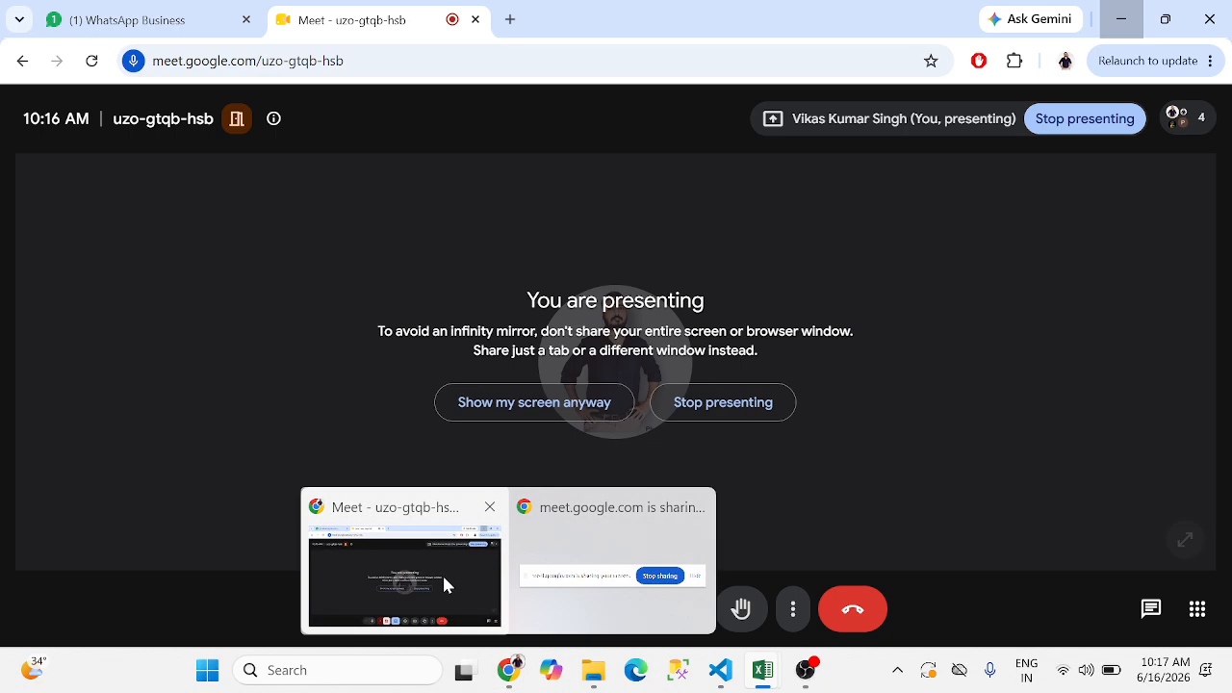
# Switch to the Google Meet call, present the entire screen in place of the current presentation, and hide the sharing notification
pyautogui.click(445, 584)
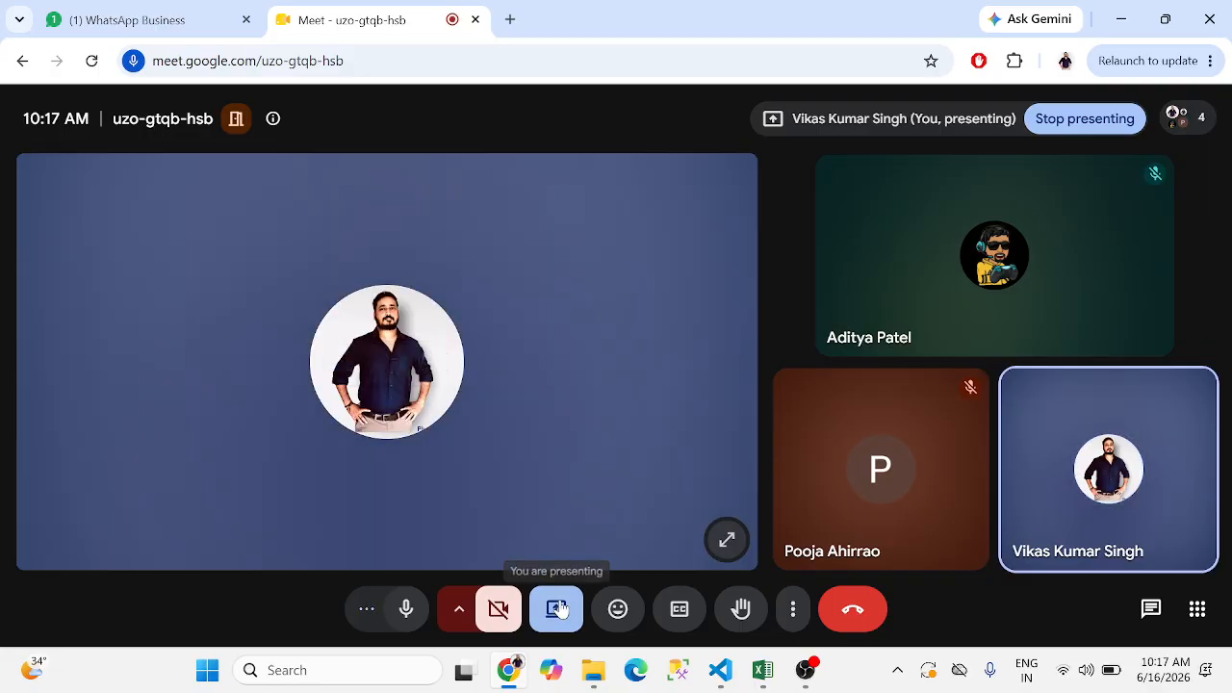
pyautogui.click(558, 609)
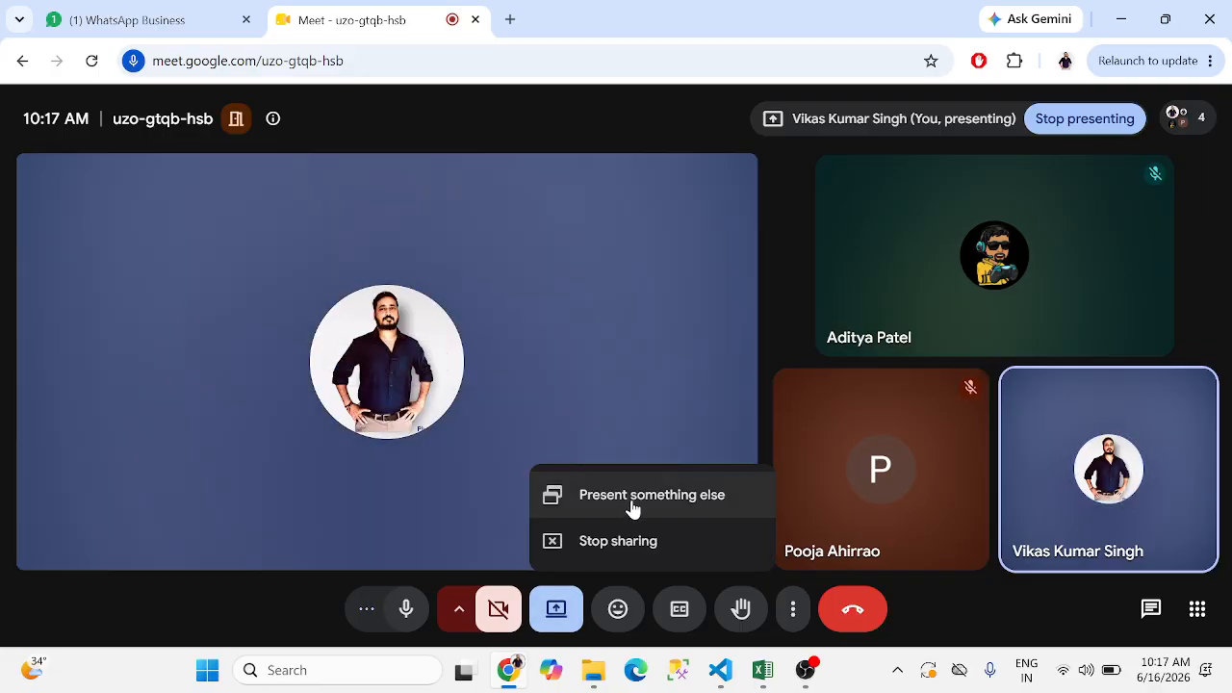
pyautogui.click(617, 544)
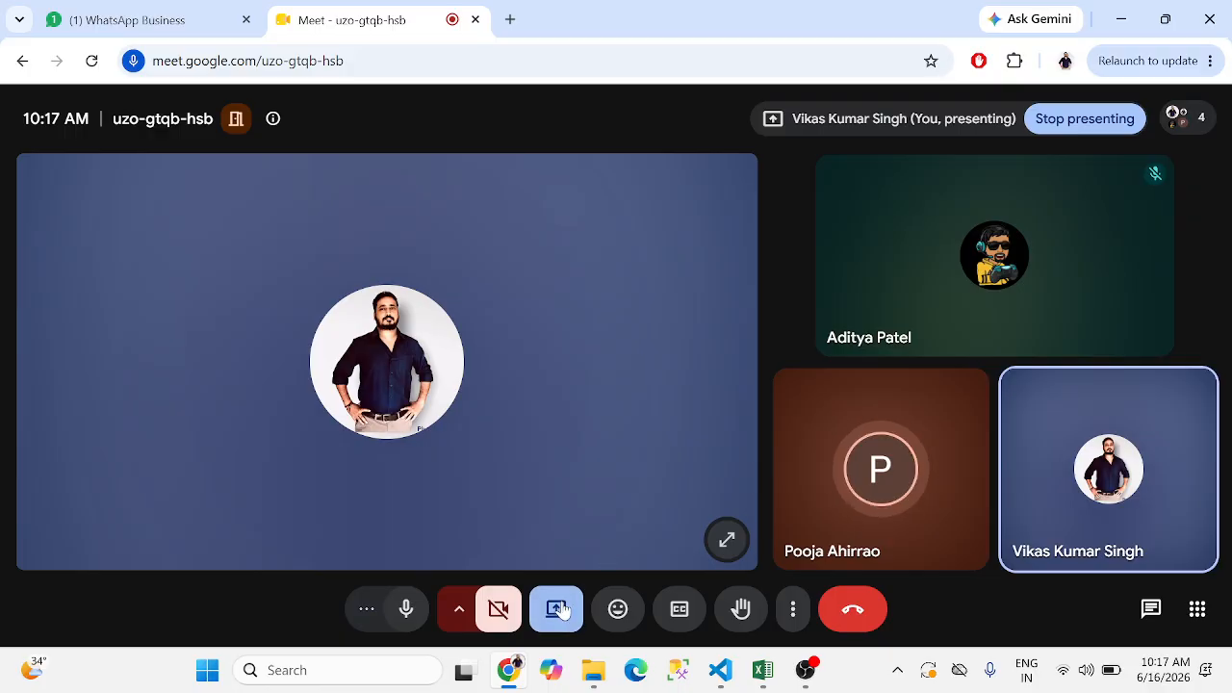
pyautogui.click(557, 609)
pyautogui.click(628, 520)
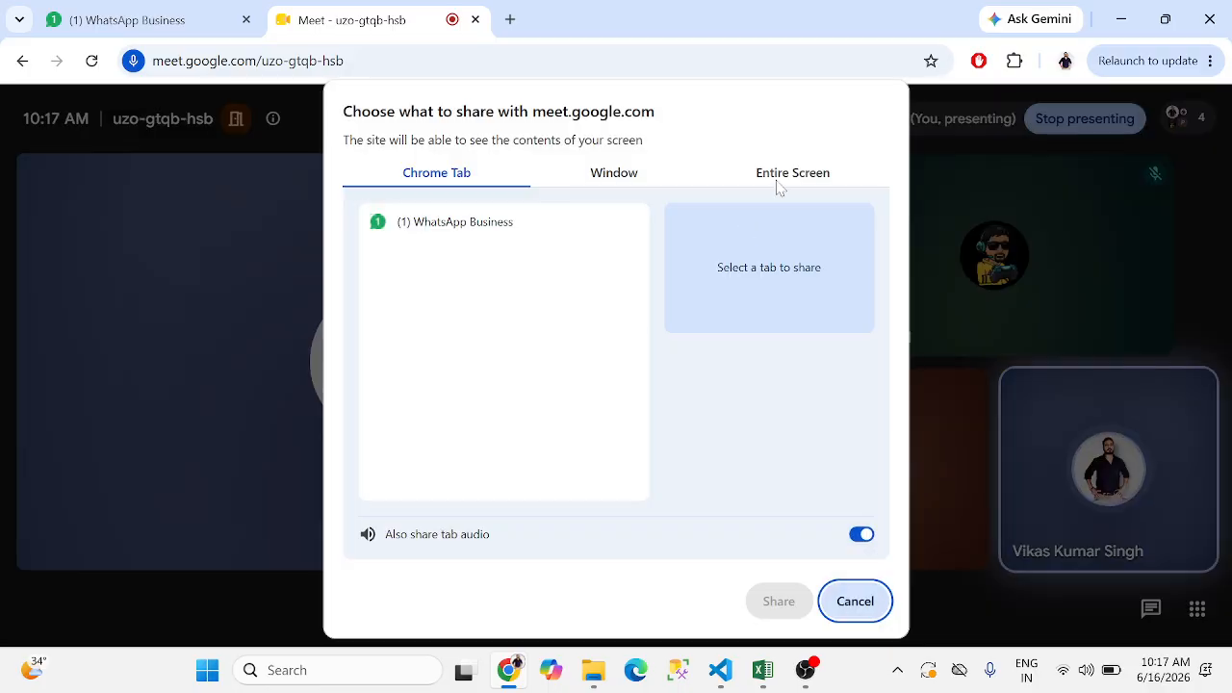
pyautogui.click(784, 173)
pyautogui.click(533, 299)
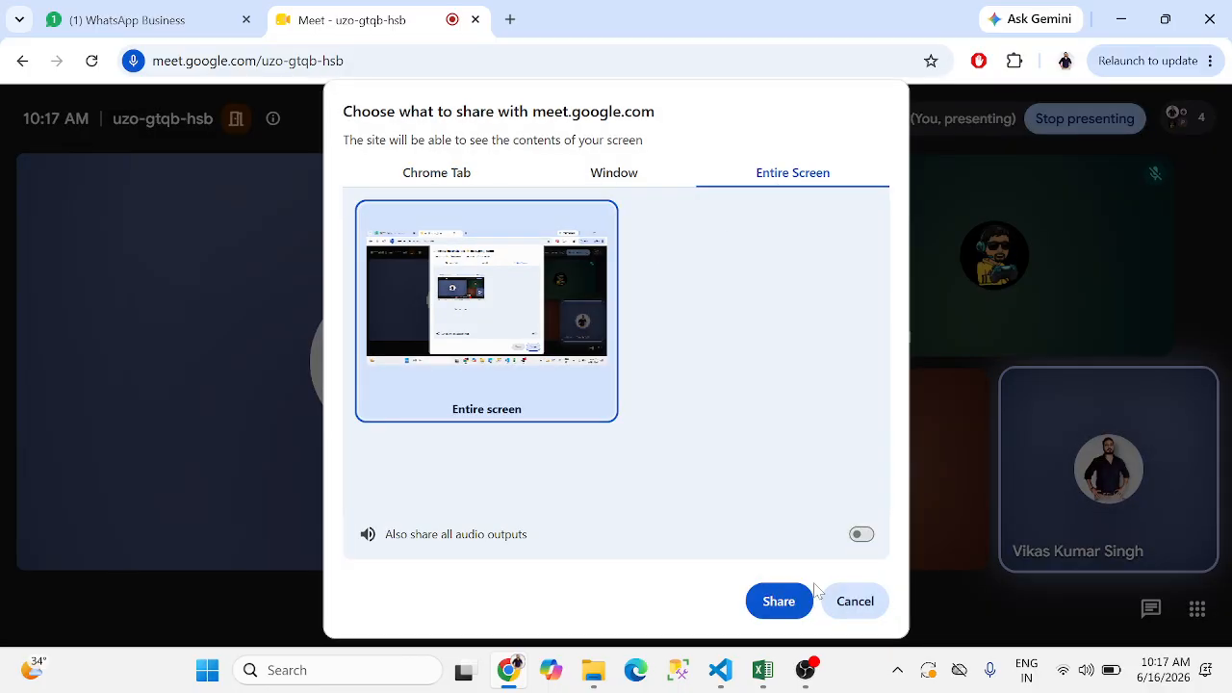
pyautogui.click(790, 602)
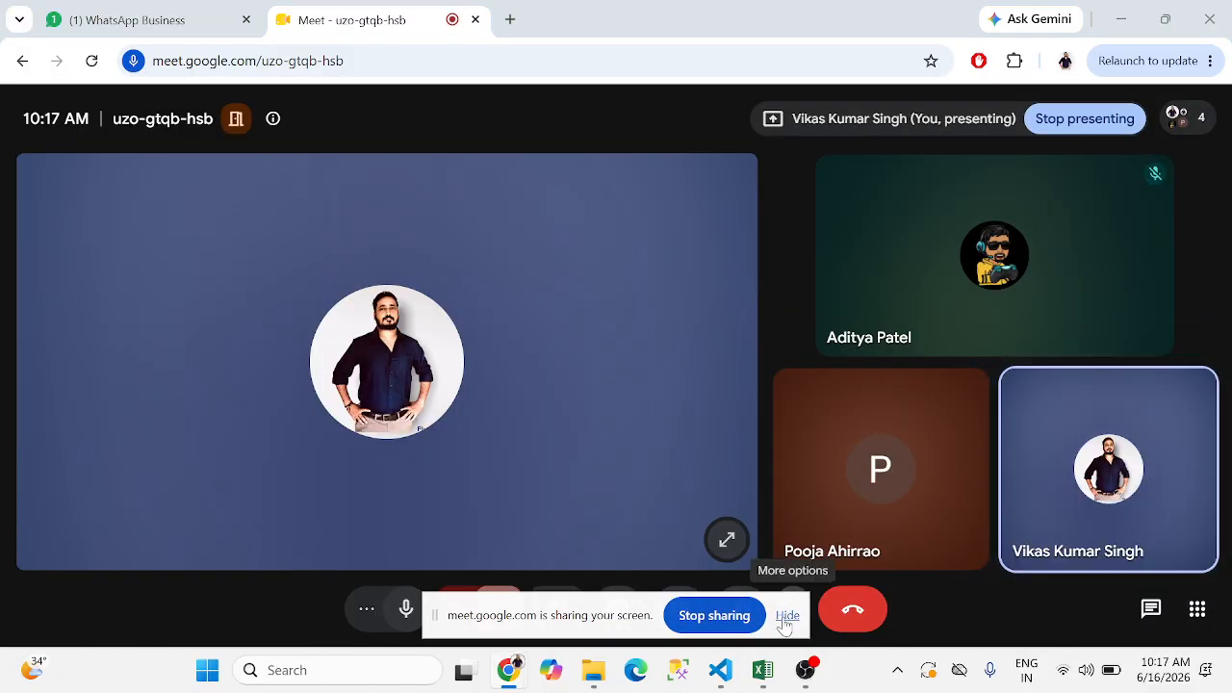
pyautogui.click(786, 618)
# Switch to the ORG _HR-Employee-Analysis workbook in Excel
pyautogui.moveTo(763, 671)
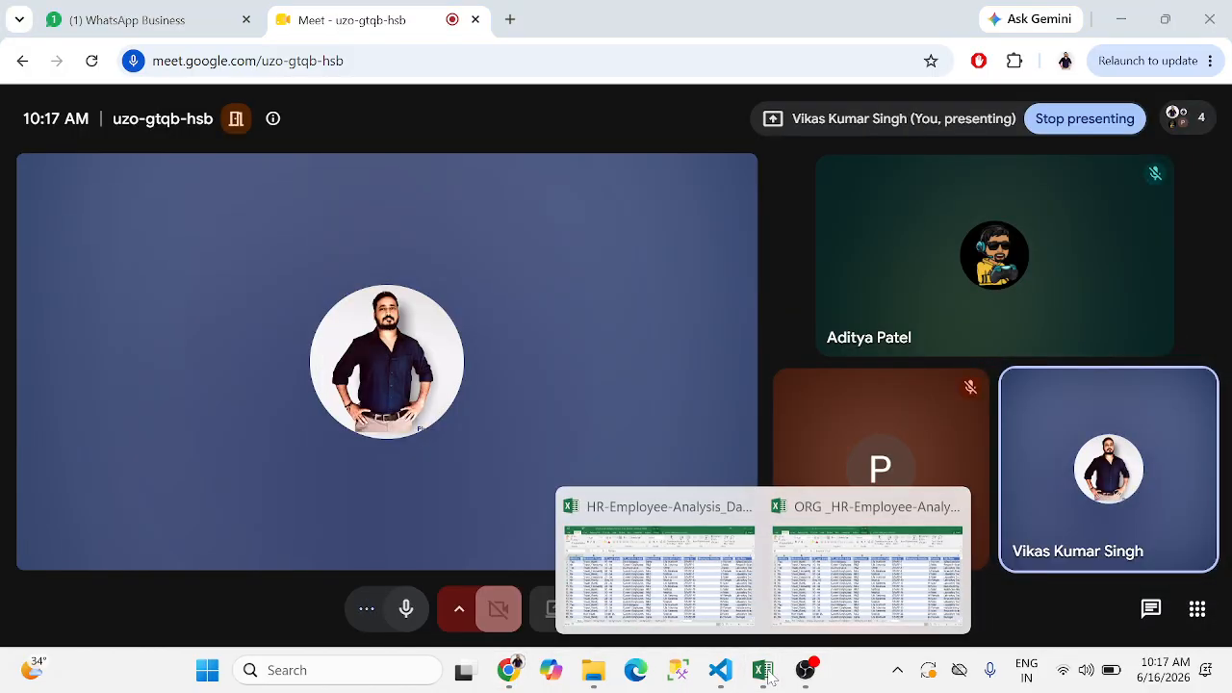
pyautogui.moveTo(703, 546)
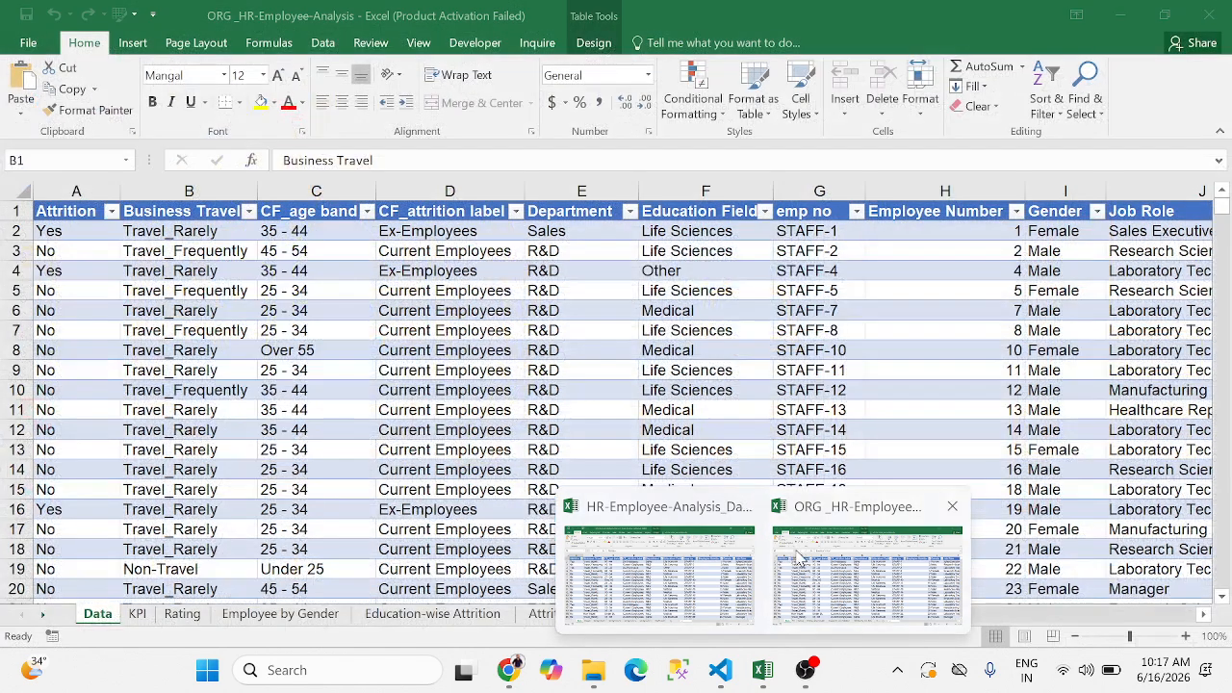
pyautogui.click(796, 551)
pyautogui.click(578, 279)
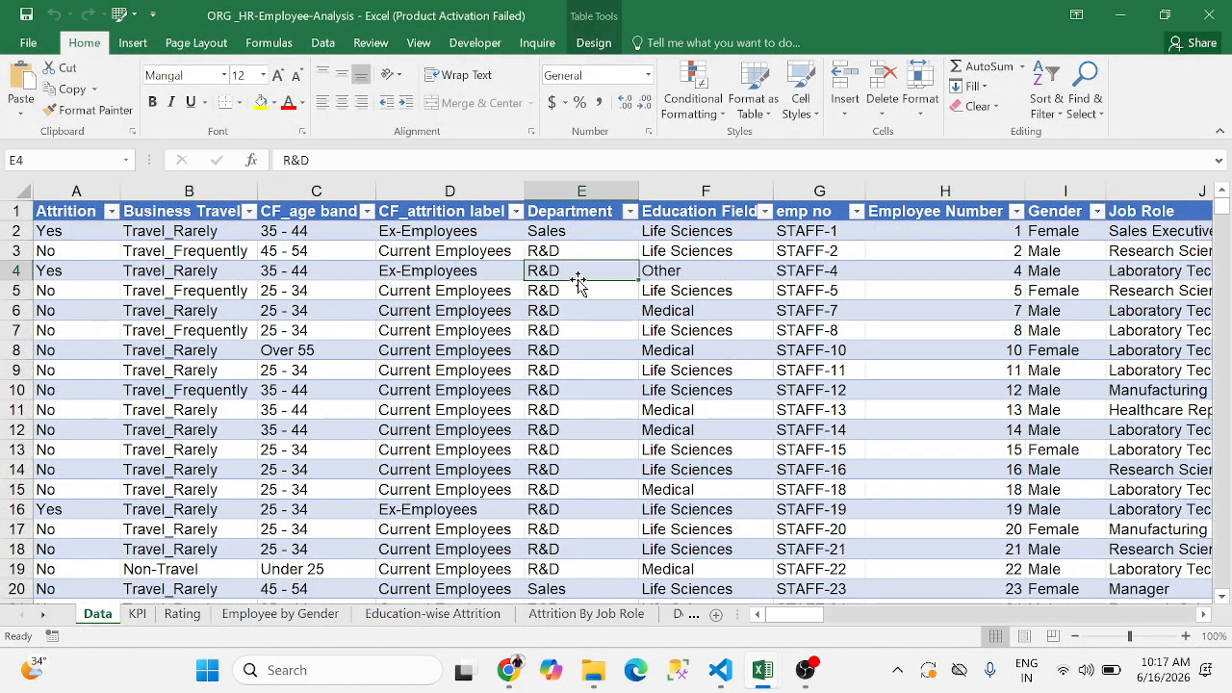
# Examine the extent of the Data sheet's employee table, from its first to last column and down to its last rows
pyautogui.click(454, 209)
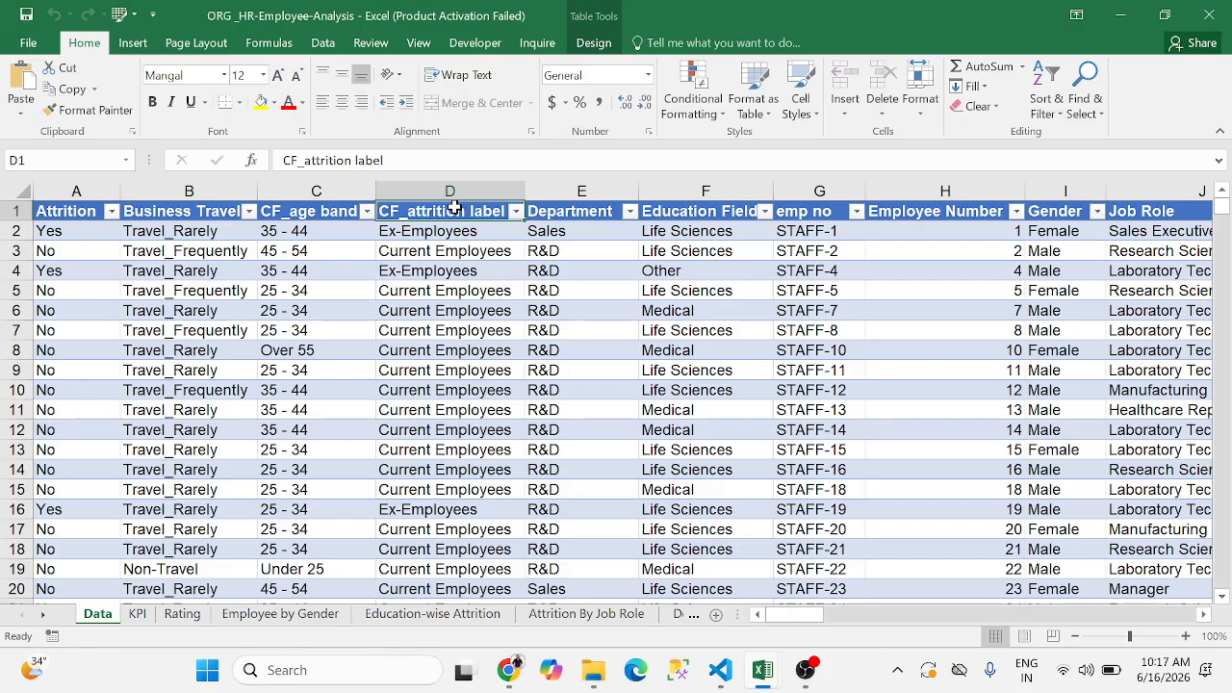
pyautogui.hotkey('ctrl', 'Home')
pyautogui.hotkey('ctrl', 'Right')
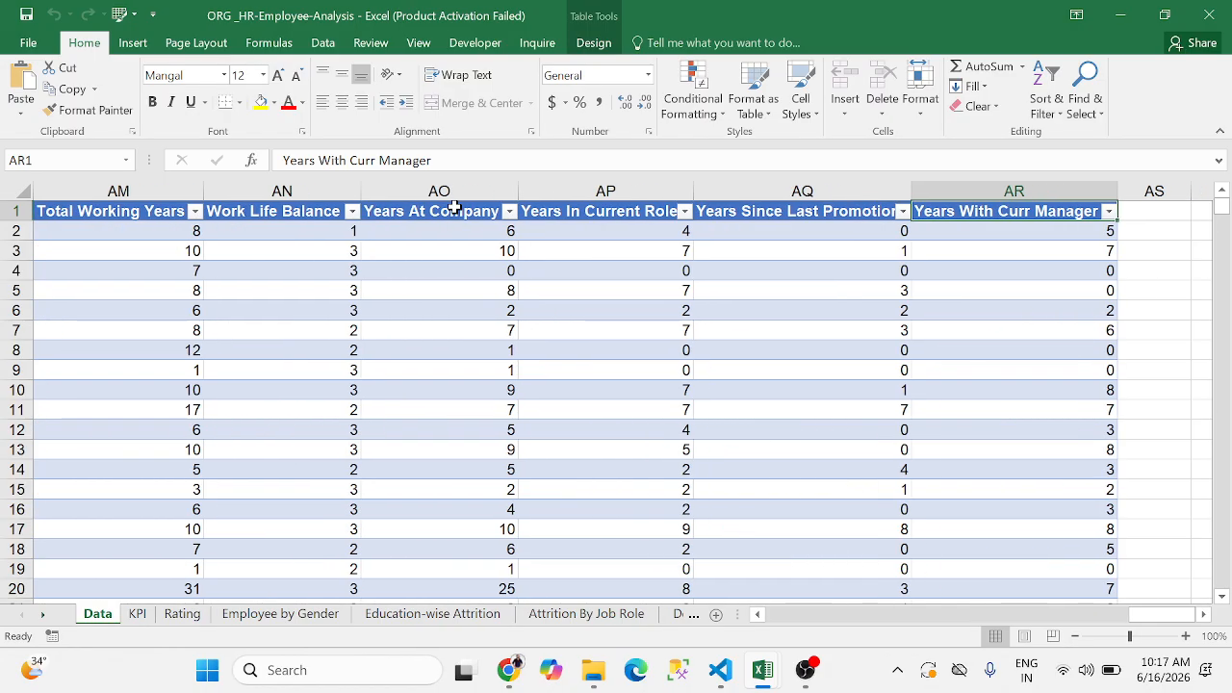
pyautogui.hotkey('ctrl', 'Left')
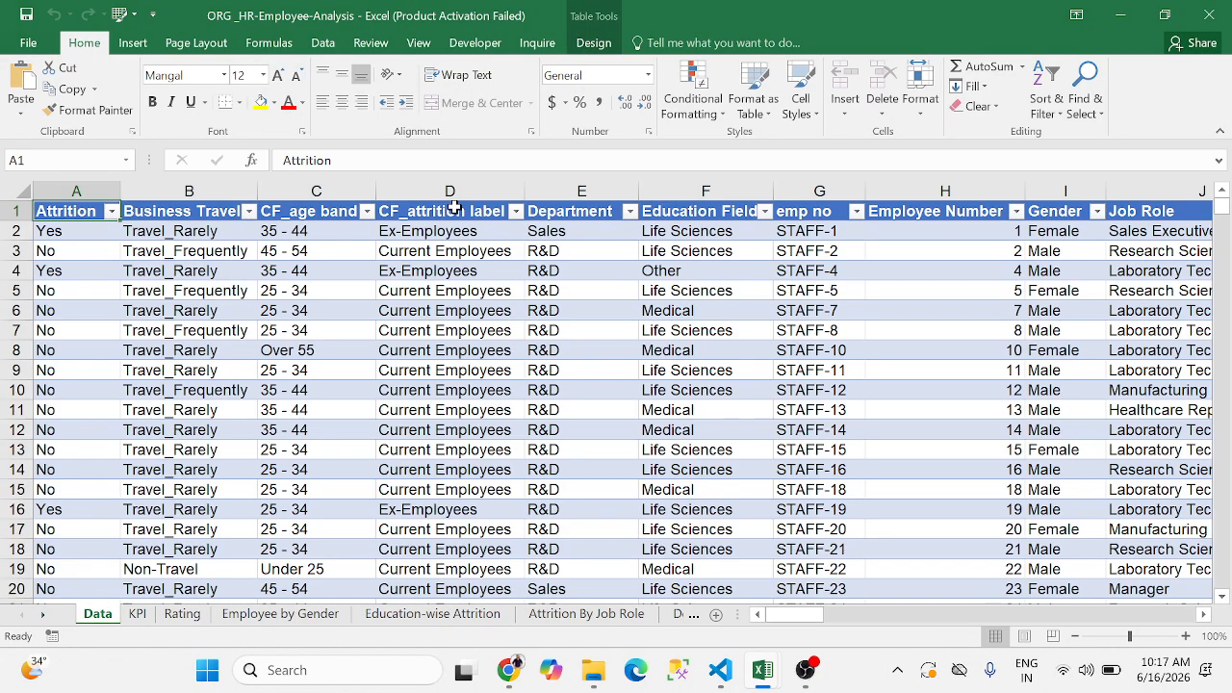
pyautogui.press('Right')
pyautogui.press('Right')
pyautogui.press('Right')
pyautogui.press('Left')
pyautogui.press('Left')
pyautogui.press('Left')
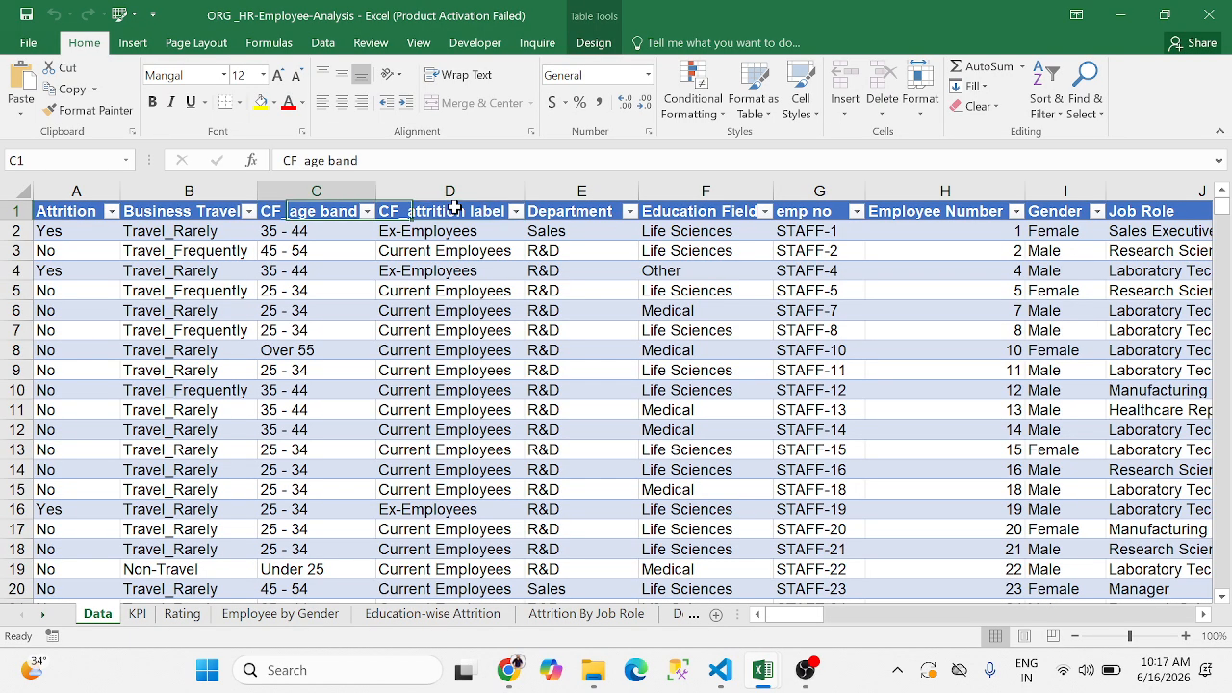
pyautogui.hotkey('ctrl', 'Down')
pyautogui.hotkey('ctrl', 'Up')
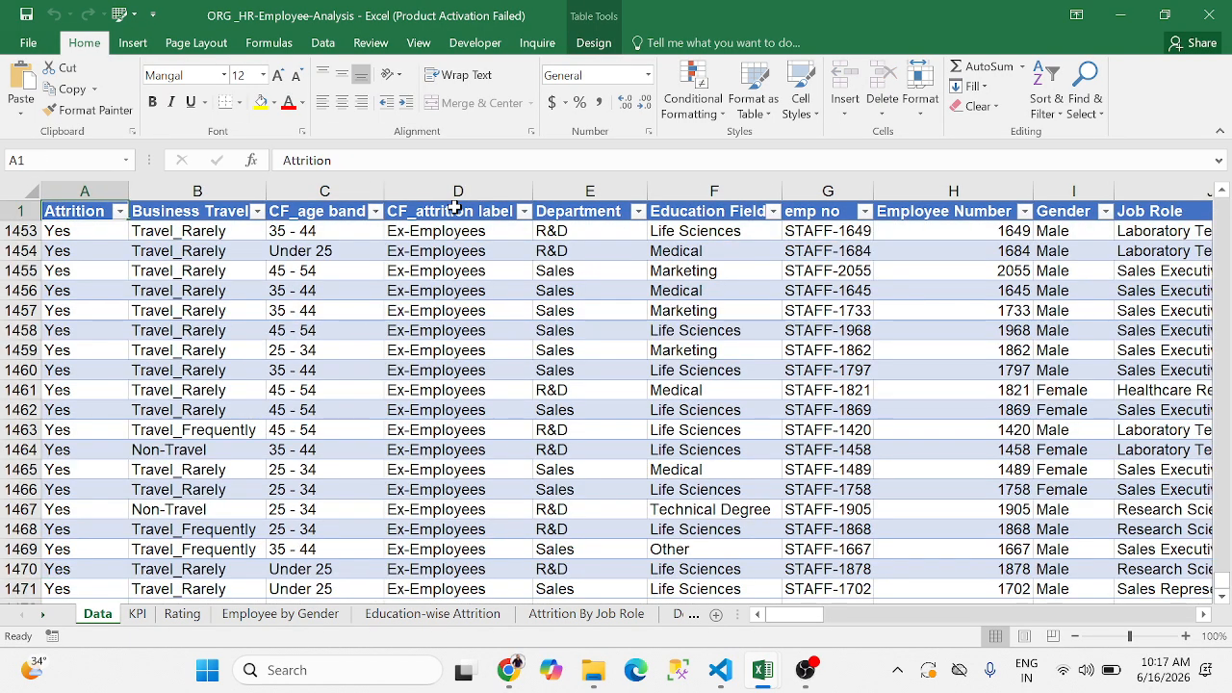
pyautogui.hotkey('ctrl', 'Home')
pyautogui.press('Up')
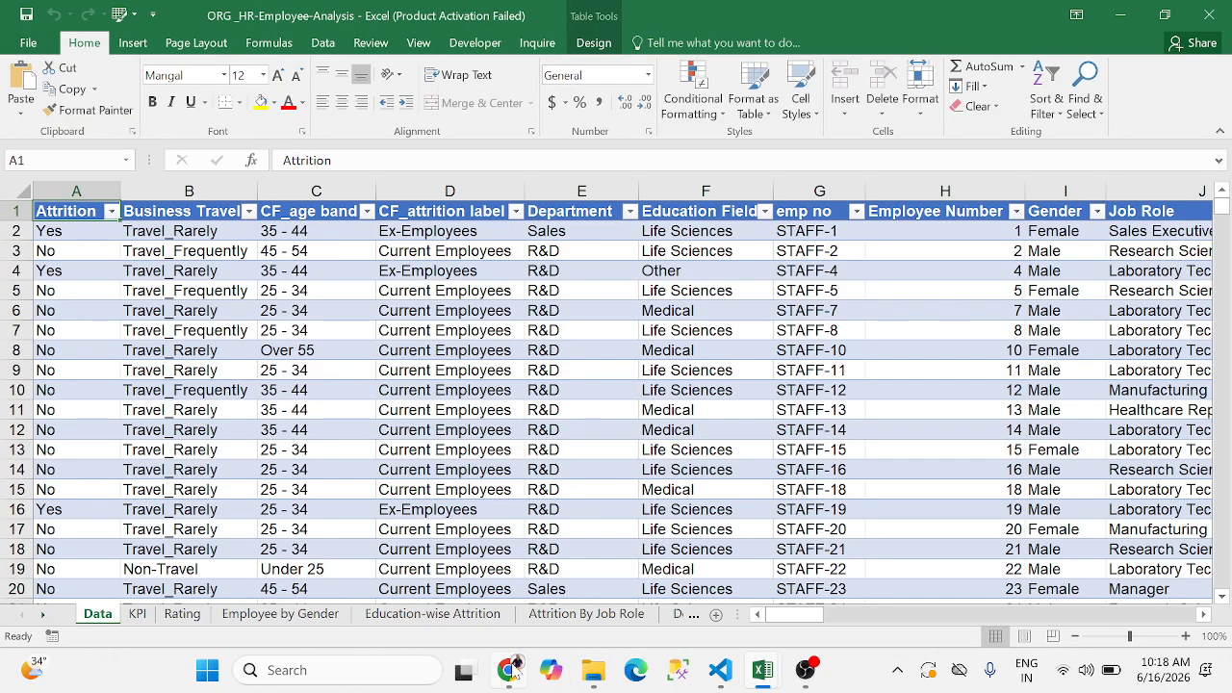
# Switch to the Google Meet call and present the entire screen
pyautogui.moveTo(515, 671)
pyautogui.click(487, 554)
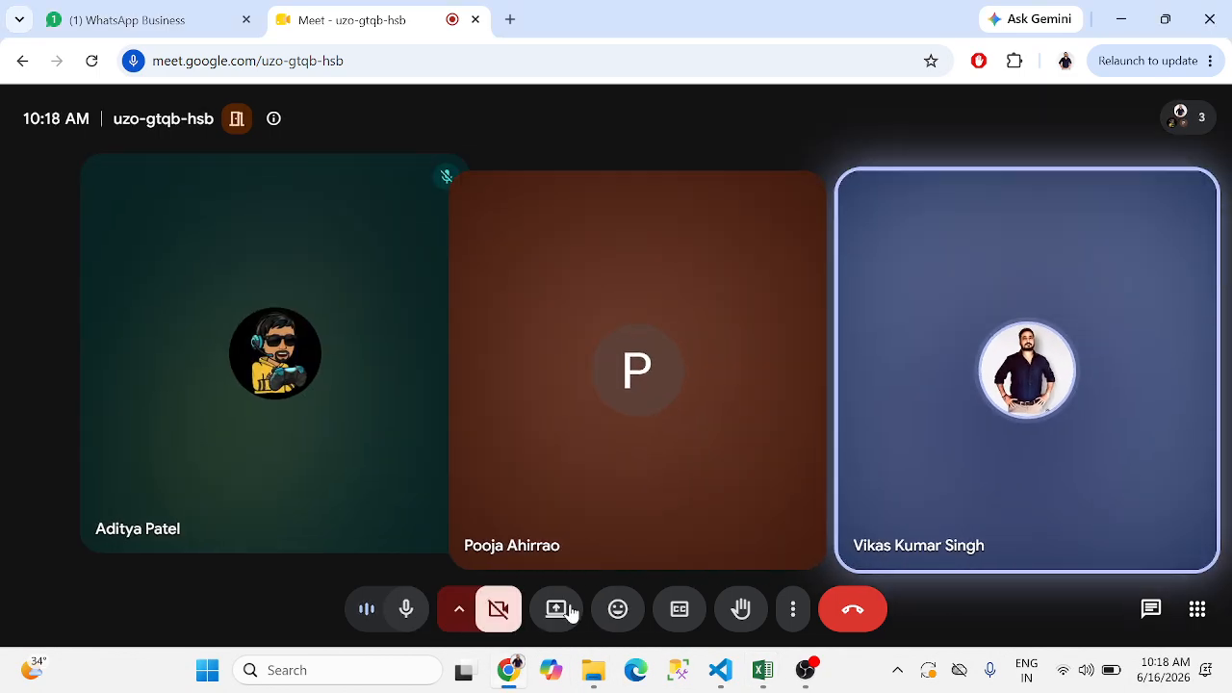
pyautogui.click(558, 613)
pyautogui.click(792, 174)
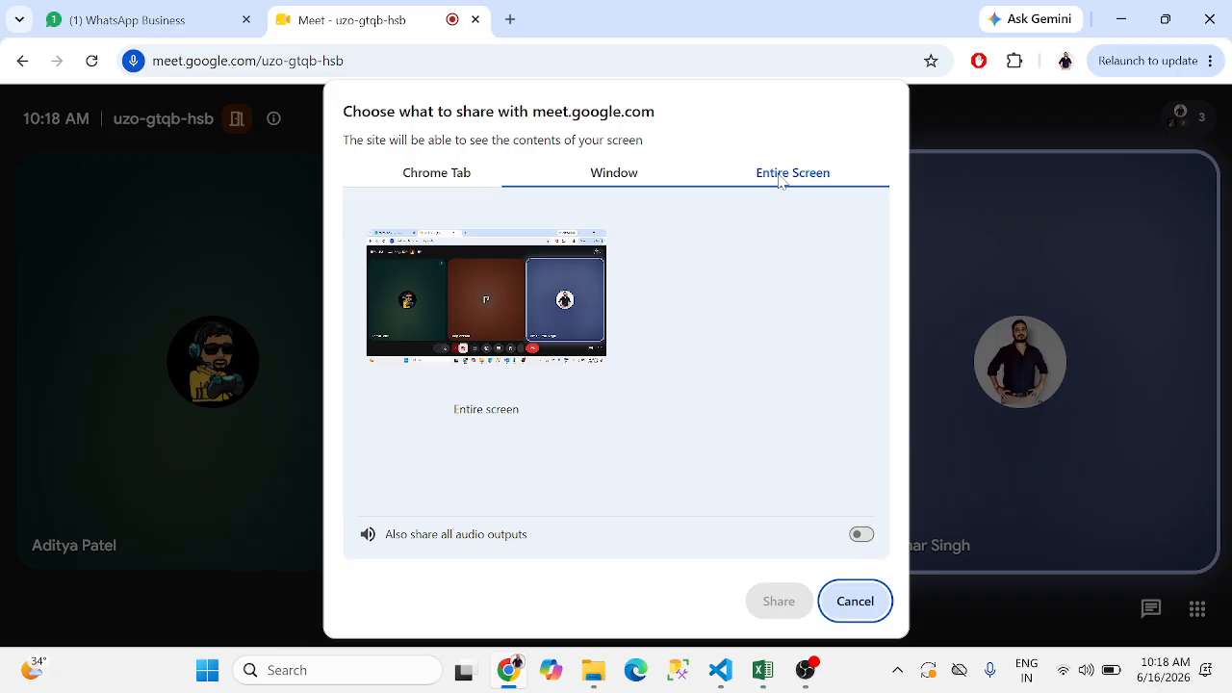
pyautogui.click(513, 285)
pyautogui.click(779, 602)
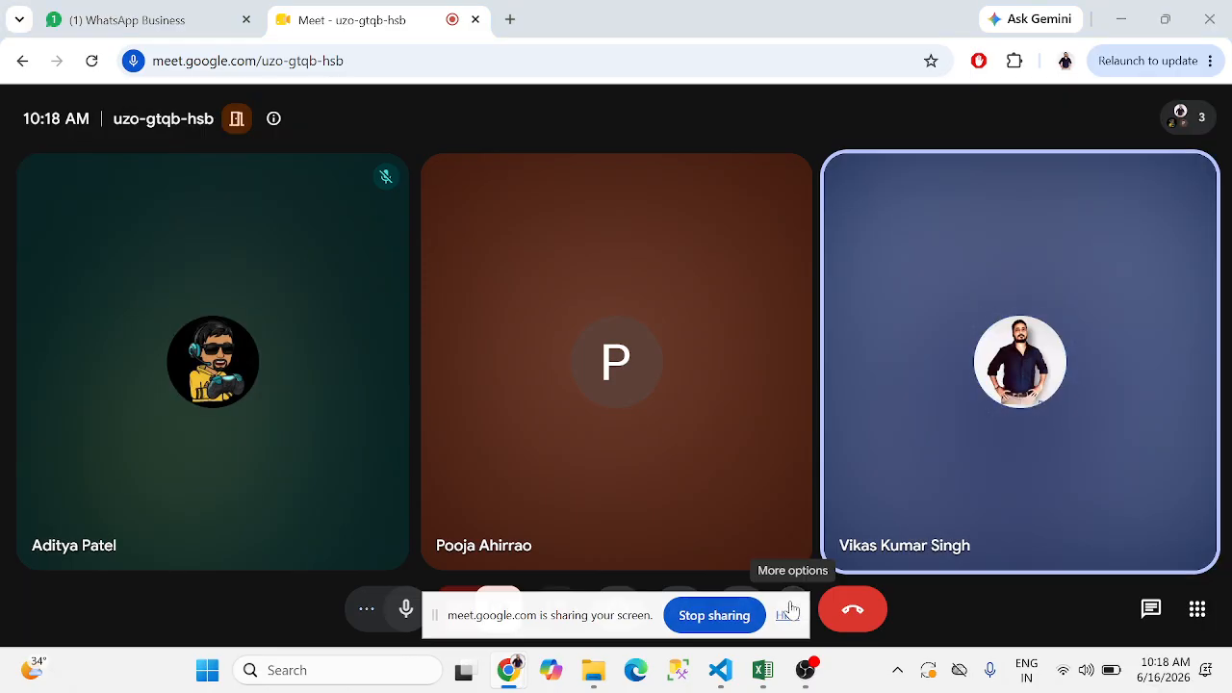
# Bring the ORG _HR-Employee-Analysis workbook in Excel back to the front and close the floating Meet window
pyautogui.moveTo(763, 670)
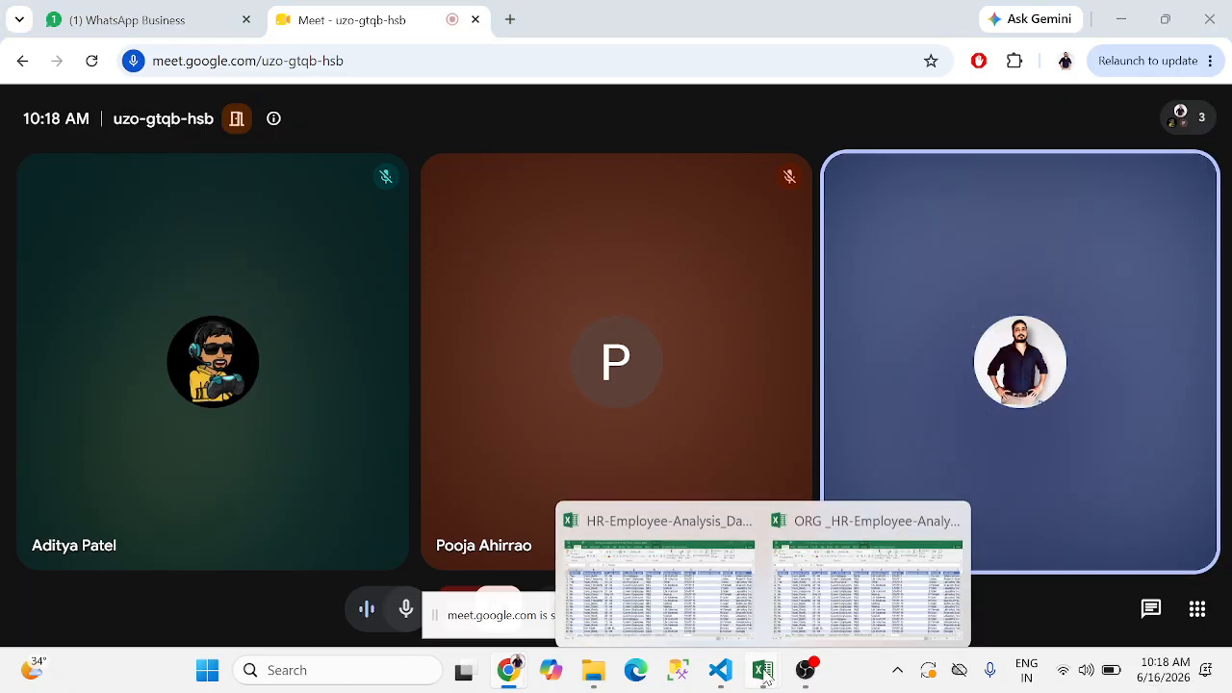
pyautogui.moveTo(752, 539)
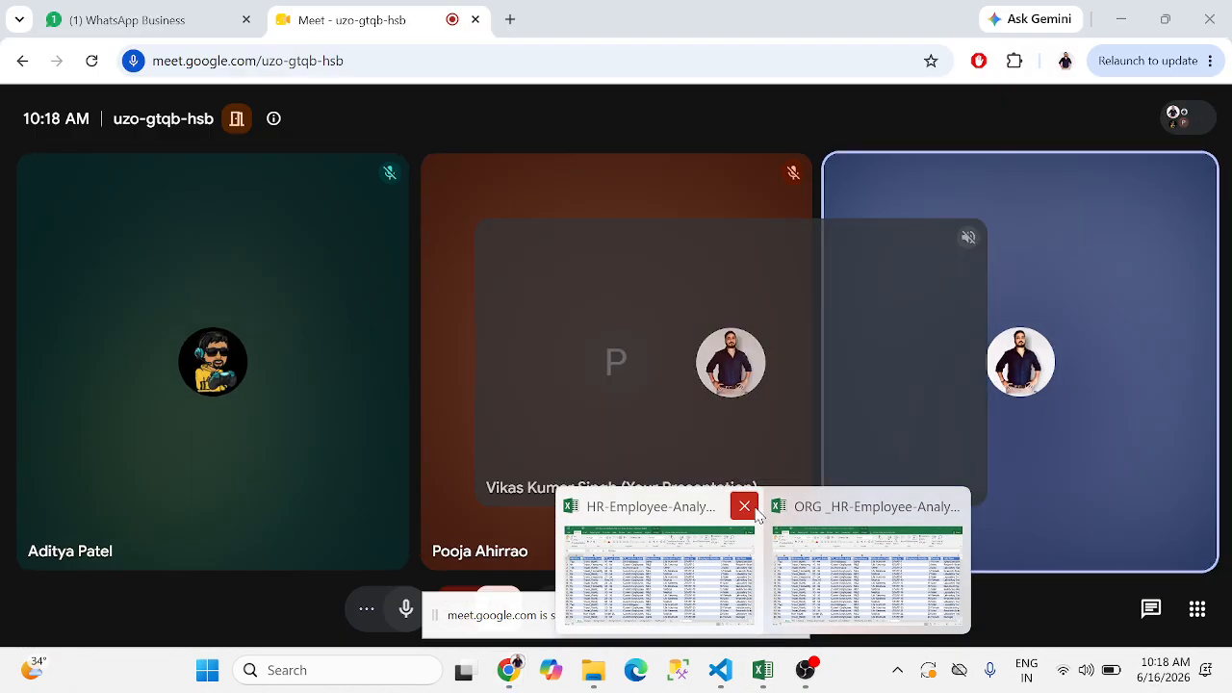
pyautogui.click(744, 505)
pyautogui.click(796, 544)
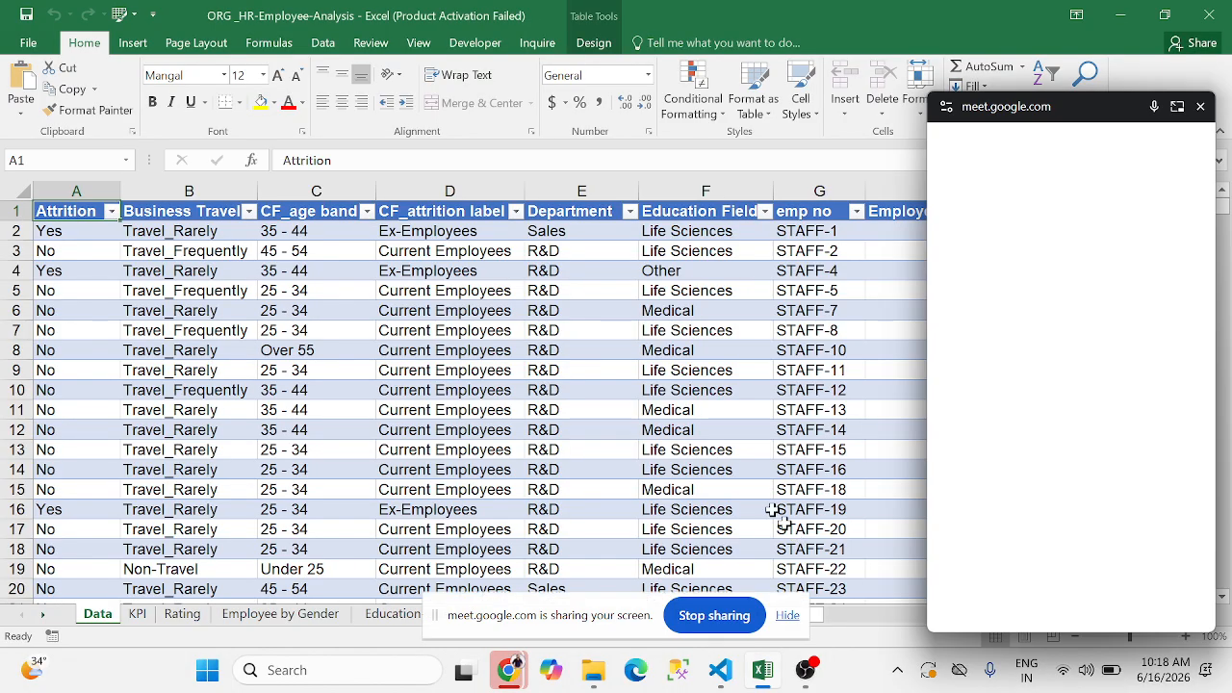
pyautogui.click(690, 450)
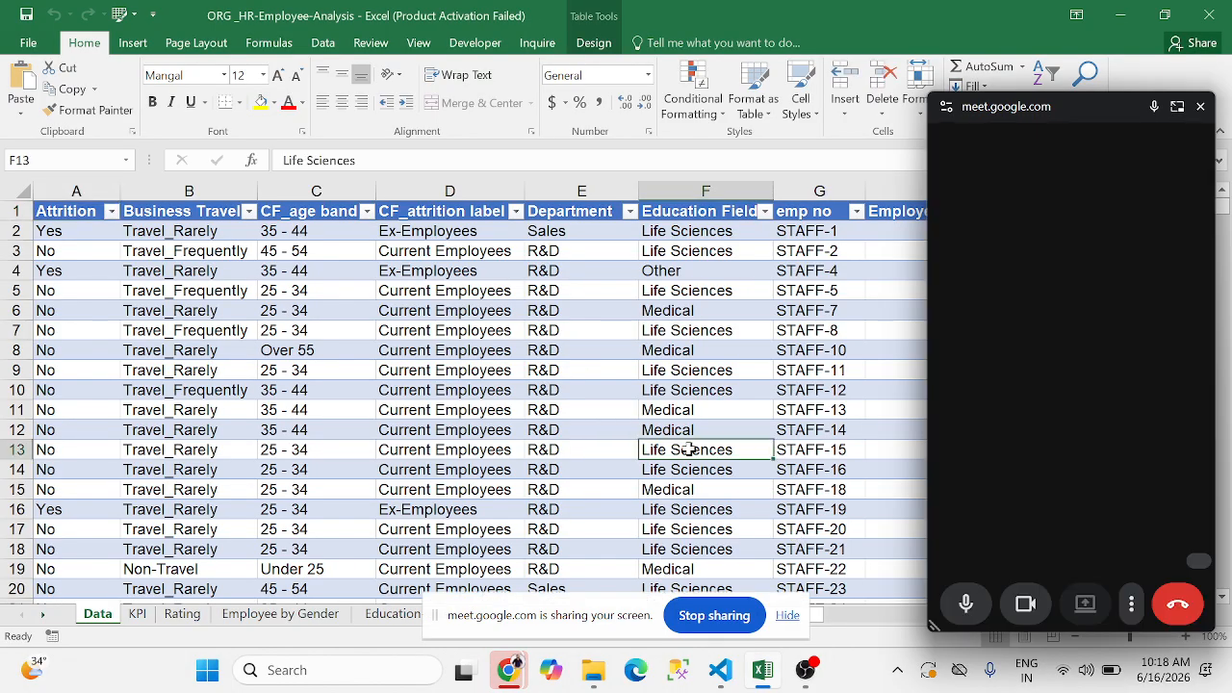
pyautogui.click(1201, 107)
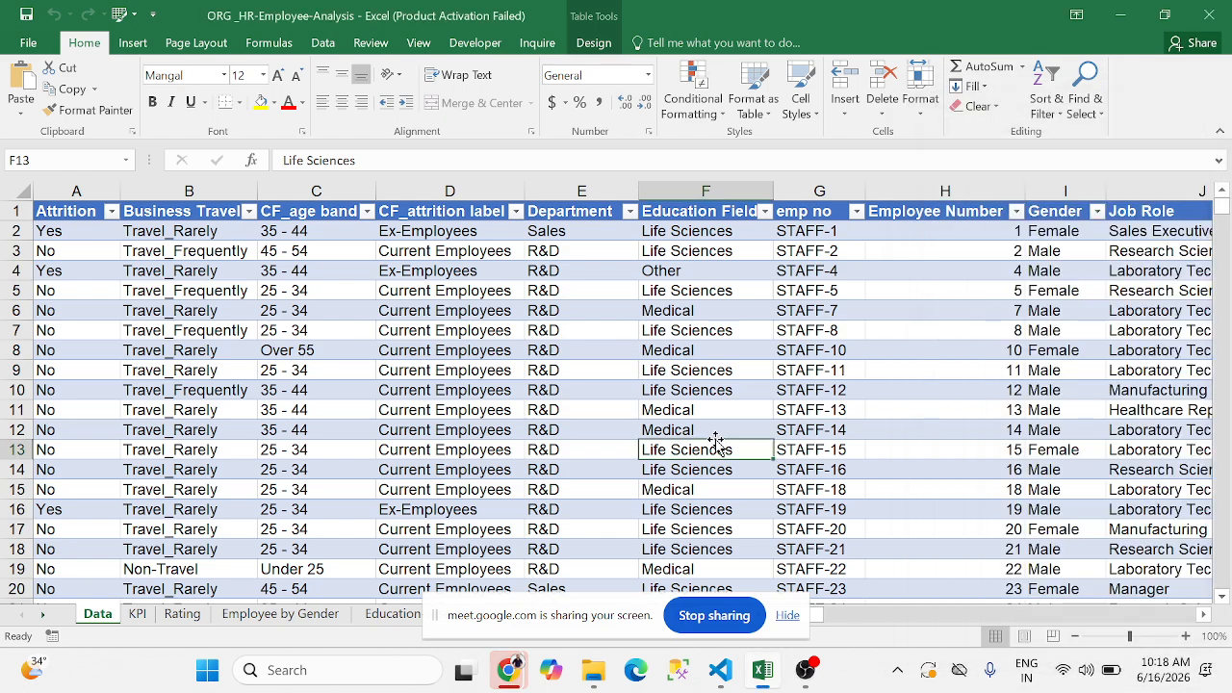
# Review the column headers of the Data sheet's employee table, from Attrition through Department and on past Age
pyautogui.click(707, 210)
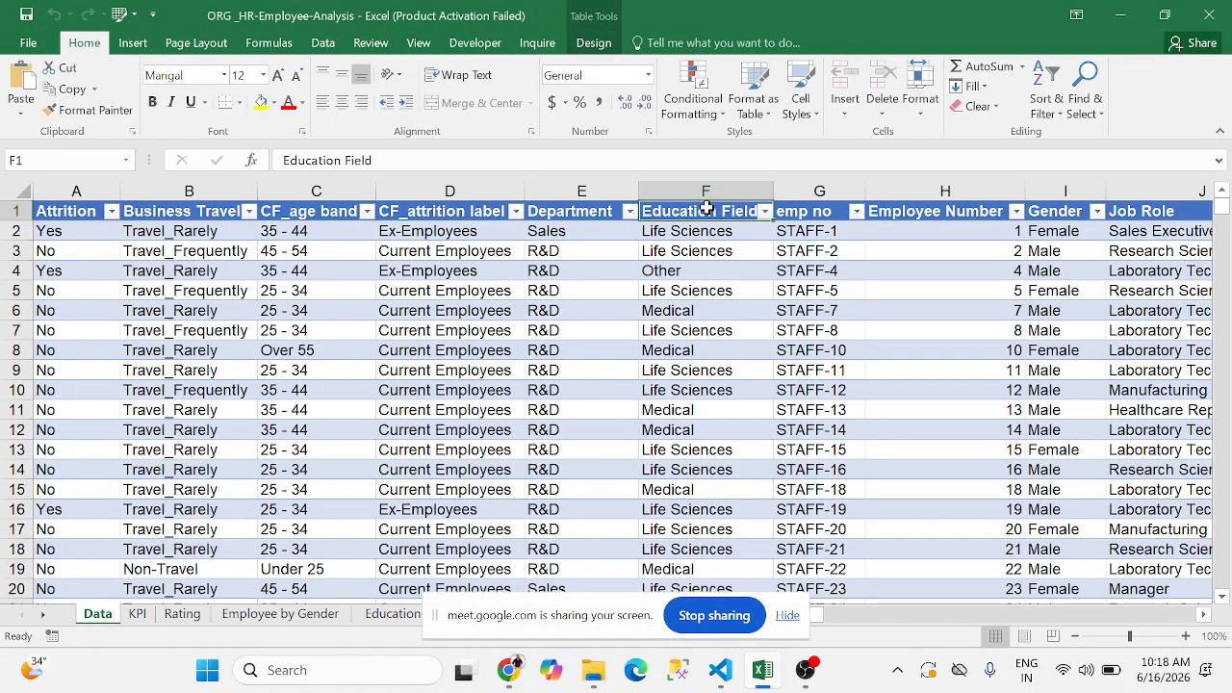
pyautogui.click(71, 214)
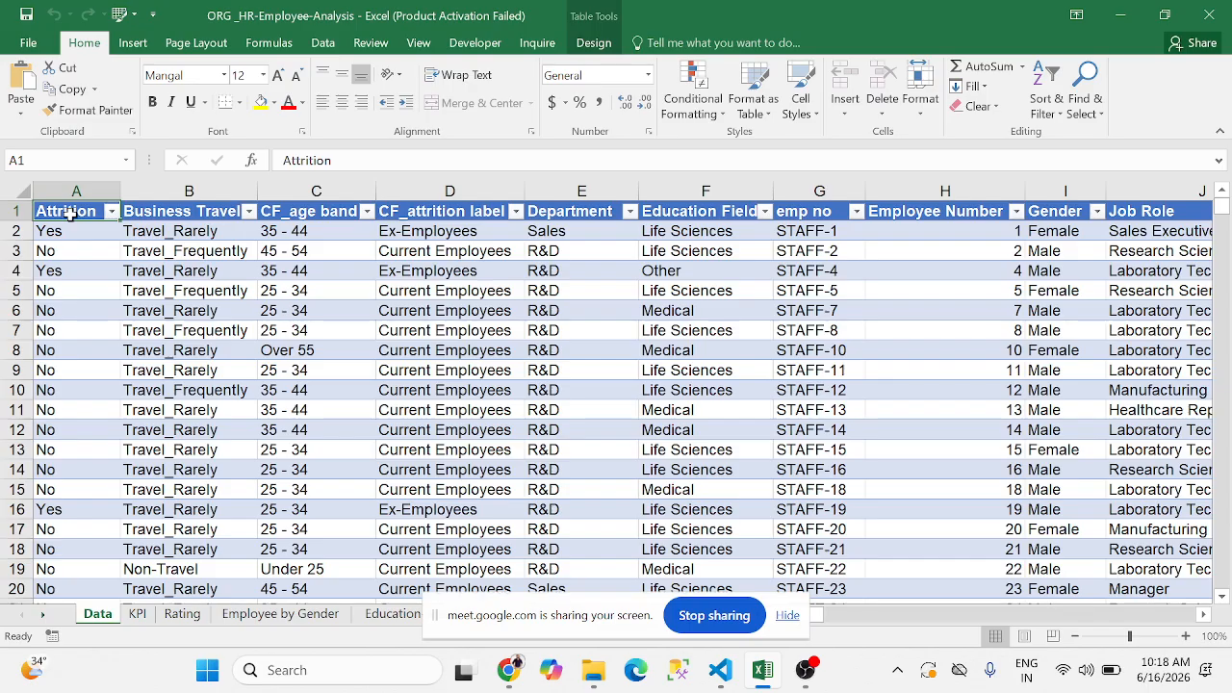
pyautogui.press('Down')
pyautogui.press('Up')
pyautogui.press('Right')
pyautogui.press('Right')
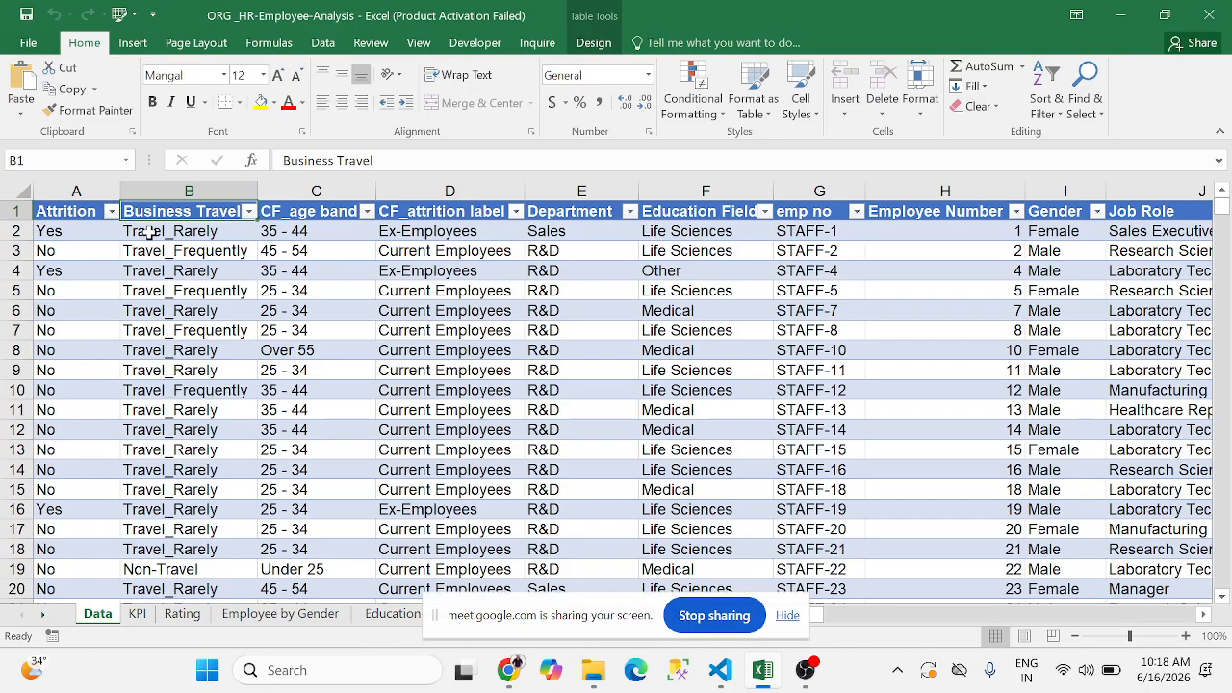
pyautogui.press('Right')
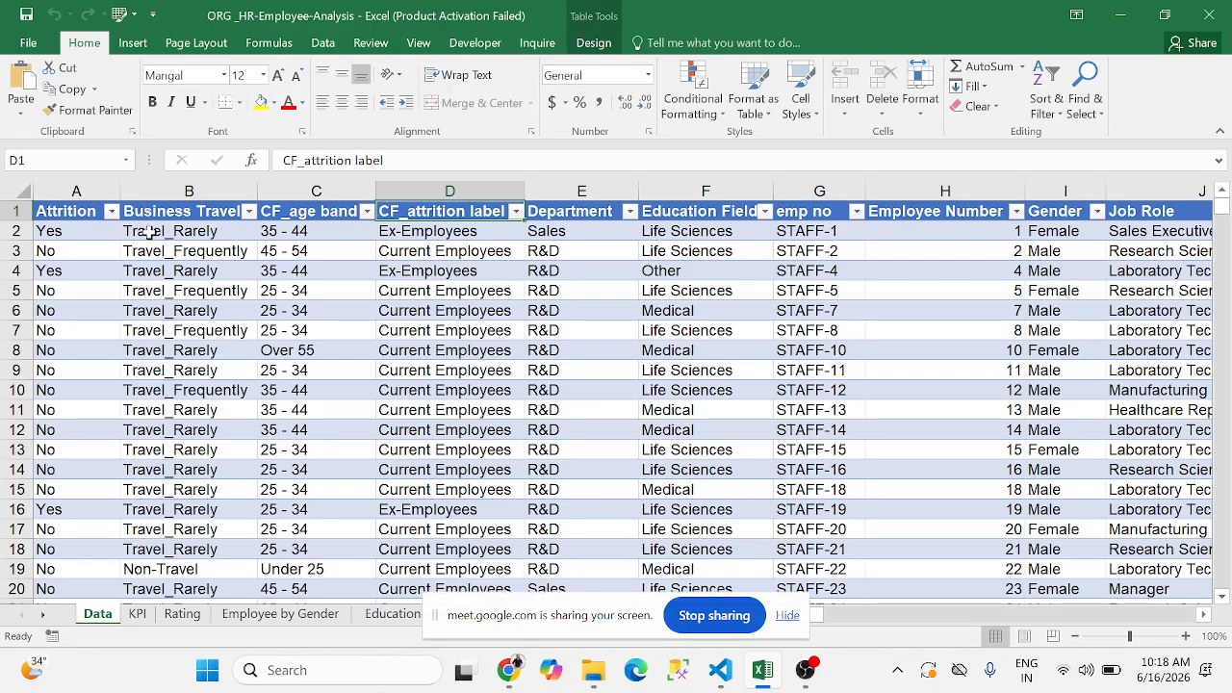
pyautogui.press('Right')
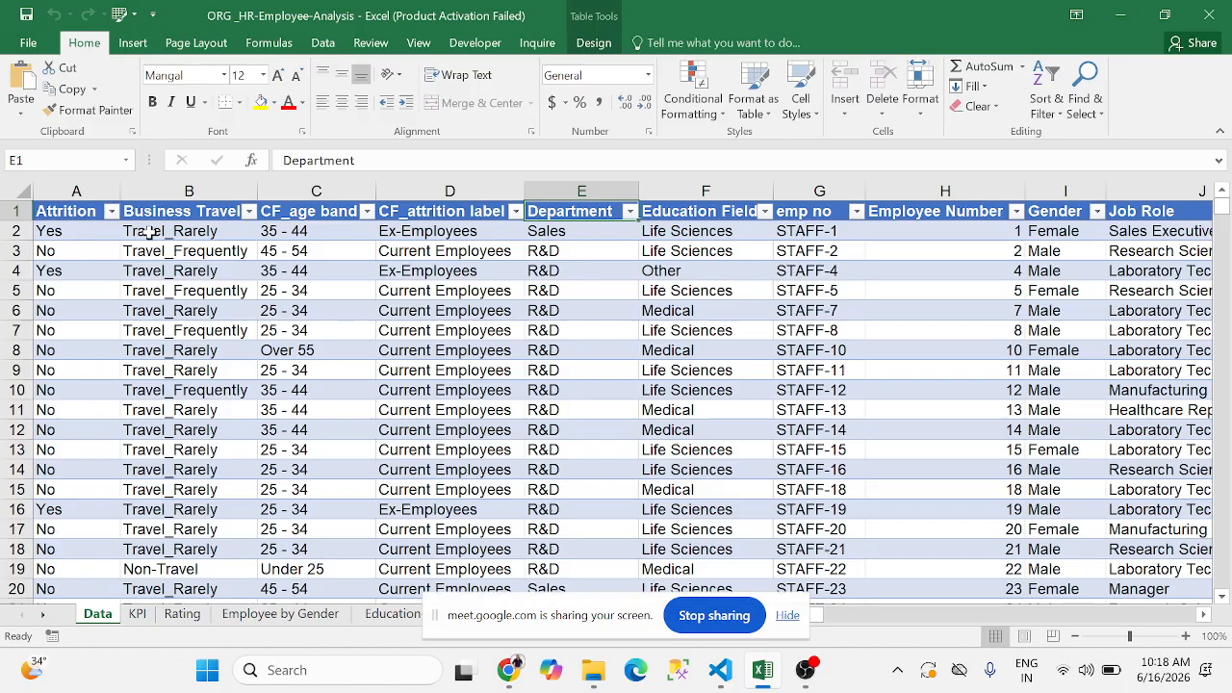
pyautogui.press('Right')
pyautogui.press('Right')
pyautogui.press('Right')
pyautogui.press('Right')
pyautogui.press('Right')
pyautogui.press('Right')
pyautogui.press('Right')
pyautogui.press('Right')
pyautogui.press('Right')
pyautogui.press('Right')
pyautogui.press('Right')
pyautogui.press('Right')
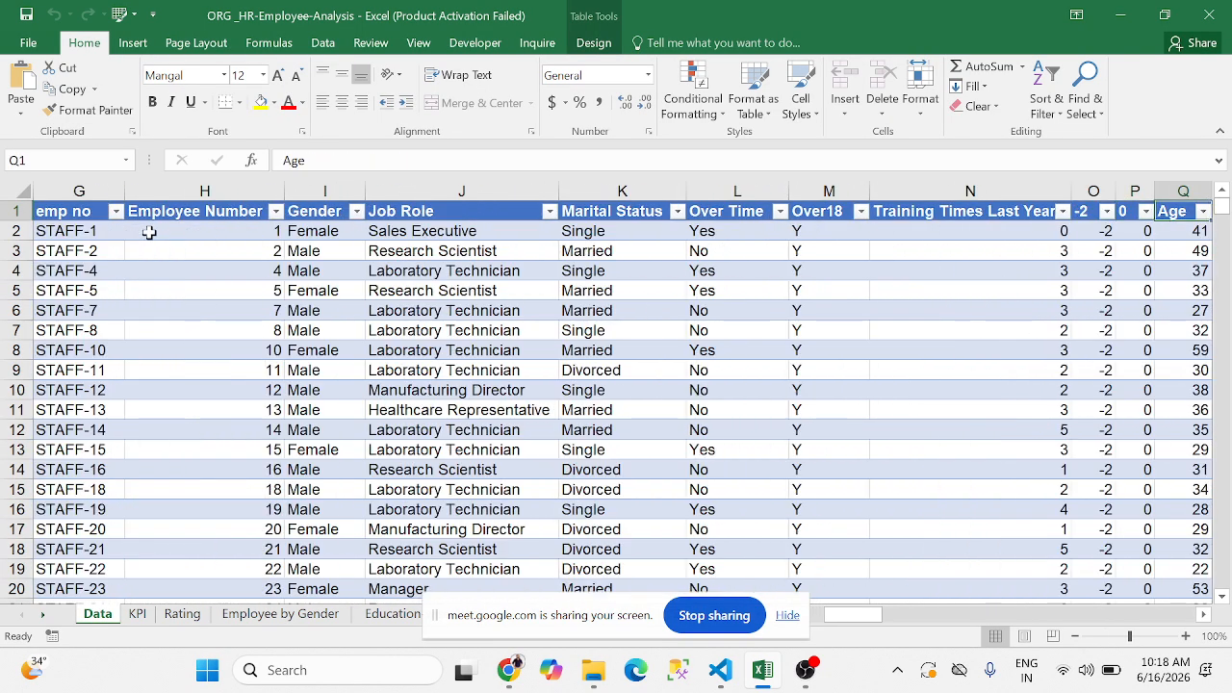
pyautogui.press('Right')
pyautogui.press('Right')
pyautogui.press('Right')
pyautogui.press('Home')
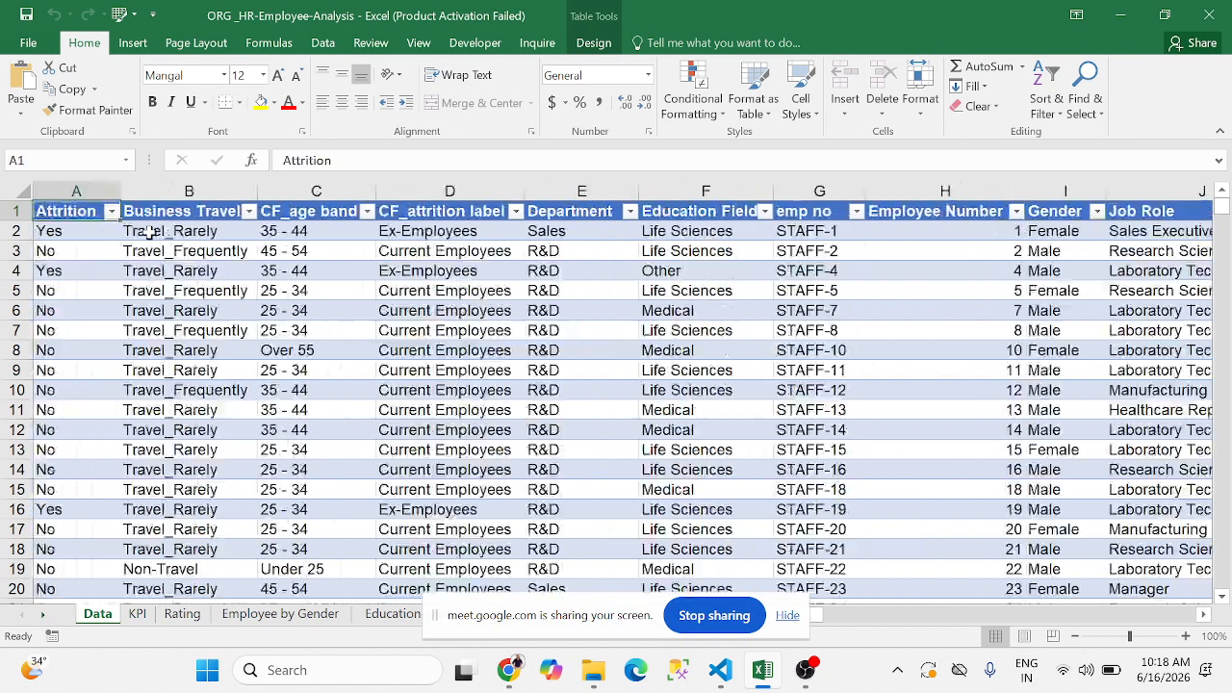
# Hide the screen-sharing notification and open the workbook's Dashboard sheet to view the HR Analytics Dashboard
pyautogui.click(801, 618)
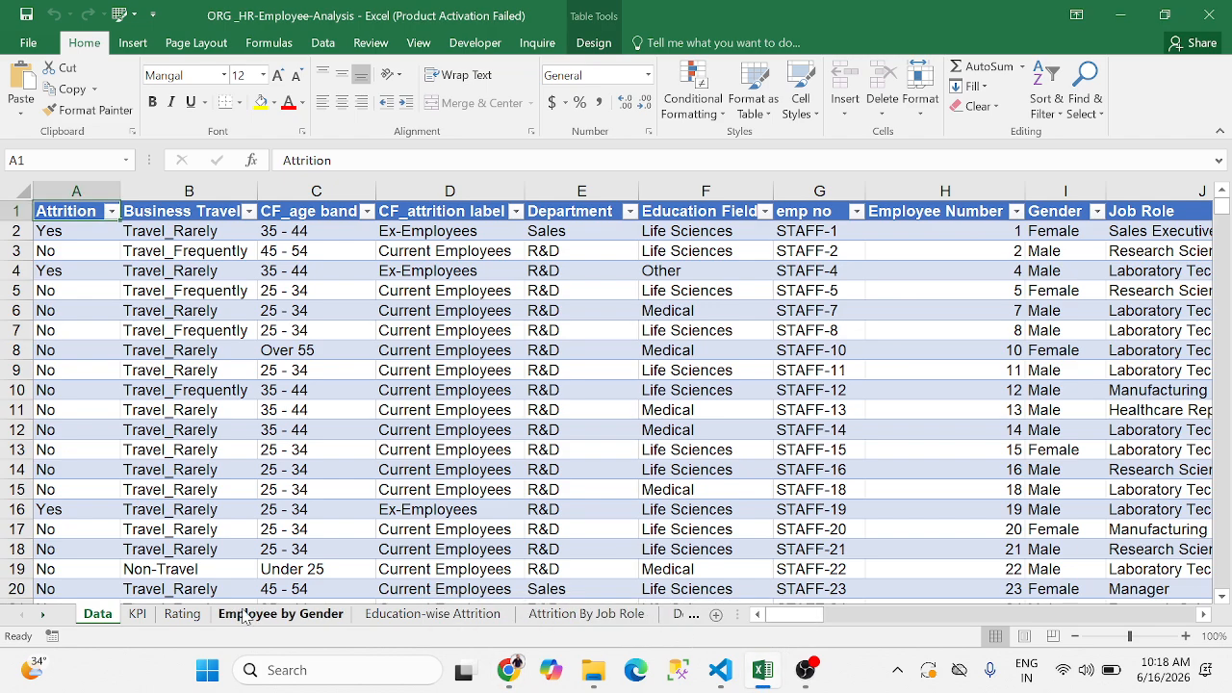
pyautogui.click(45, 615)
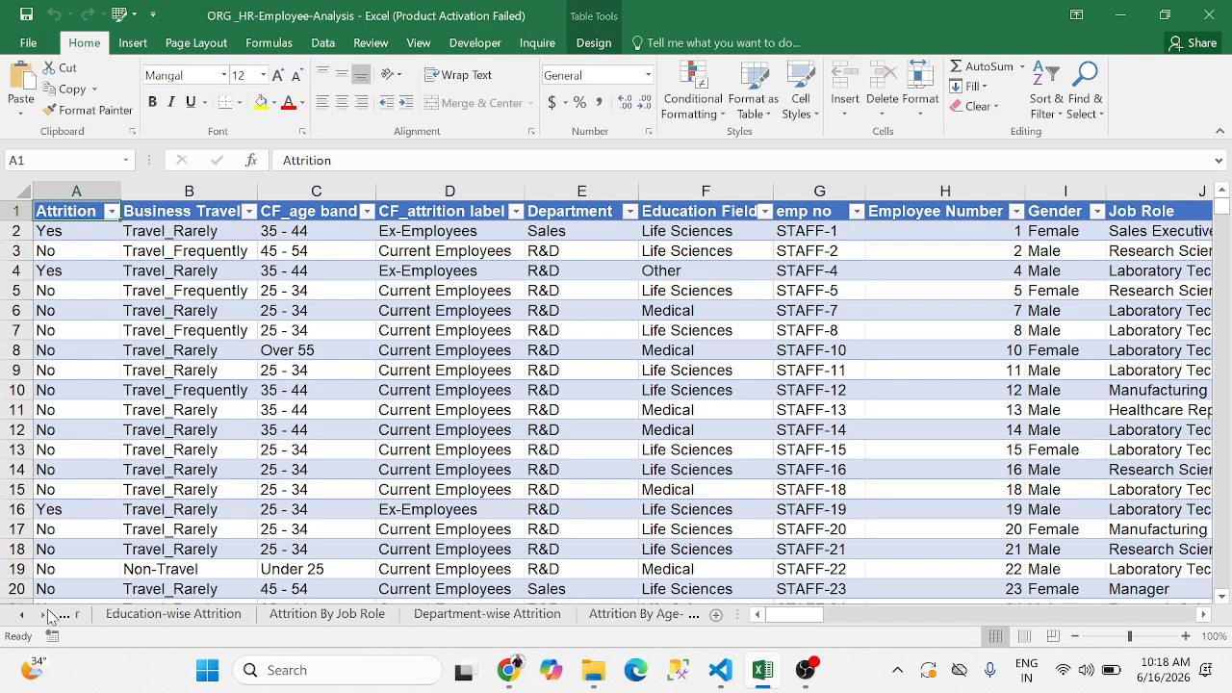
pyautogui.click(45, 614)
pyautogui.click(46, 614)
pyautogui.click(45, 614)
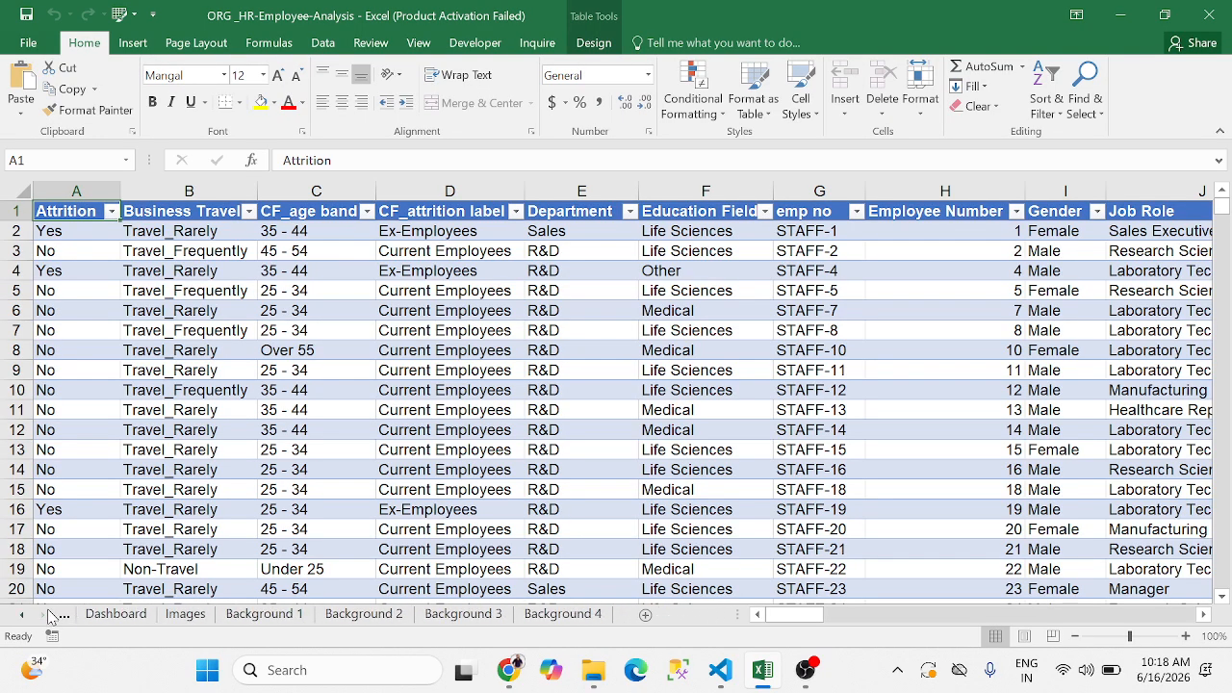
pyautogui.click(114, 616)
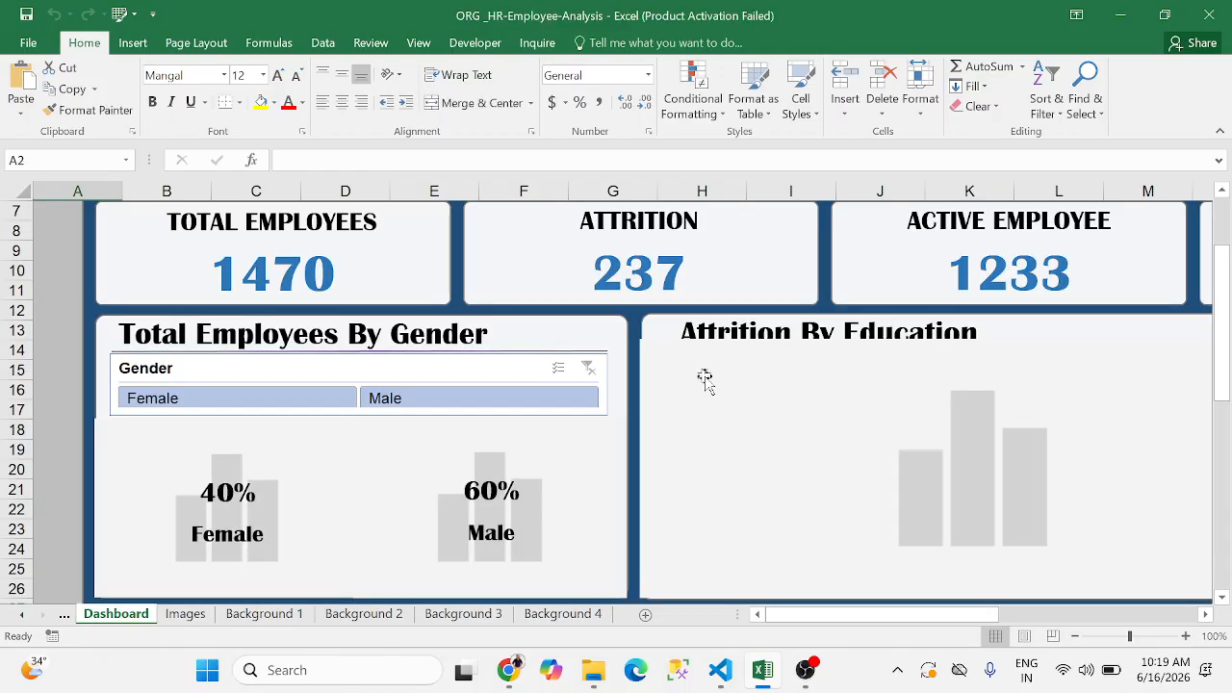
pyautogui.scroll(-3, 705, 379)
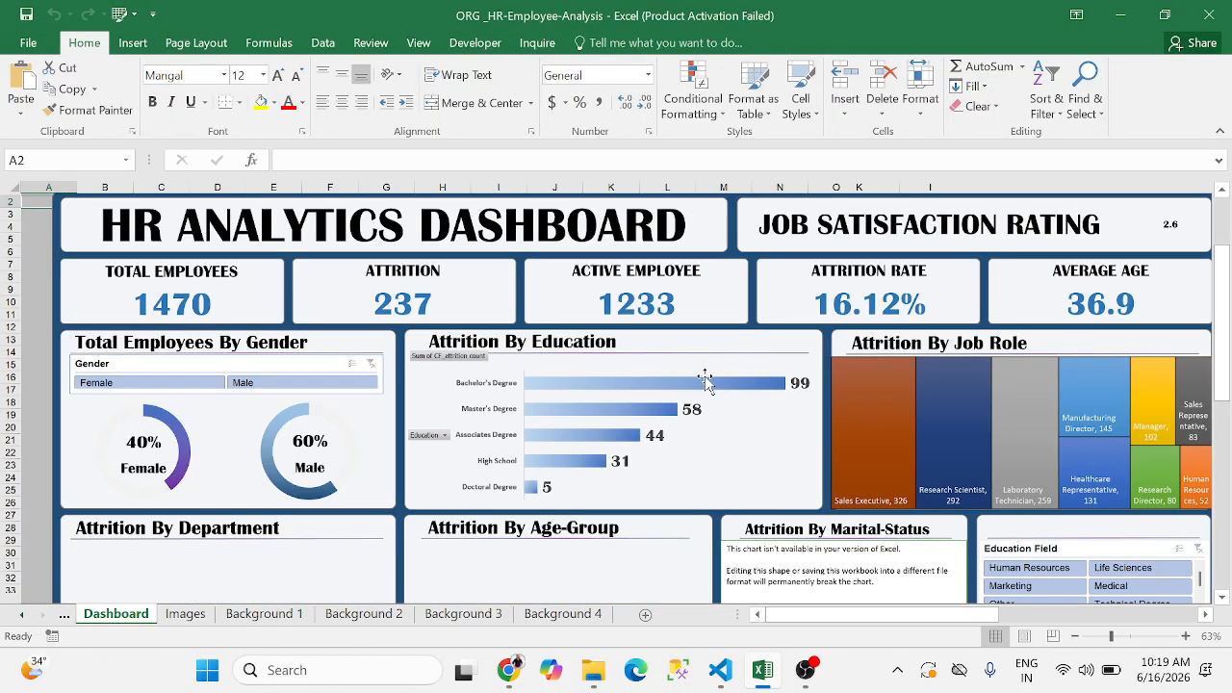
# Show the whole HR Analytics Dashboard at 50% zoom and examine its job satisfaction, education, job role and marital-status visuals
pyautogui.scroll(-3, 705, 378)
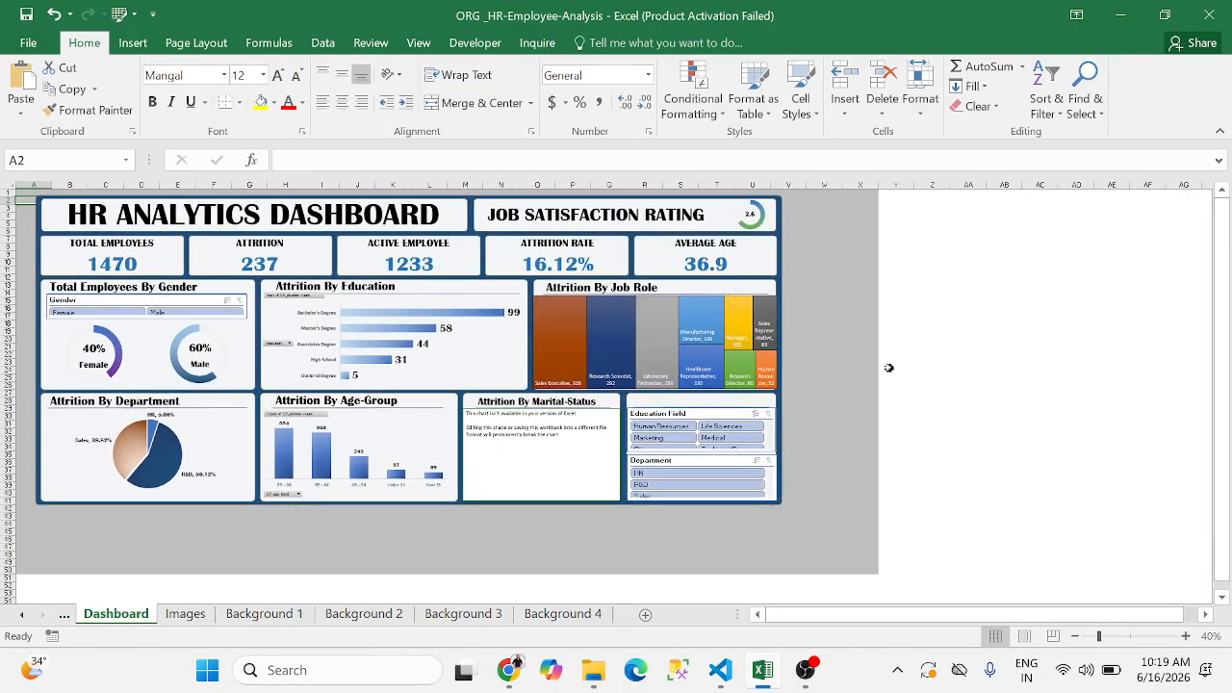
pyautogui.click(889, 371)
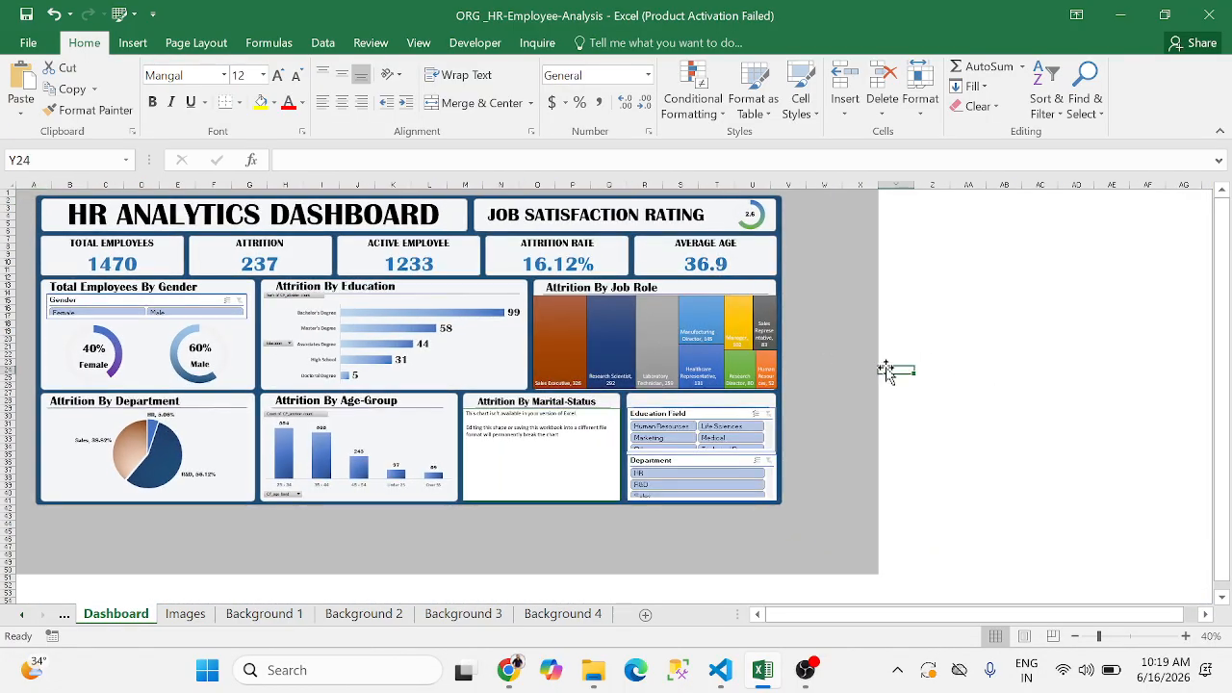
pyautogui.click(1187, 637)
pyautogui.moveTo(1225, 337); pyautogui.dragTo(1226, 303)
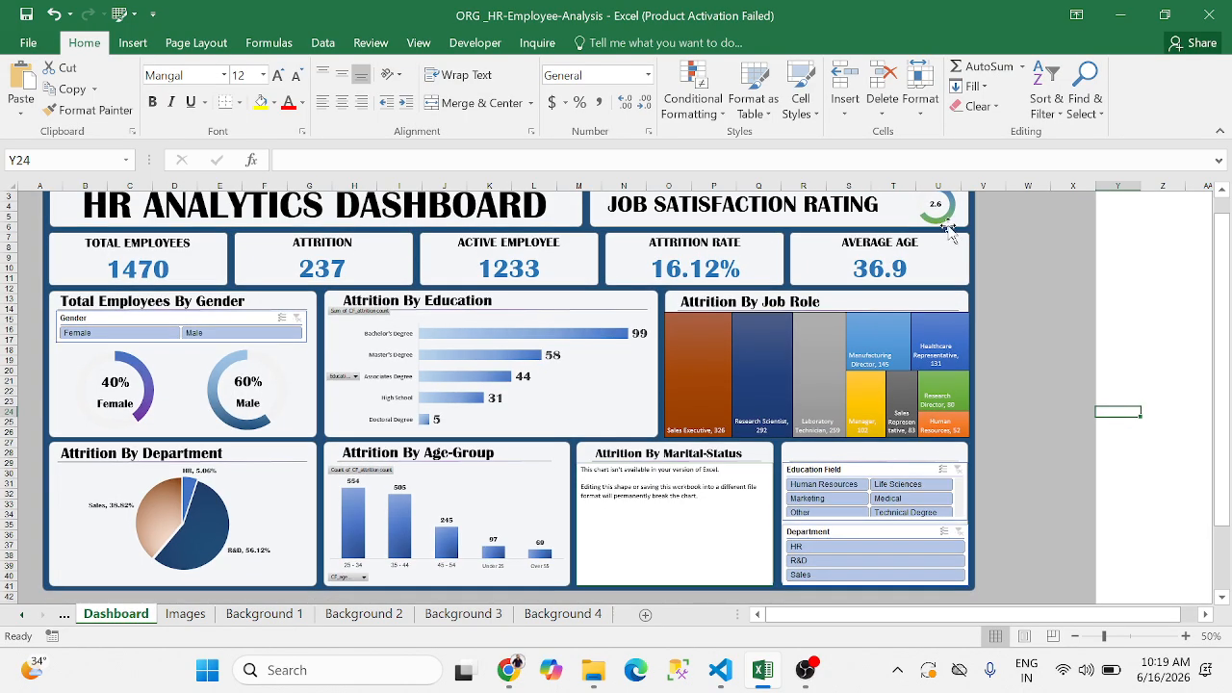
pyautogui.moveTo(933, 216)
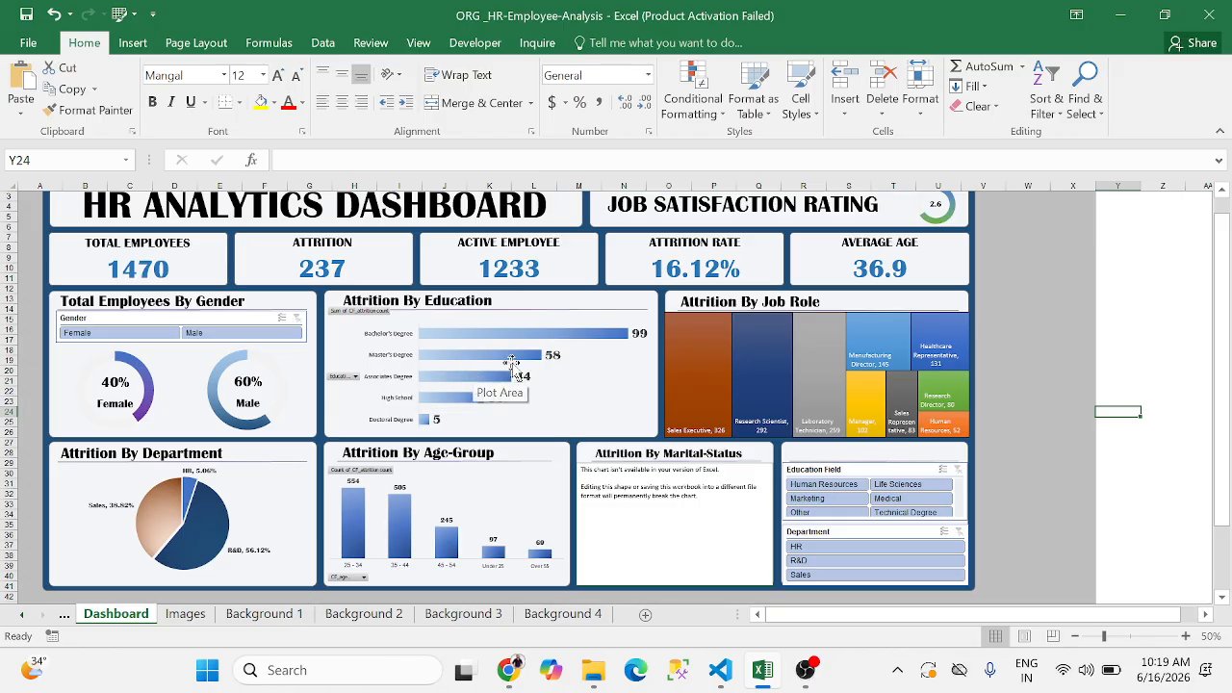
pyautogui.moveTo(574, 348)
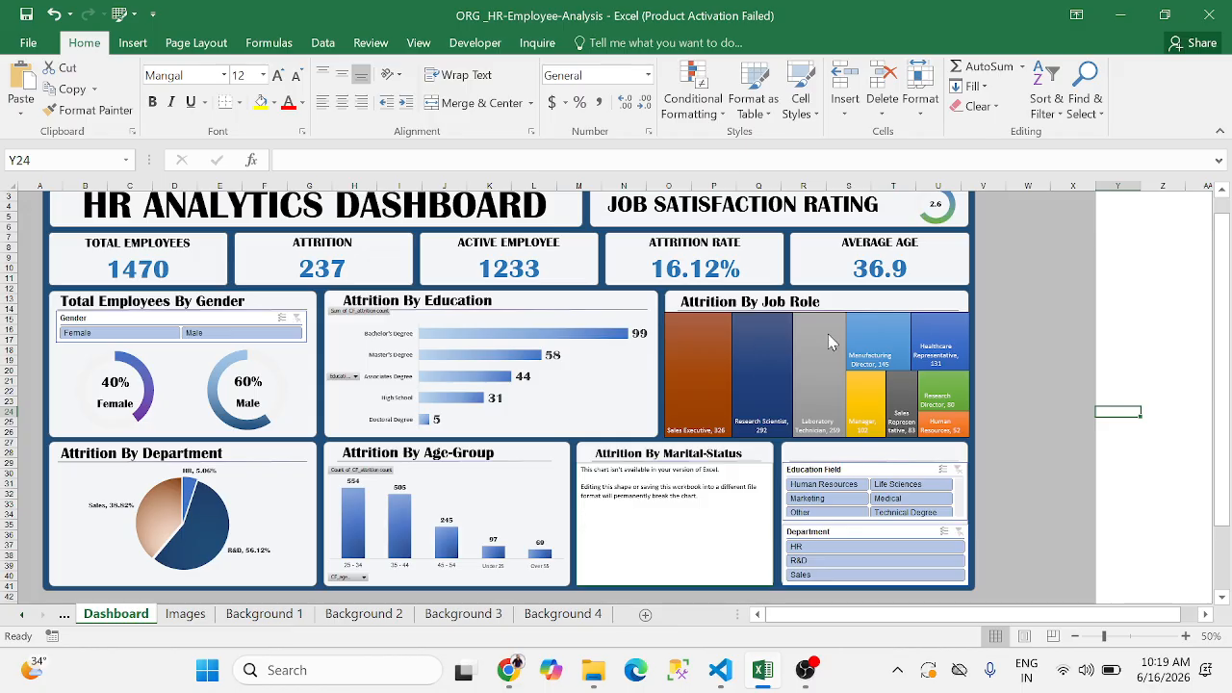
pyautogui.moveTo(689, 402)
pyautogui.moveTo(780, 409)
pyautogui.moveTo(834, 408)
pyautogui.click(609, 515)
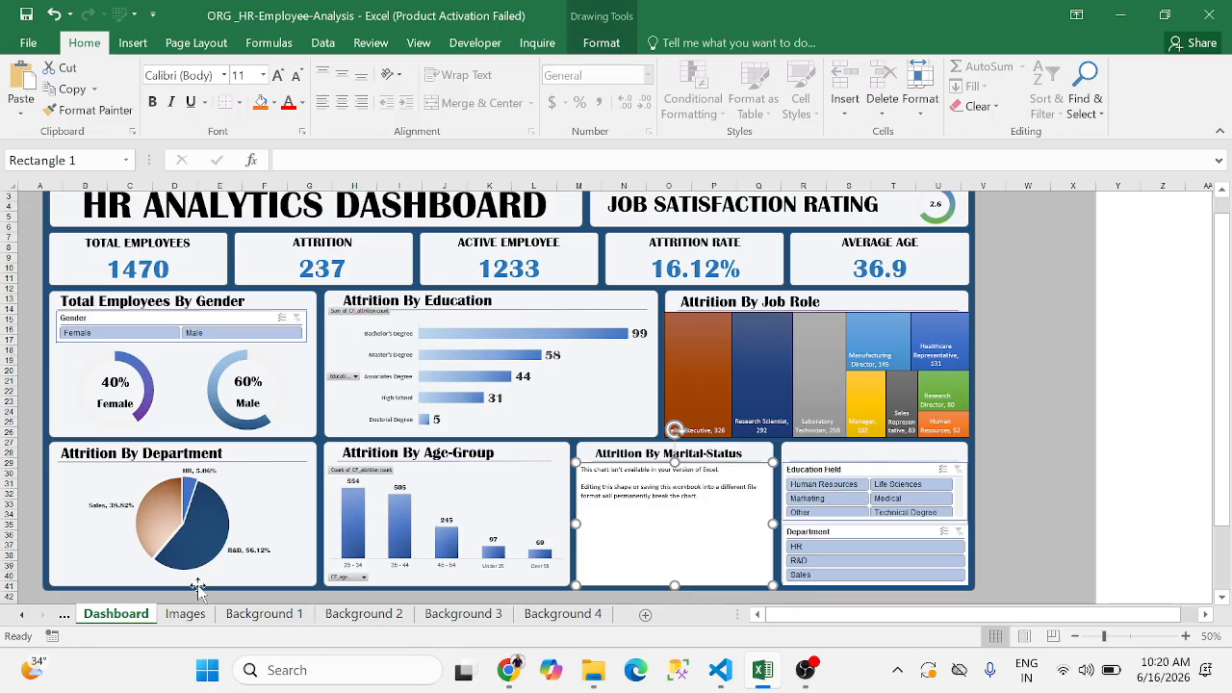
# Go back through the workbook's analysis sheets, including Attrition By Marriage Status, to the Data sheet
pyautogui.hotkey('ctrl', 'pageup')
pyautogui.hotkey('ctrl', 'pageup')
pyautogui.hotkey('ctrl', 'pageup')
pyautogui.hotkey('ctrl', 'pageup')
pyautogui.hotkey('ctrl', 'pageup')
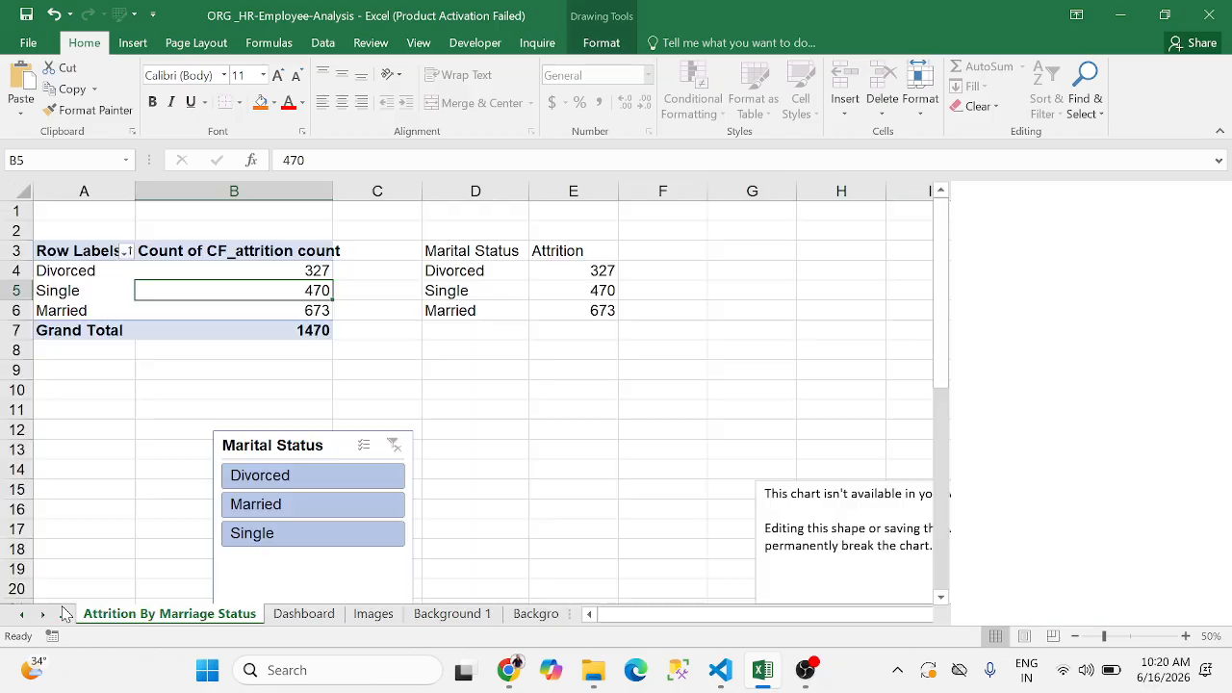
pyautogui.hotkey('ctrl', 'pageup')
pyautogui.hotkey('ctrl', 'pageup')
pyautogui.hotkey('ctrl', 'pageup')
pyautogui.hotkey('ctrl', 'pageup')
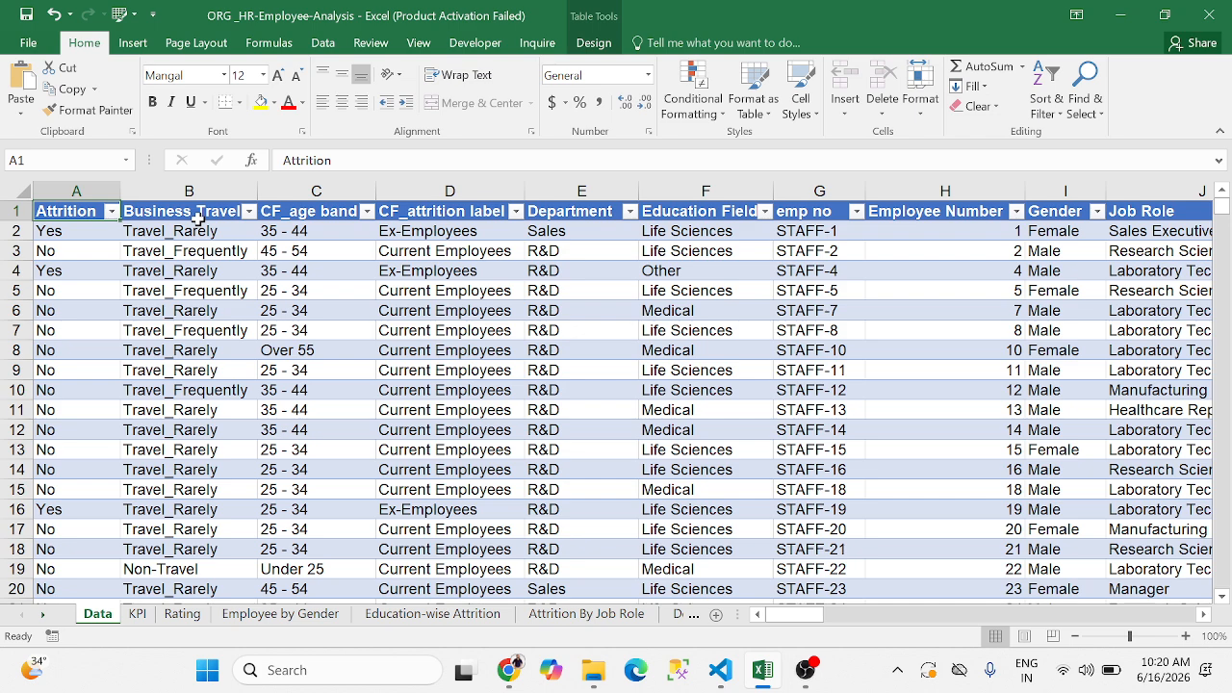
# Move the Dashboard sheet so that it sits directly after the Data sheet
pyautogui.click(41, 615)
pyautogui.click(41, 615)
pyautogui.click(41, 614)
pyautogui.click(41, 614)
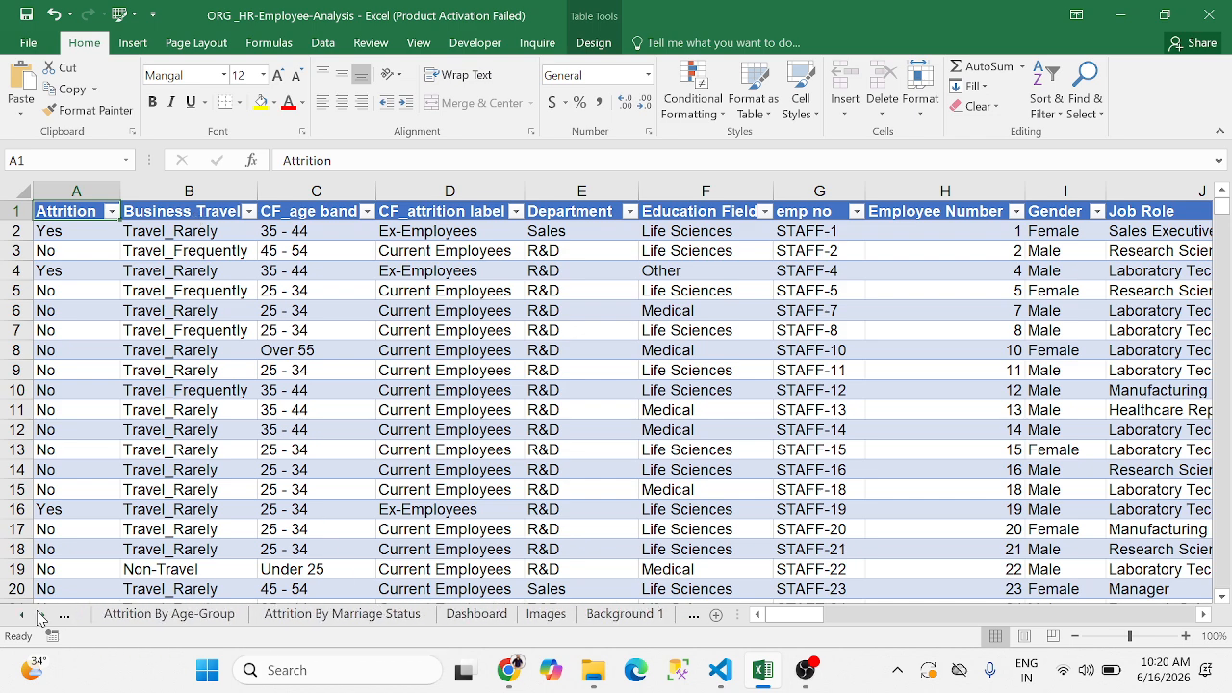
pyautogui.click(42, 614)
pyautogui.click(42, 614)
pyautogui.moveTo(105, 622)
pyautogui.mouseDown()
pyautogui.moveTo(31, 622)
pyautogui.moveTo(159, 631)
pyautogui.mouseUp()
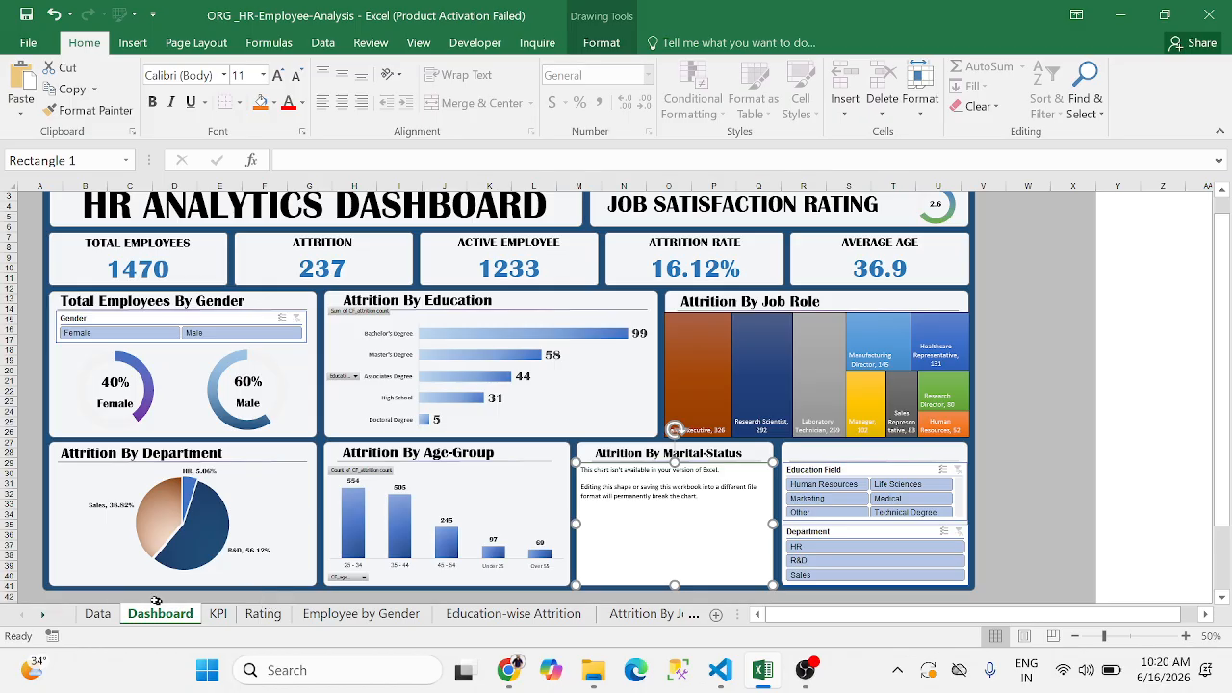
# Return to the Data sheet and select the CF_age band header in cell C1
pyautogui.click(97, 614)
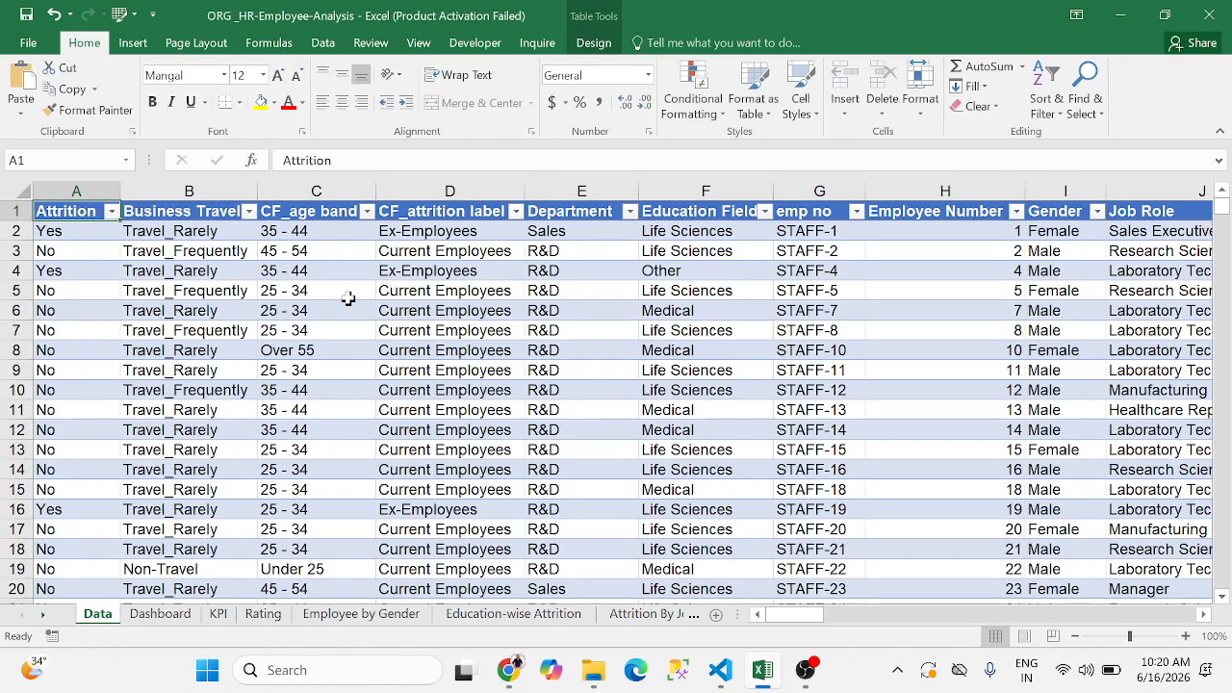
pyautogui.moveTo(351, 209); pyautogui.dragTo(322, 269)
pyautogui.click(322, 268)
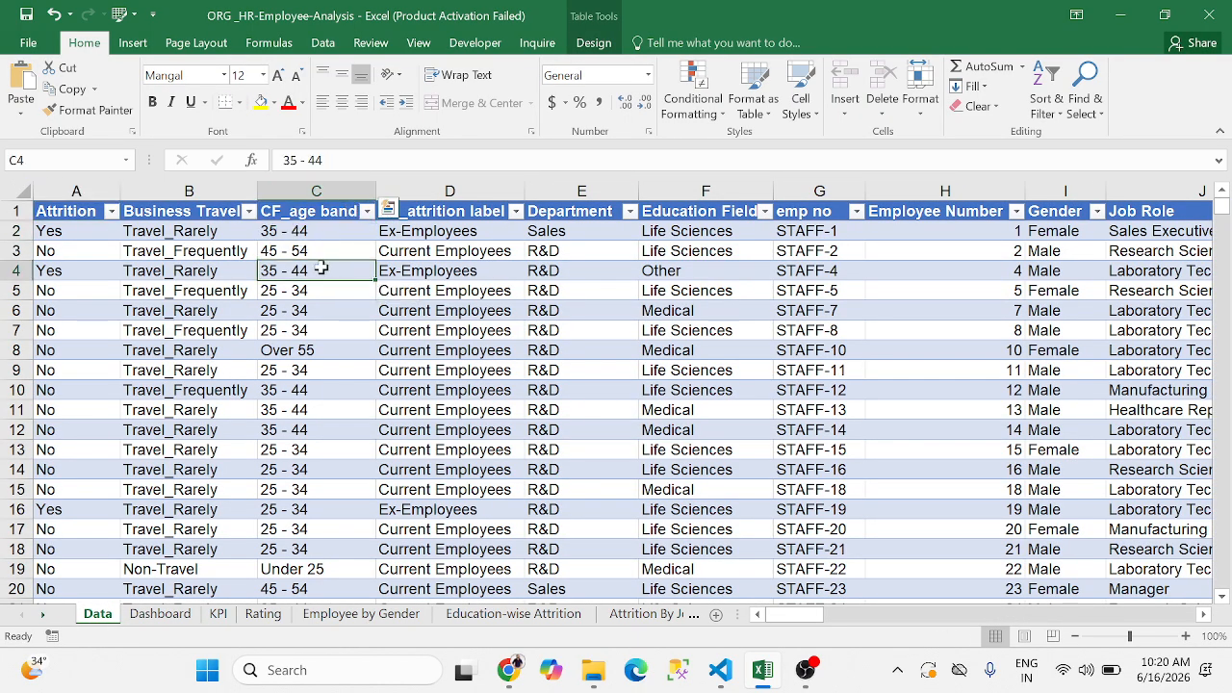
pyautogui.press('Up')
pyautogui.press('Up')
pyautogui.press('Up')
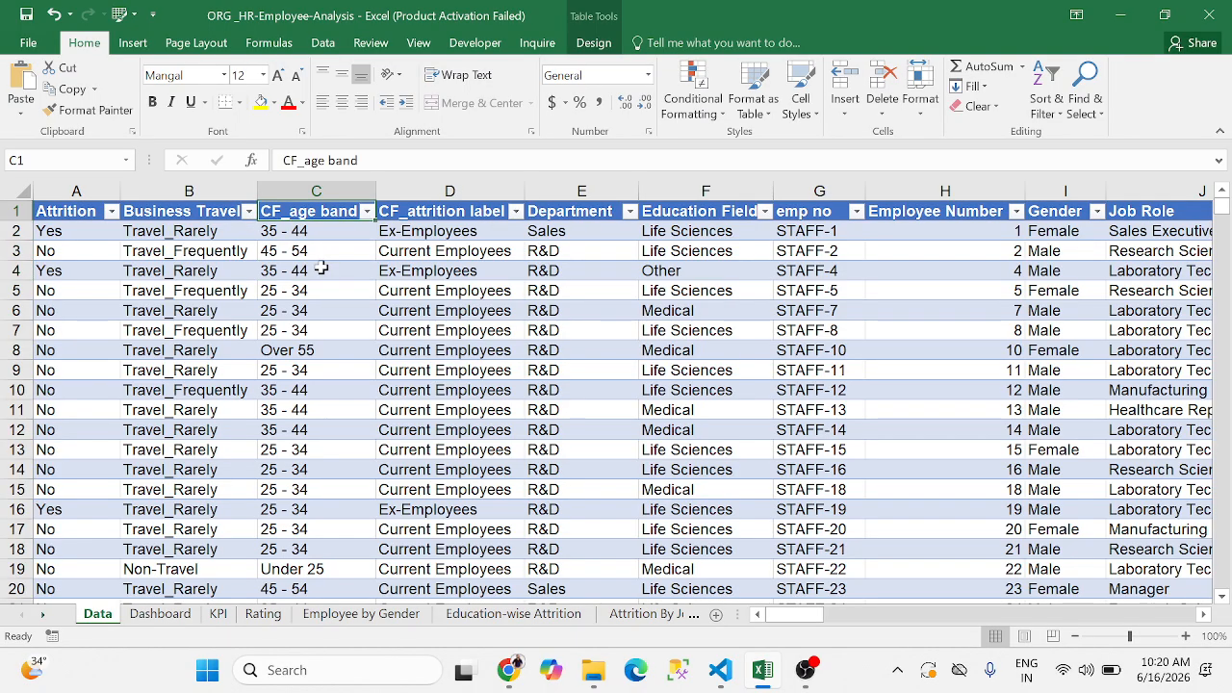
# Review the column headers from CF_age band across to CF_attrition counts, and return to the Age header
pyautogui.press('Right')
pyautogui.press('Right')
pyautogui.press('Right')
pyautogui.press('Right')
pyautogui.press('Right')
pyautogui.press('Right')
pyautogui.press('Right')
pyautogui.press('Right')
pyautogui.press('Right')
pyautogui.press('Right')
pyautogui.press('Right')
pyautogui.press('Right')
pyautogui.press('Right')
pyautogui.press('Right')
pyautogui.press('Right')
pyautogui.press('Right')
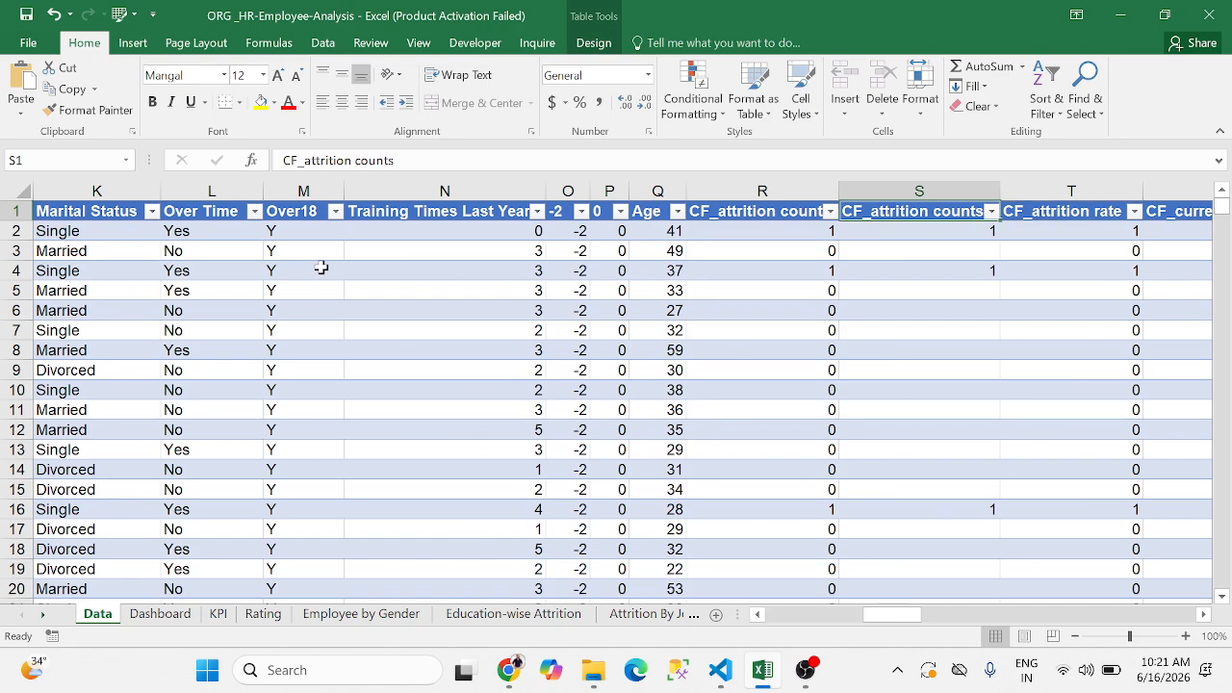
pyautogui.press('Left')
pyautogui.press('Left')
pyautogui.press('Left')
pyautogui.press('Right')
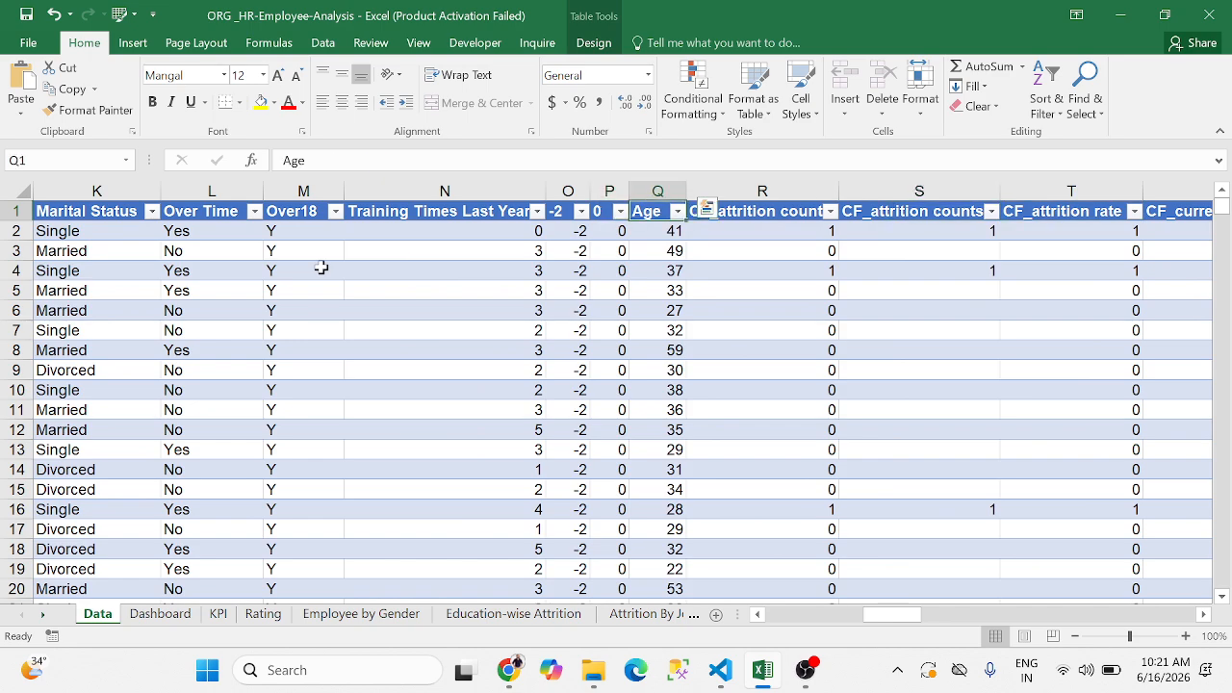
# Review the column headers from Age through the attrition and current employee fields to Daily Rate
pyautogui.hotkey('ctrl', 'shift', 'Down')
pyautogui.press('Right')
pyautogui.press('Right')
pyautogui.press('Right')
pyautogui.press('Right')
pyautogui.press('Right')
pyautogui.press('Right')
pyautogui.press('Right')
pyautogui.press('Right')
pyautogui.press('Right')
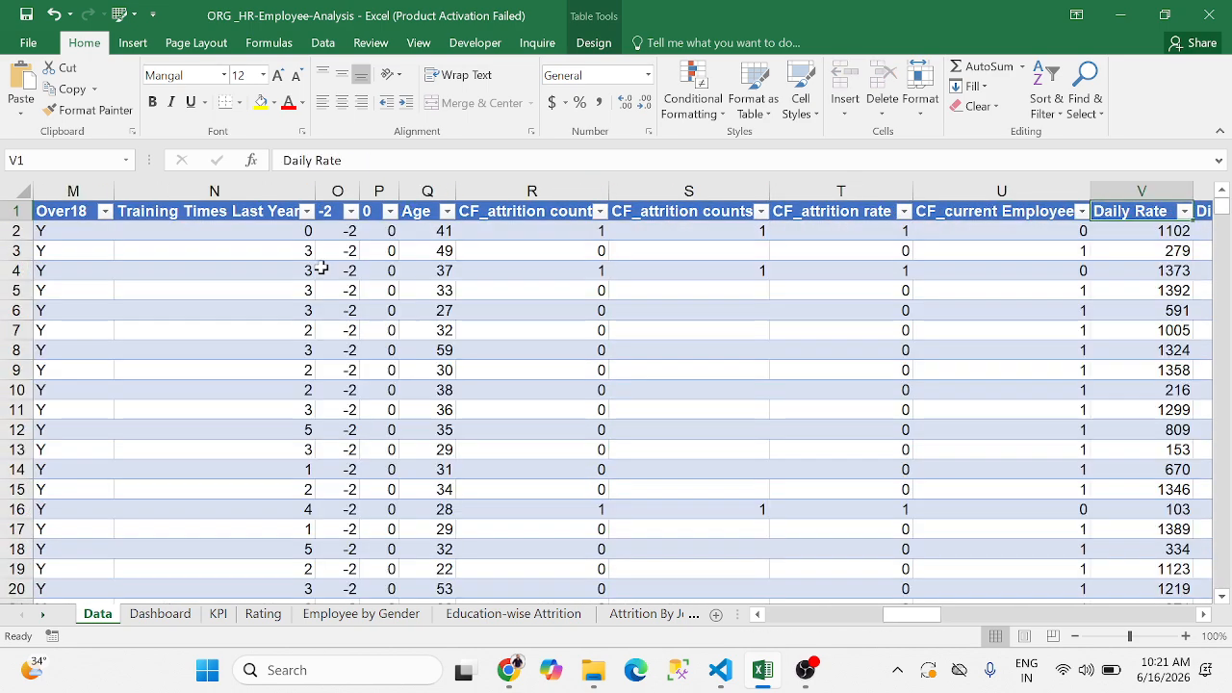
pyautogui.press('Left')
pyautogui.press('Left')
pyautogui.press('Left')
pyautogui.press('Left')
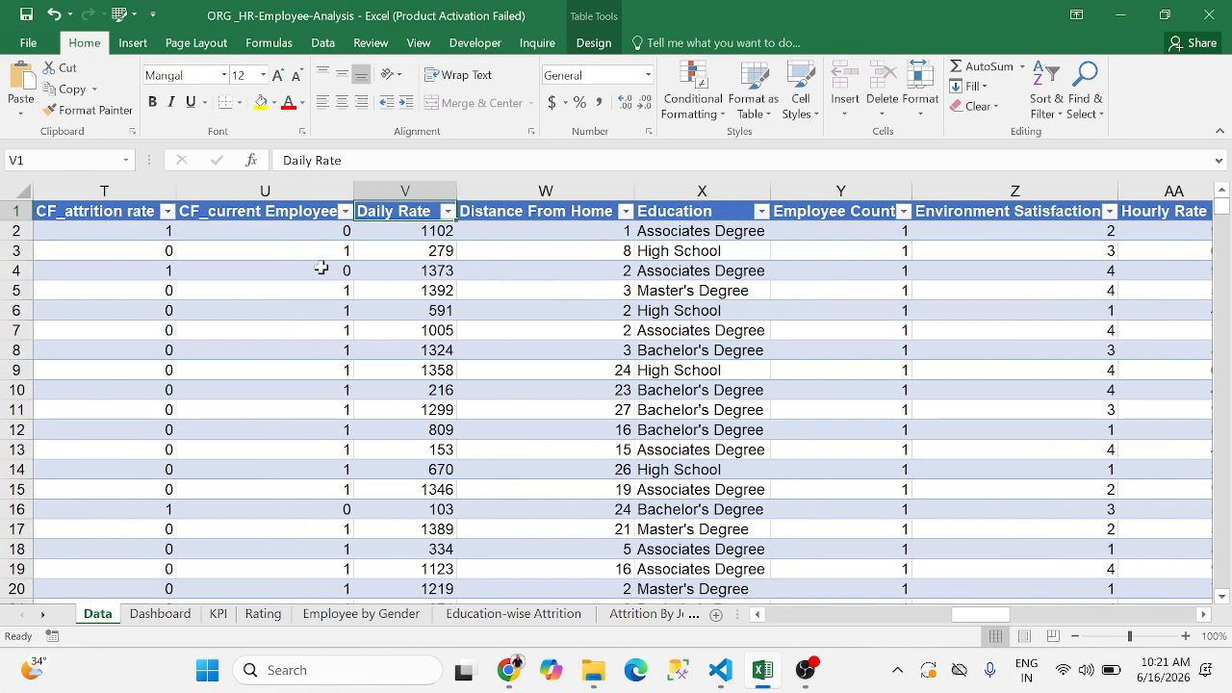
# Review the remaining headers from Daily Rate to Years With Curr Manager, and return to the Attrition header in A1
pyautogui.press('Right')
pyautogui.press('Right')
pyautogui.press('Right')
pyautogui.press('Right')
pyautogui.press('Right')
pyautogui.press('Right')
pyautogui.press('Right')
pyautogui.press('Right')
pyautogui.press('Right')
pyautogui.press('Right')
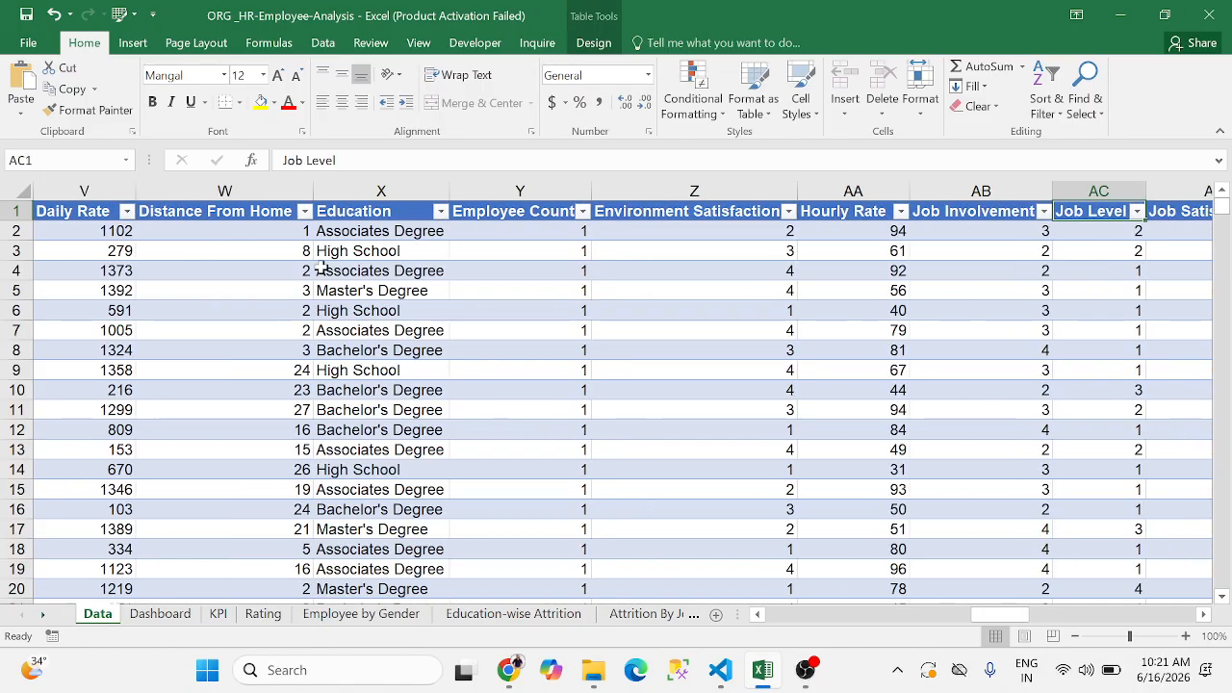
pyautogui.press('Right')
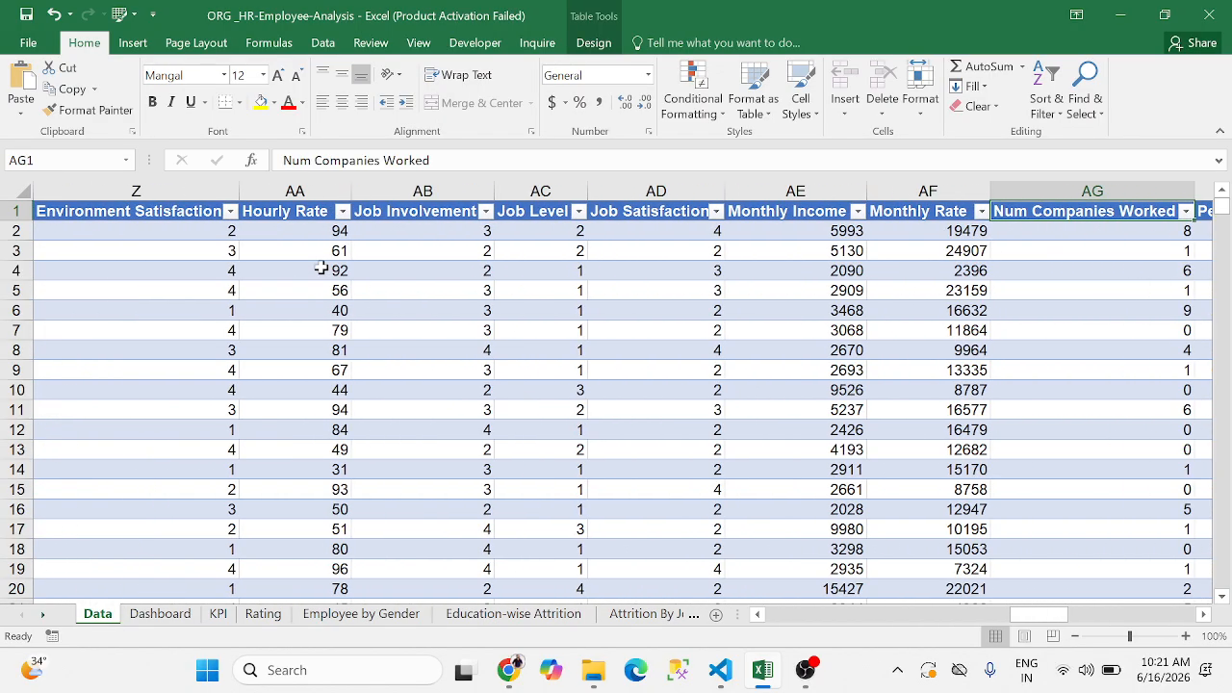
pyautogui.press('Right')
pyautogui.press('Right')
pyautogui.press('Right')
pyautogui.press('Right')
pyautogui.press('Right')
pyautogui.press('Right')
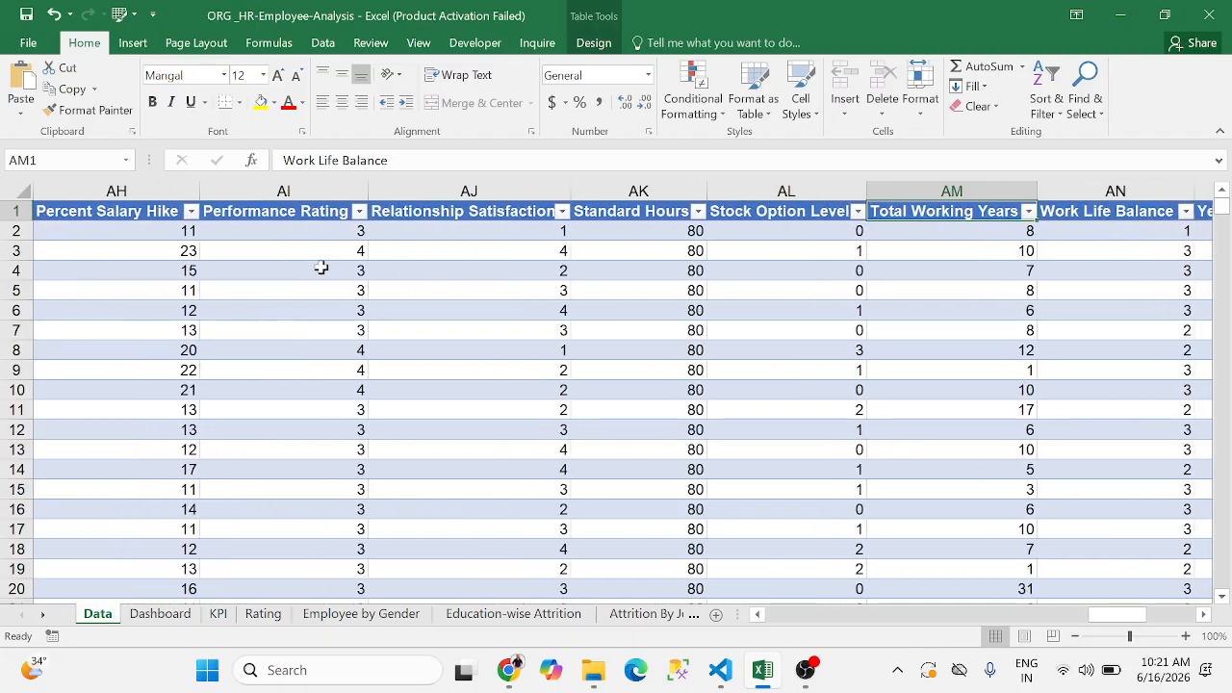
pyautogui.press('Right')
pyautogui.press('Right')
pyautogui.press('Right')
pyautogui.press('Right')
pyautogui.press('Right')
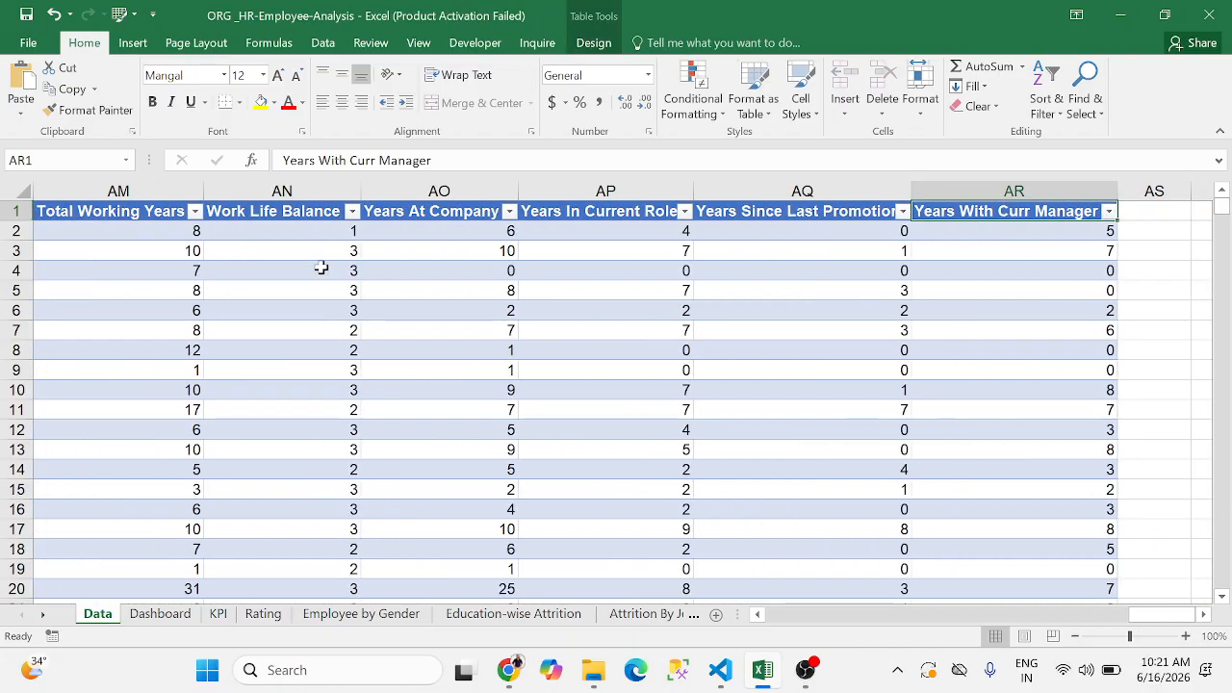
pyautogui.hotkey('ctrl', 'Left')
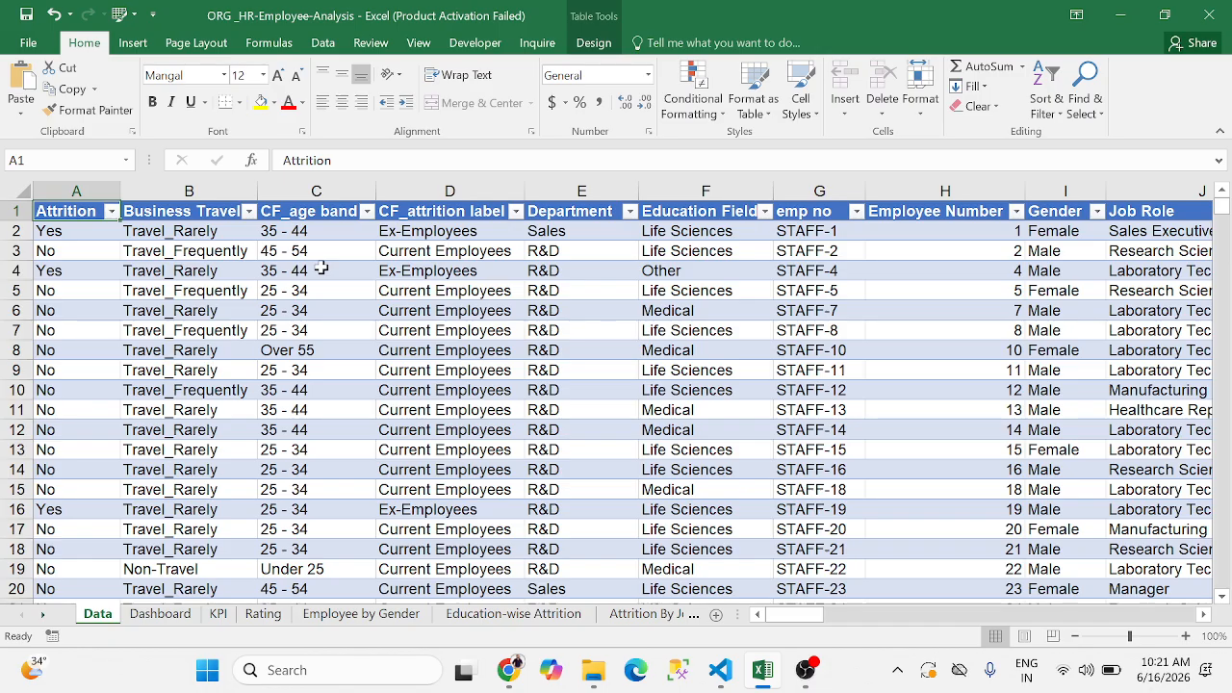
# Enter the current date, 6/16/2026, in cell AU1 to the right of the employee table
pyautogui.hotkey('ctrl', 'Right')
pyautogui.press('Right')
pyautogui.press('Right')
pyautogui.press('Right')
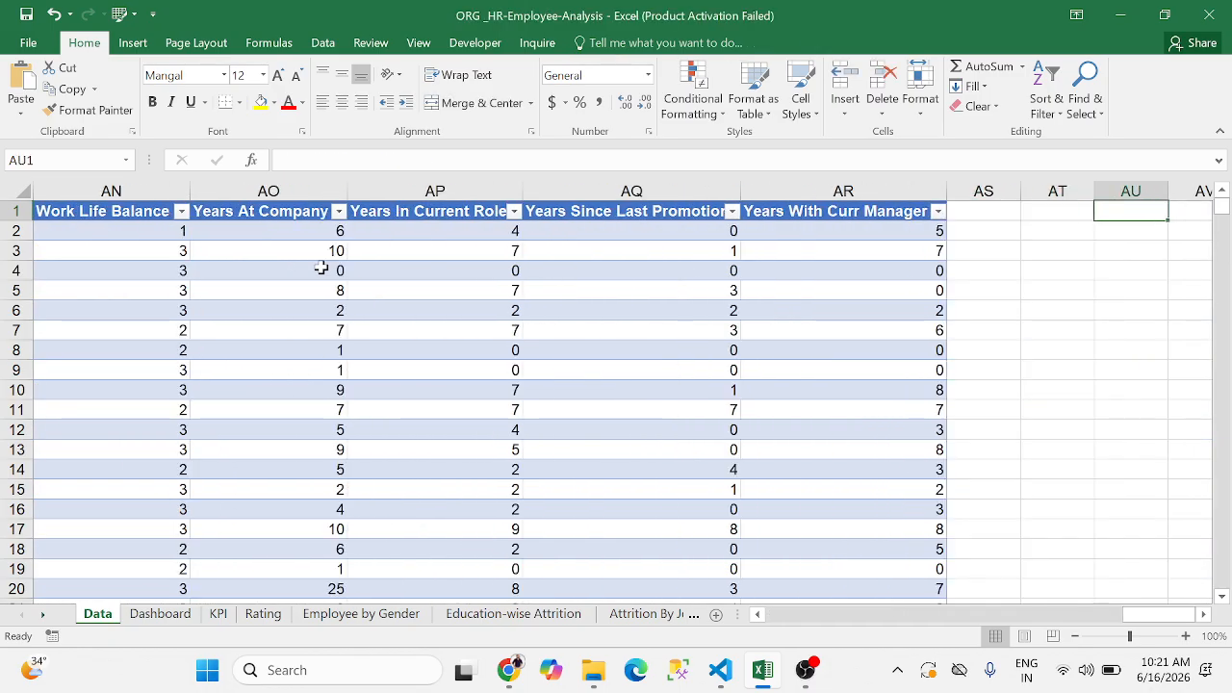
pyautogui.hotkey('ctrl', ';')
pyautogui.press('Return')
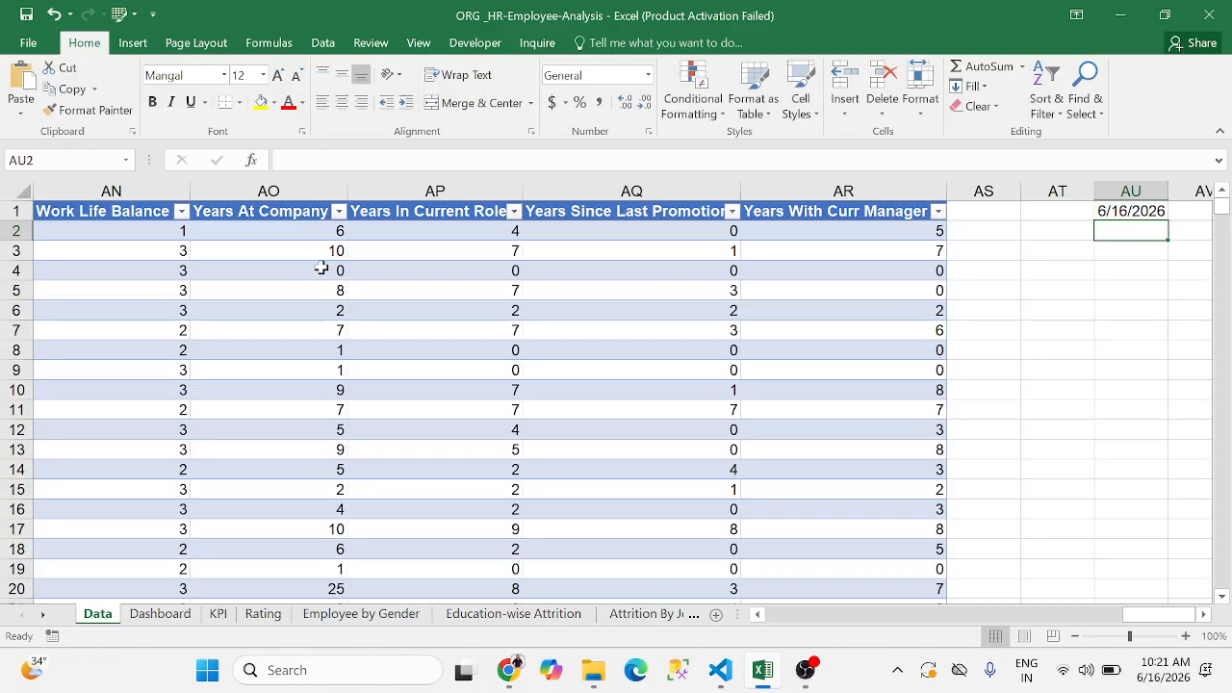
# Repeat the date from AU1 in the two cells below it, AU2 and AU3
pyautogui.hotkey('ctrl', 'shift', "'")
pyautogui.press('Return')
pyautogui.press('Up')
pyautogui.hotkey('ctrl', "'")
pyautogui.press('Return')
pyautogui.hotkey('ctrl', "'")
pyautogui.press('Return')
pyautogui.press('Up')
pyautogui.press('Up')
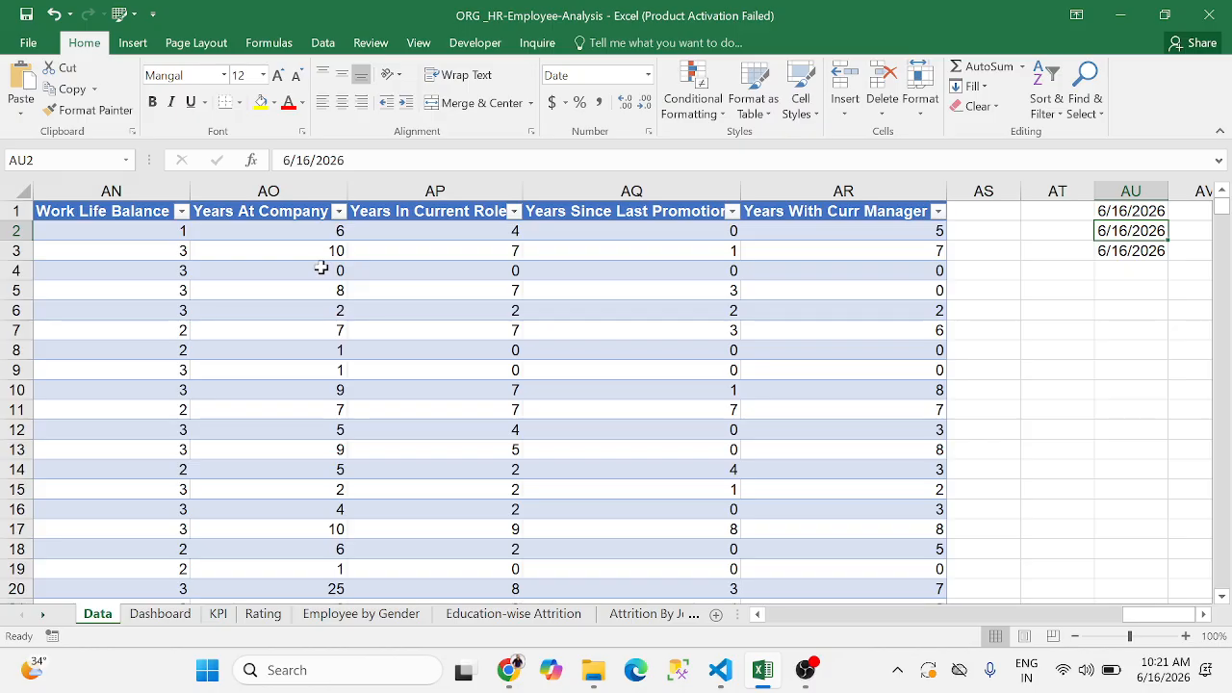
# Change the date in cell AU1 to 6/16/1992
pyautogui.press('Up')
pyautogui.press('F2')
pyautogui.press('BackSpace')
pyautogui.press('BackSpace')
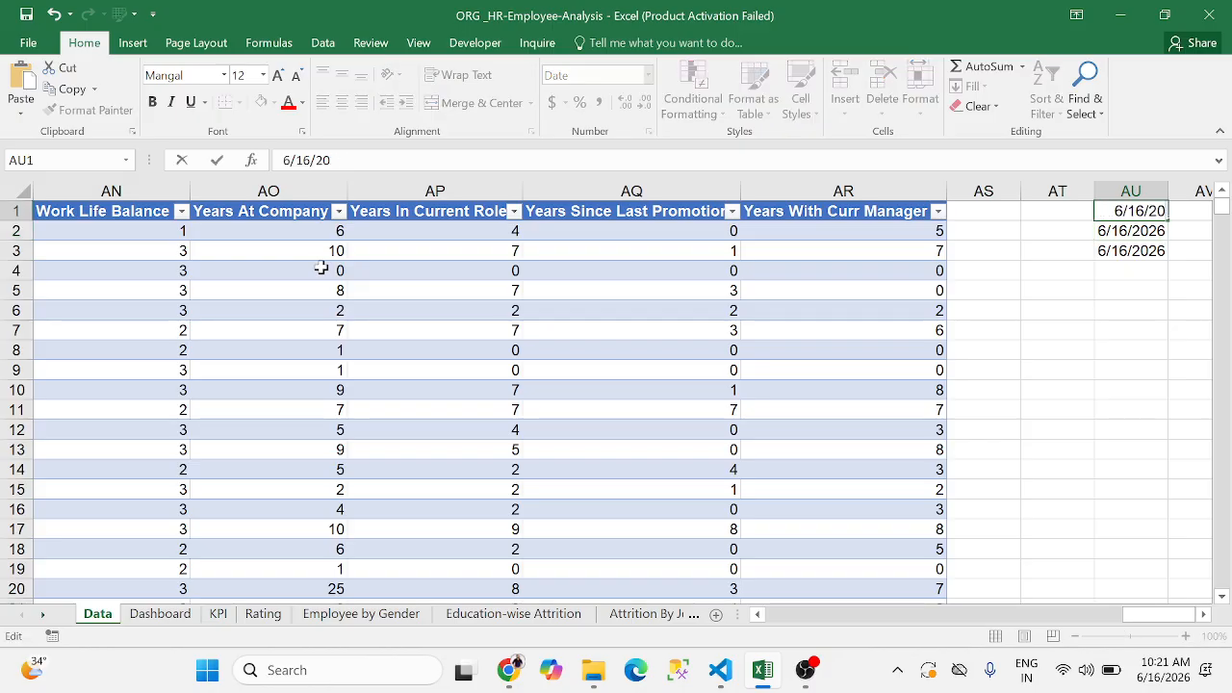
pyautogui.press('BackSpace')
pyautogui.press('BackSpace')
pyautogui.write('1992')
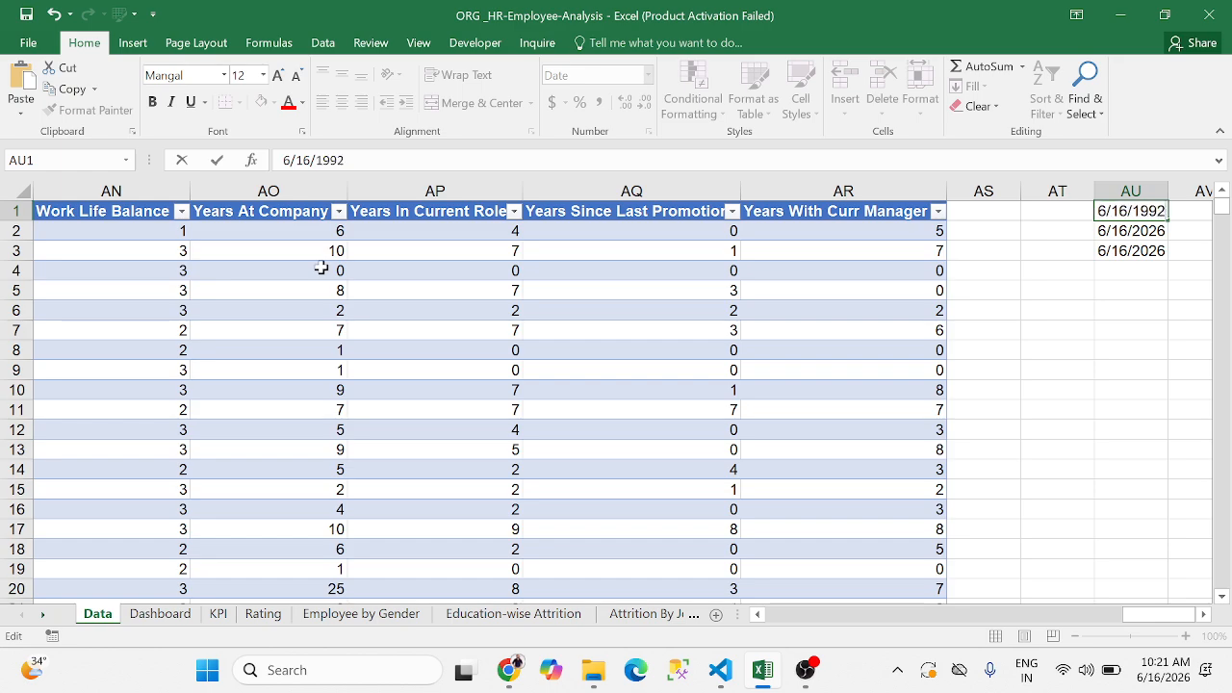
pyautogui.press('Return')
# Change the date in cell AU2 to 6/16/1993
pyautogui.press('F2')
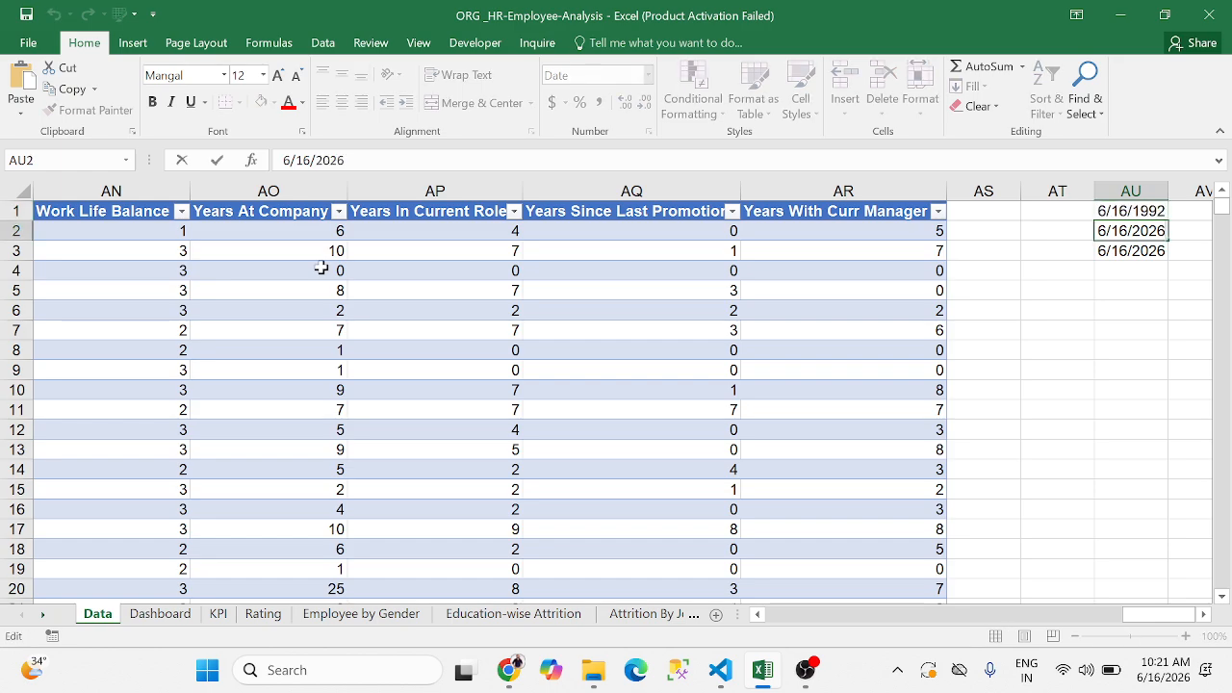
pyautogui.press('BackSpace')
pyautogui.press('BackSpace')
pyautogui.press('BackSpace')
pyautogui.press('BackSpace')
pyautogui.write('1992')
pyautogui.press('BackSpace')
pyautogui.write('3')
pyautogui.press('Return')
# Change the date in cell AU3 to 6/16/2020
pyautogui.press('F2')
pyautogui.press('BackSpace')
pyautogui.press('BackSpace')
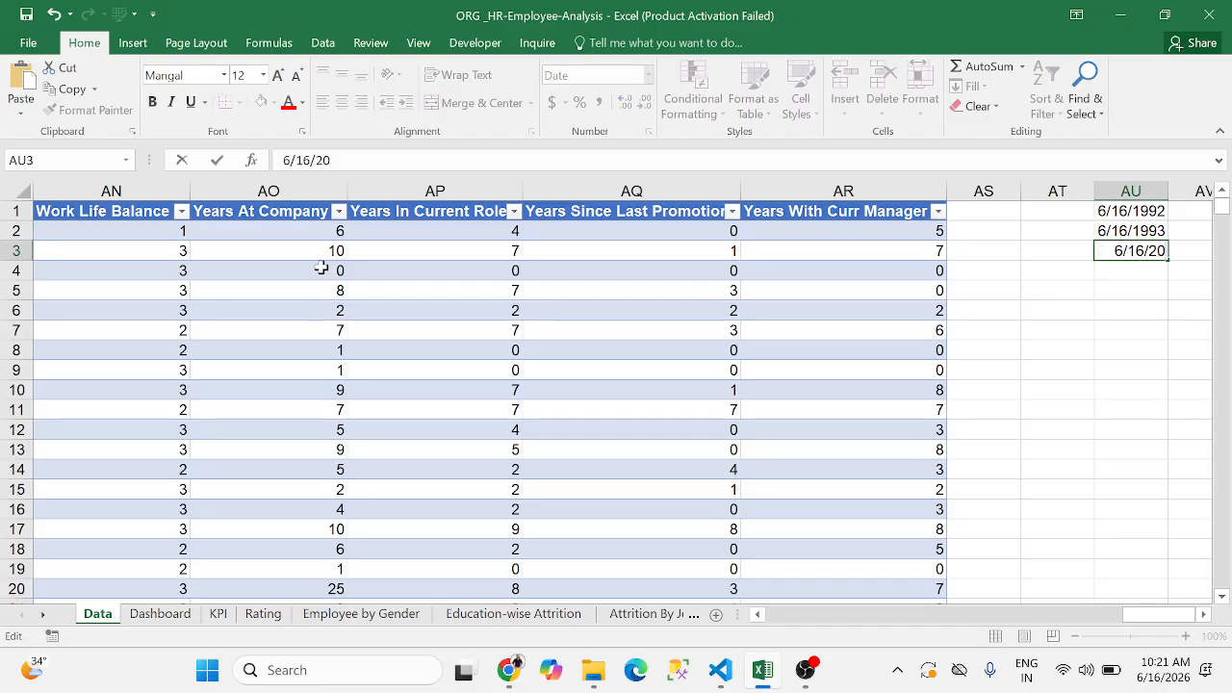
pyautogui.write('20')
pyautogui.press('Return')
# Enter the formula =DATEDIF(AU1,TODAY(),"YY") in cell AV1, beside the first sample date
pyautogui.press('Up')
pyautogui.press('Up')
pyautogui.press('Up')
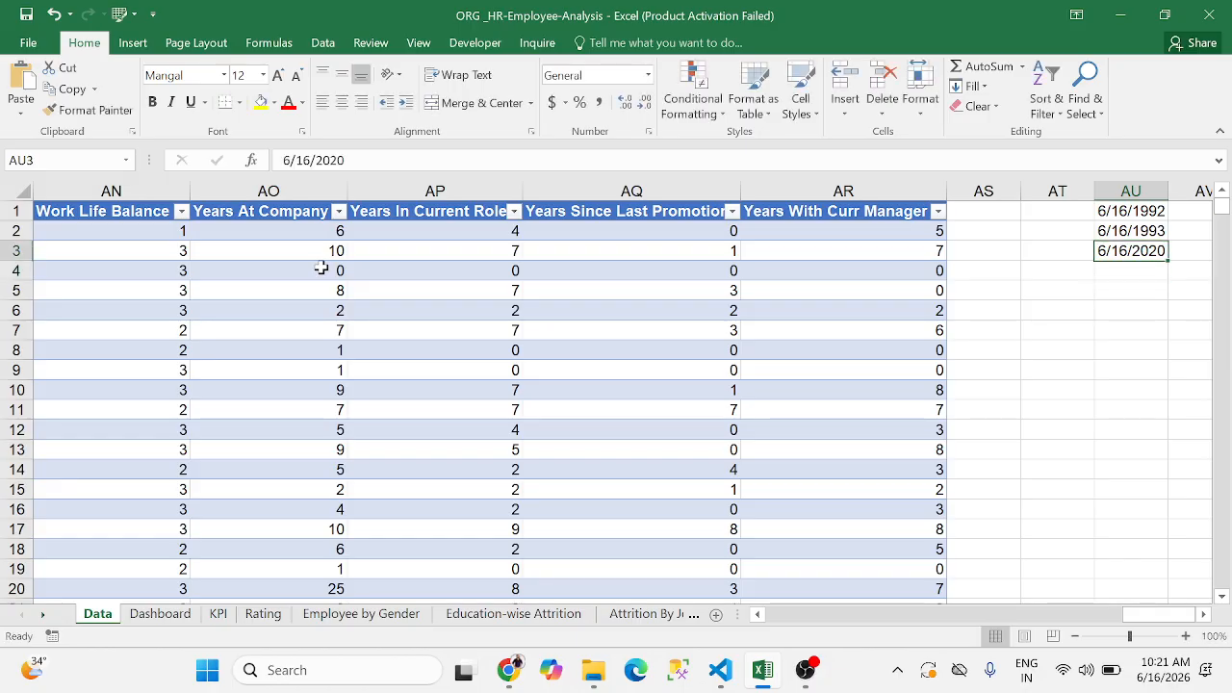
pyautogui.press('Right')
pyautogui.press('Right')
pyautogui.press('Left')
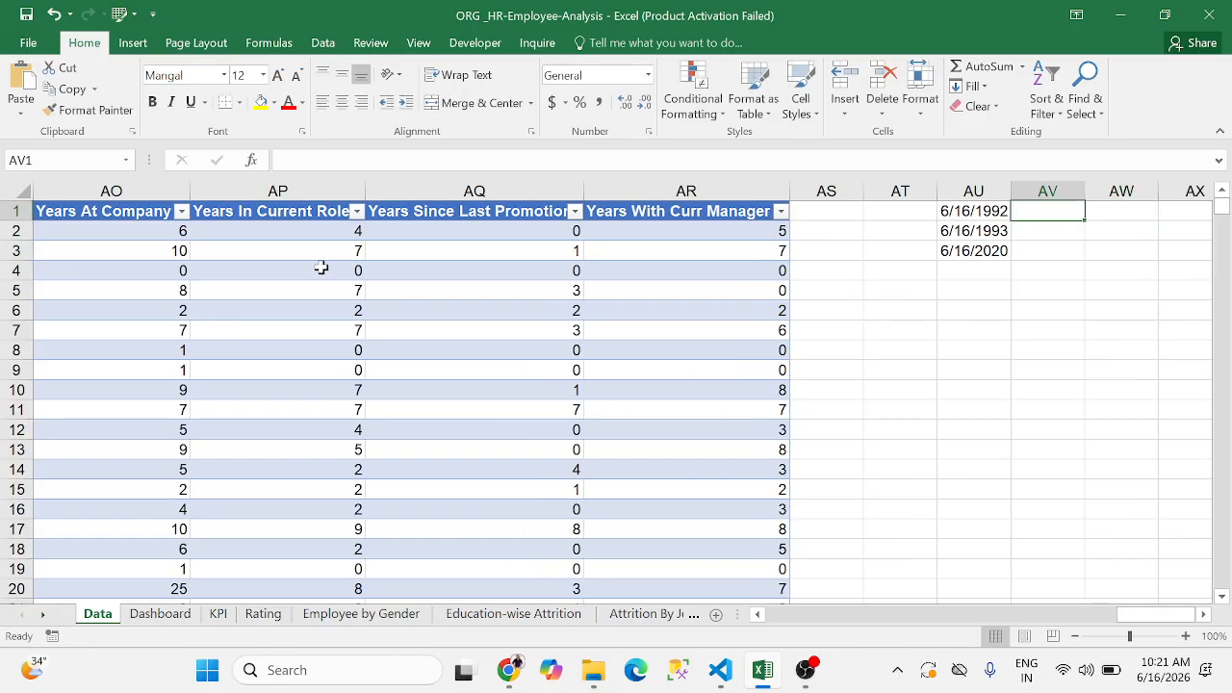
pyautogui.write('=da')
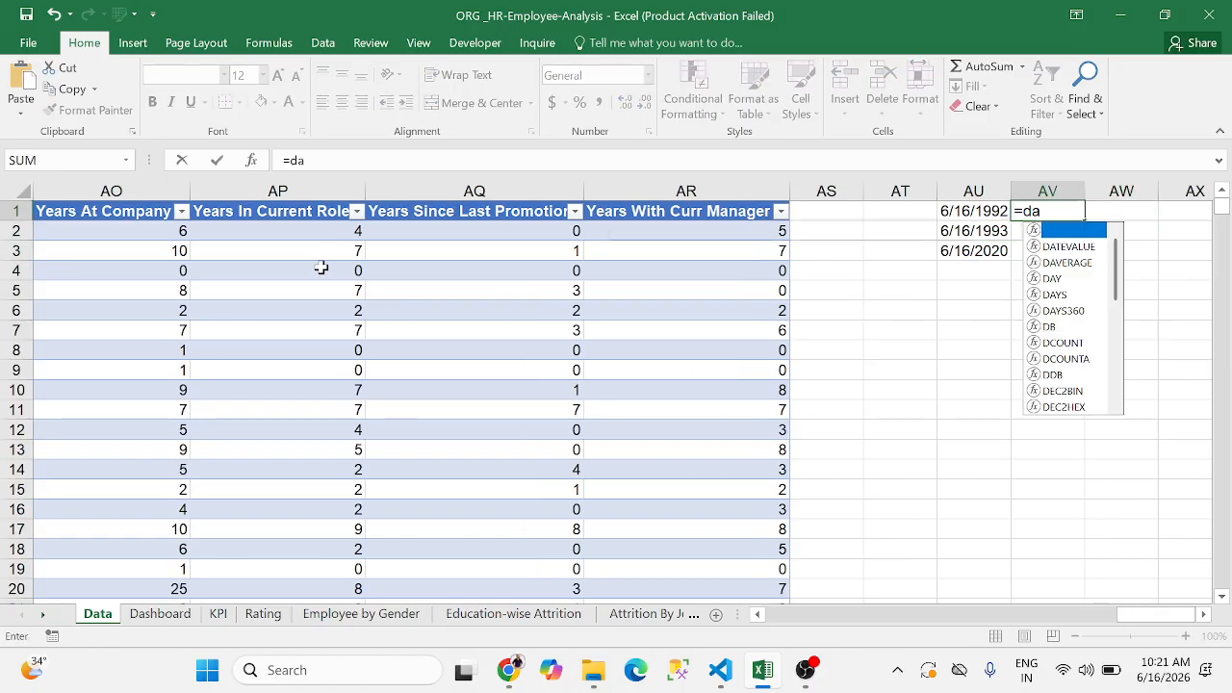
pyautogui.write('tedif')
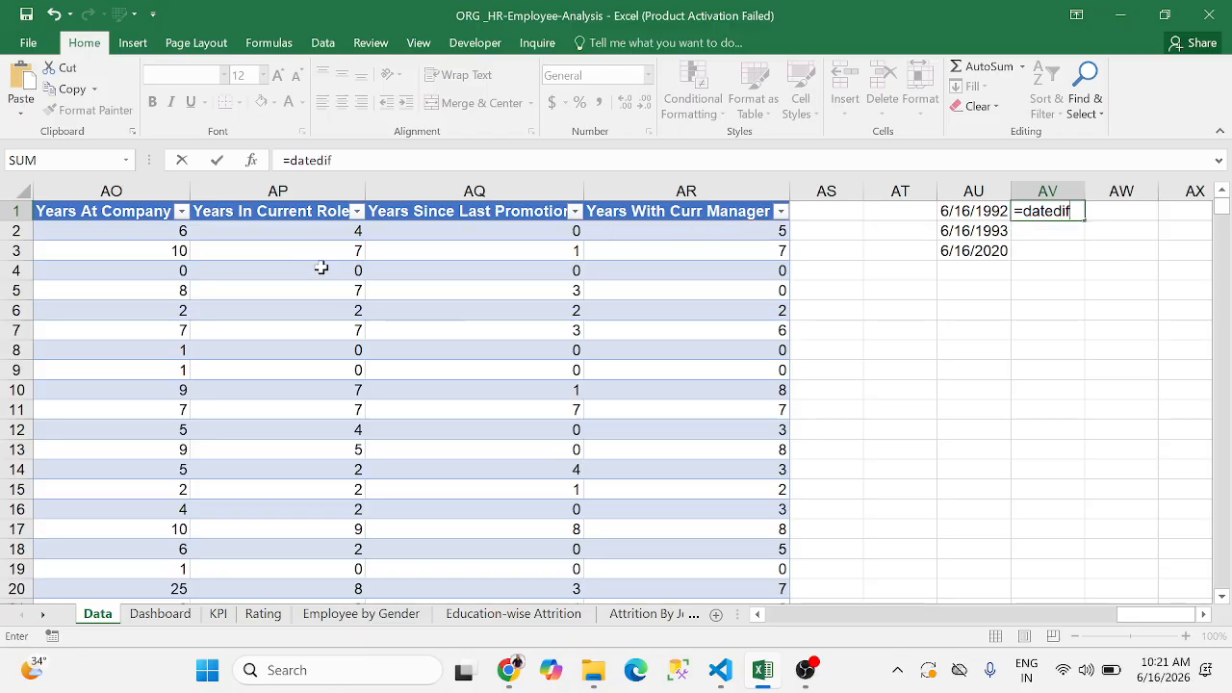
pyautogui.write('(')
pyautogui.press('Left')
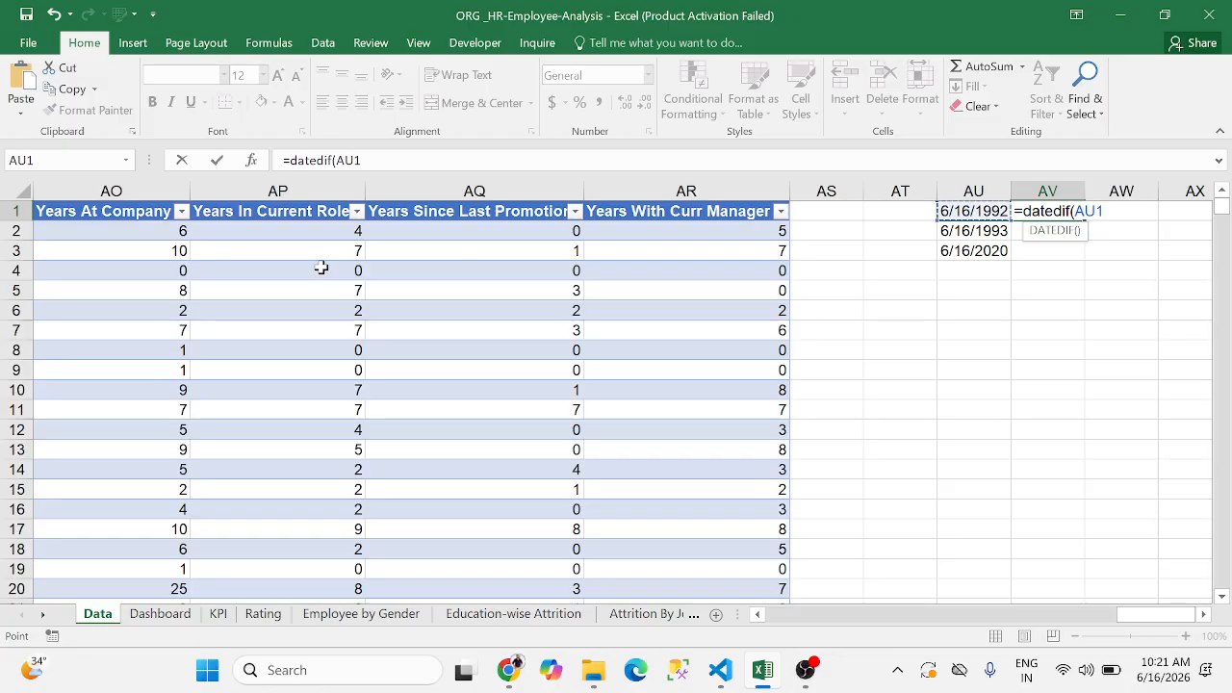
pyautogui.write(',')
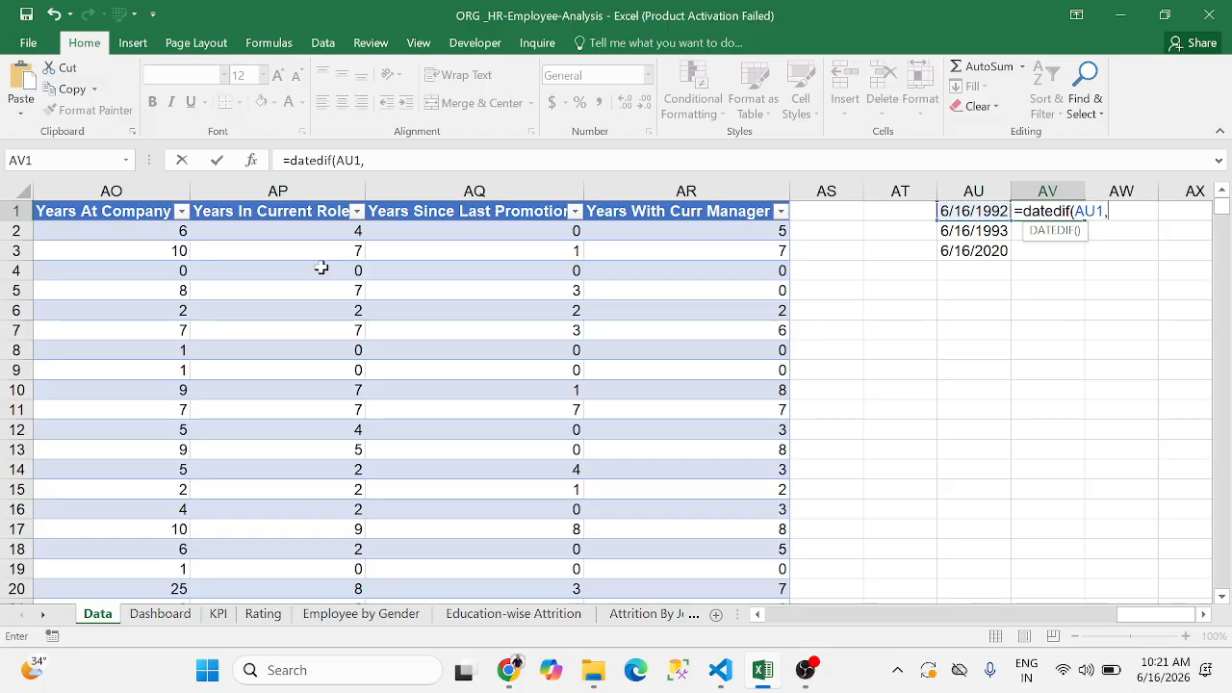
pyautogui.write('TO')
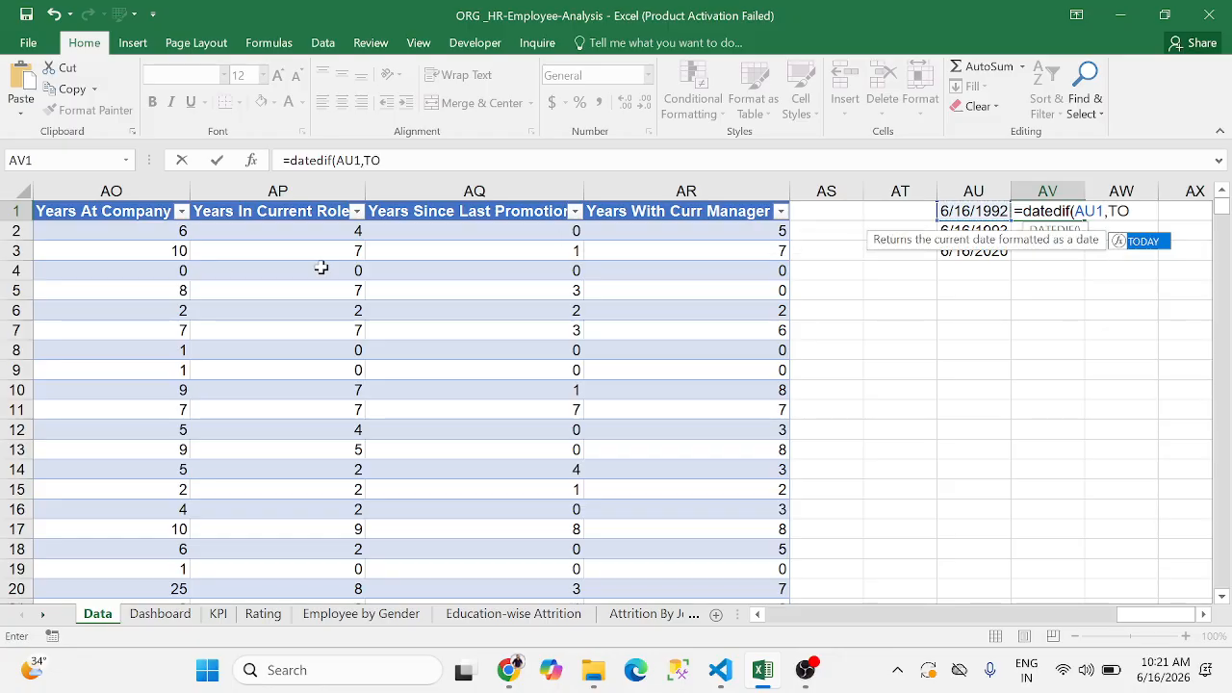
pyautogui.press('Tab')
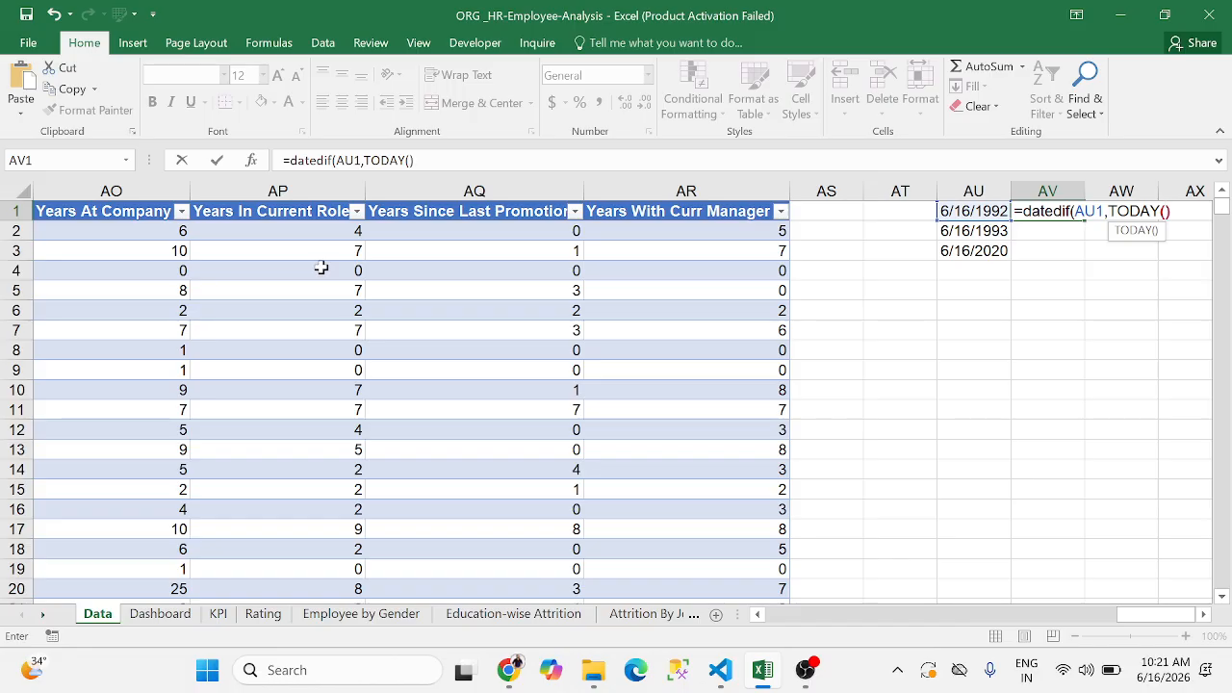
pyautogui.write(')')
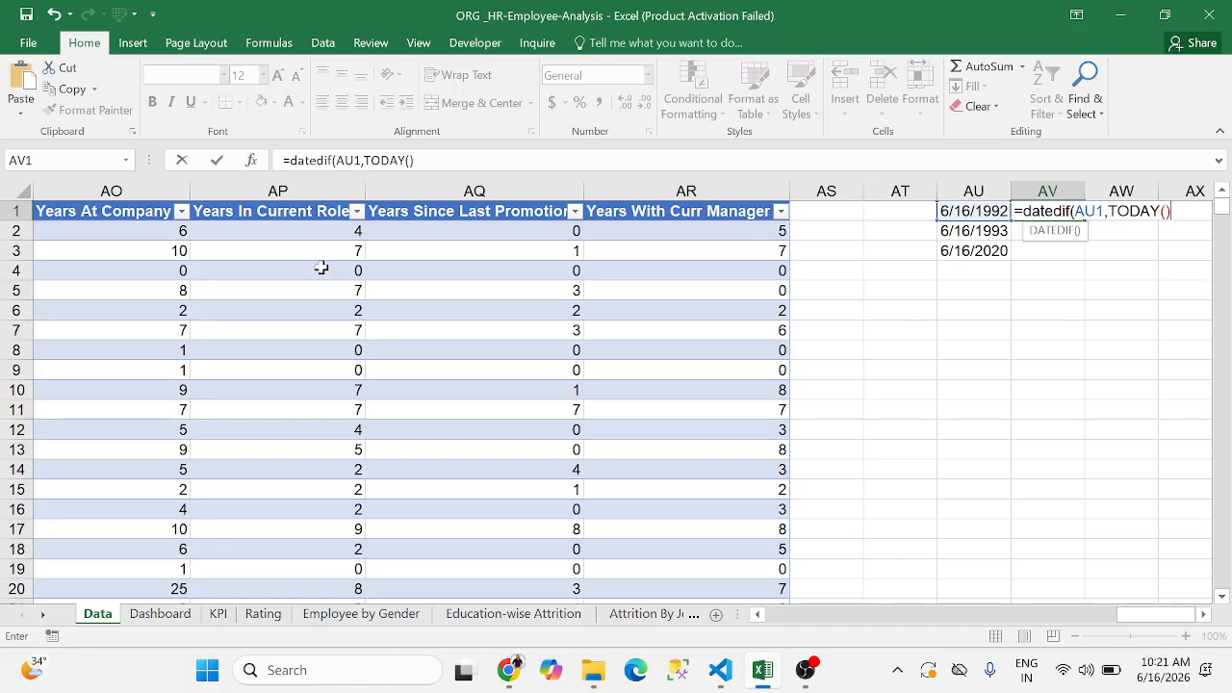
pyautogui.write(',')
pyautogui.write('YY")')
pyautogui.press('Return')
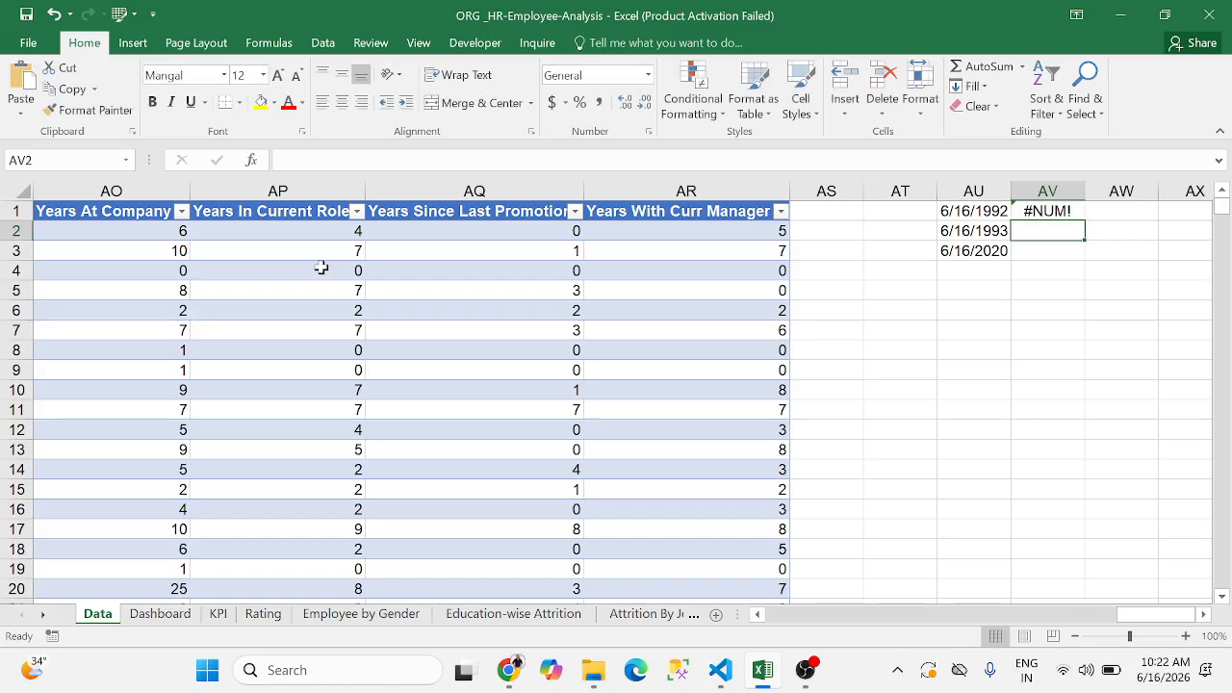
# Correct the unit argument of the DATEDIF formula in AV1 to "Y"
pyautogui.press('Up')
pyautogui.press('F2')
pyautogui.press('Left')
pyautogui.press('Left')
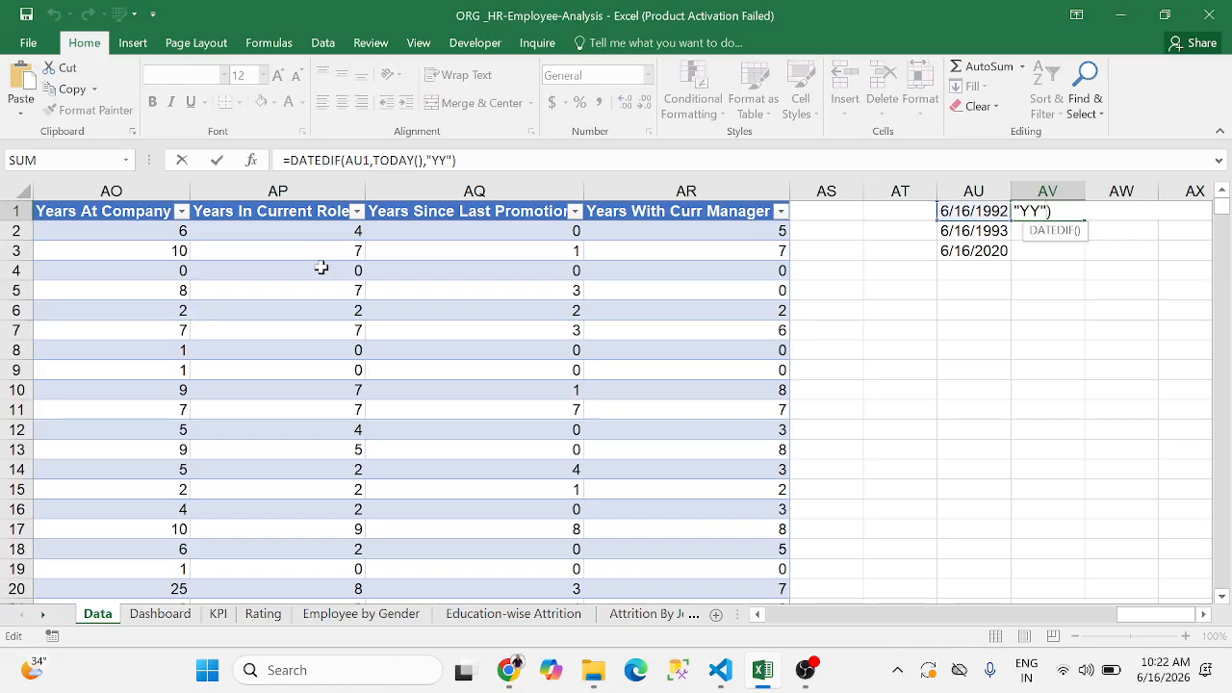
pyautogui.press('BackSpace')
pyautogui.press('Return')
pyautogui.press('Up')
# Fill the DATEDIF formula from AV1 down to AV3 for the other two sample dates
pyautogui.press('Left')
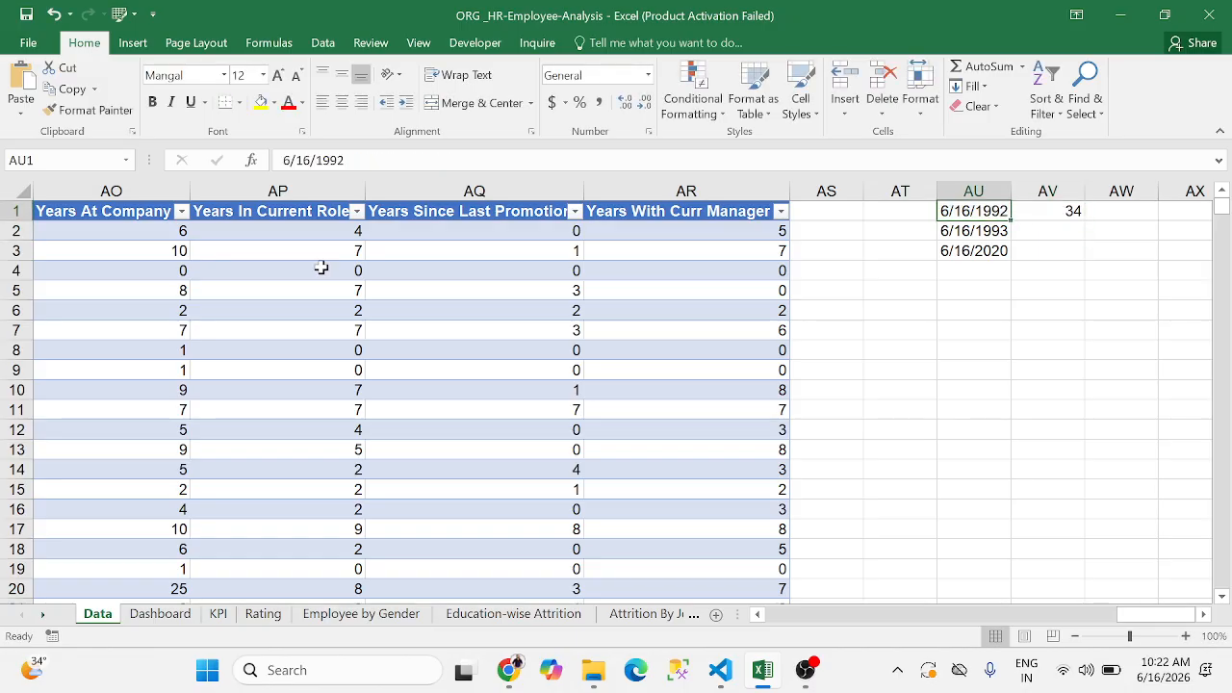
pyautogui.hotkey('ctrl', 'Down')
pyautogui.press('Right')
pyautogui.hotkey('ctrl', 'shift', 'Up')
pyautogui.hotkey('ctrl', 'd')
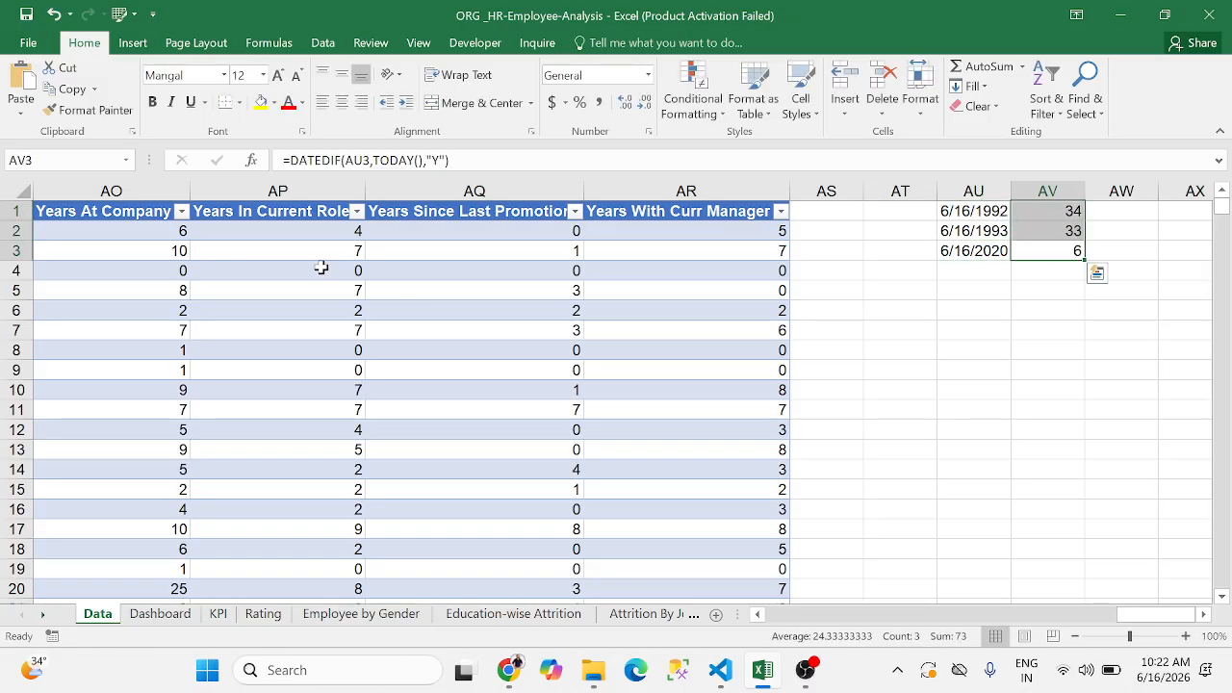
pyautogui.press('Up')
pyautogui.press('Down')
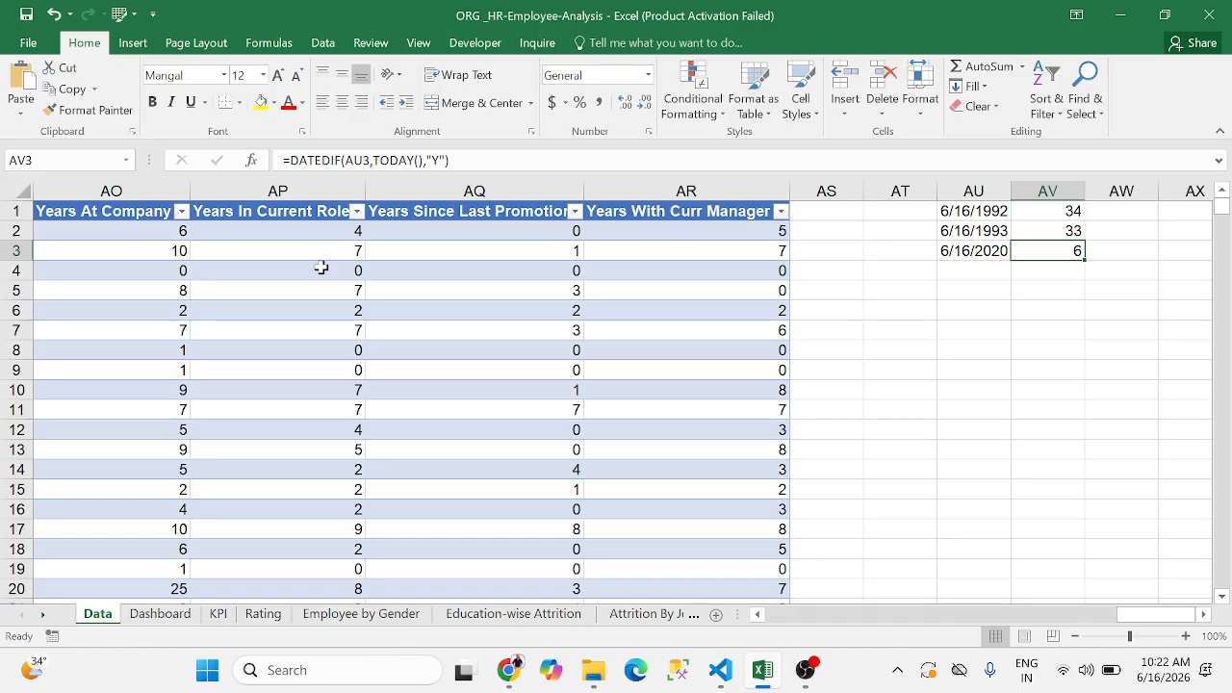
# Change the date in cell AU3 to 6/16/2000
pyautogui.press('Left')
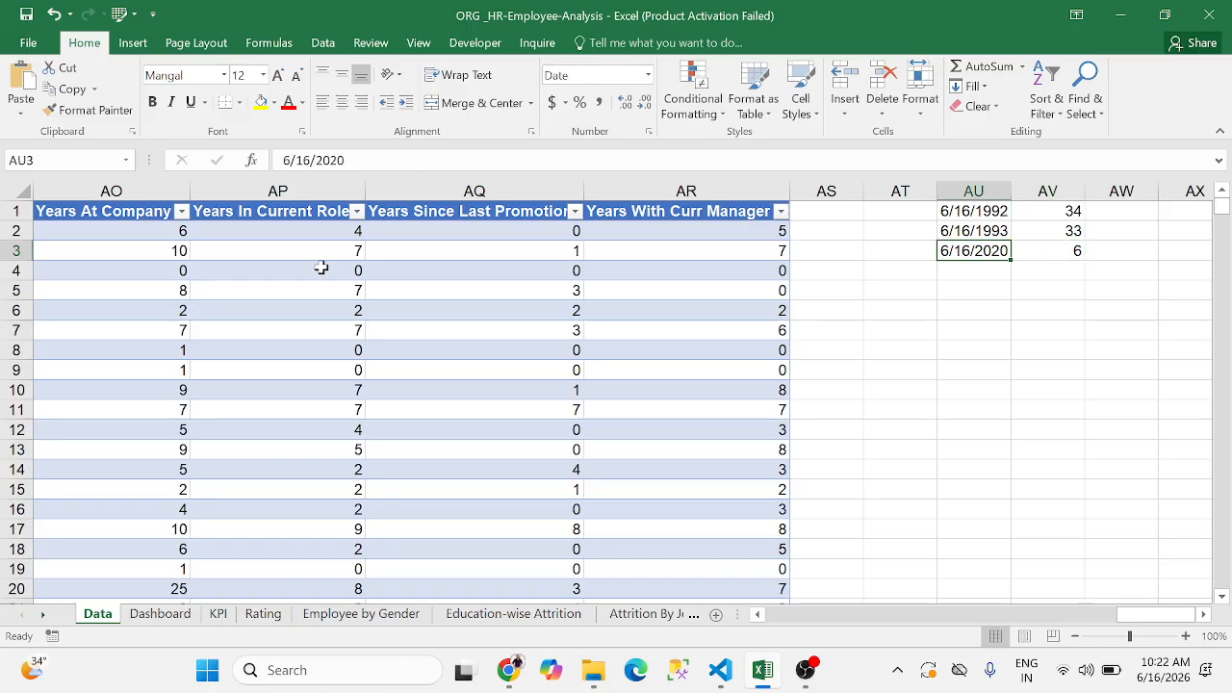
pyautogui.press('F2')
pyautogui.press('BackSpace')
pyautogui.press('BackSpace')
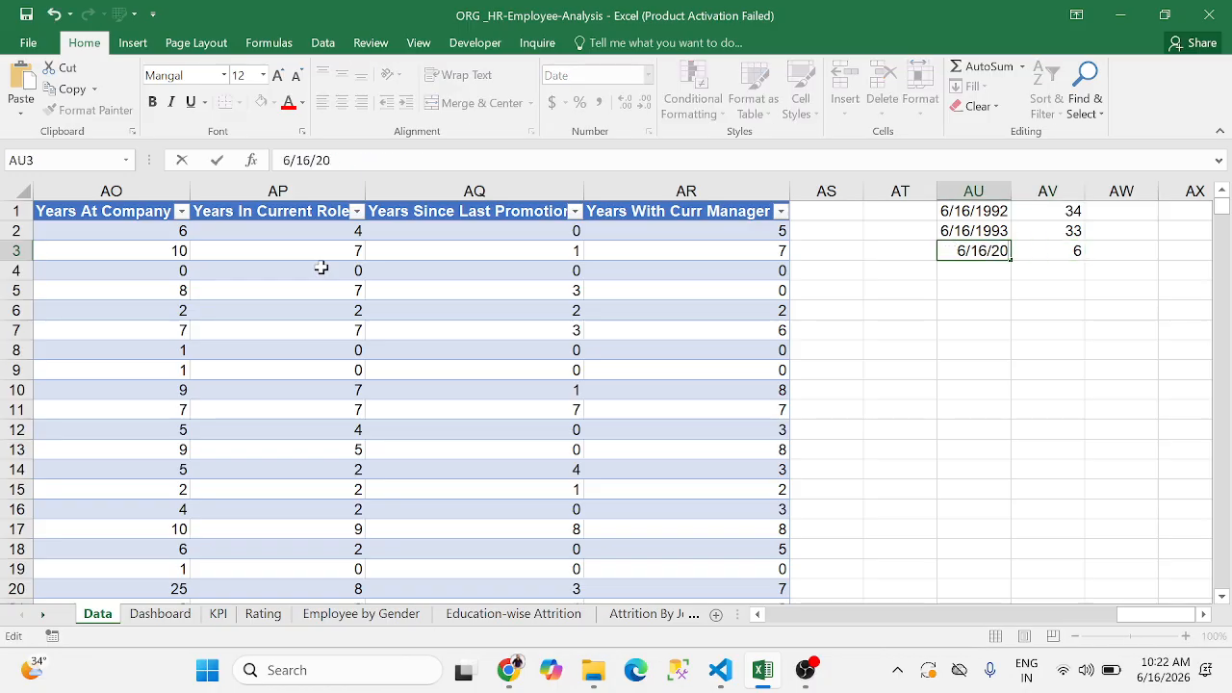
pyautogui.write('00')
pyautogui.press('Return')
pyautogui.press('Up')
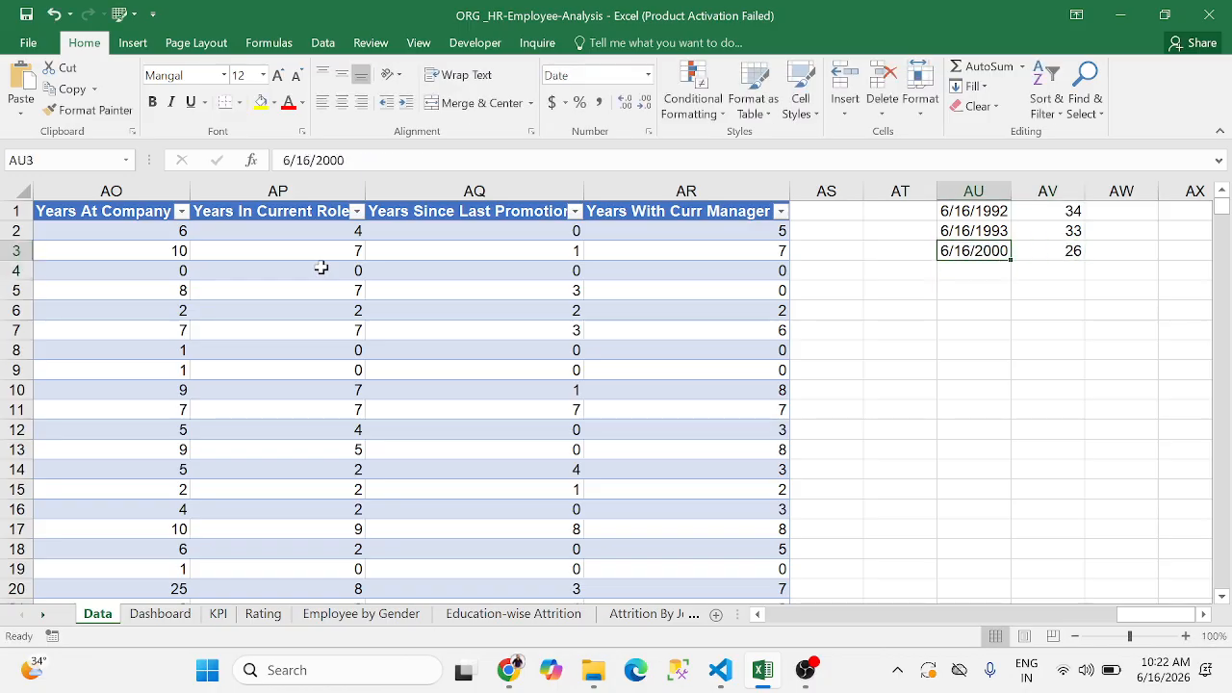
# Review the years calculated from the sample dates in AV1:AV3
pyautogui.press('Right')
pyautogui.hotkey('shift', 'Up')
pyautogui.hotkey('shift', 'Up')
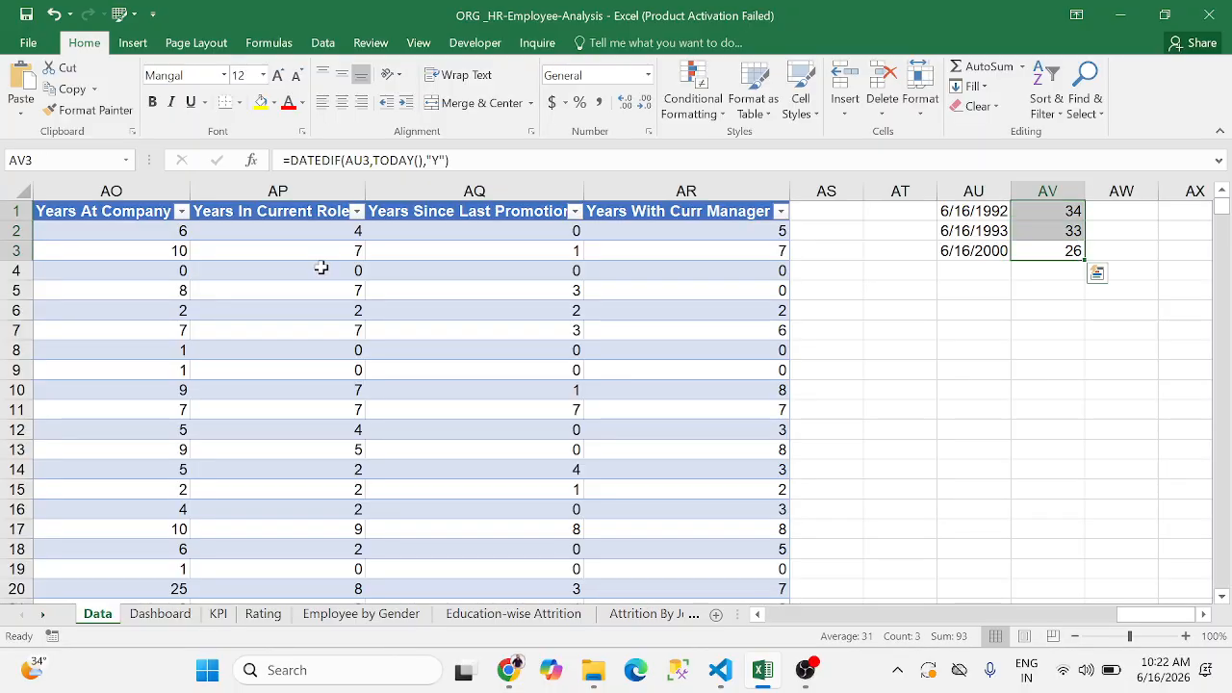
pyautogui.press('Up')
pyautogui.press('Up')
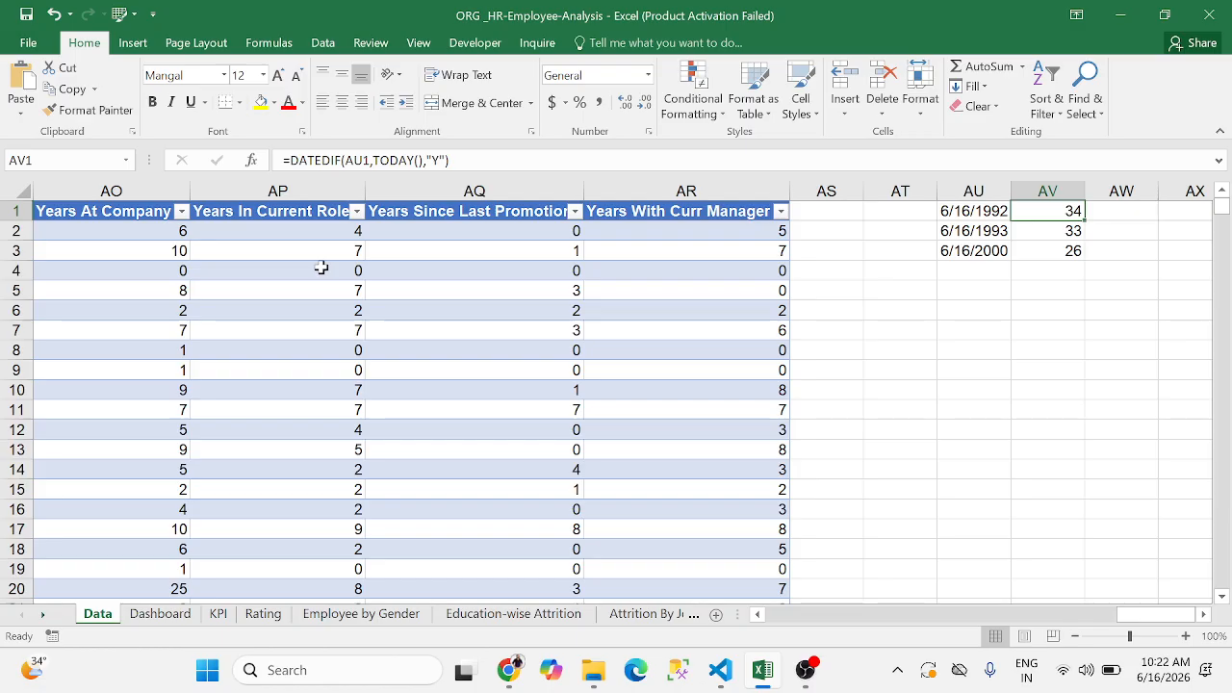
pyautogui.hotkey('shift', 'Down')
pyautogui.hotkey('shift', 'Down')
pyautogui.hotkey('shift', 'Up')
pyautogui.hotkey('shift', 'Up')
# Search the table's header row for "YEAR" and go to the Age column header in Q1
pyautogui.press('Left')
pyautogui.press('Left')
pyautogui.press('Left')
pyautogui.press('Left')
pyautogui.press('Left')
pyautogui.press('Left')
pyautogui.hotkey('ctrl', 'Left')
pyautogui.press('Right')
pyautogui.press('Right')
pyautogui.press('Right')
pyautogui.press('Right')
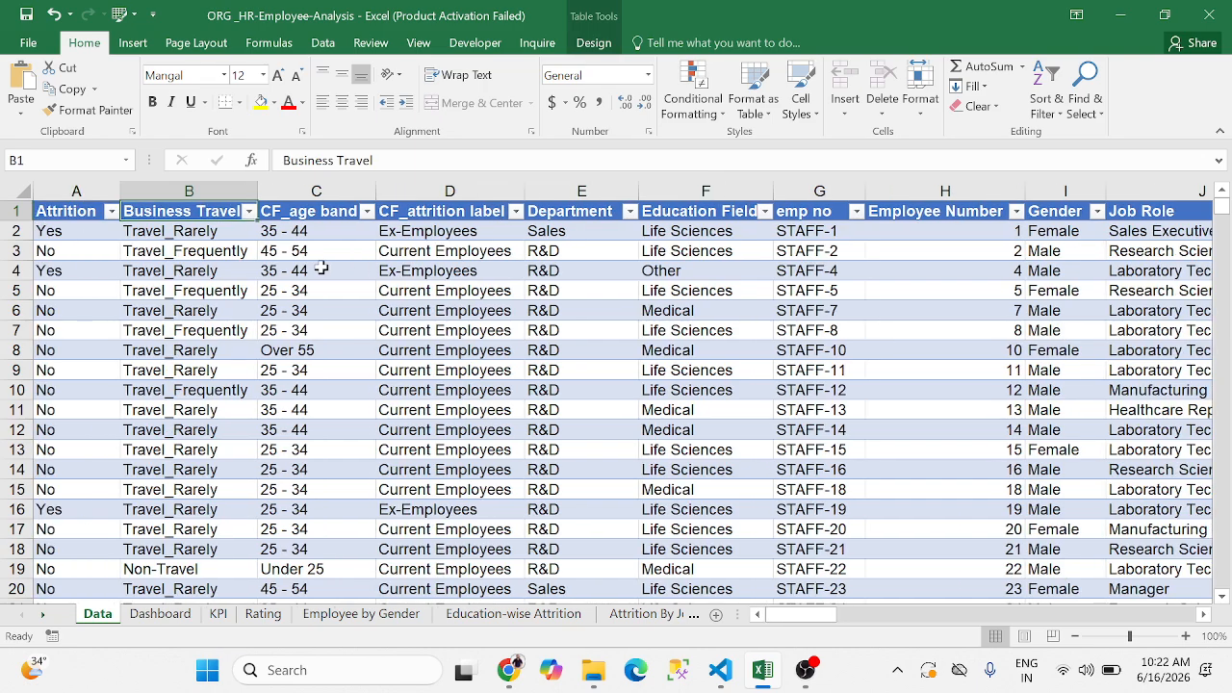
pyautogui.hotkey('shift', 'space')
pyautogui.hotkey('ctrl', 'f')
pyautogui.write('Year')
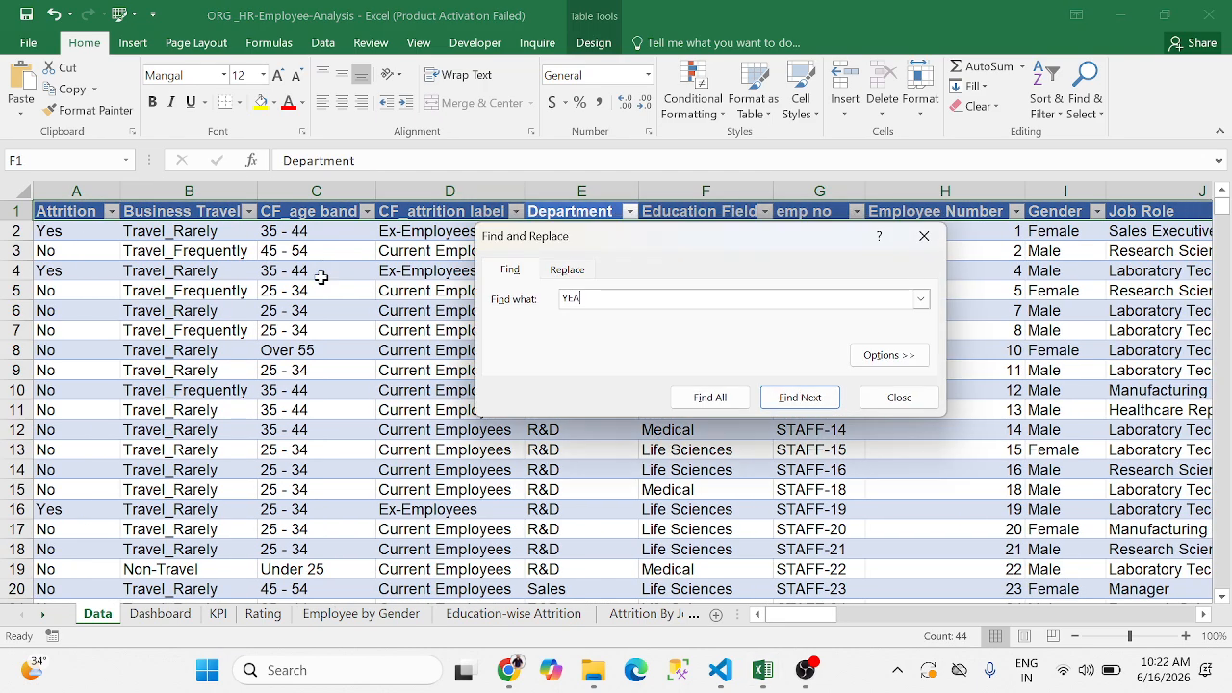
pyautogui.press('Return')
pyautogui.press('Escape')
pyautogui.press('Right')
pyautogui.press('Right')
pyautogui.press('Right')
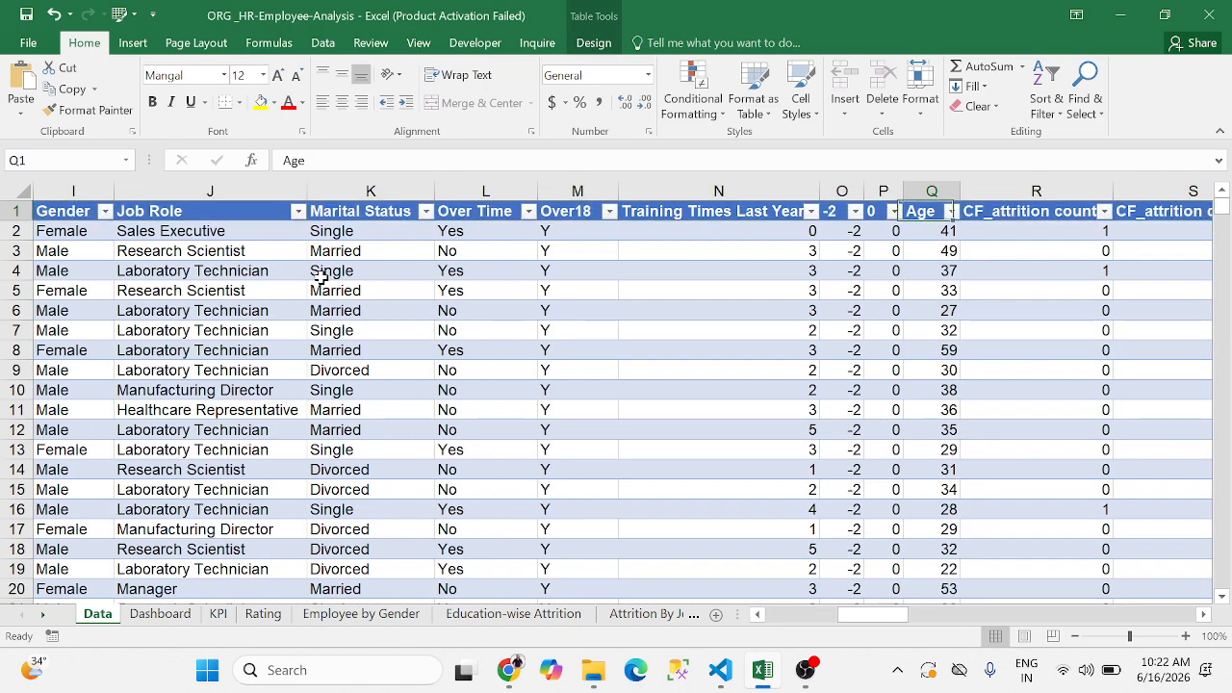
# Insert a blank table column directly after the Age column, before CF_attrition count
pyautogui.hotkey('ctrl', 'shift', 'Down')
pyautogui.press('Right')
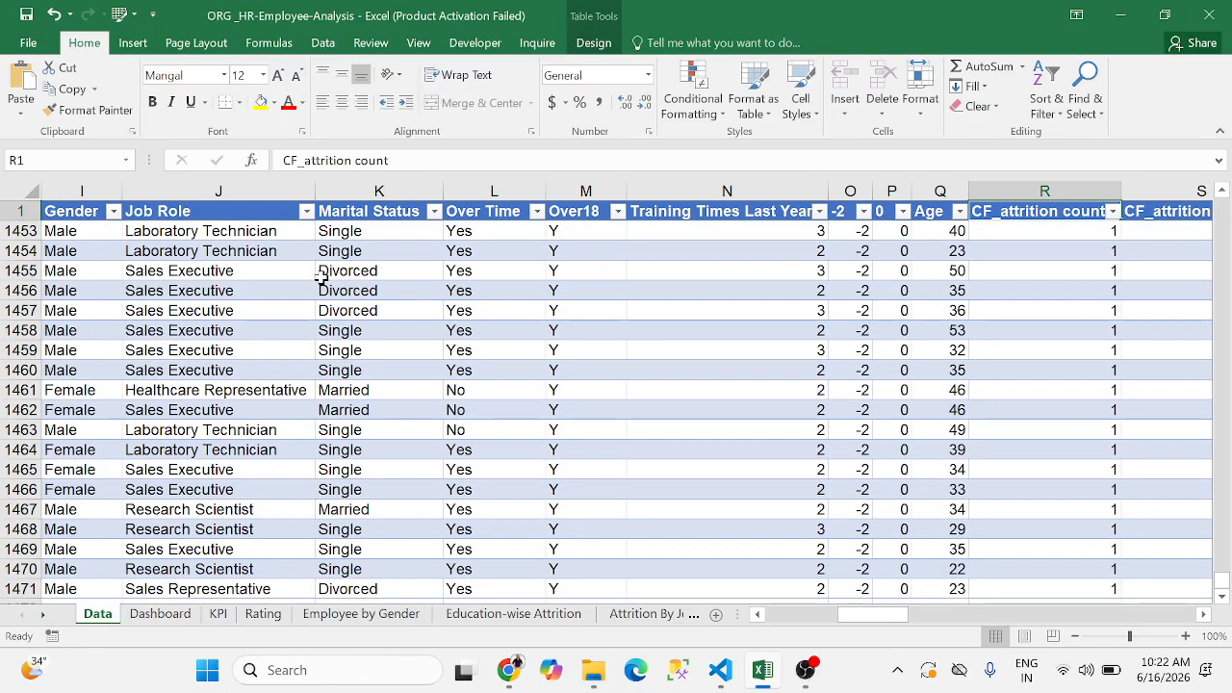
pyautogui.hotkey('ctrl', 'shift', 'Down')
pyautogui.hotkey('ctrl', 'shift', '+')
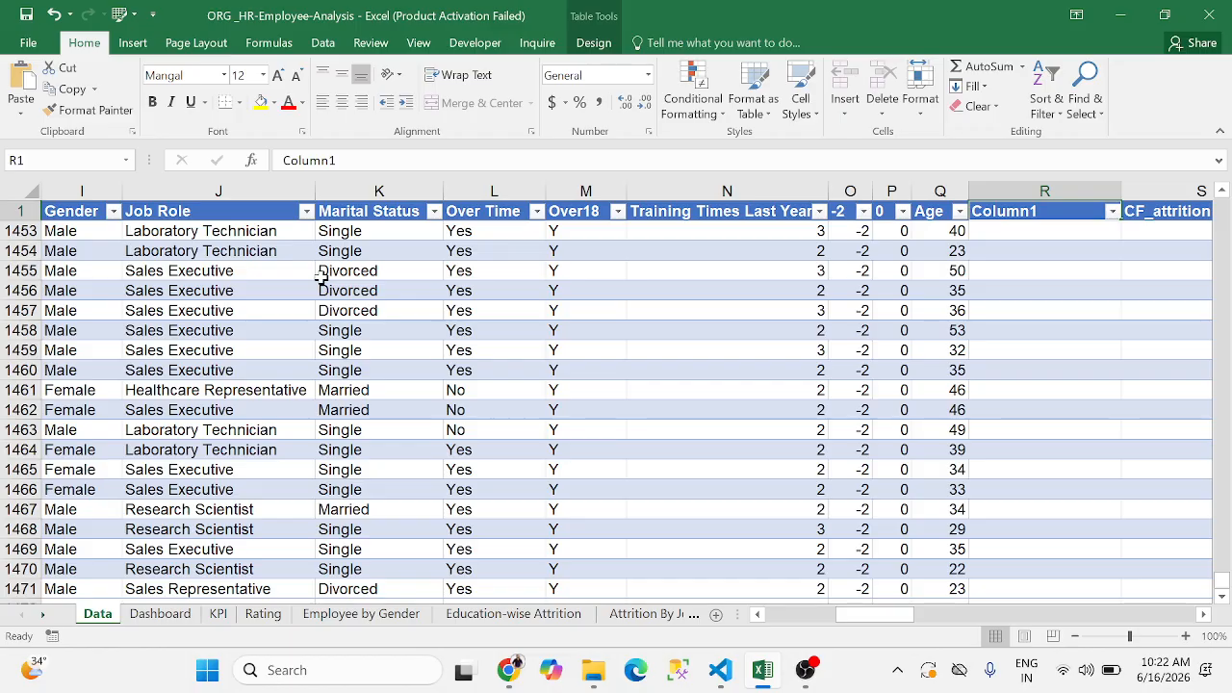
pyautogui.press('Down')
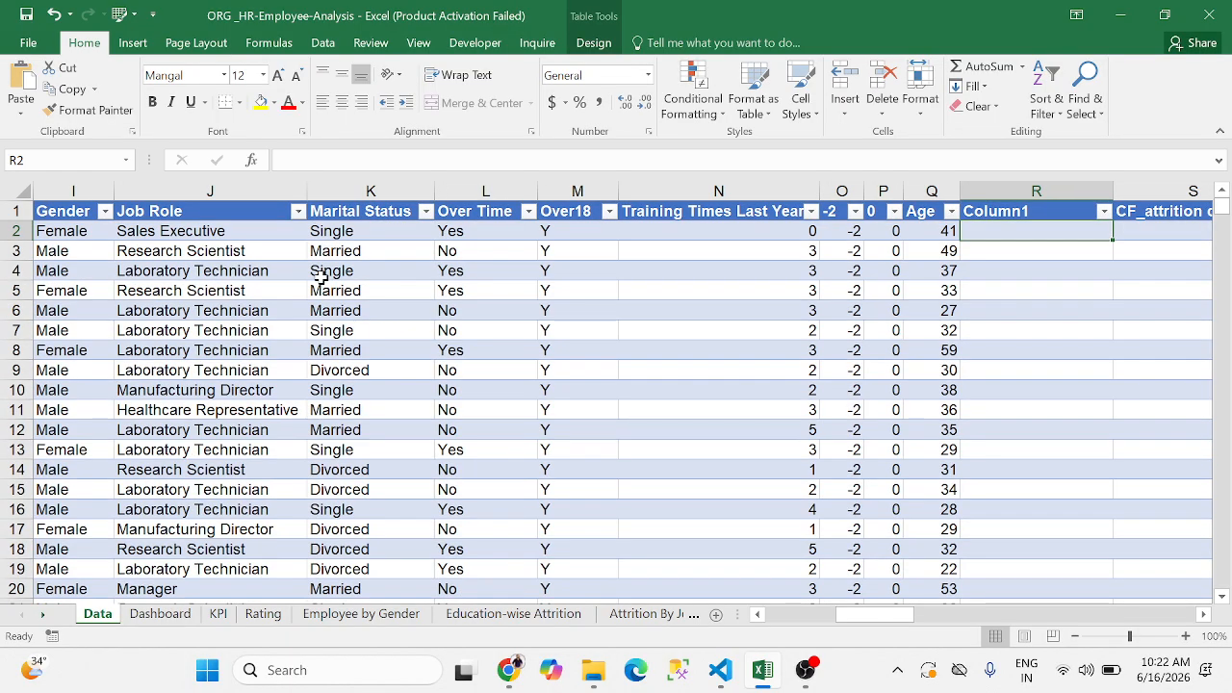
# Examine the range of ages listed in the Age column's filter, from the lowest to the highest
pyautogui.press('Left')
pyautogui.press('Up')
pyautogui.hotkey('alt', 'Down')
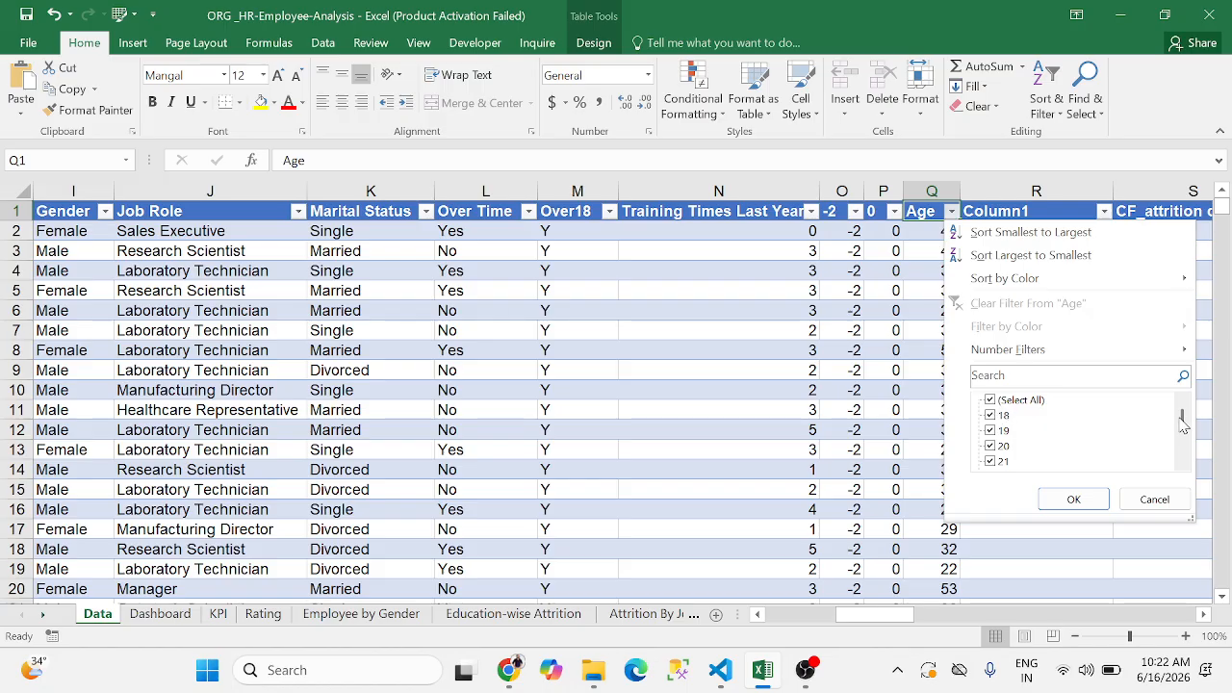
pyautogui.moveTo(1184, 423); pyautogui.dragTo(1193, 486)
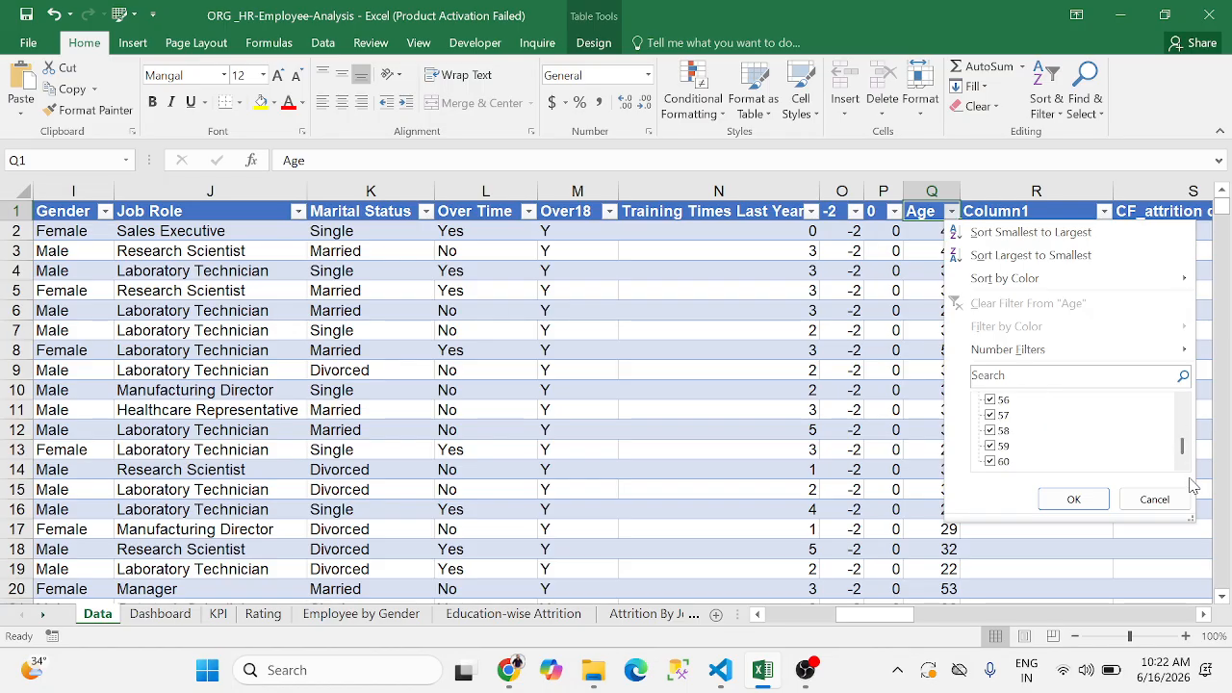
pyautogui.press('Escape')
# Enter the age band 0-18 in cell AZ1, in the empty area beyond the sample dates
pyautogui.press('Right')
pyautogui.press('Right')
pyautogui.press('Right')
pyautogui.press('Right')
pyautogui.press('Right')
pyautogui.press('Right')
pyautogui.press('Right')
pyautogui.press('Right')
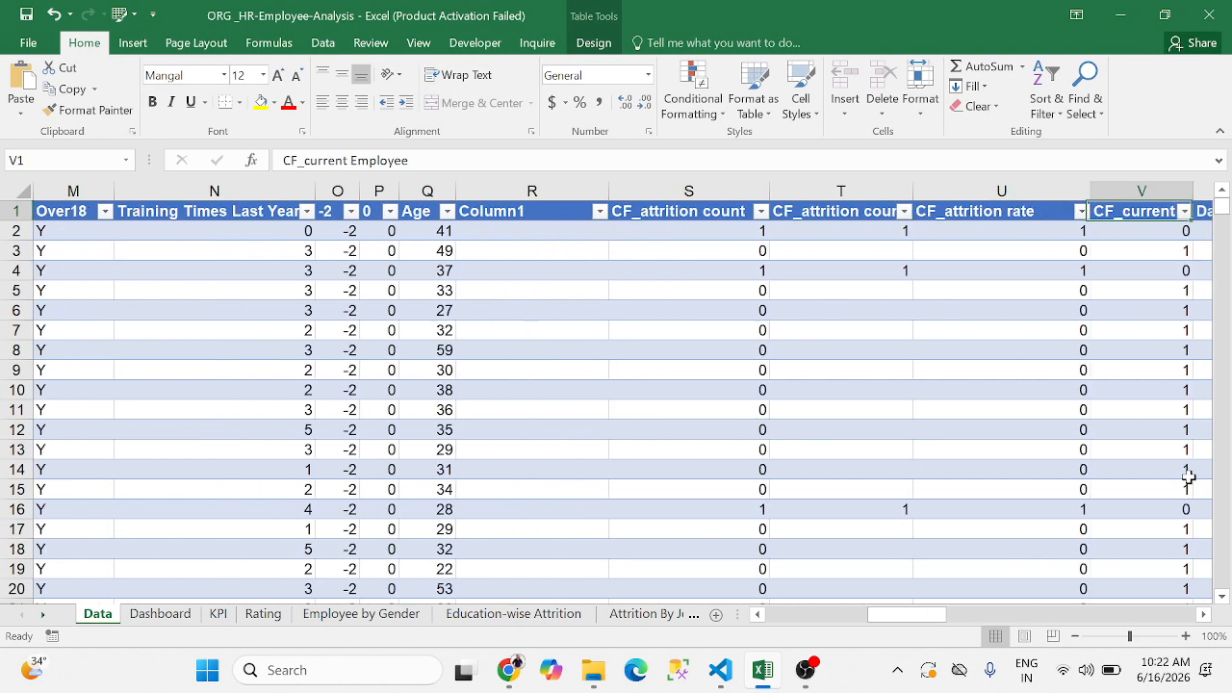
pyautogui.press('Right')
pyautogui.press('Right')
pyautogui.press('Right')
pyautogui.press('Right')
pyautogui.press('Right')
pyautogui.press('Right')
pyautogui.press('Right')
pyautogui.press('Right')
pyautogui.press('Right')
pyautogui.press('Right')
pyautogui.press('Right')
pyautogui.press('Right')
pyautogui.press('Right')
pyautogui.press('Right')
pyautogui.press('Right')
pyautogui.press('Right')
pyautogui.press('Right')
pyautogui.press('Right')
pyautogui.press('Right')
pyautogui.press('Right')
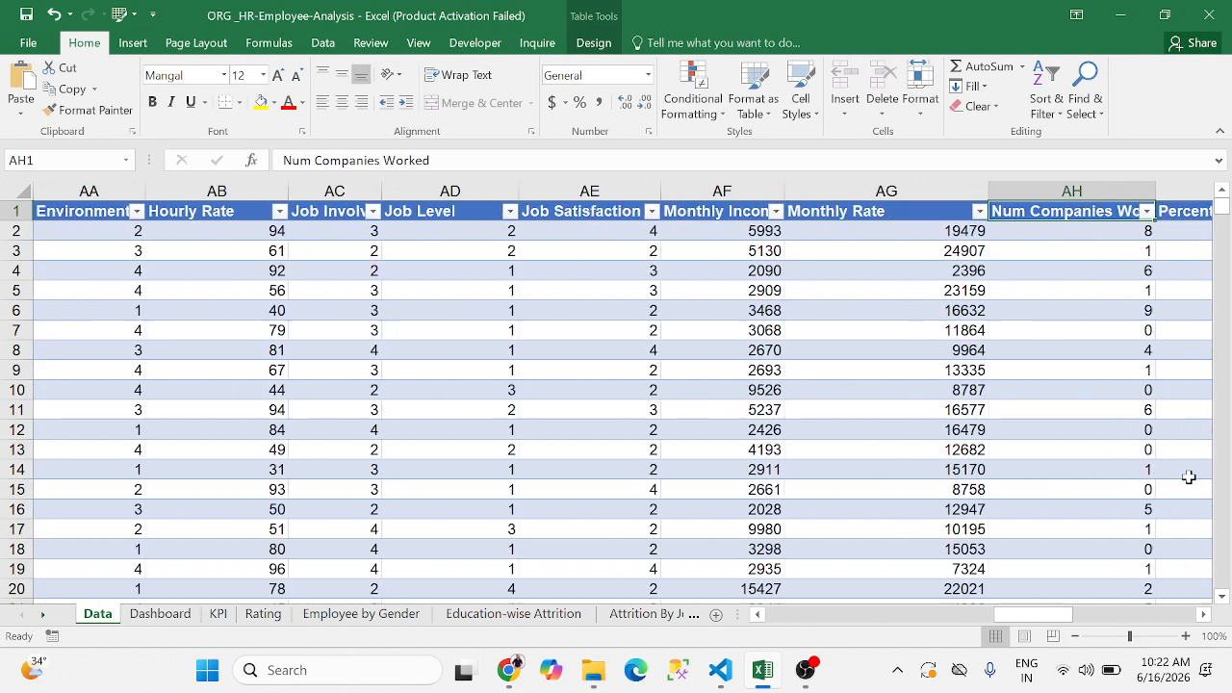
pyautogui.press('Right')
pyautogui.press('Right')
pyautogui.press('Right')
pyautogui.press('Right')
pyautogui.press('Right')
pyautogui.press('Right')
pyautogui.press('Right')
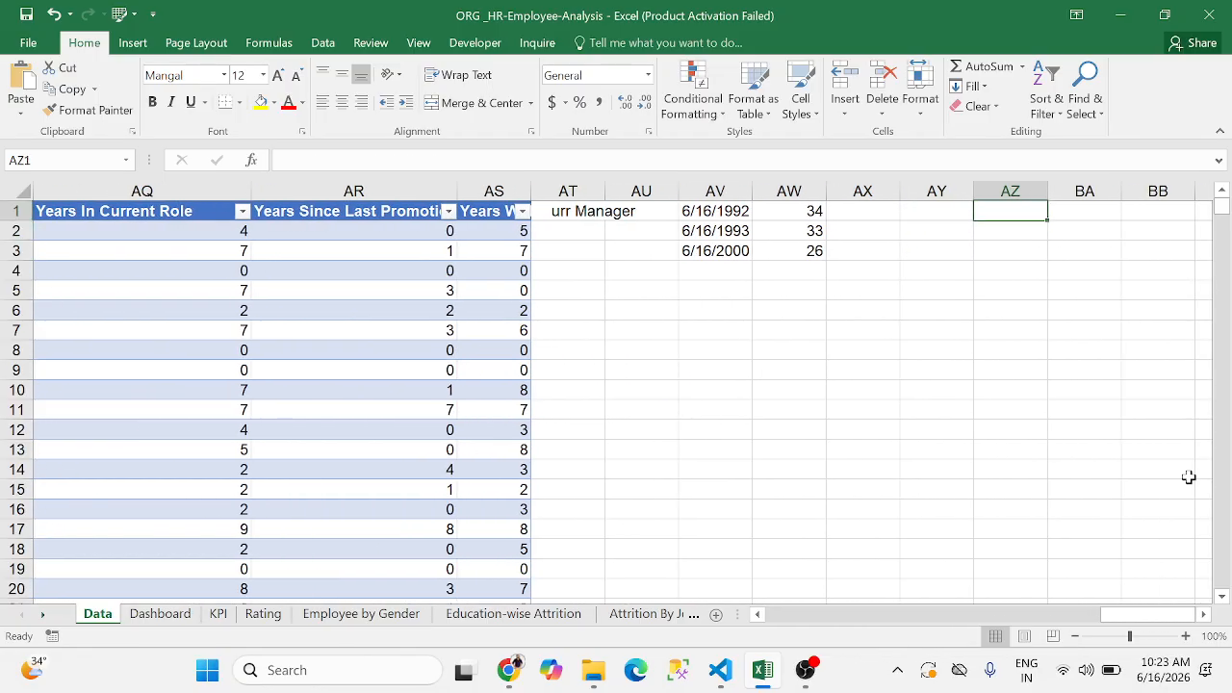
pyautogui.write('0-18')
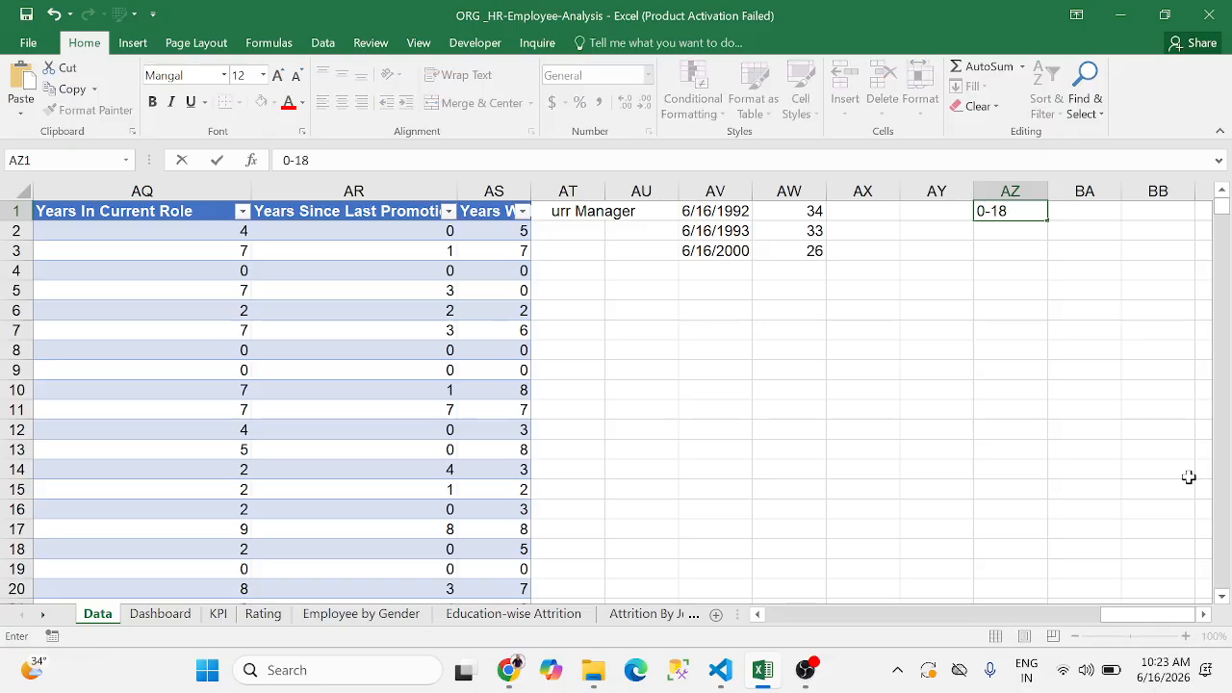
pyautogui.press('Tab')
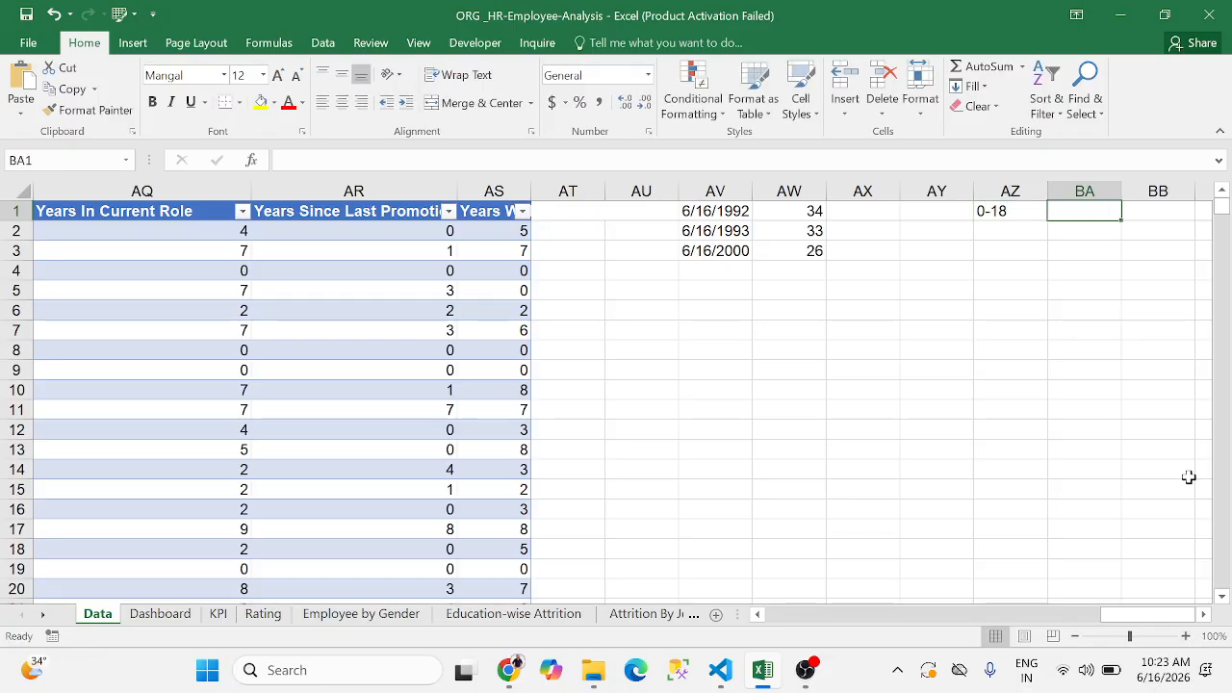
# Check the age bands in the Dashboard's Attrition By Age-Group chart, and return to cell AZ2 on the Data sheet
pyautogui.click(173, 621)
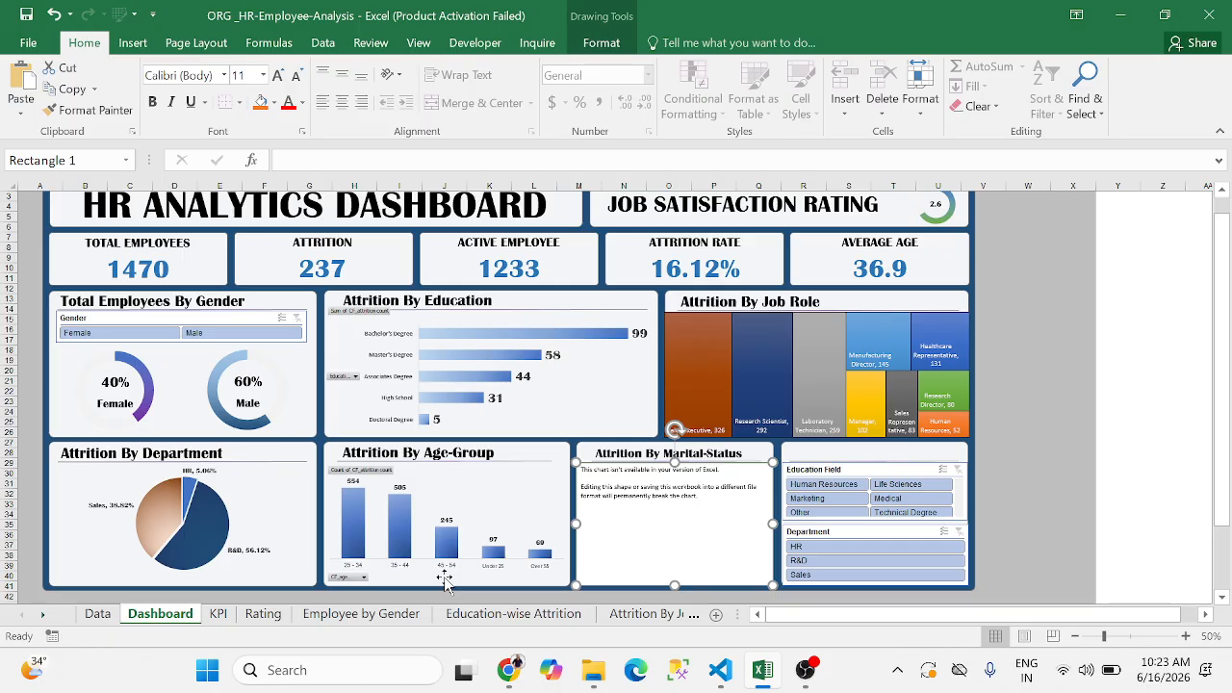
pyautogui.click(97, 614)
pyautogui.press('Left')
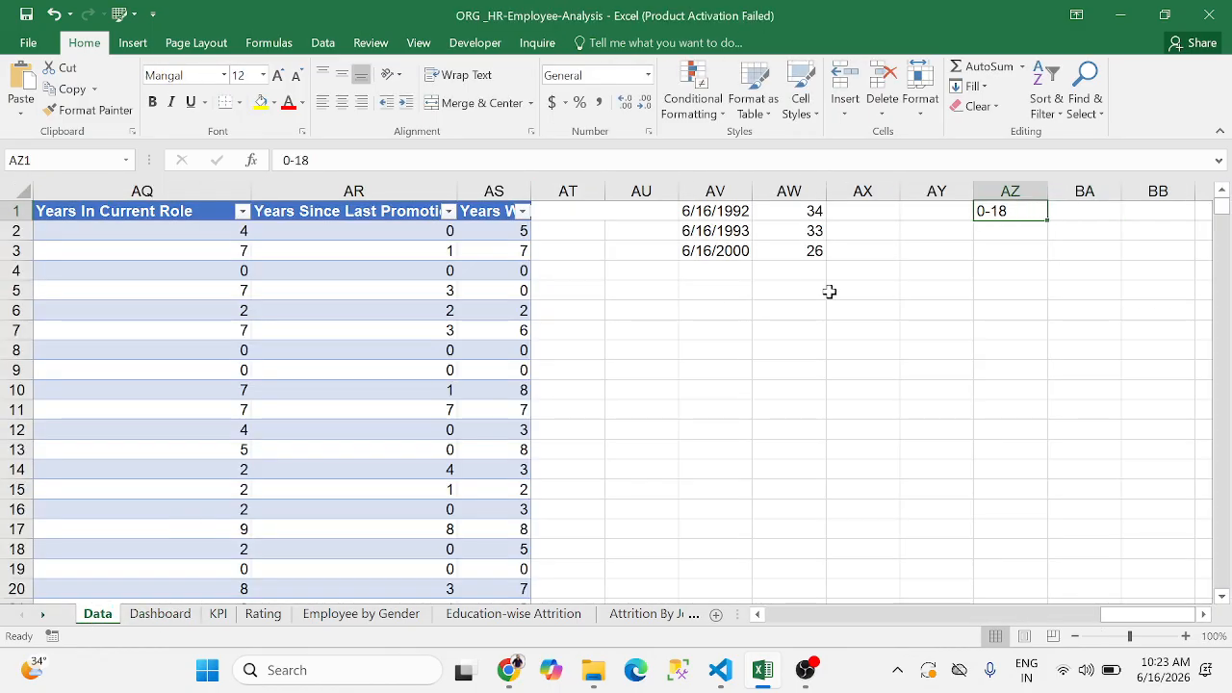
pyautogui.press('Down')
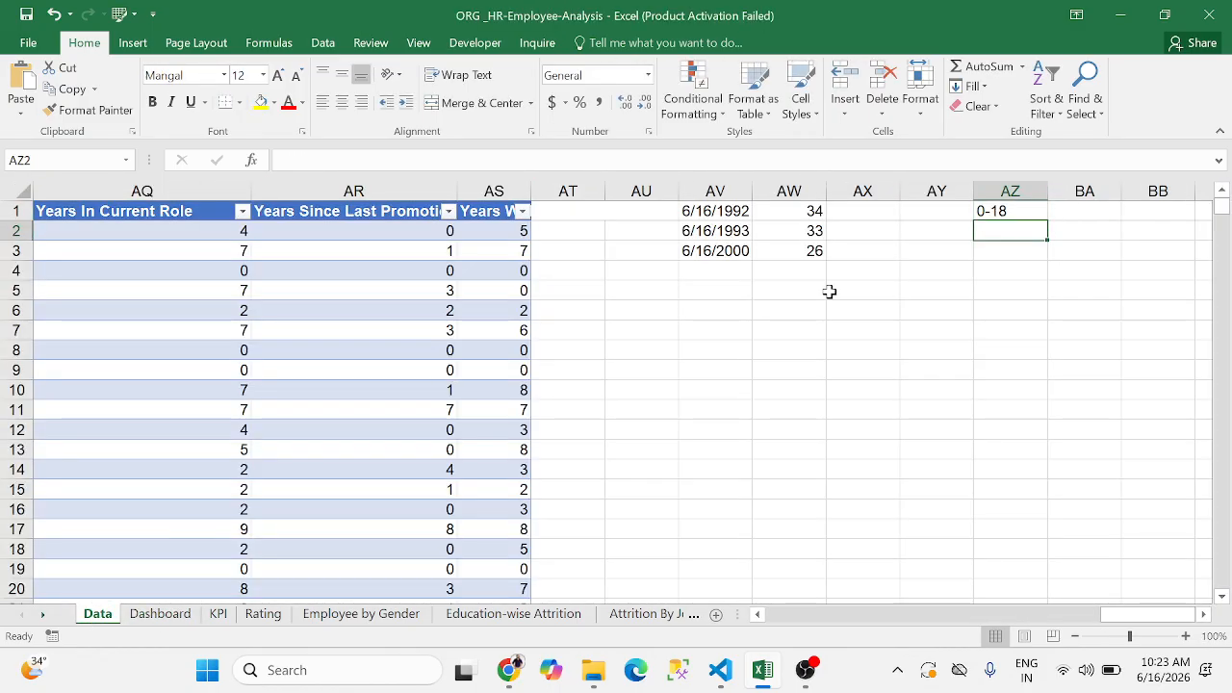
# Enter the age bands 19-30 in cell AZ2 and 31-40 in cell AZ3
pyautogui.write('19')
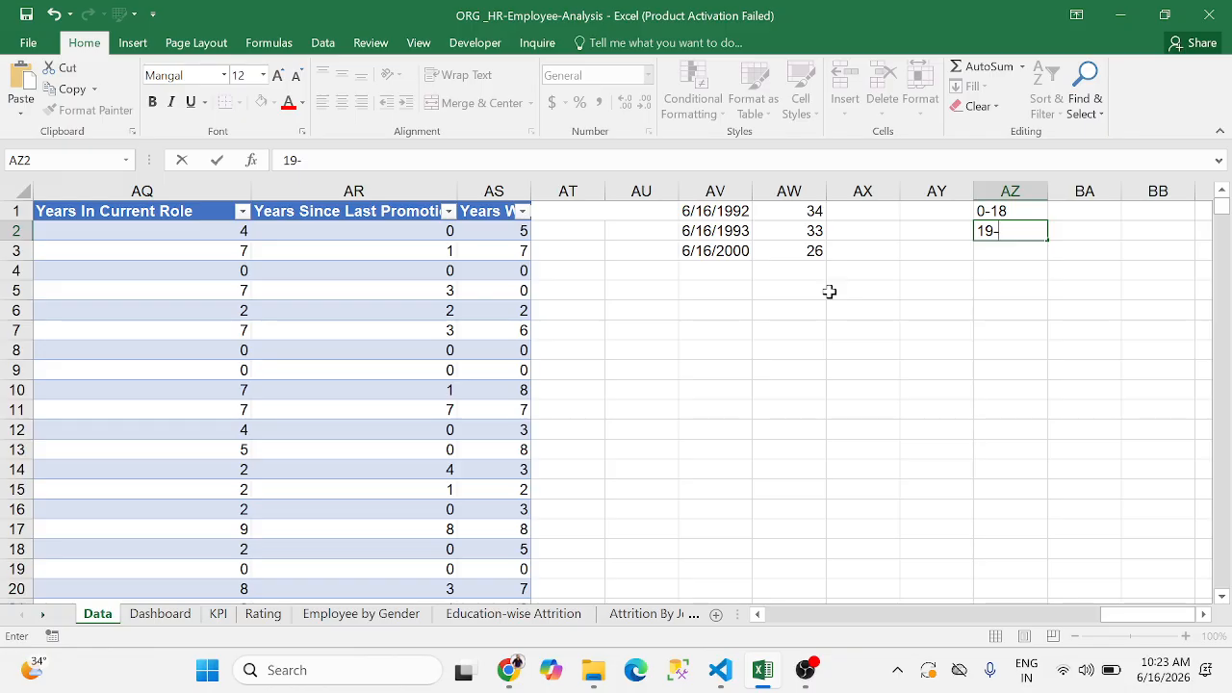
pyautogui.write('-30')
pyautogui.press('Return')
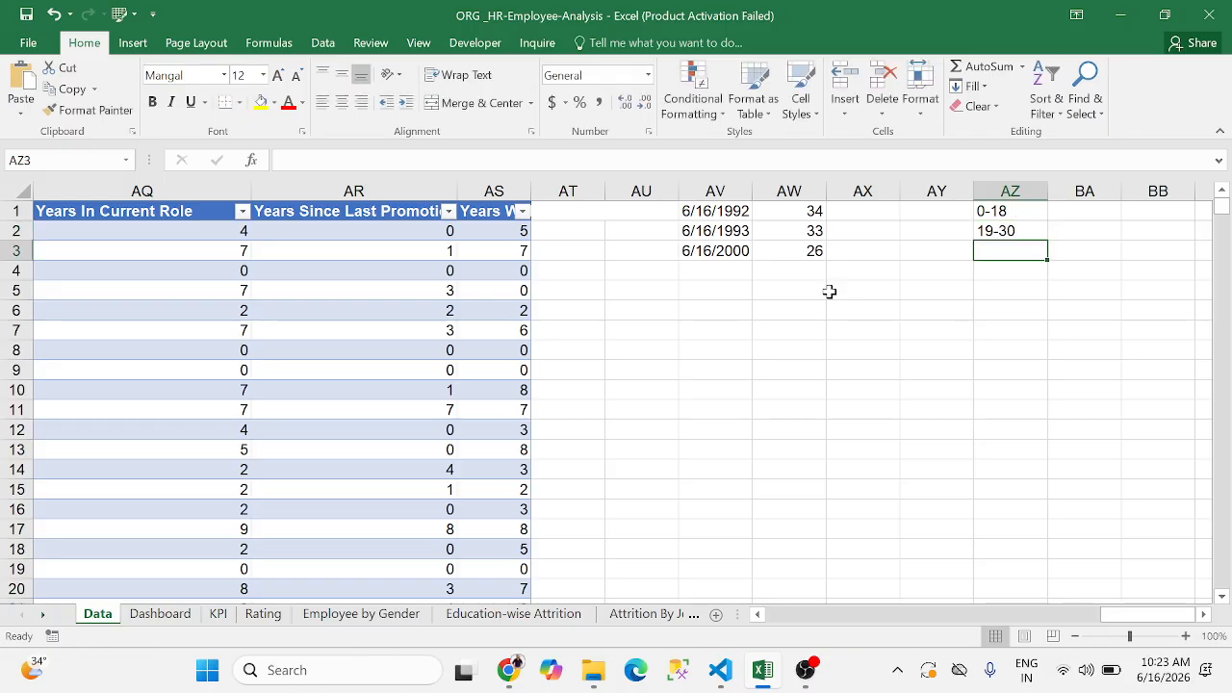
pyautogui.write('31')
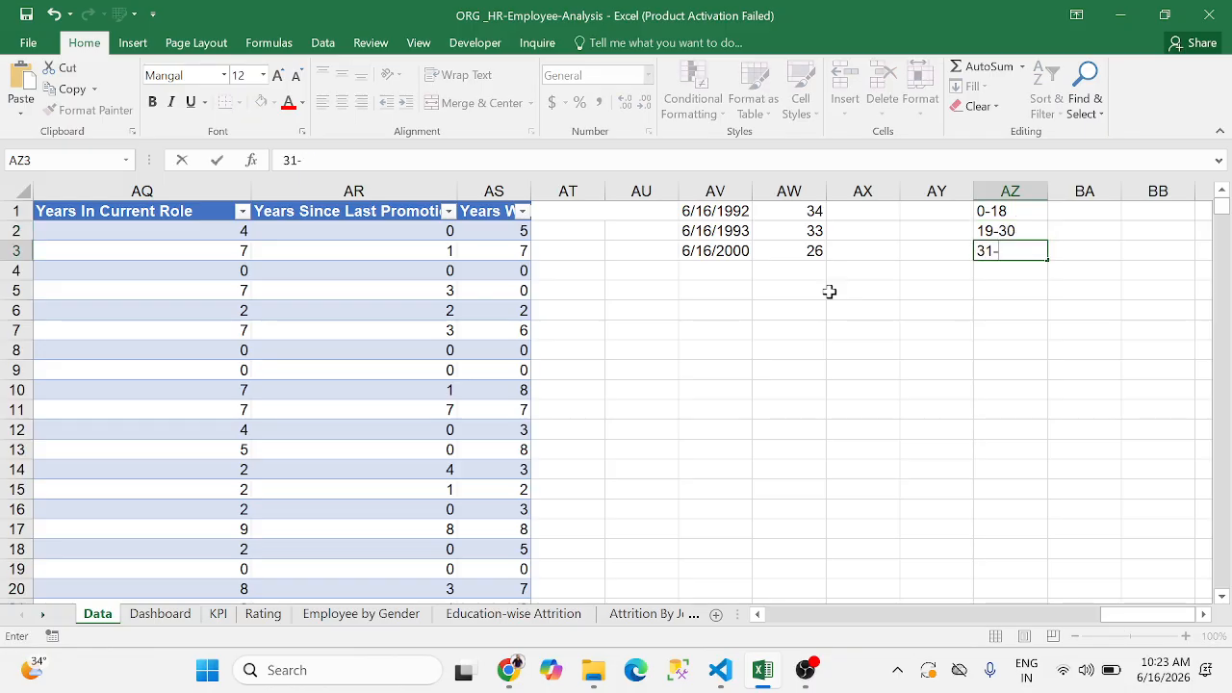
pyautogui.write('-40')
pyautogui.press('Return')
# Enter the age bands 41-50 in cell AZ4 and 50 Above in cell AZ5
pyautogui.write('41')
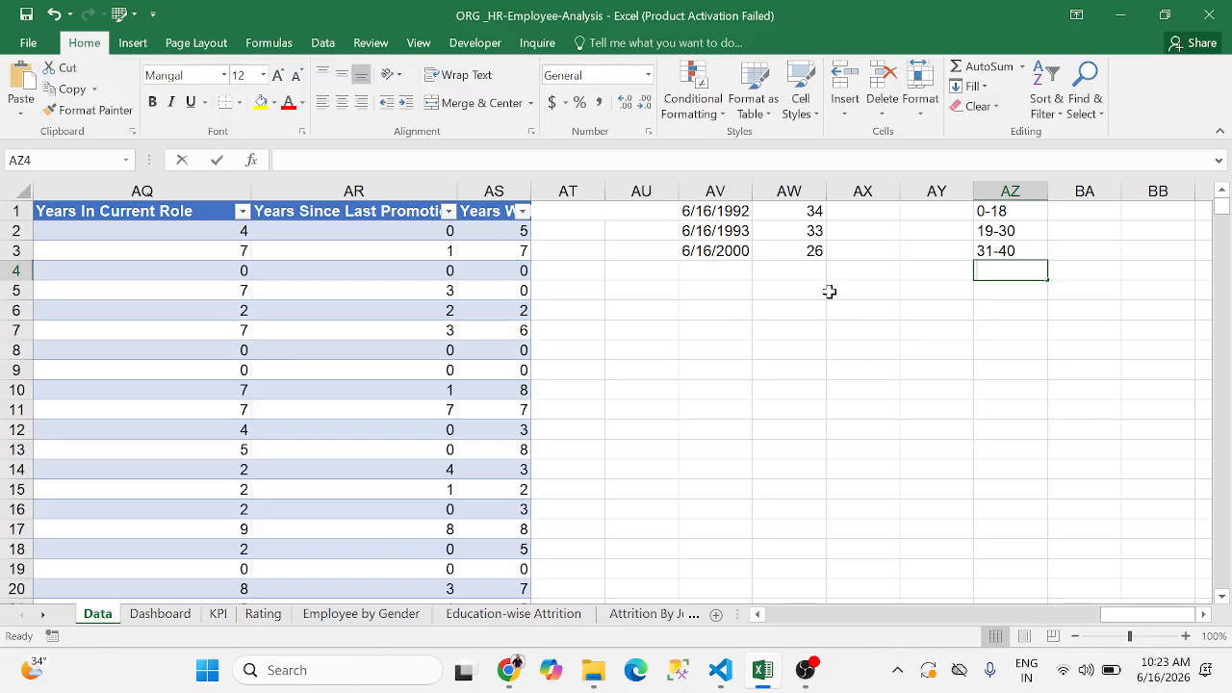
pyautogui.write('-')
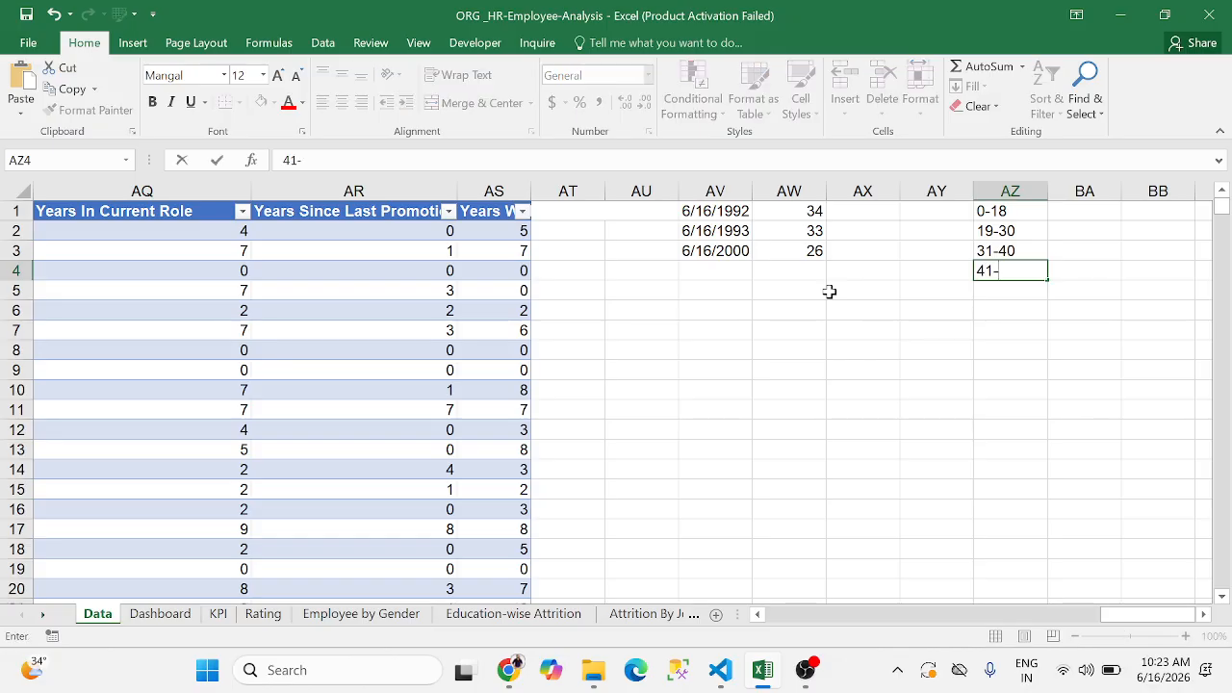
pyautogui.write('50')
pyautogui.press('Return')
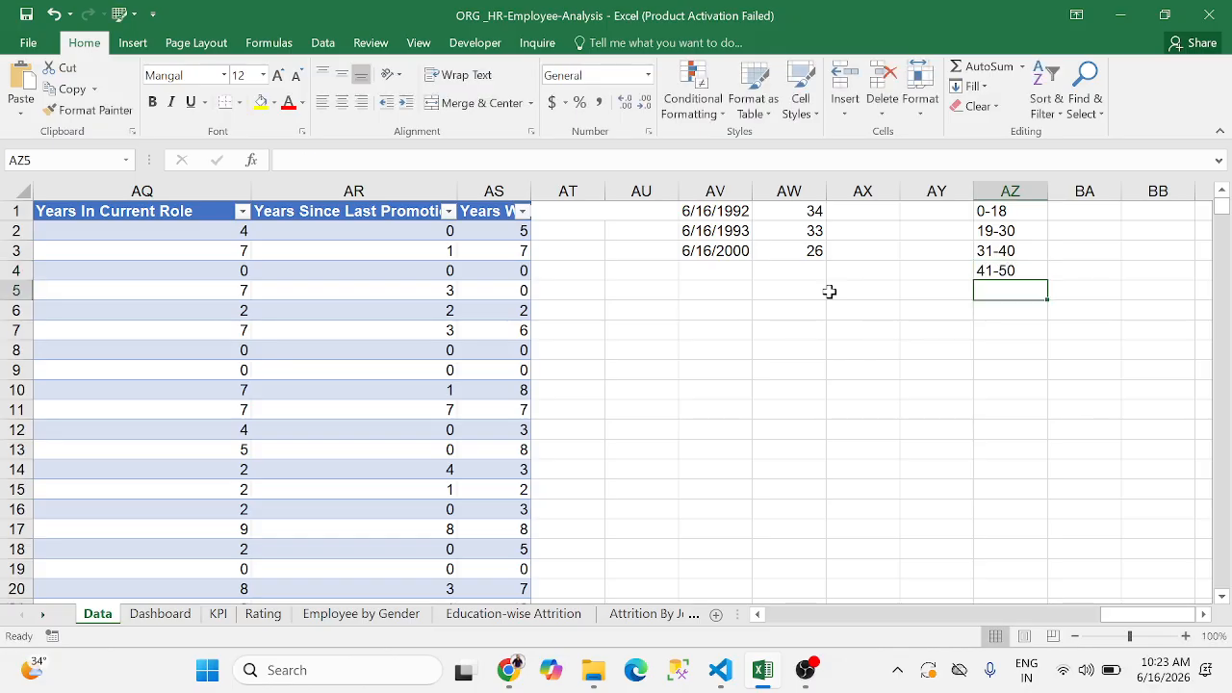
pyautogui.write('50')
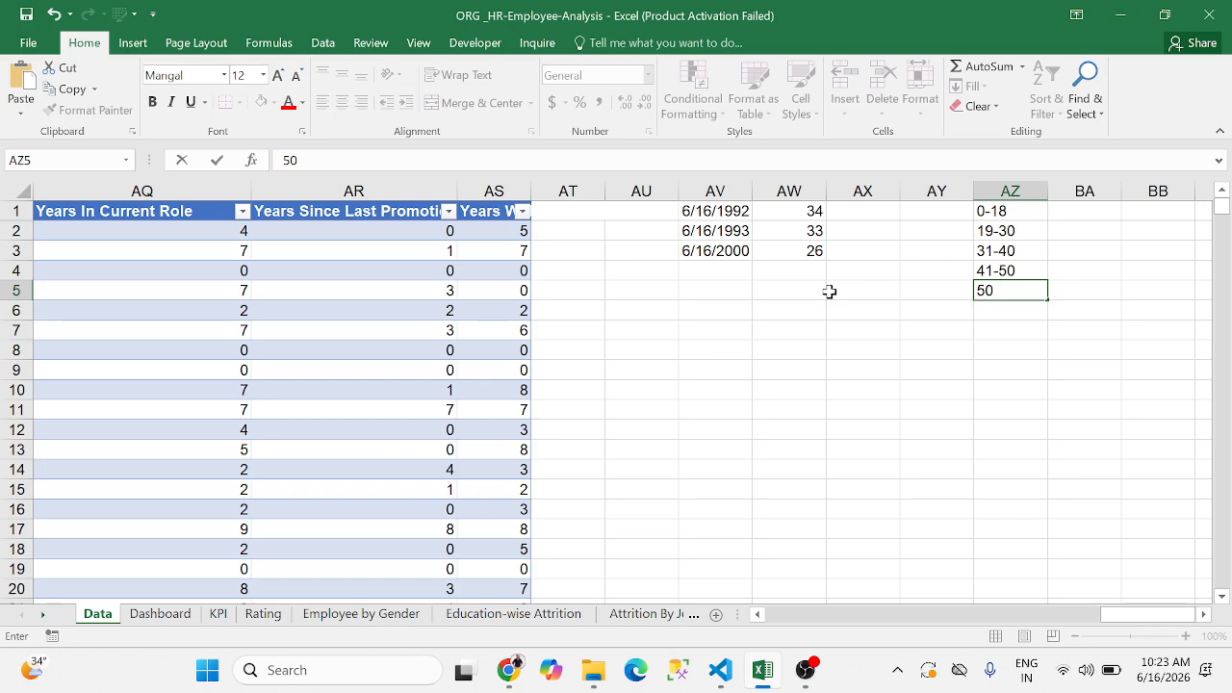
pyautogui.write(' Above')
pyautogui.press('Return')
# Compare the age bands listed in AZ1:AZ5 with the calculated sample ages in AW1:AW3
pyautogui.press('Up')
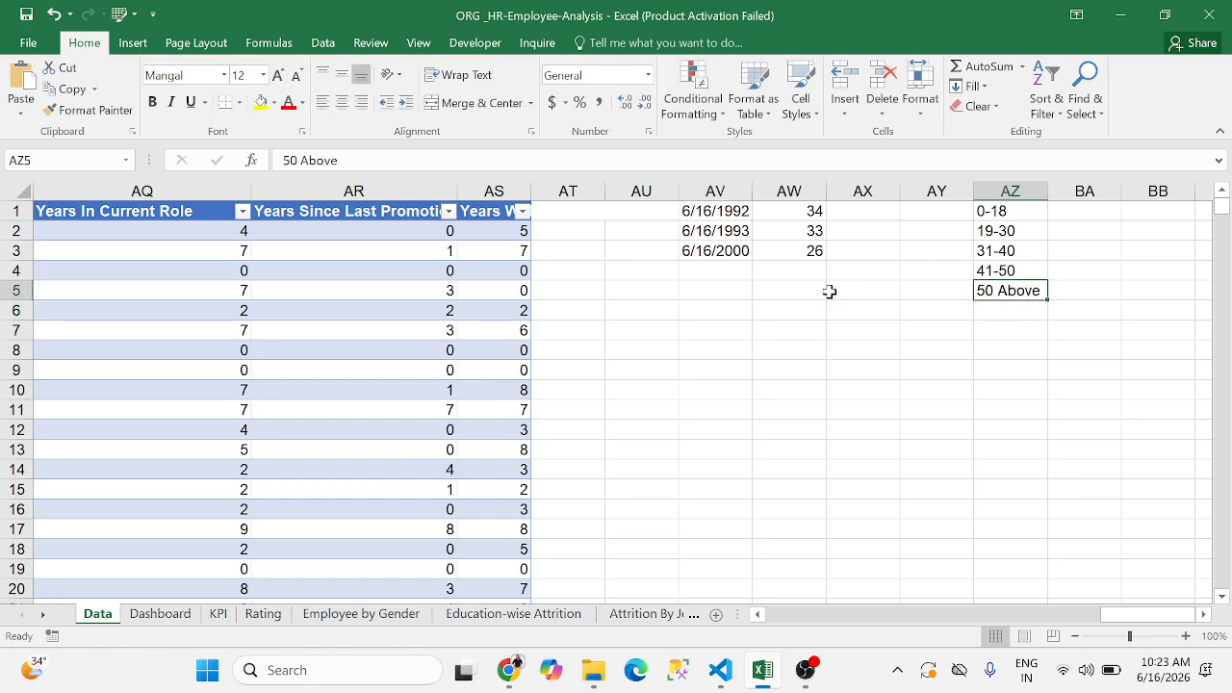
pyautogui.press('Up')
pyautogui.press('Up')
pyautogui.press('Up')
pyautogui.press('Up')
pyautogui.hotkey('ctrl', 'shift', 'Down')
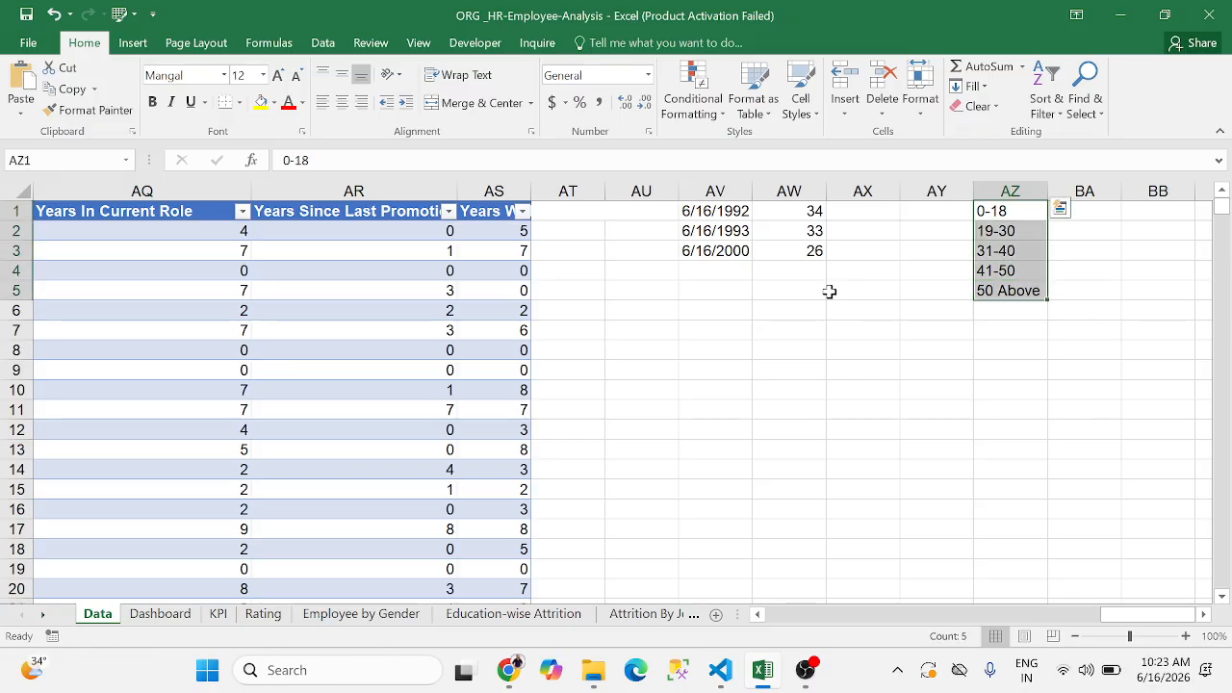
pyautogui.press('Left')
pyautogui.press('Left')
pyautogui.press('Left')
pyautogui.press('Left')
pyautogui.press('Left')
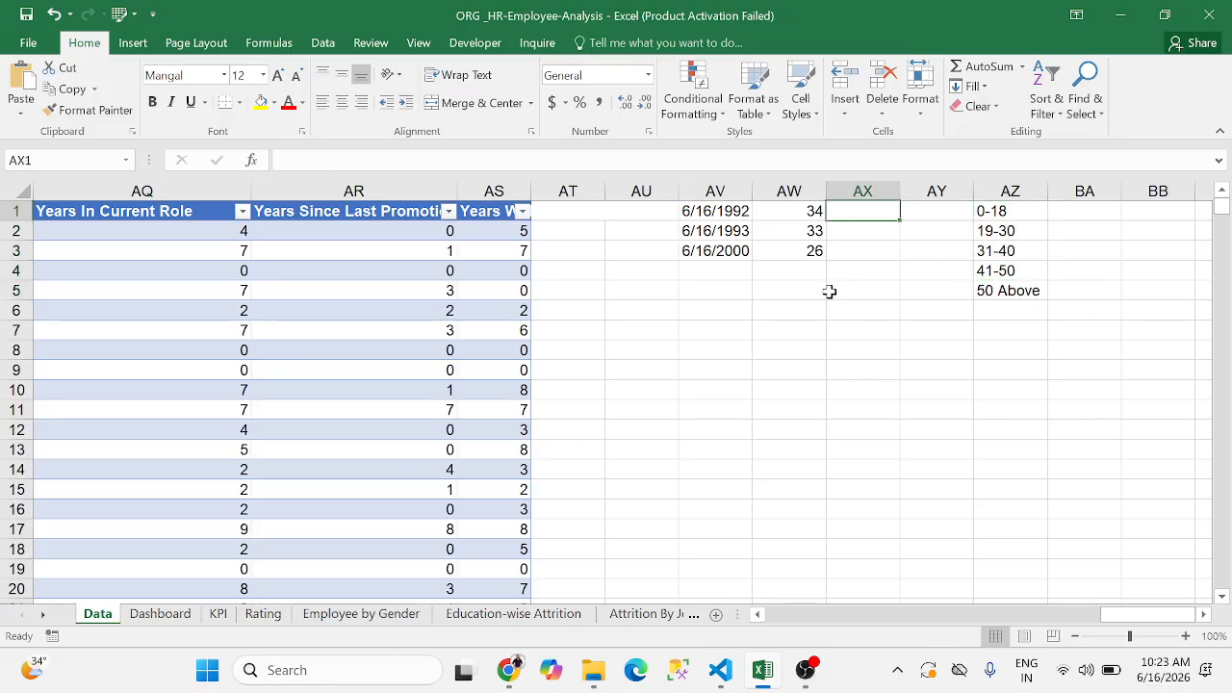
pyautogui.press('Right')
pyautogui.press('Right')
pyautogui.press('Right')
pyautogui.press('Right')
pyautogui.press('Right')
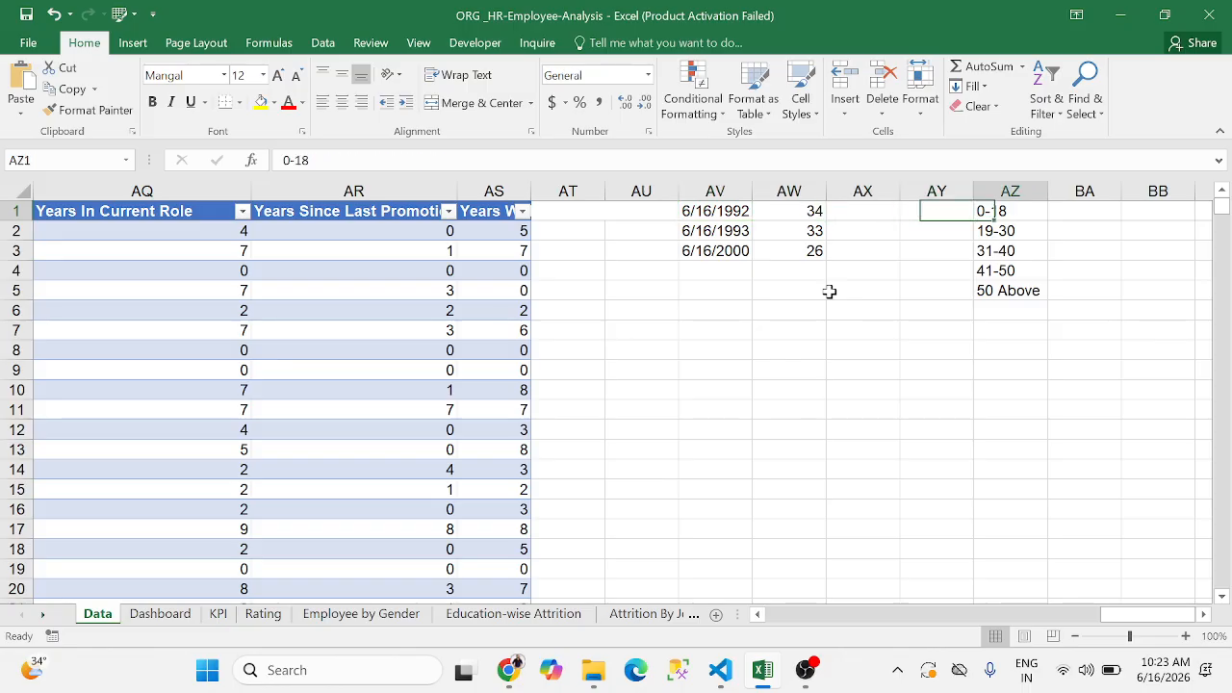
pyautogui.hotkey('ctrl', 'shift', 'Down')
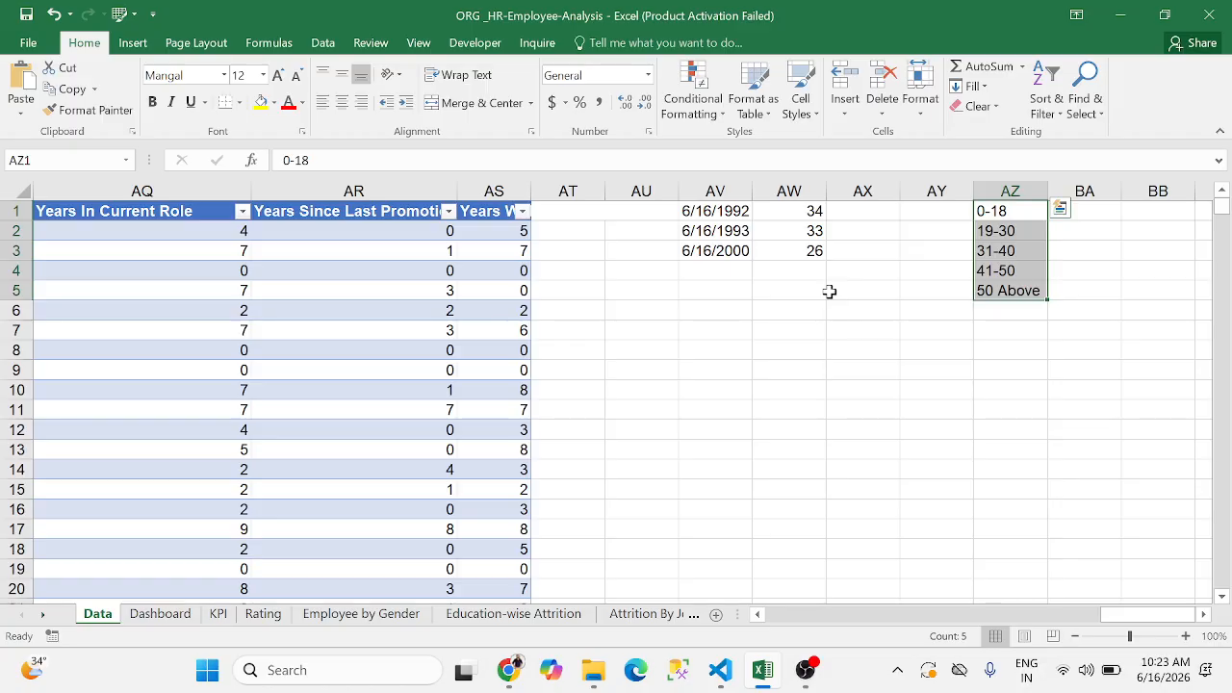
pyautogui.press('Left')
pyautogui.press('Left')
pyautogui.press('Left')
pyautogui.hotkey('shift', 'Down')
pyautogui.hotkey('shift', 'Down')
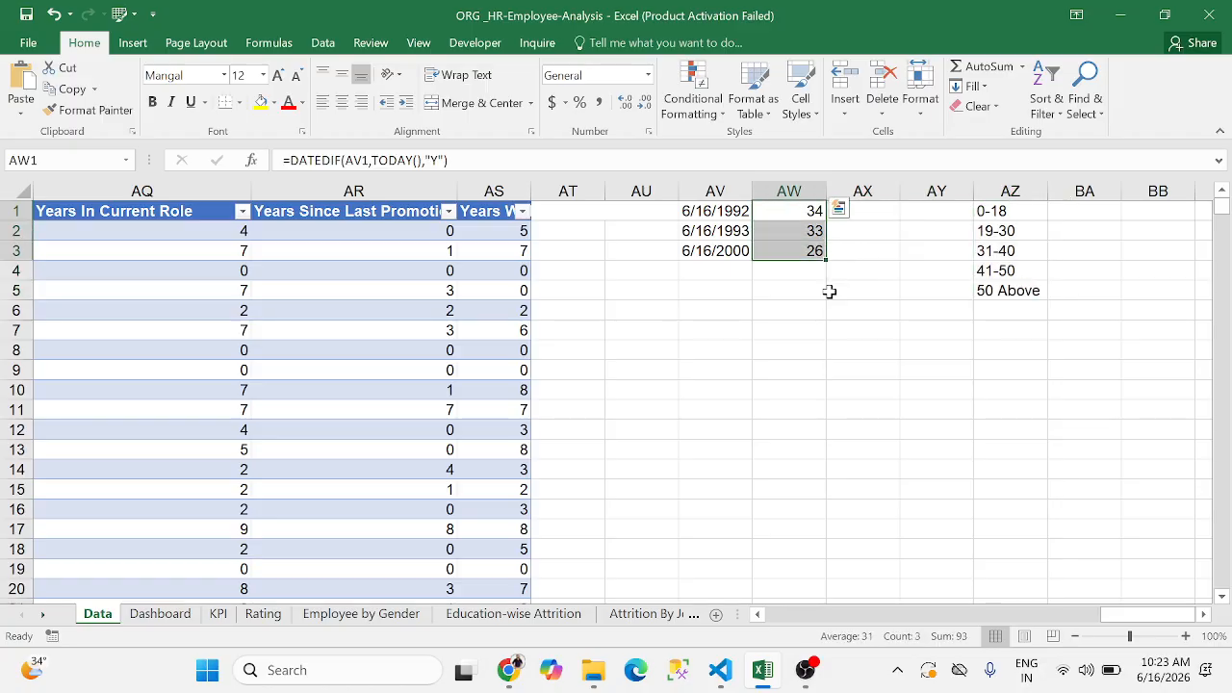
pyautogui.press('Right')
pyautogui.press('Right')
pyautogui.press('Right')
pyautogui.hotkey('ctrl', 'shift', 'Down')
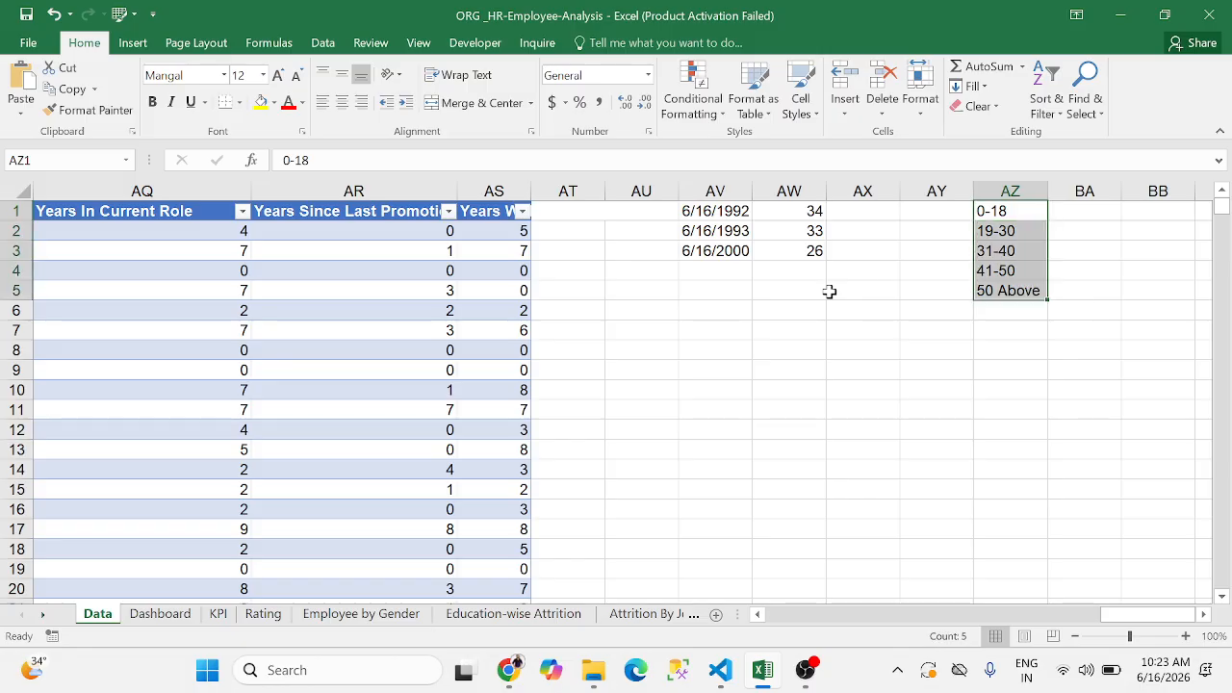
# Enter the band 31-40 in cell AX1 beside the first sample age as an example, and clear it again
pyautogui.press('Left')
pyautogui.press('Left')
pyautogui.press('Left')
pyautogui.press('Right')
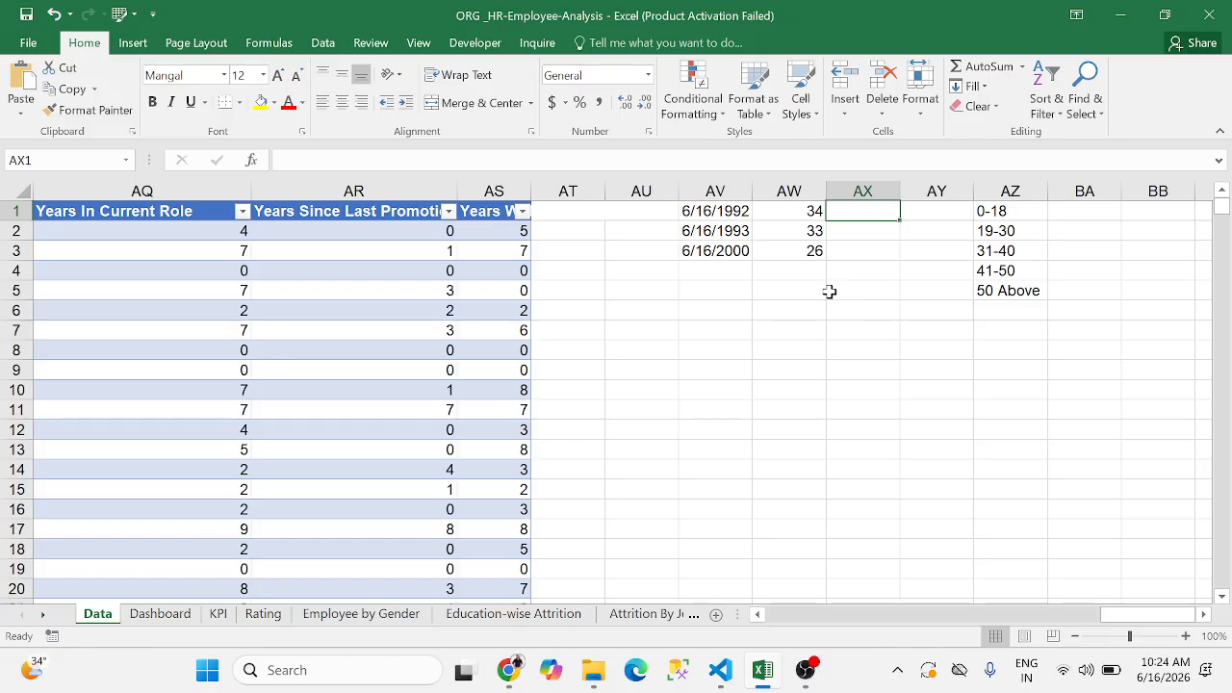
pyautogui.write('31-40')
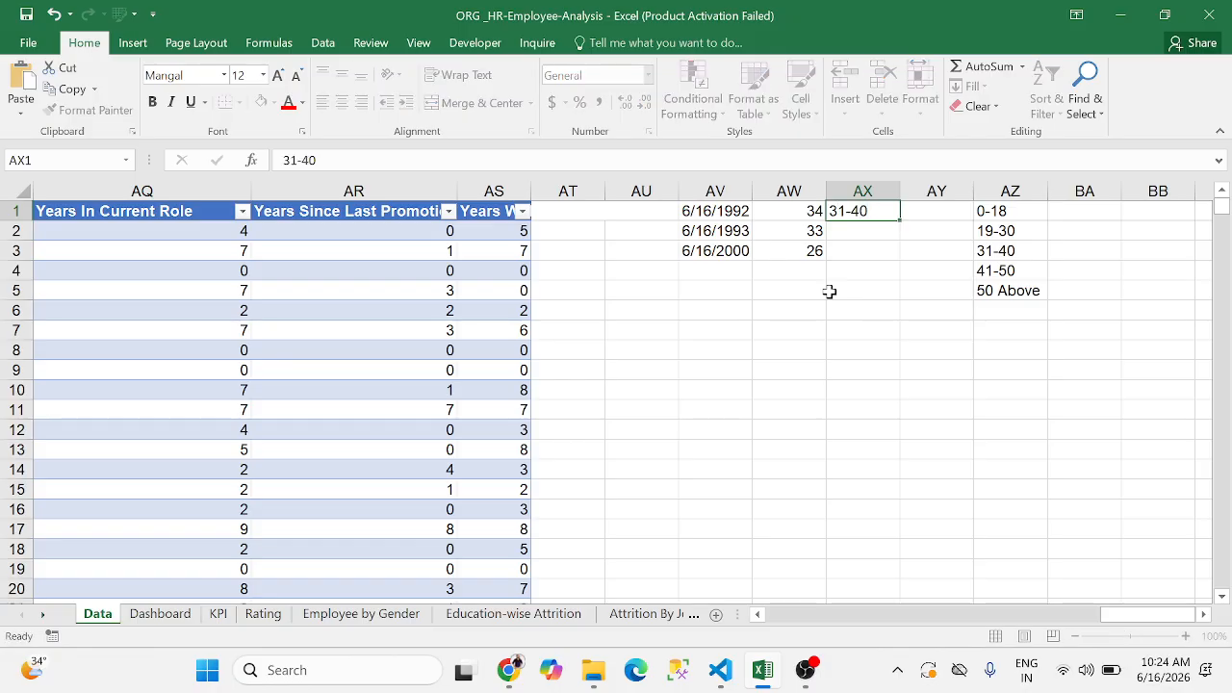
pyautogui.press('Return')
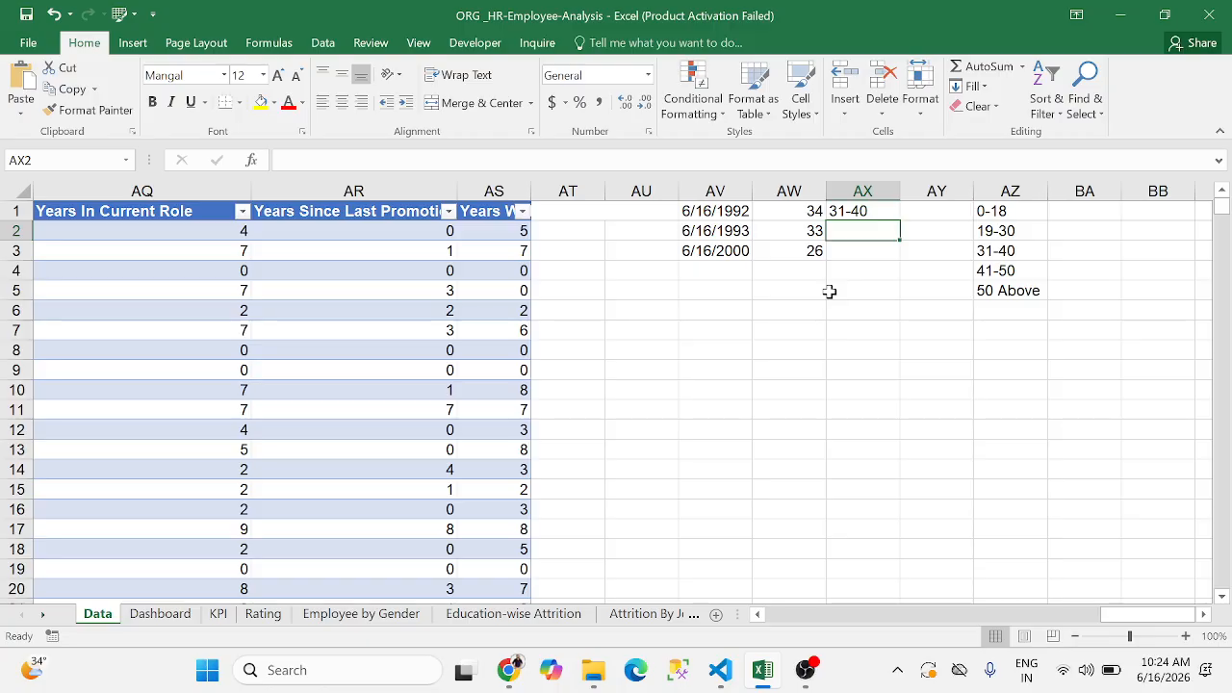
pyautogui.press('Up')
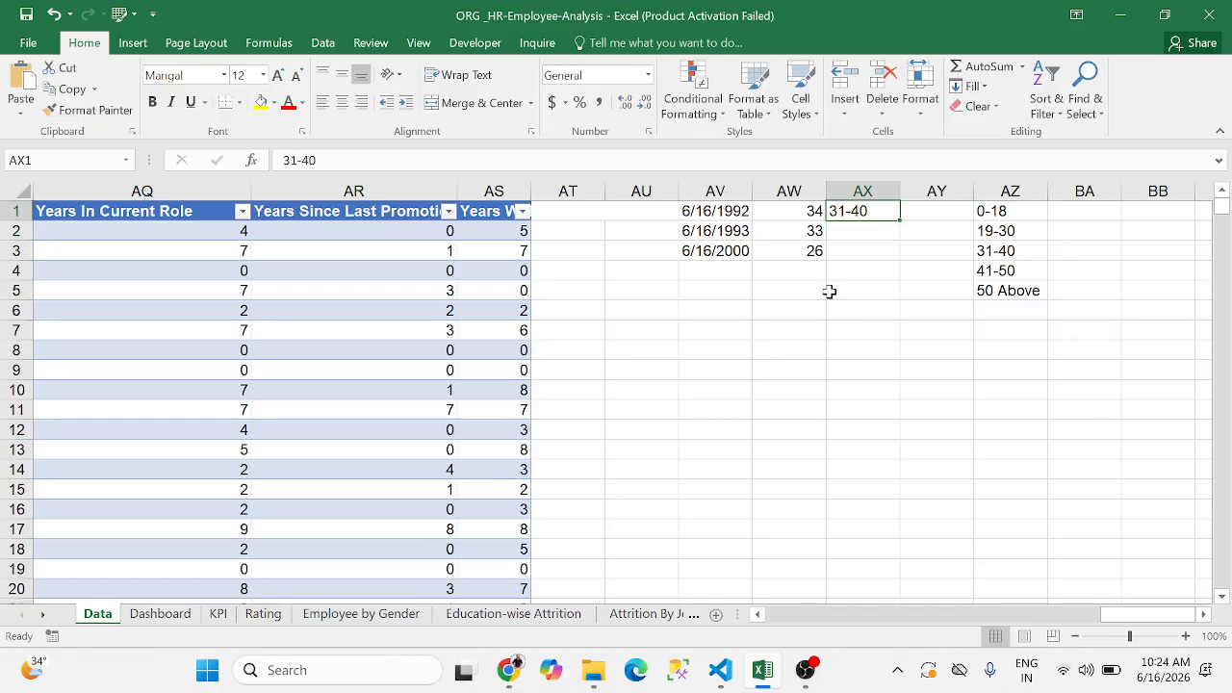
pyautogui.press('Delete')
# Enter the word "if" as a note in cell BB1, beyond the list of age bands
pyautogui.press('Right')
pyautogui.press('Right')
pyautogui.press('Right')
pyautogui.press('Right')
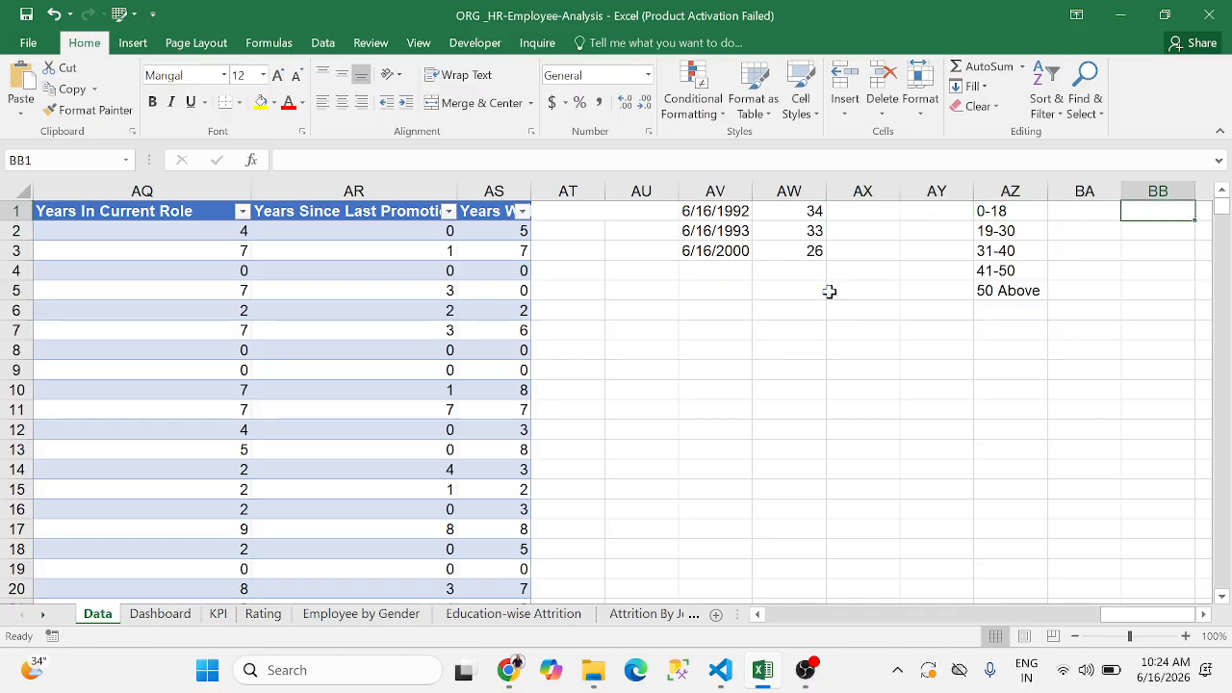
pyautogui.write('=')
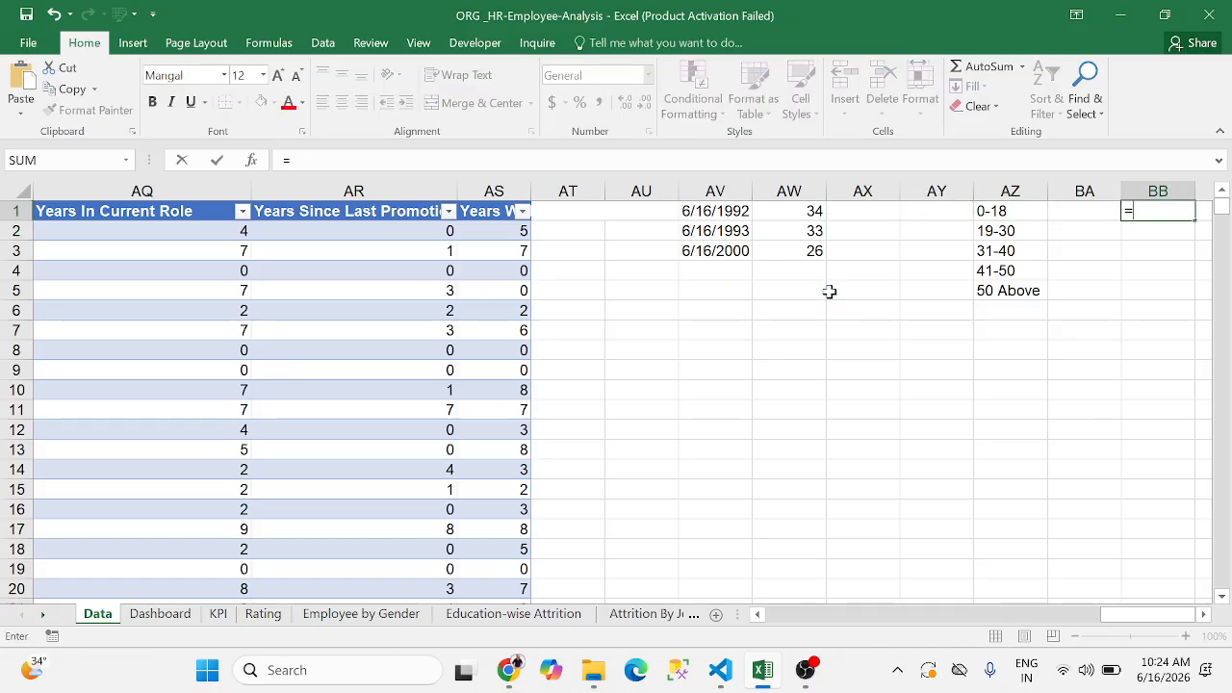
pyautogui.write('fi')
pyautogui.press('Escape')
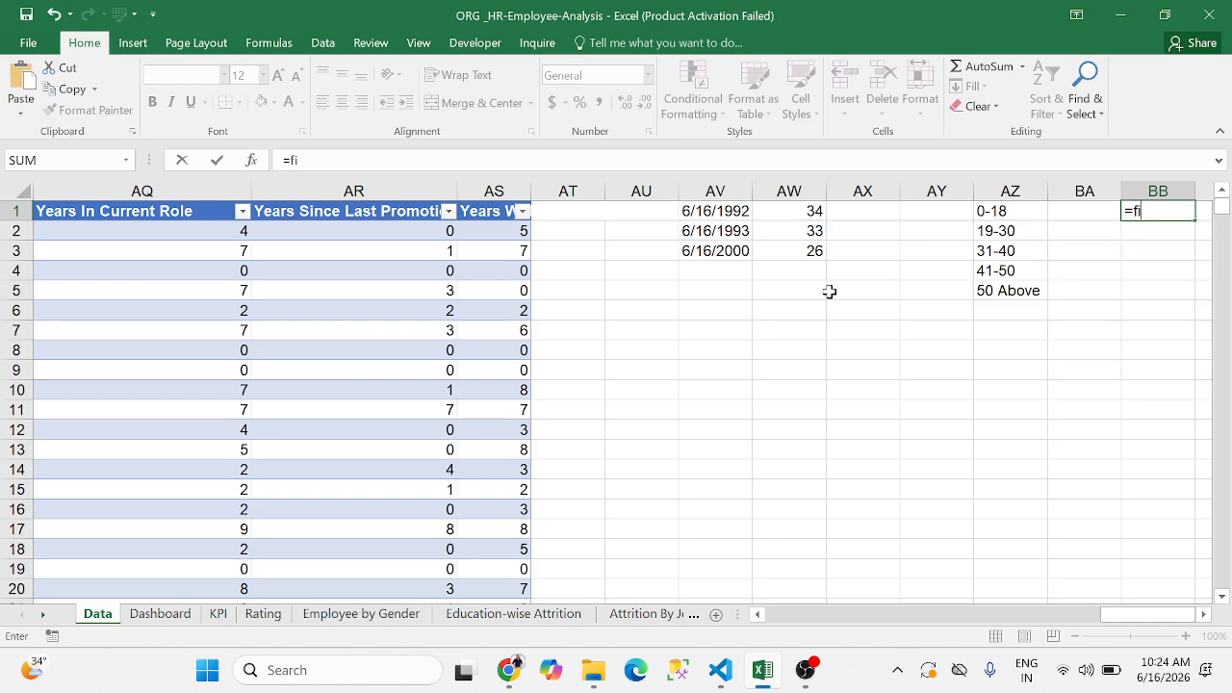
pyautogui.press('Escape')
pyautogui.write('if')
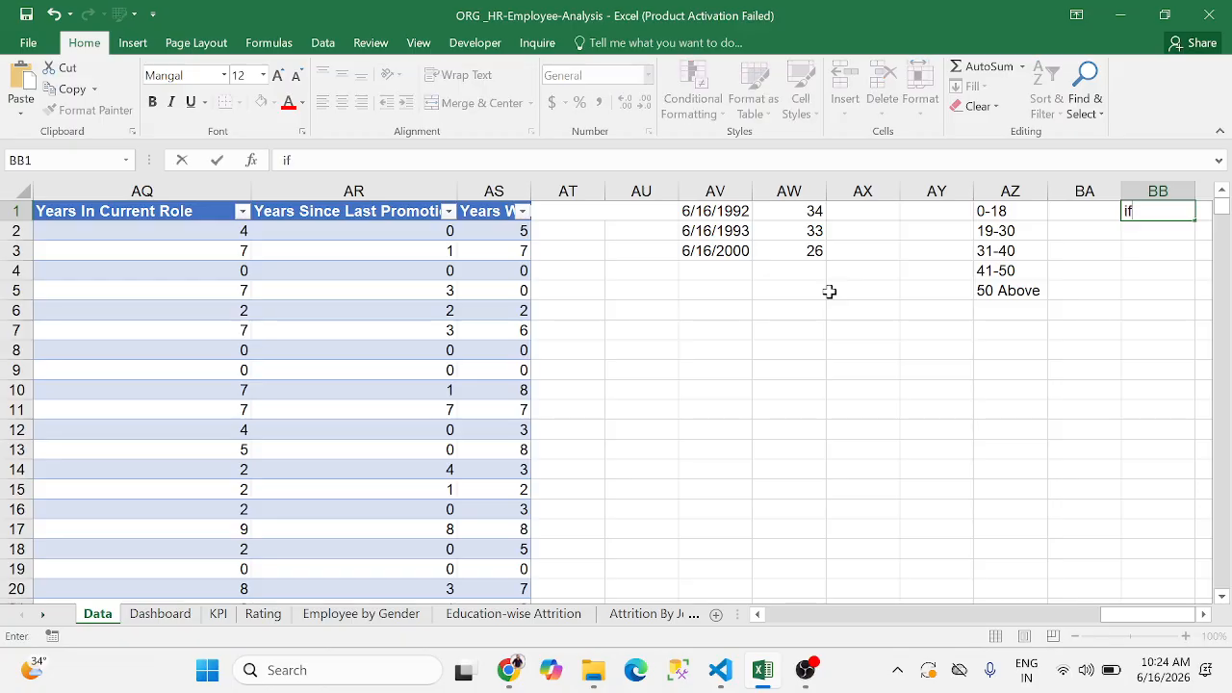
pyautogui.press('Return')
# Insert a blank column directly before the column that holds the age bands
pyautogui.press('Up')
pyautogui.press('Left')
pyautogui.press('Left')
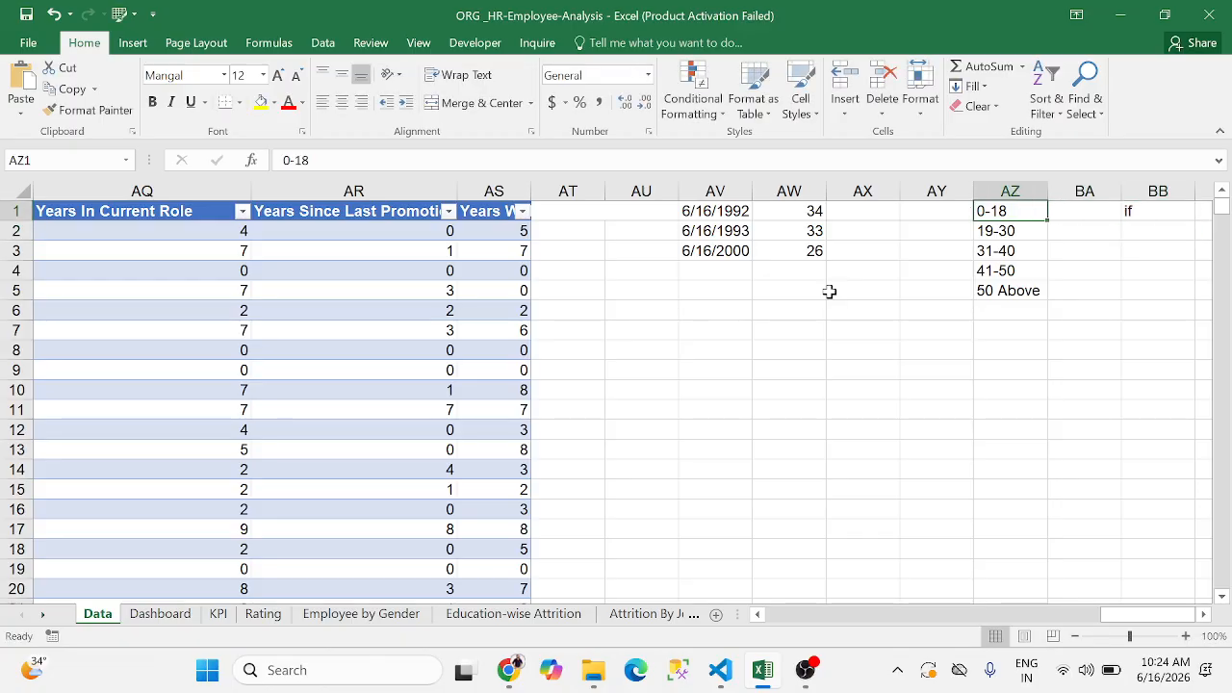
pyautogui.hotkey('ctrl', 'space')
pyautogui.hotkey('ctrl', 'shift', '=')
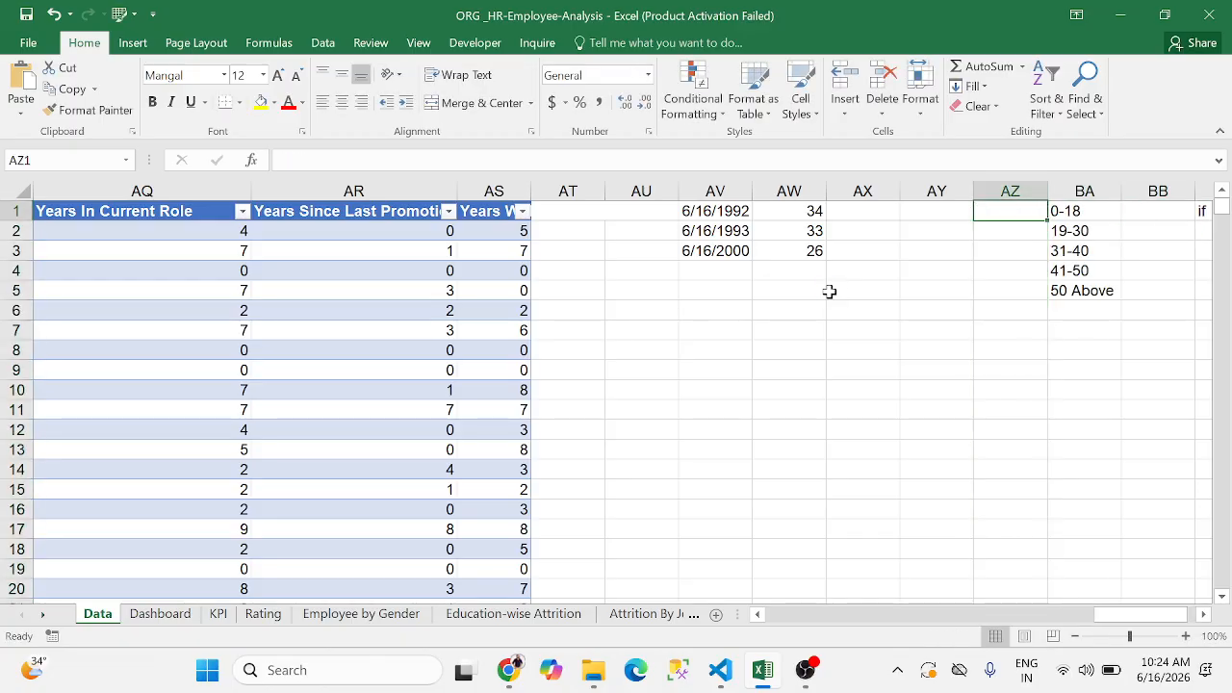
# Clear the "if" note from cell BC1 and return to cell AX1 beside the first sample age
pyautogui.press('Right')
pyautogui.press('Right')
pyautogui.press('Right')
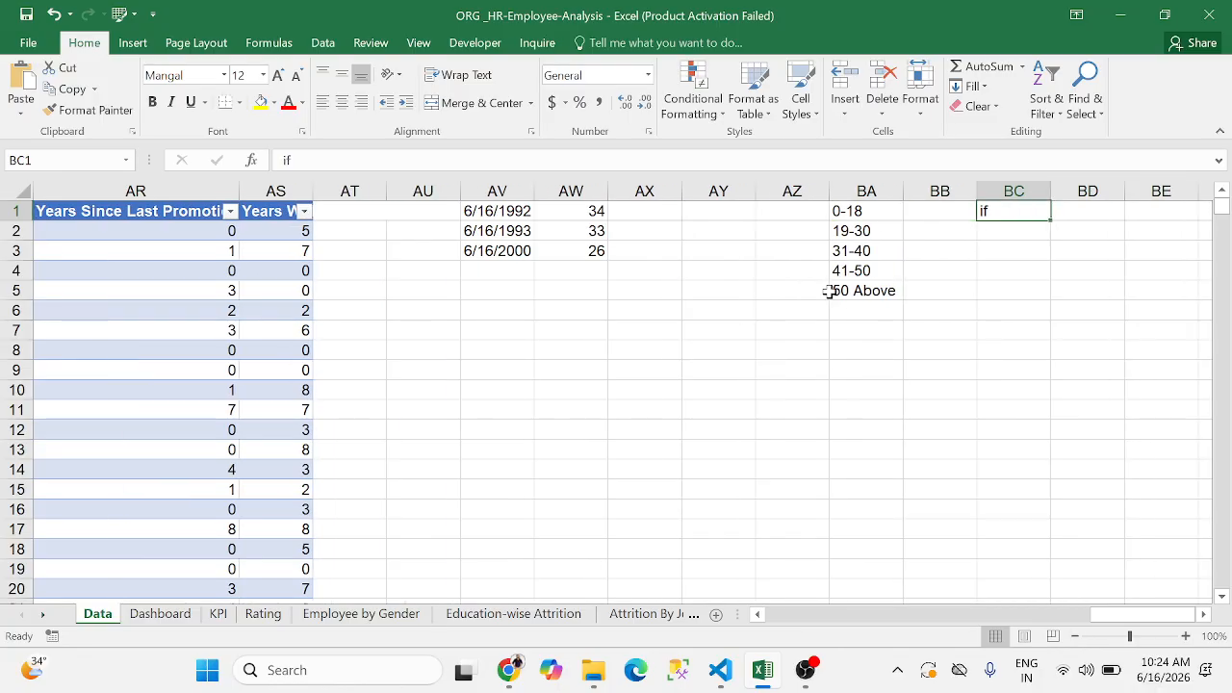
pyautogui.press('Left')
pyautogui.press('Left')
pyautogui.press('Left')
pyautogui.press('Left')
pyautogui.press('Left')
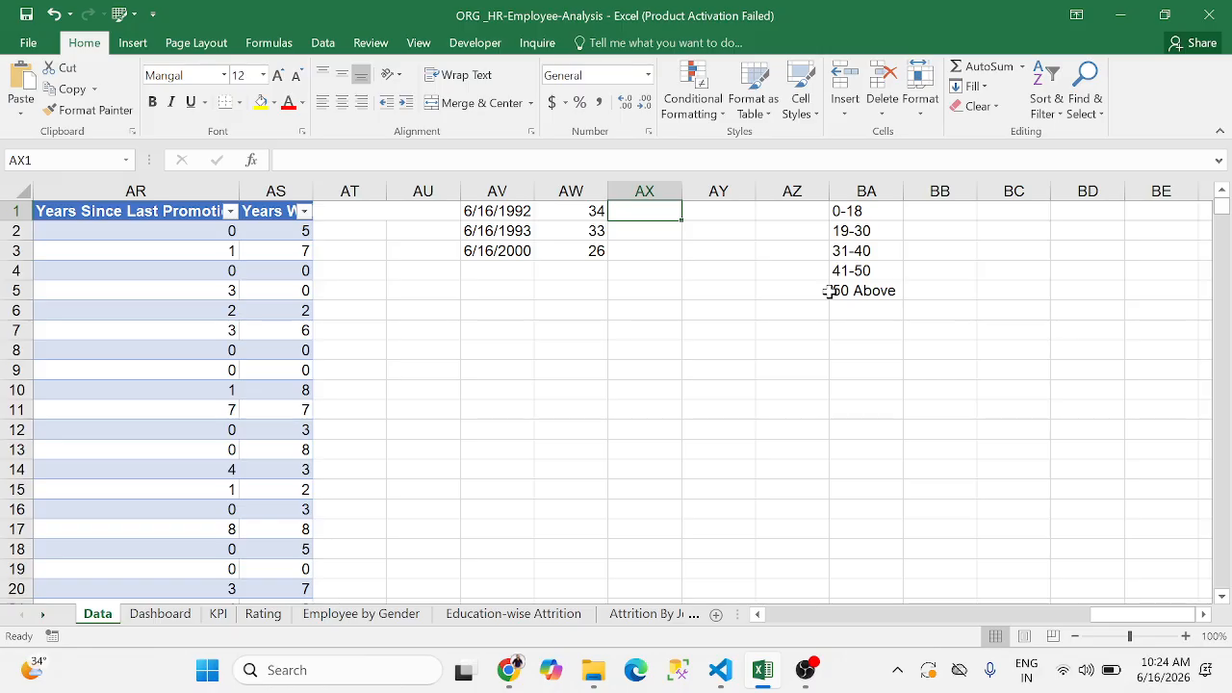
# Enter the lower age limits 0 in cell AZ1 and 19 in cell AZ2, beside their age bands
pyautogui.press('Right')
pyautogui.press('Right')
pyautogui.press('Right')
pyautogui.press('Left')
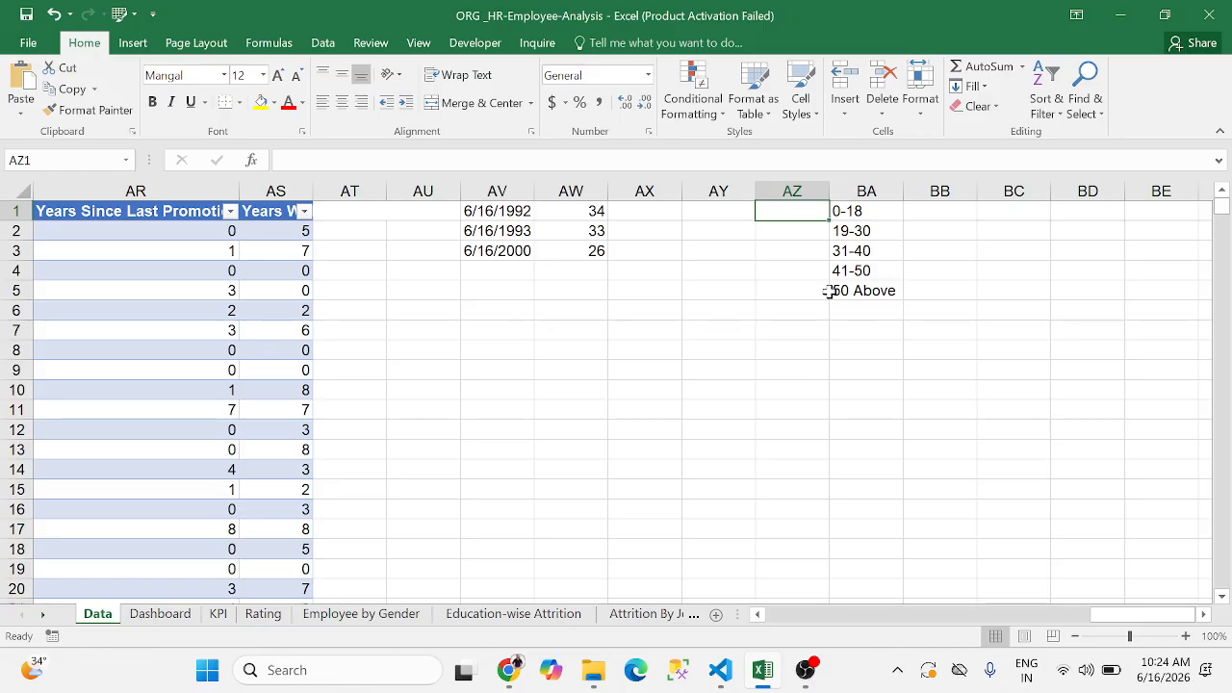
pyautogui.write('0')
pyautogui.press('Return')
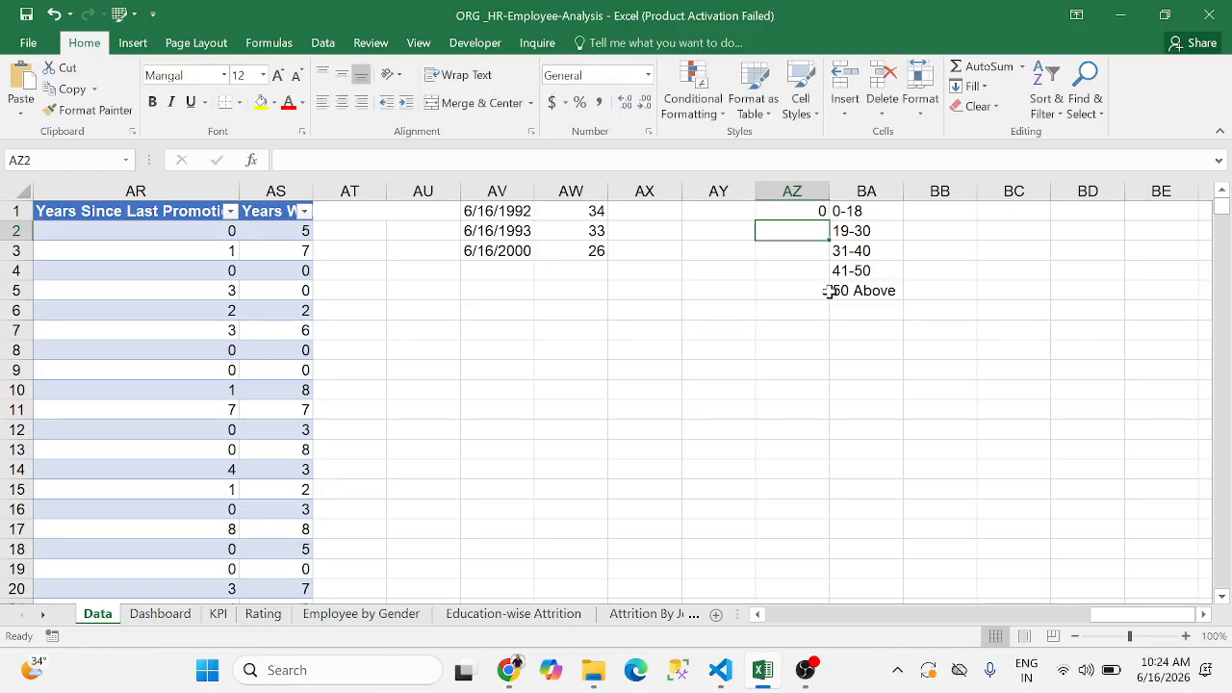
pyautogui.write('10')
pyautogui.press('Return')
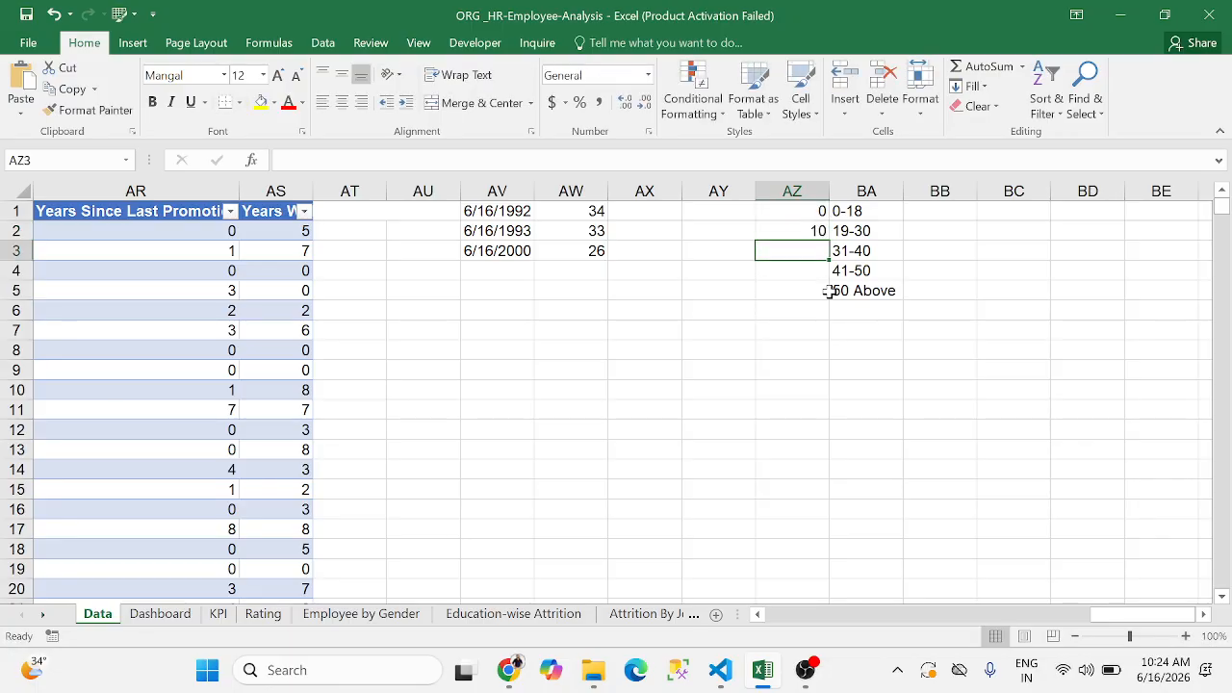
pyautogui.press('Up')
pyautogui.write('19')
pyautogui.press('Return')
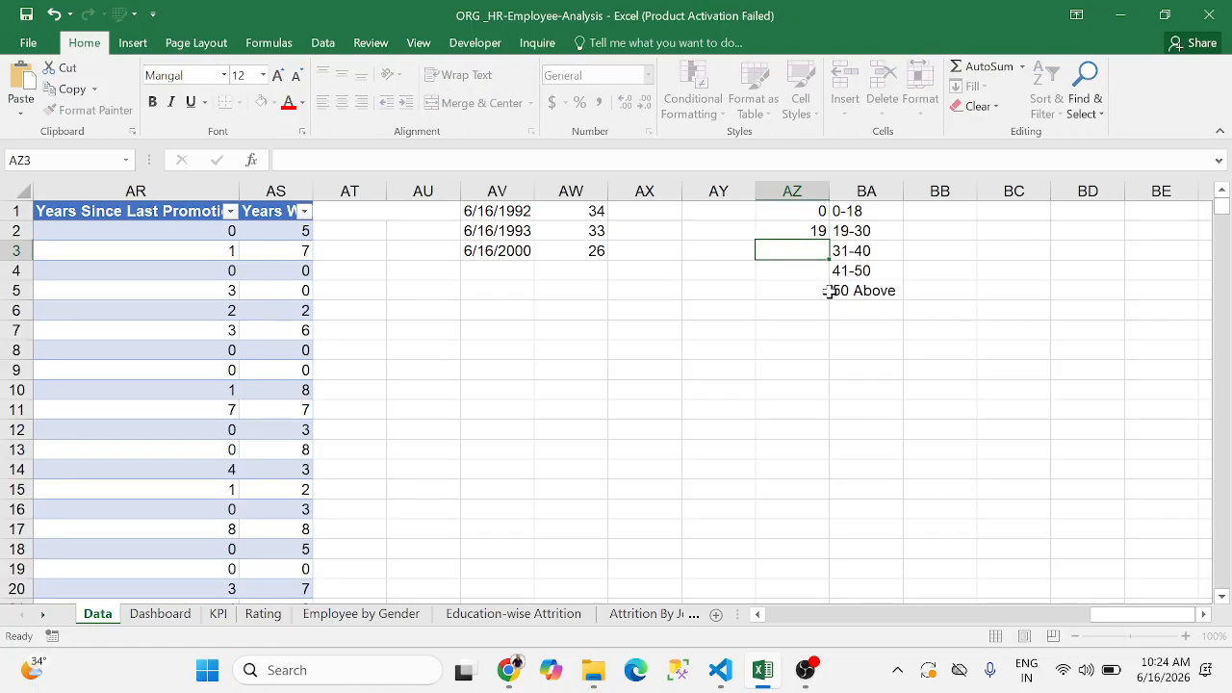
# Enter the lower age limits 31, 41 and 51 in cells AZ3 to AZ5 beside the remaining bands
pyautogui.write('31')
pyautogui.press('Return')
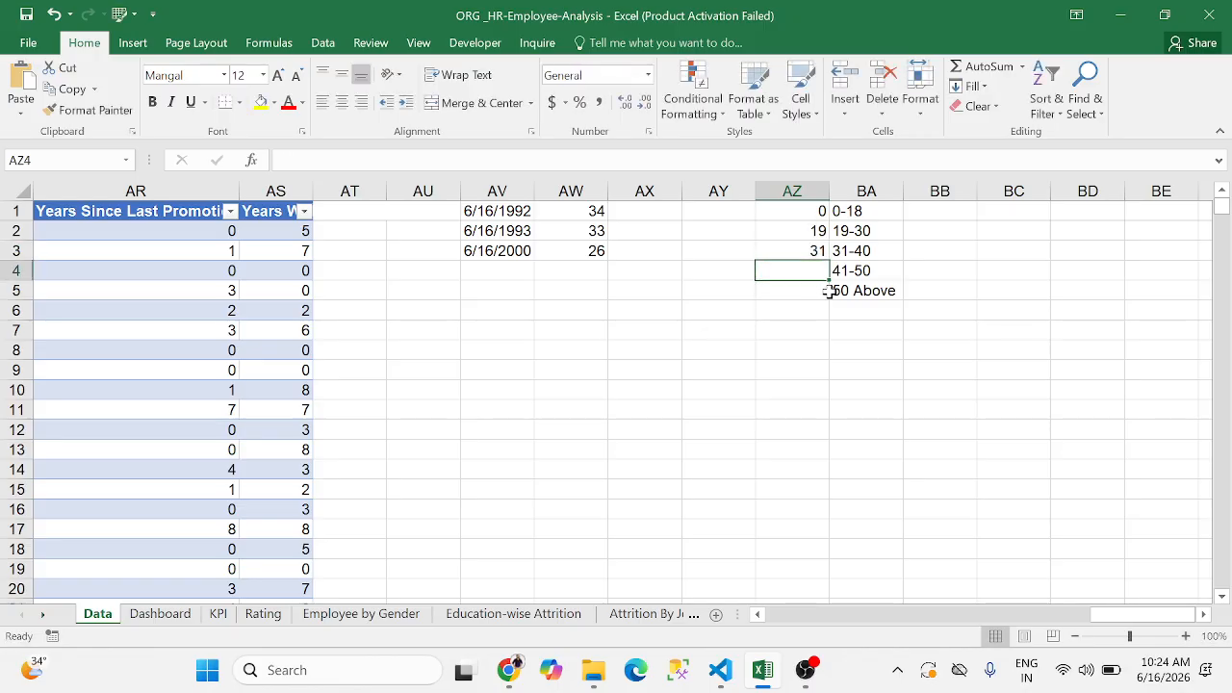
pyautogui.write('41')
pyautogui.press('Return')
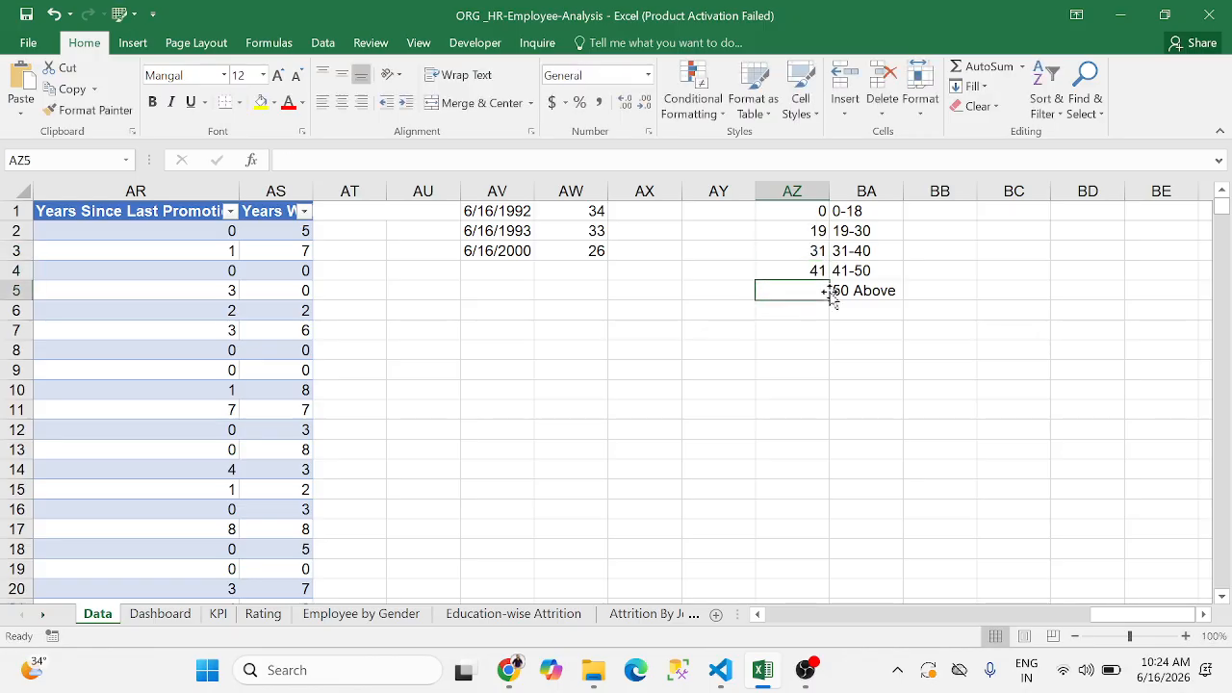
pyautogui.write('51')
pyautogui.press('Return')
# Enter =VLOOKUP(AW1,AZ:BA,2,1) in cell AX1 to assign an age band to the first sample age
pyautogui.press('Up')
pyautogui.press('Up')
pyautogui.press('Up')
pyautogui.press('Up')
pyautogui.press('Up')
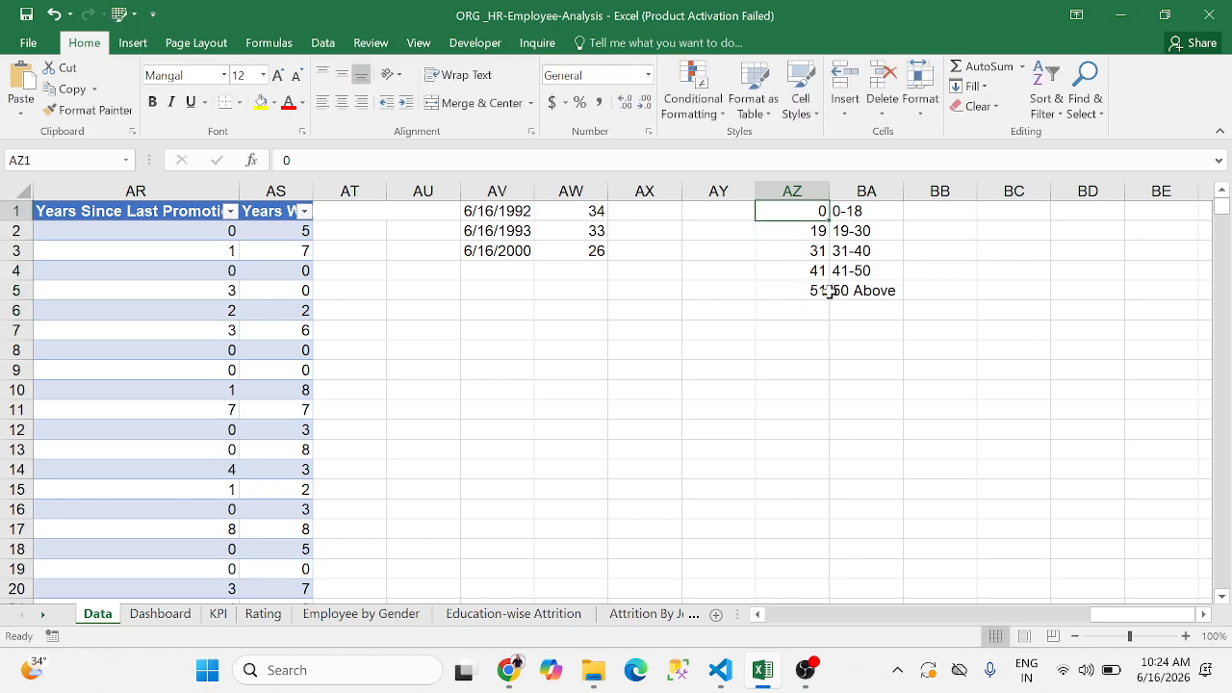
pyautogui.press('Left')
pyautogui.press('Left')
pyautogui.write('=v')
pyautogui.press('Tab')
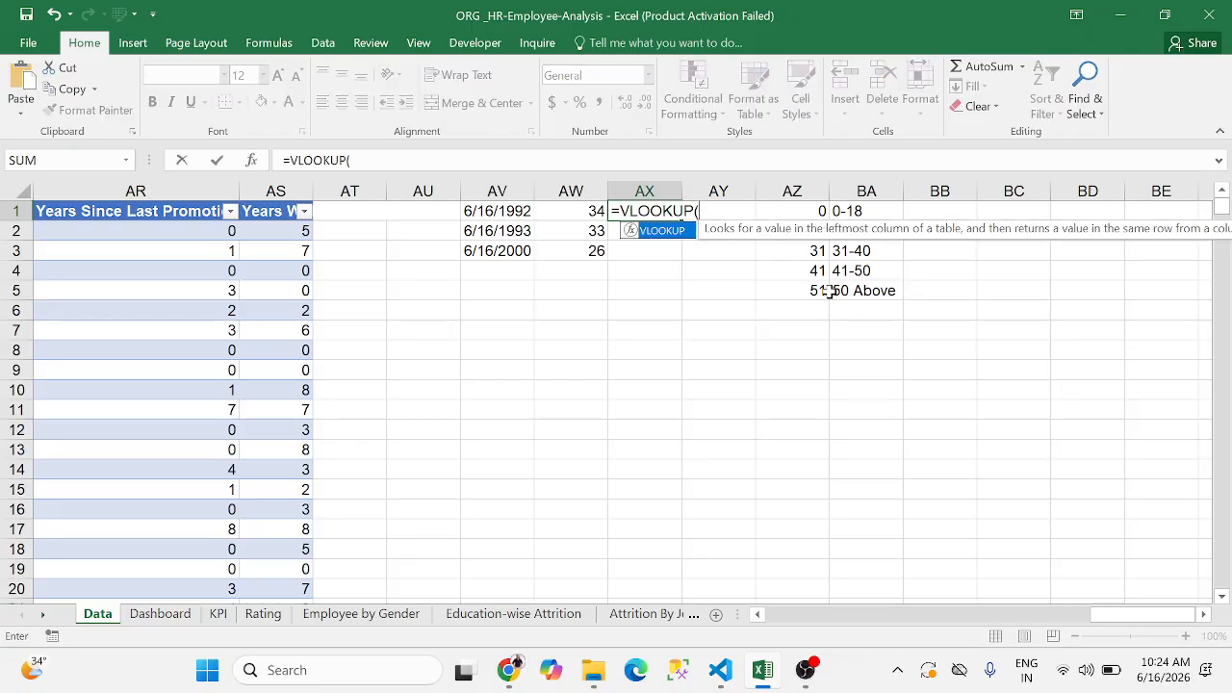
pyautogui.press('Left')
pyautogui.write(',')
pyautogui.press('Right')
pyautogui.press('Right')
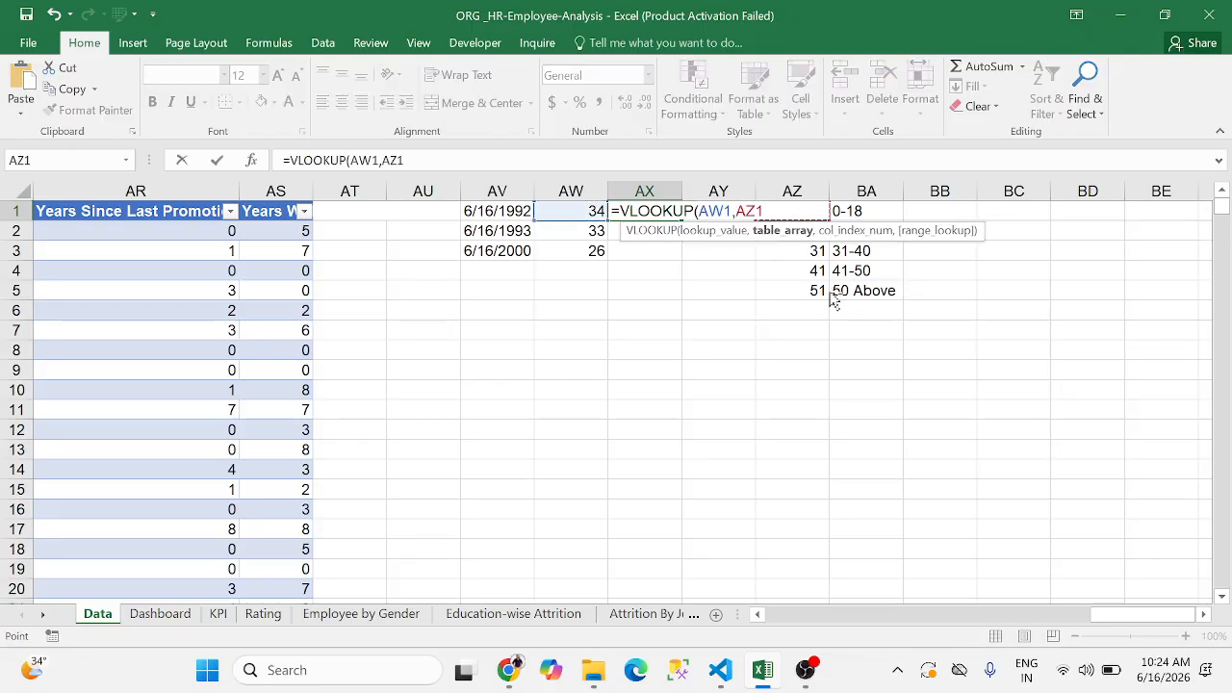
pyautogui.hotkey('ctrl', 'space')
pyautogui.hotkey('shift', 'Right')
pyautogui.write(',2,1')
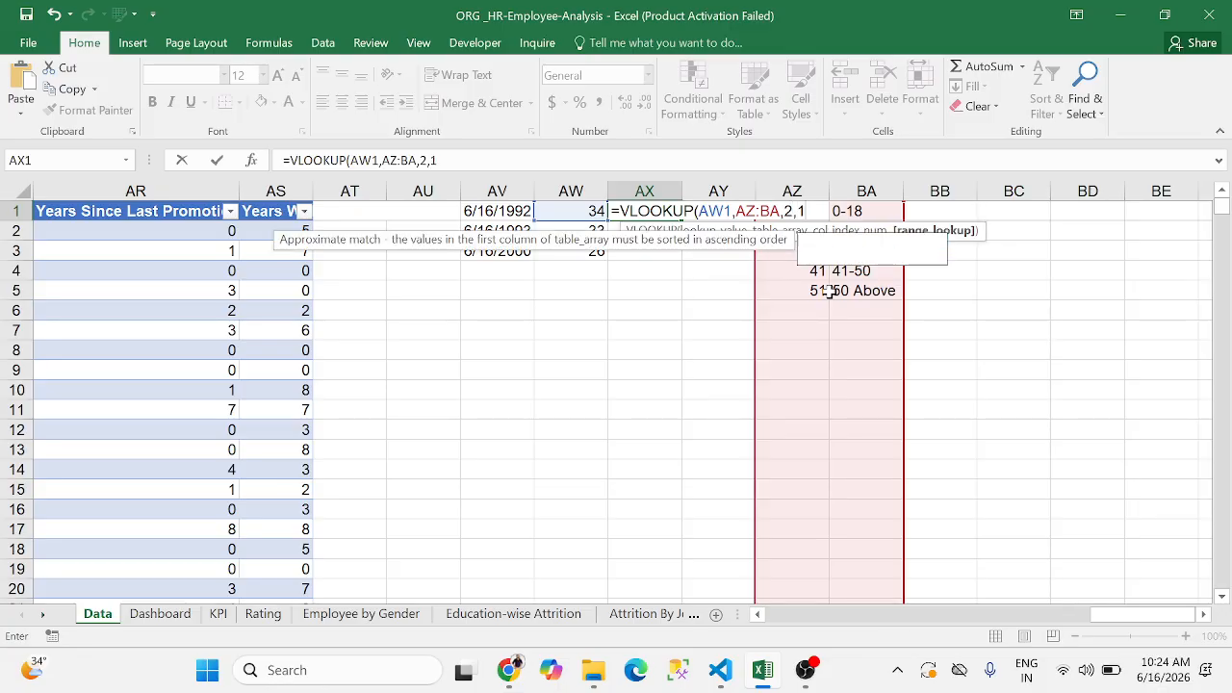
pyautogui.press('Return')
# Fill the VLOOKUP formula from AX1 down to AX3 for the other two sample ages
pyautogui.press('Left')
pyautogui.press('Down')
pyautogui.press('Right')
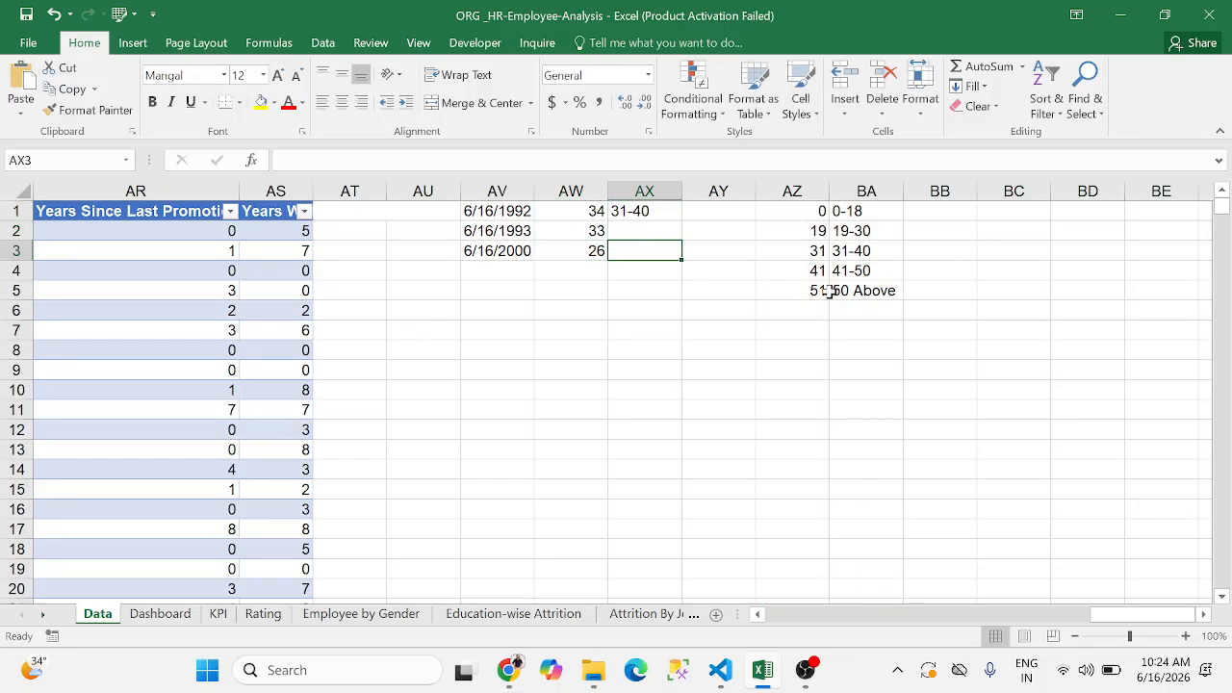
pyautogui.hotkey('shift', 'Up')
pyautogui.hotkey('shift', 'Up')
pyautogui.hotkey('ctrl', 'd')
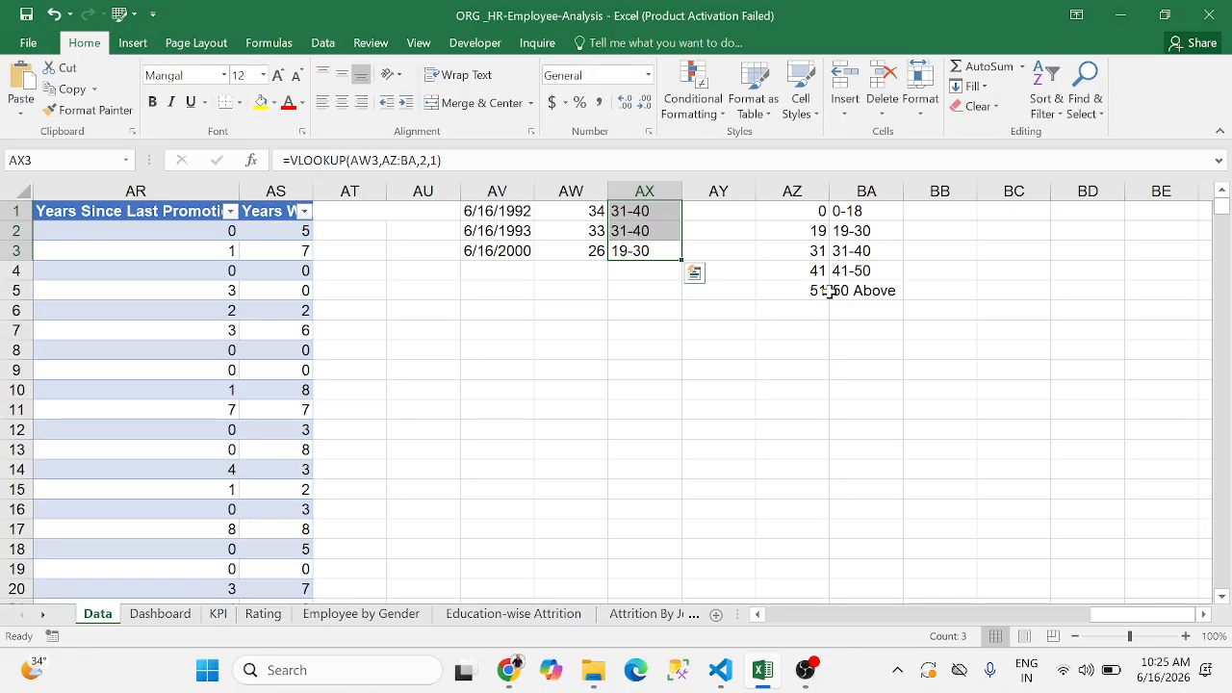
# Clear the VLOOKUP formulas from AX1:AX3 and return to the employee table
pyautogui.press('Delete')
pyautogui.press('Left')
pyautogui.press('Left')
pyautogui.press('Left')
pyautogui.press('Left')
pyautogui.press('Left')
pyautogui.press('Left')
pyautogui.press('Left')
pyautogui.press('Left')
pyautogui.press('Up')
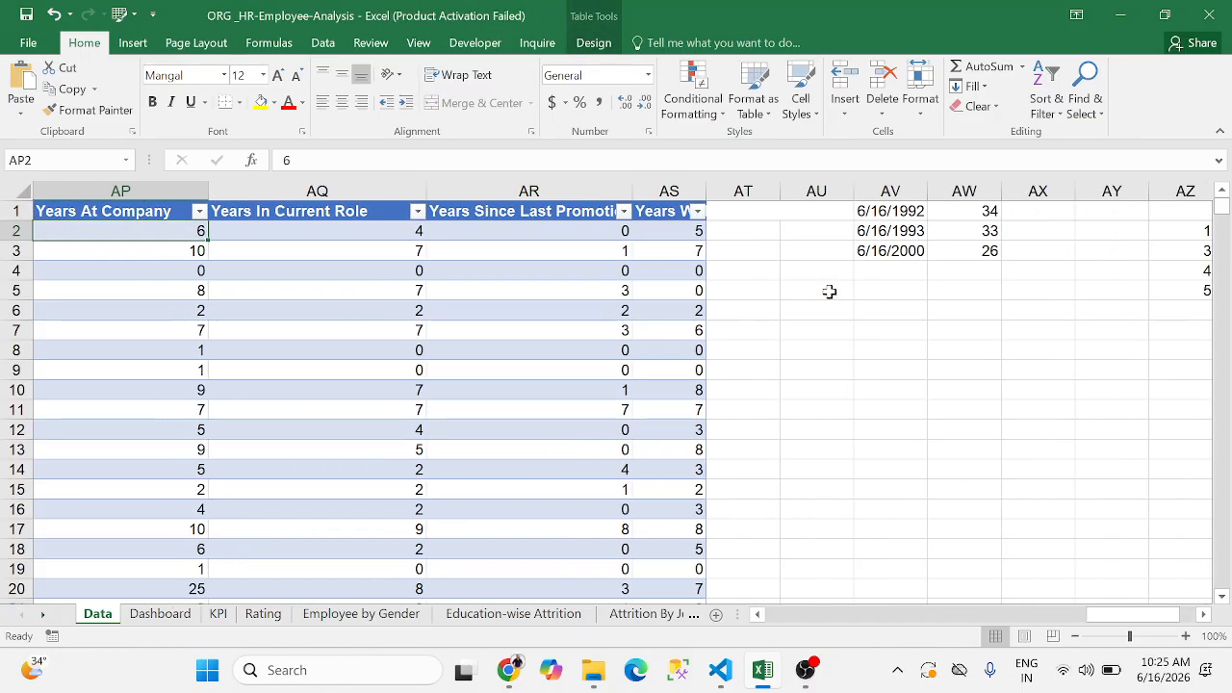
# Search the table's header row for AGE and go to the Age header in cell Q1
pyautogui.press('Up')
pyautogui.press('Left')
pyautogui.press('Left')
pyautogui.press('Left')
pyautogui.press('Left')
pyautogui.press('Left')
pyautogui.hotkey('shift', 'space')
pyautogui.hotkey('ctrl', 'f')
pyautogui.write('A')
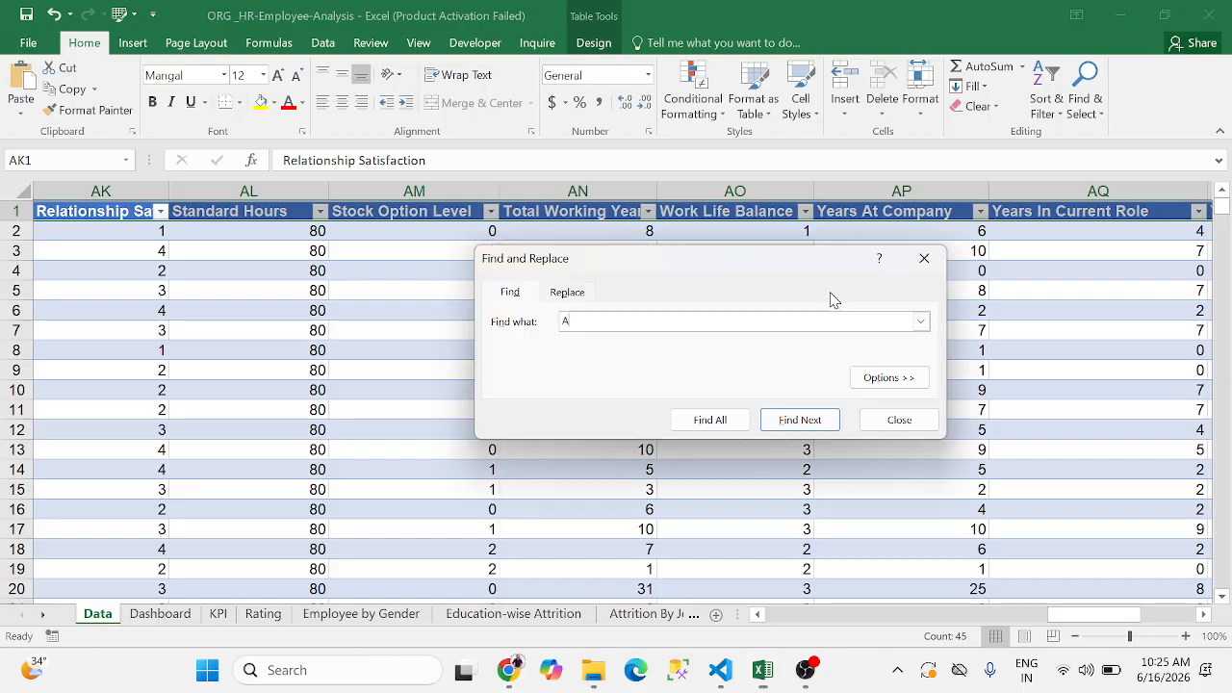
pyautogui.write('S1')
pyautogui.press('Return')
pyautogui.press('Escape')
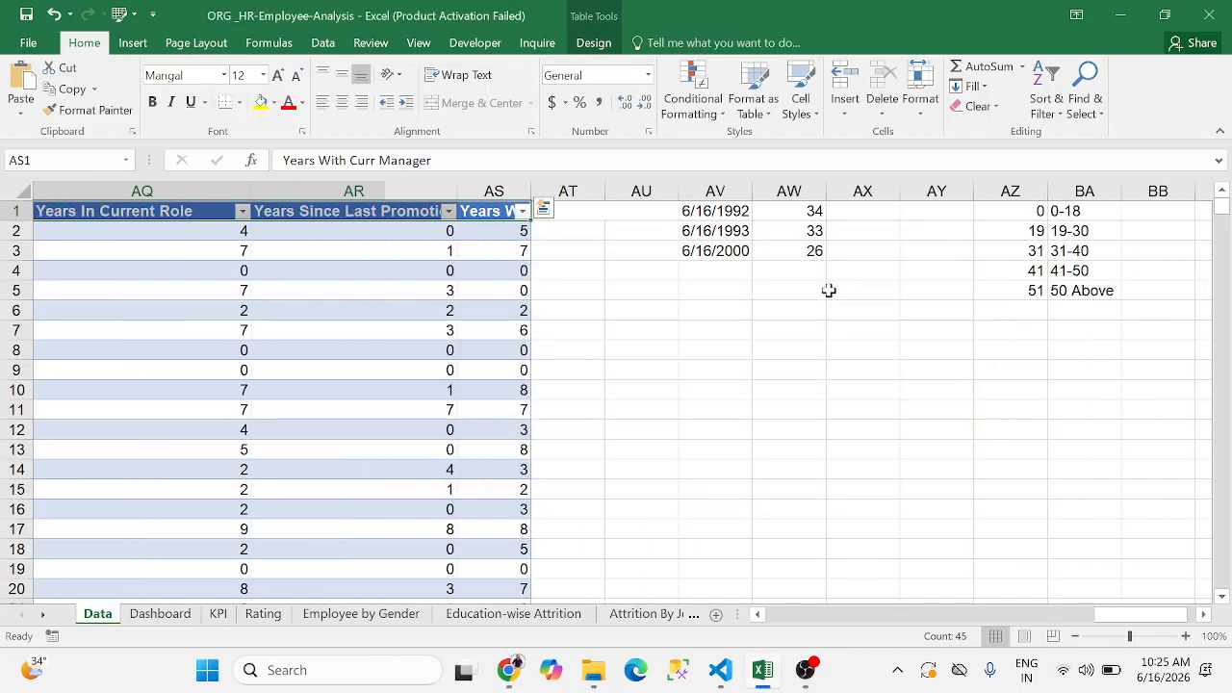
pyautogui.hotkey('ctrl', 'f')
pyautogui.write('AGE')
pyautogui.press('Return')
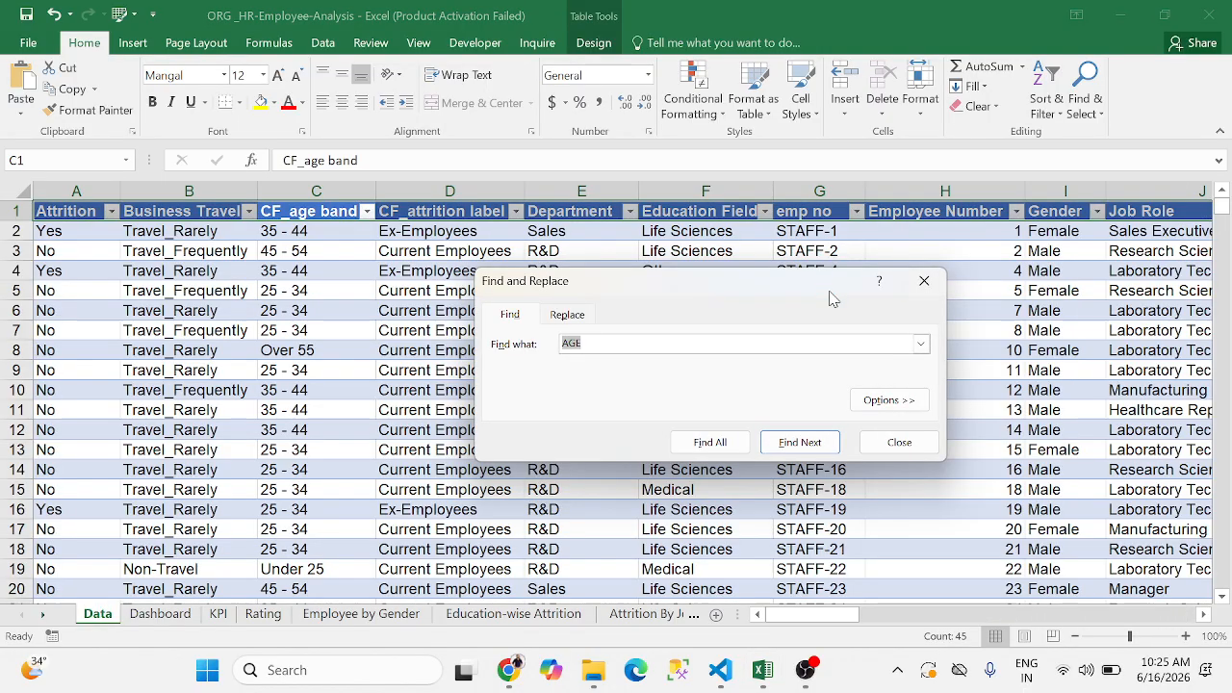
pyautogui.press('Return')
pyautogui.press('Escape')
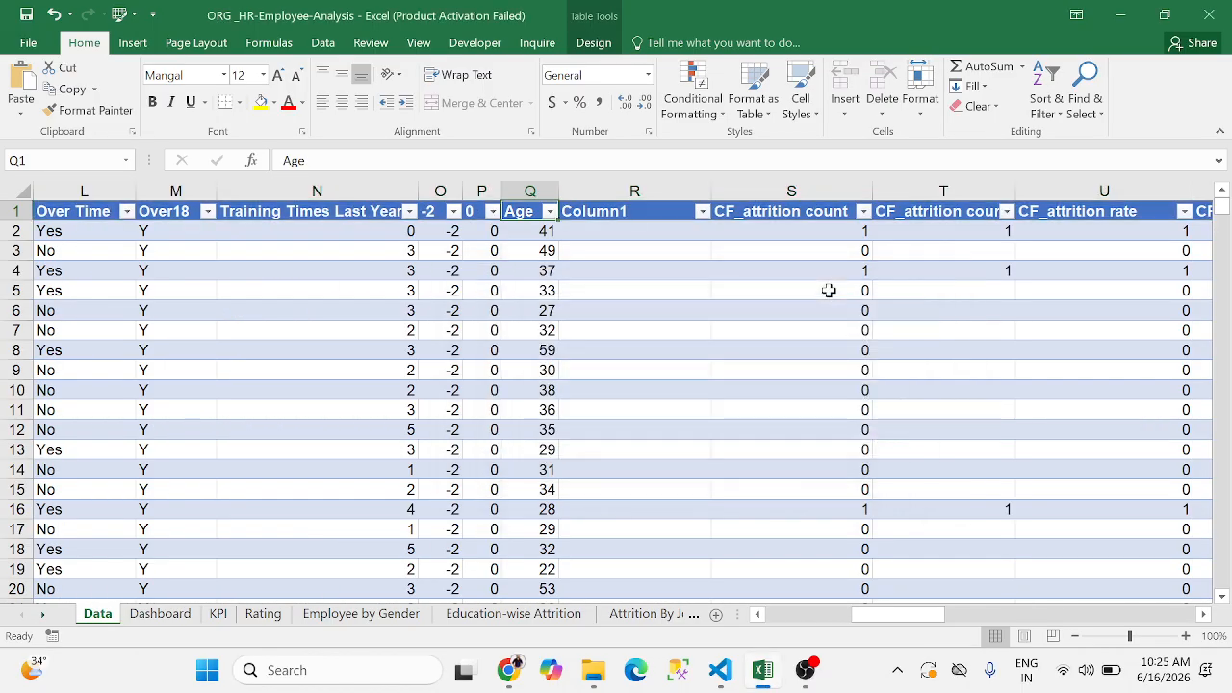
pyautogui.press('Right')
pyautogui.press('Down')
pyautogui.write('=vlookup(')
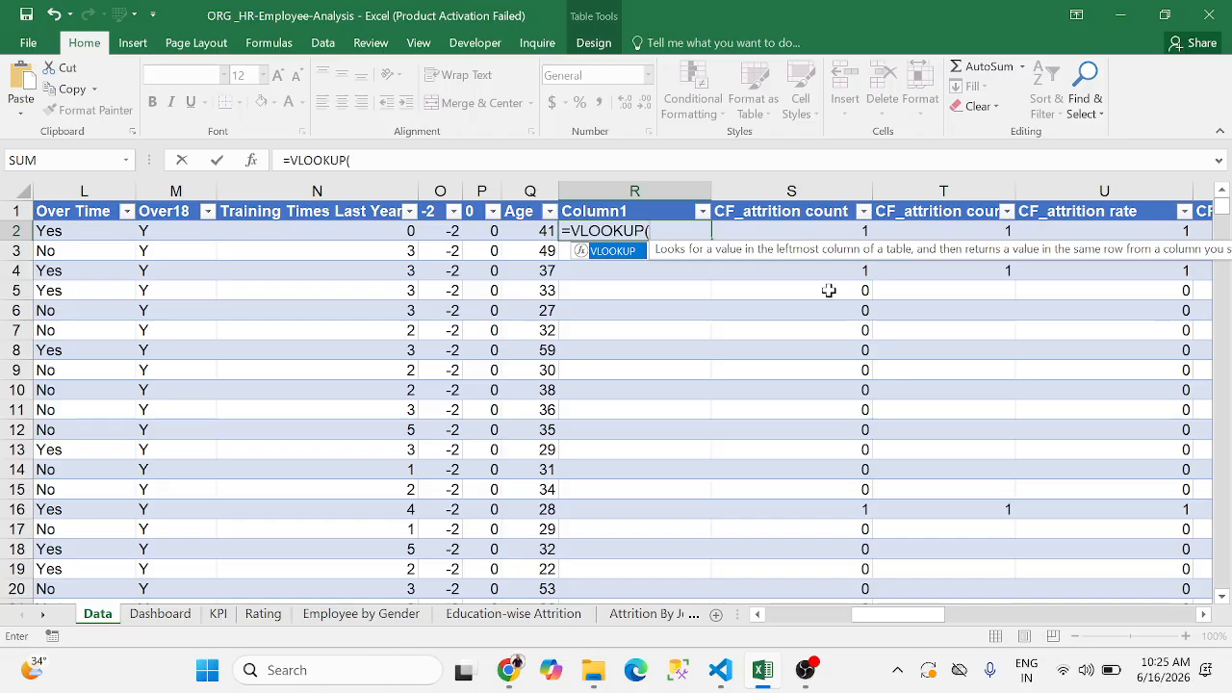
pyautogui.press('Left')
pyautogui.write(',')
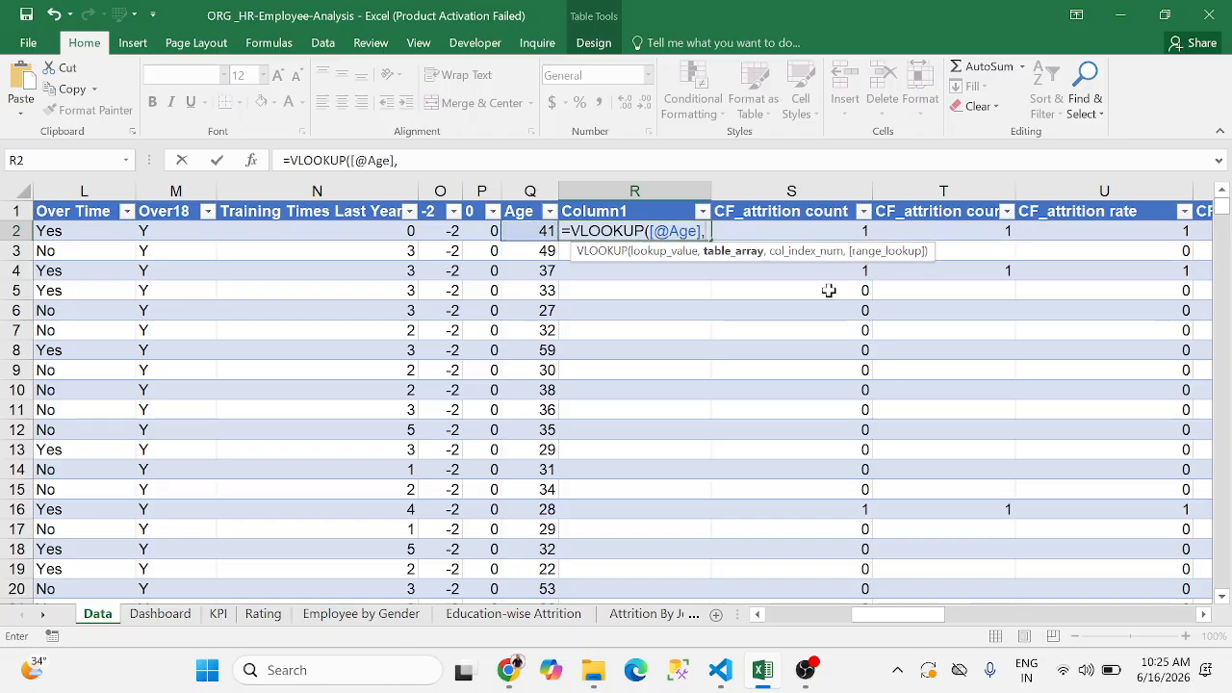
# Complete the R2 VLOOKUP with columns AZ:BA as the table array, column index 2 and approximate match 1
pyautogui.press('Up')
pyautogui.press('Right')
pyautogui.press('Right')
pyautogui.press('Right')
pyautogui.press('Right')
pyautogui.press('Right')
pyautogui.press('Right')
pyautogui.press('Right')
pyautogui.press('Right')
pyautogui.press('Right')
pyautogui.press('Right')
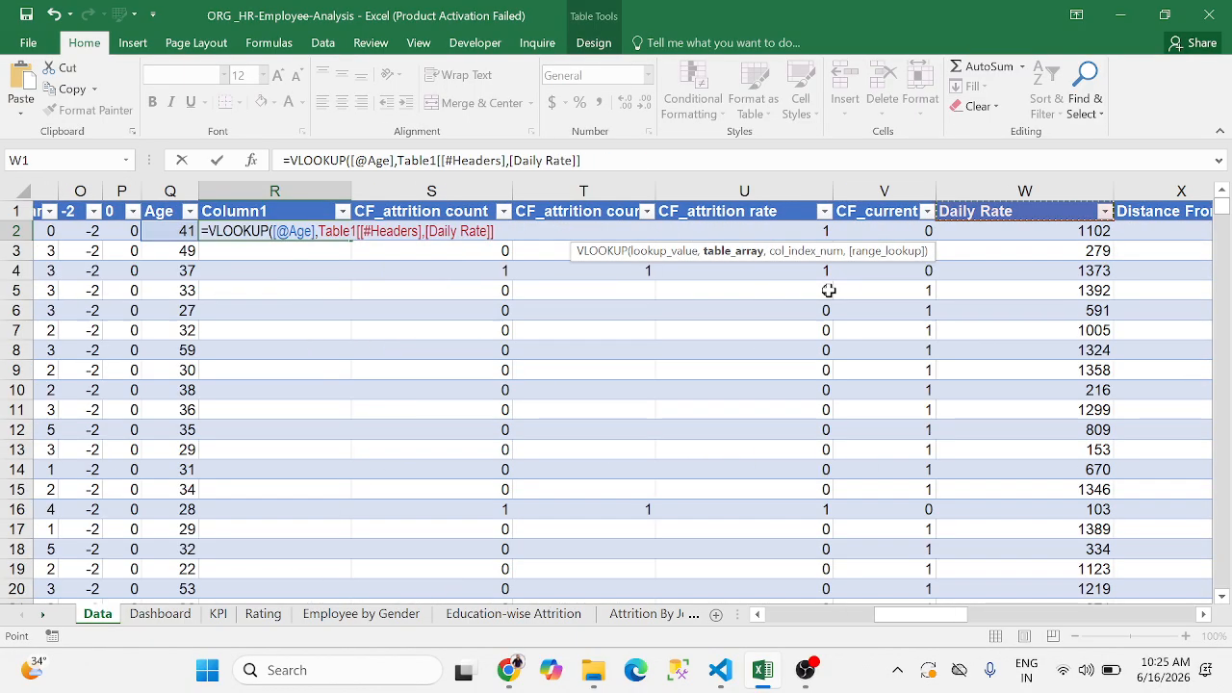
pyautogui.press('Right')
pyautogui.press('Right')
pyautogui.press('Right')
pyautogui.press('Right')
pyautogui.press('Right')
pyautogui.press('Right')
pyautogui.press('Right')
pyautogui.press('Right')
pyautogui.press('Right')
pyautogui.press('Right')
pyautogui.press('Right')
pyautogui.press('Right')
pyautogui.press('Right')
pyautogui.press('Right')
pyautogui.press('Right')
pyautogui.press('Right')
pyautogui.press('Right')
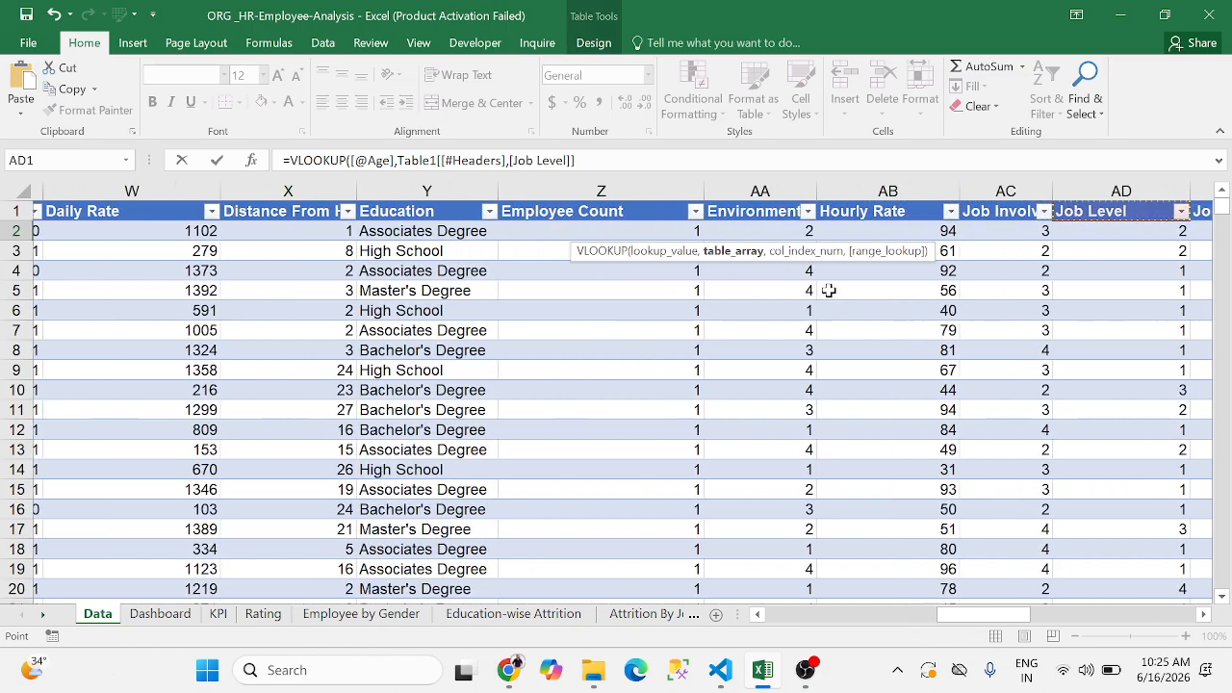
pyautogui.press('Right')
pyautogui.press('Right')
pyautogui.press('Right')
pyautogui.press('Right')
pyautogui.press('Right')
pyautogui.press('Right')
pyautogui.press('Right')
pyautogui.press('Right')
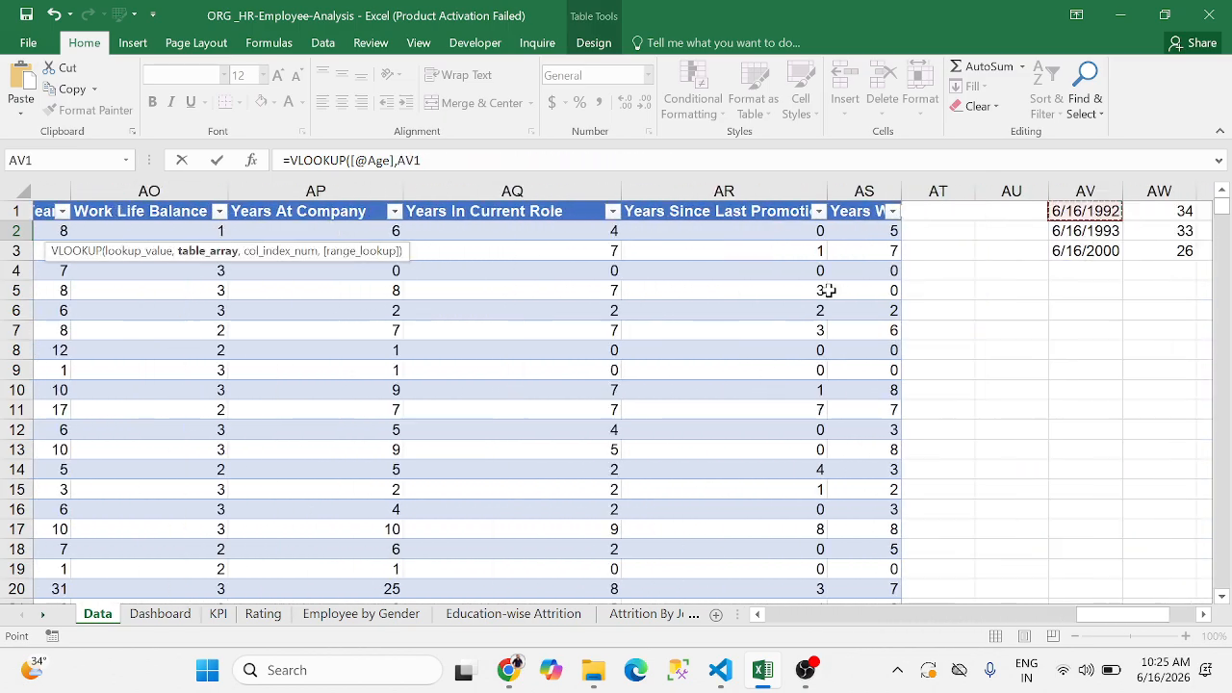
pyautogui.press('Left')
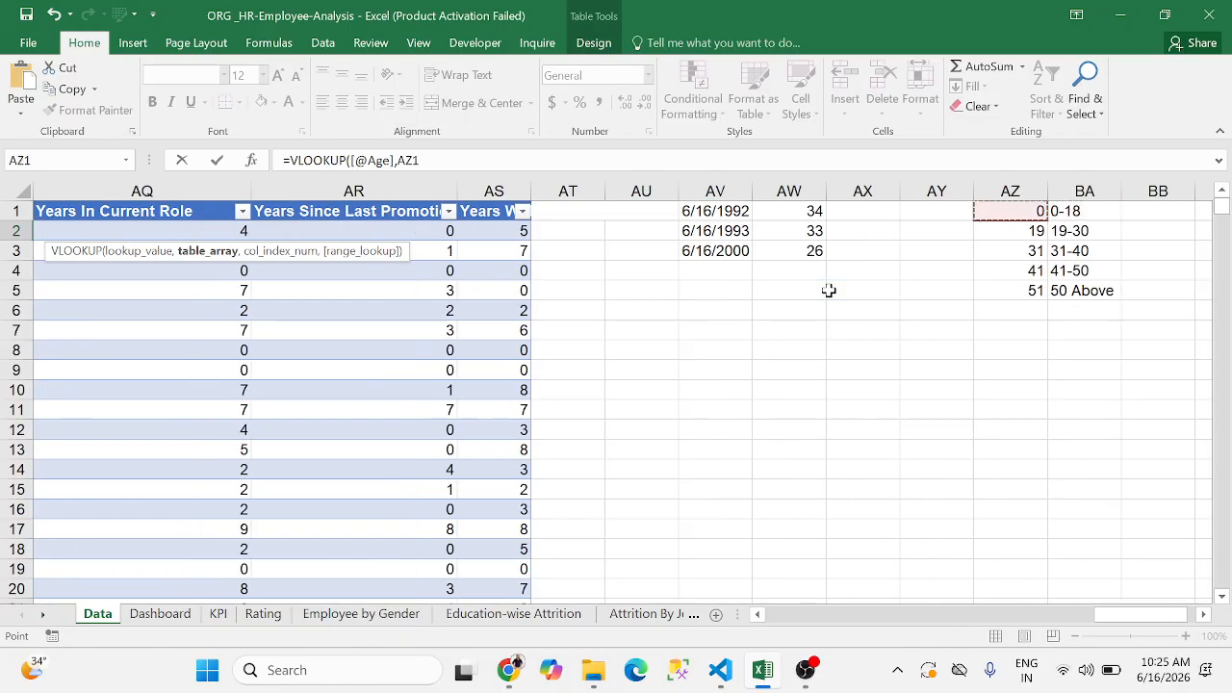
pyautogui.hotkey('ctrl', 'space')
pyautogui.hotkey('shift', 'Right')
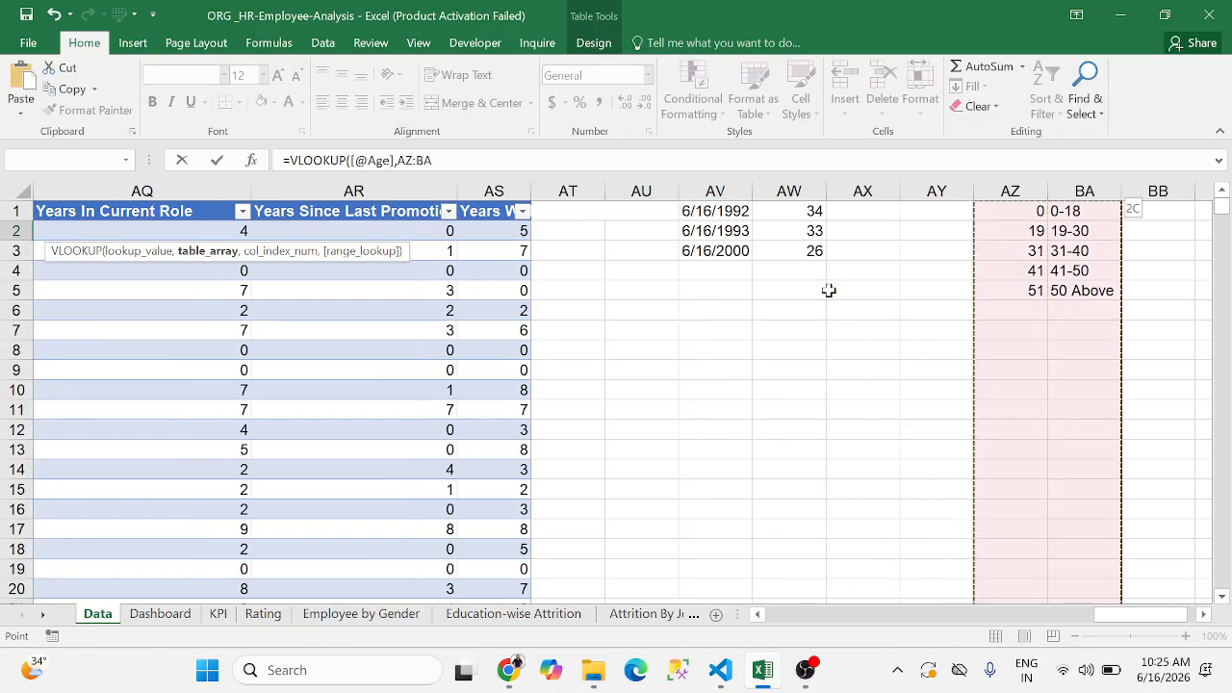
pyautogui.write(',')
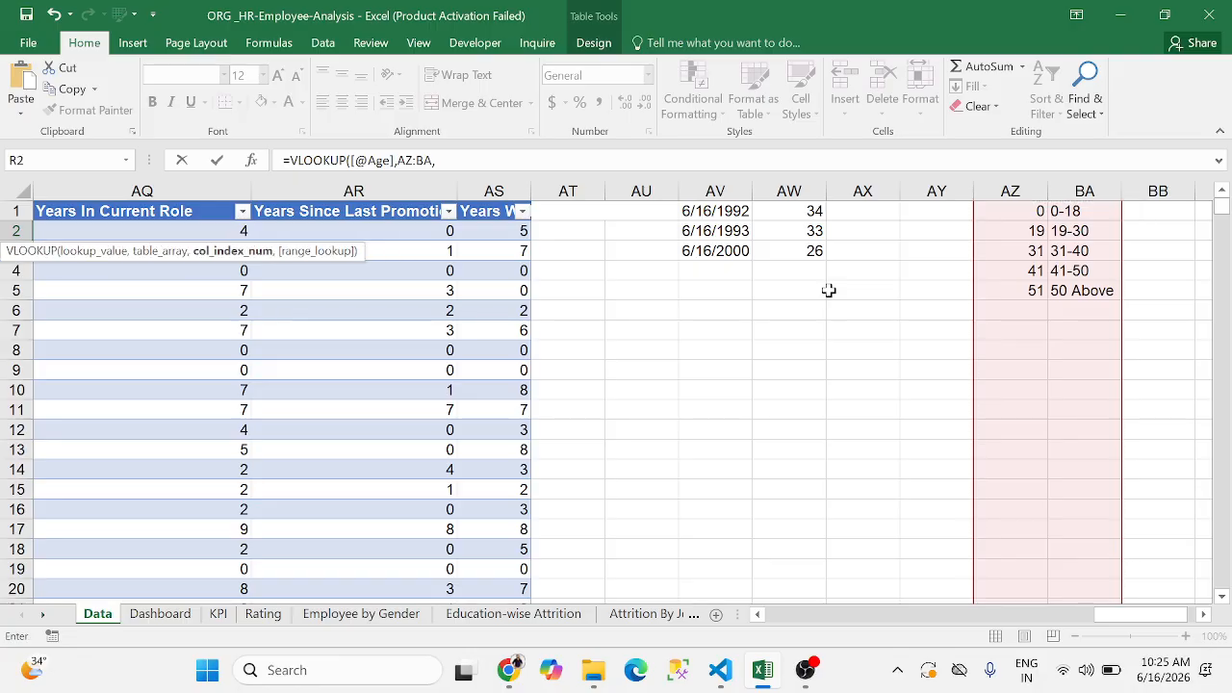
pyautogui.write('2,')
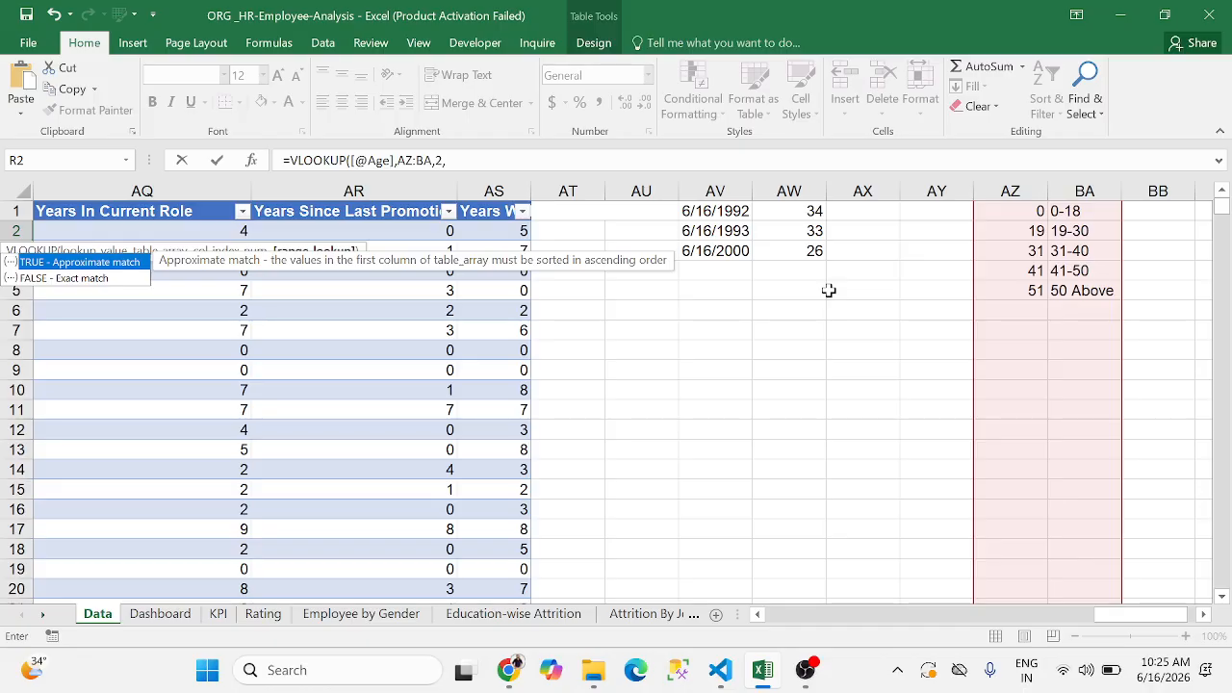
pyautogui.write('1')
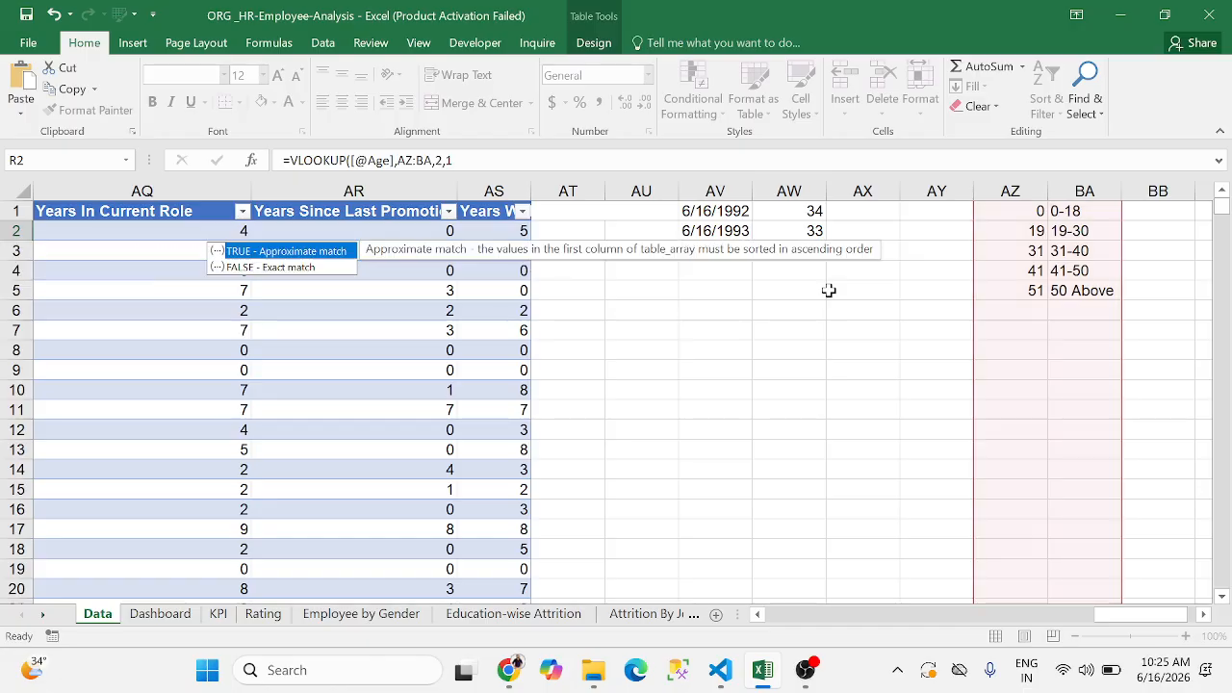
pyautogui.press('Return')
pyautogui.press('Left')
pyautogui.press('Up')
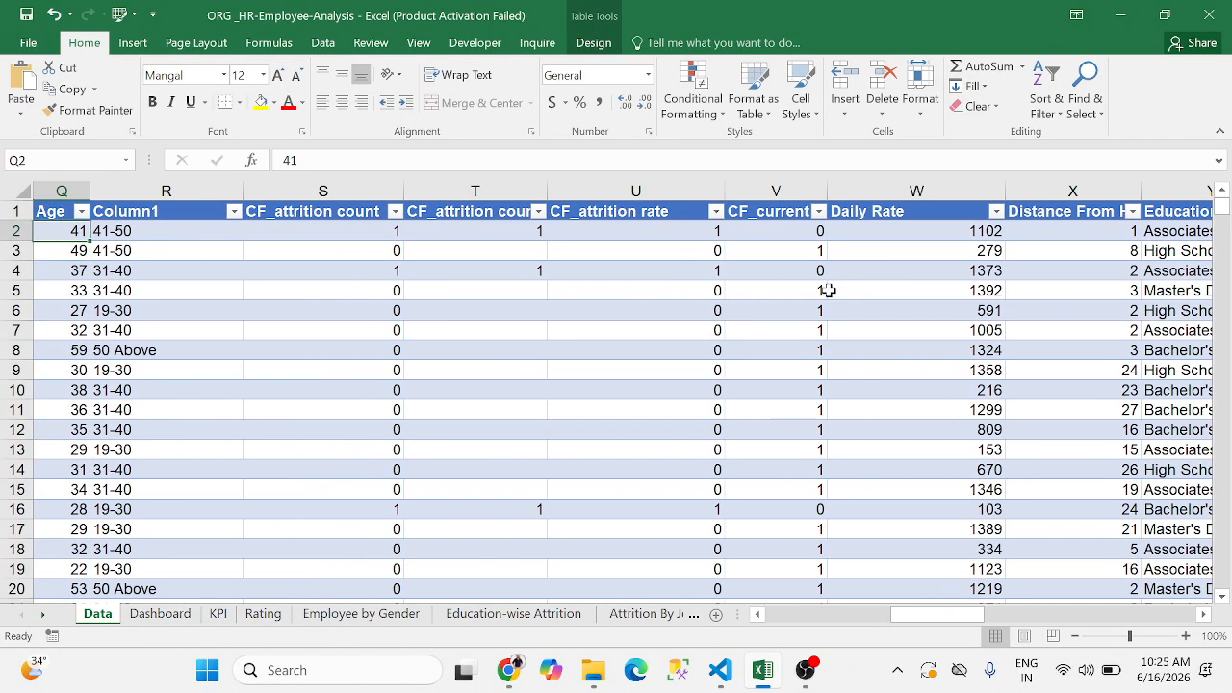
# Look through the filter values of Column1 to see which age bands it contains, then dismiss the list
pyautogui.press('Right')
pyautogui.press('Up')
pyautogui.hotkey('alt', 'Down')
pyautogui.press('Down')
pyautogui.press('Down')
pyautogui.press('Down')
pyautogui.press('Down')
pyautogui.press('Down')
pyautogui.press('Down')
pyautogui.press('Down')
pyautogui.press('Down')
pyautogui.press('Down')
pyautogui.press('Down')
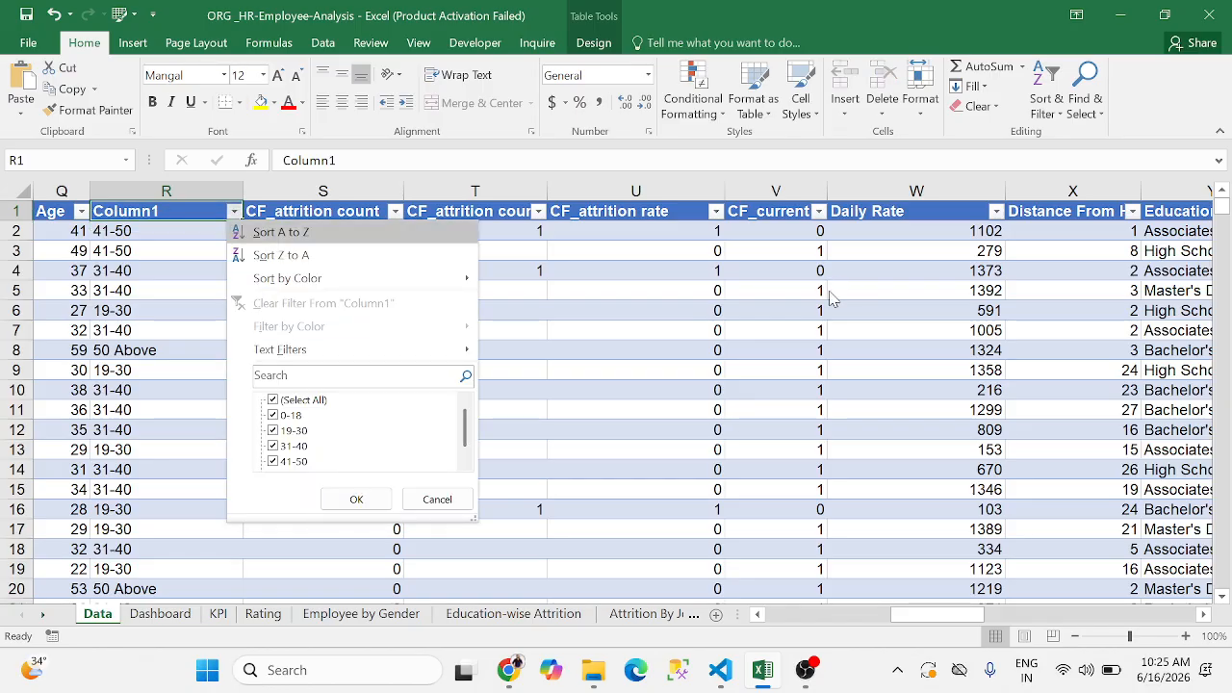
pyautogui.press('Down')
pyautogui.press('Down')
pyautogui.press('Down')
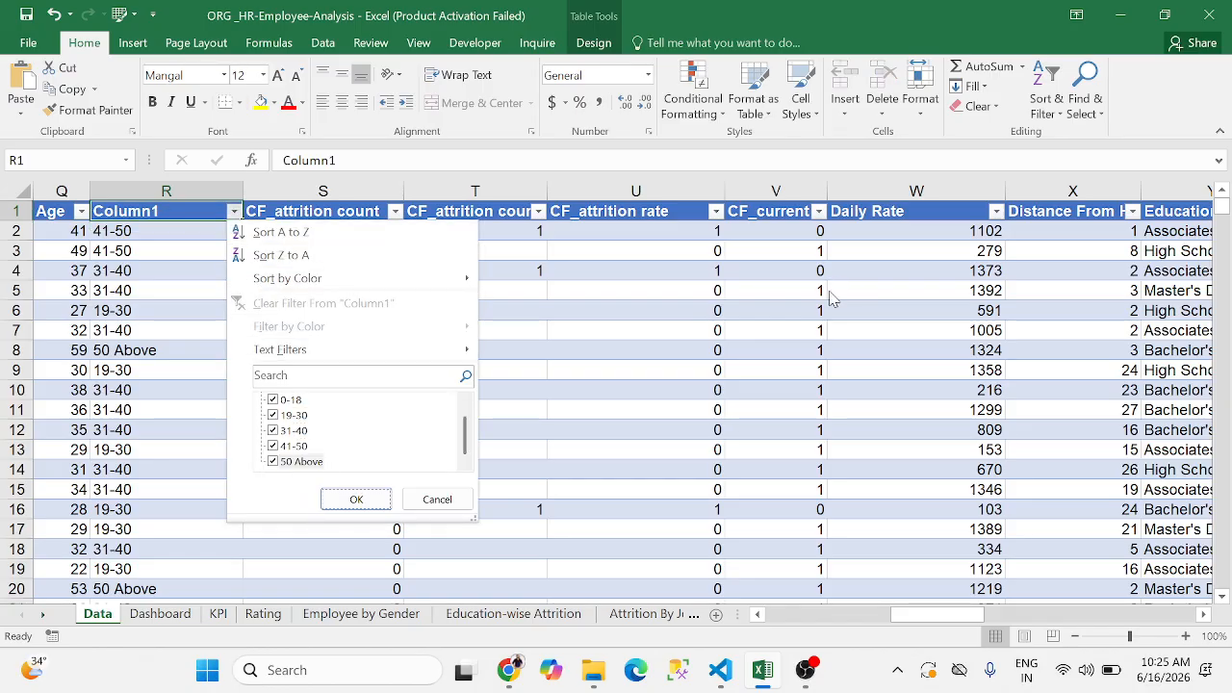
pyautogui.press('Escape')
# Compare the ages in column Q with the bands in Column1 down to row 18
pyautogui.press('Down')
pyautogui.press('Left')
pyautogui.press('Right')
pyautogui.press('Left')
pyautogui.press('Down')
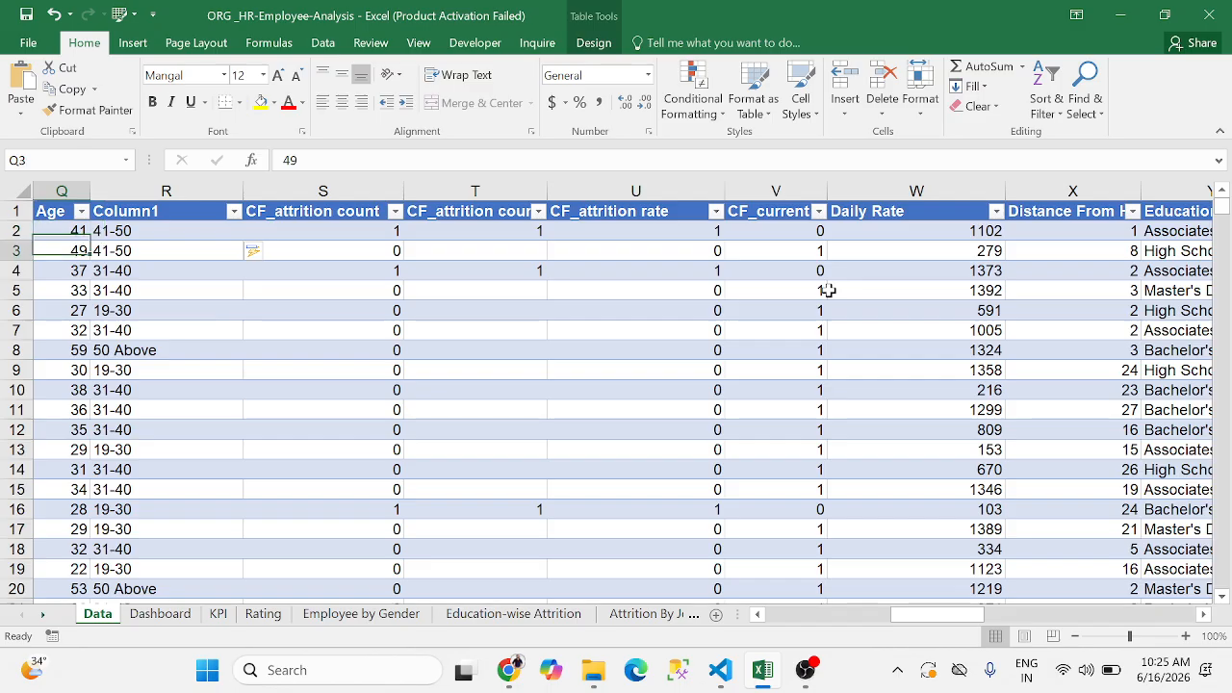
pyautogui.press('Right')
pyautogui.press('Right')
pyautogui.press('Down')
pyautogui.press('Down')
pyautogui.press('Down')
pyautogui.press('Down')
pyautogui.press('Left')
pyautogui.press('Down')
pyautogui.press('Down')
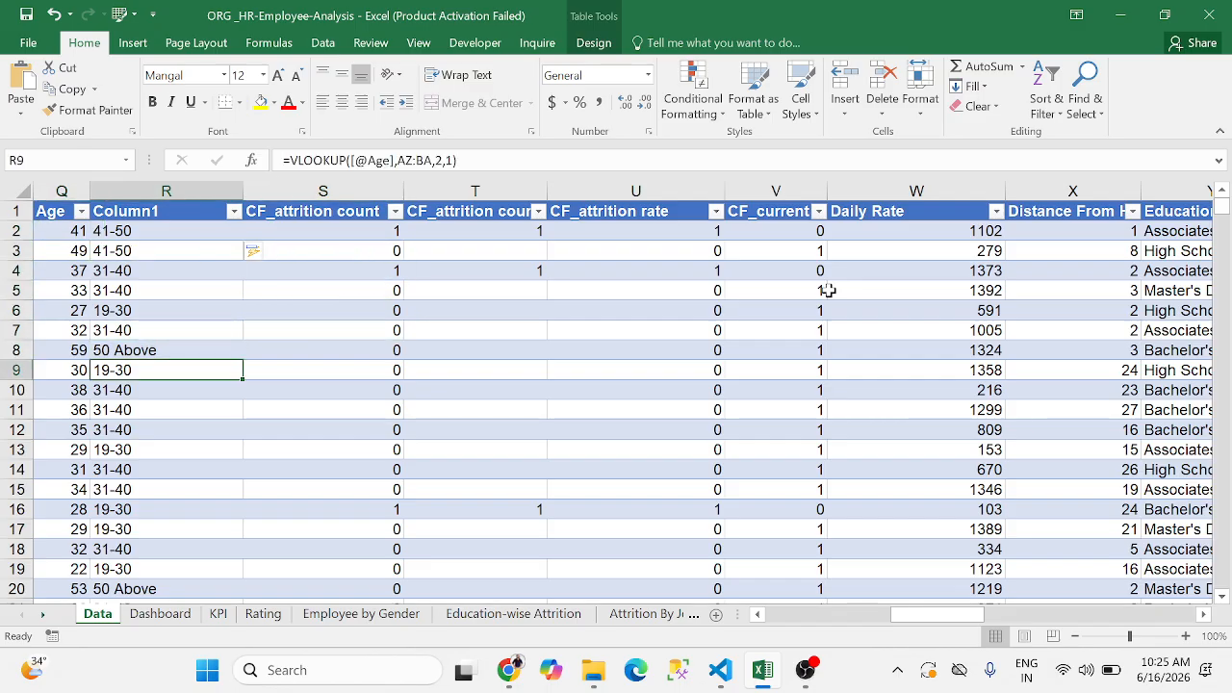
pyautogui.press('Down')
pyautogui.press('Down')
pyautogui.press('Down')
pyautogui.press('Down')
pyautogui.press('Down')
pyautogui.press('Down')
pyautogui.press('Down')
pyautogui.press('Down')
pyautogui.press('Down')
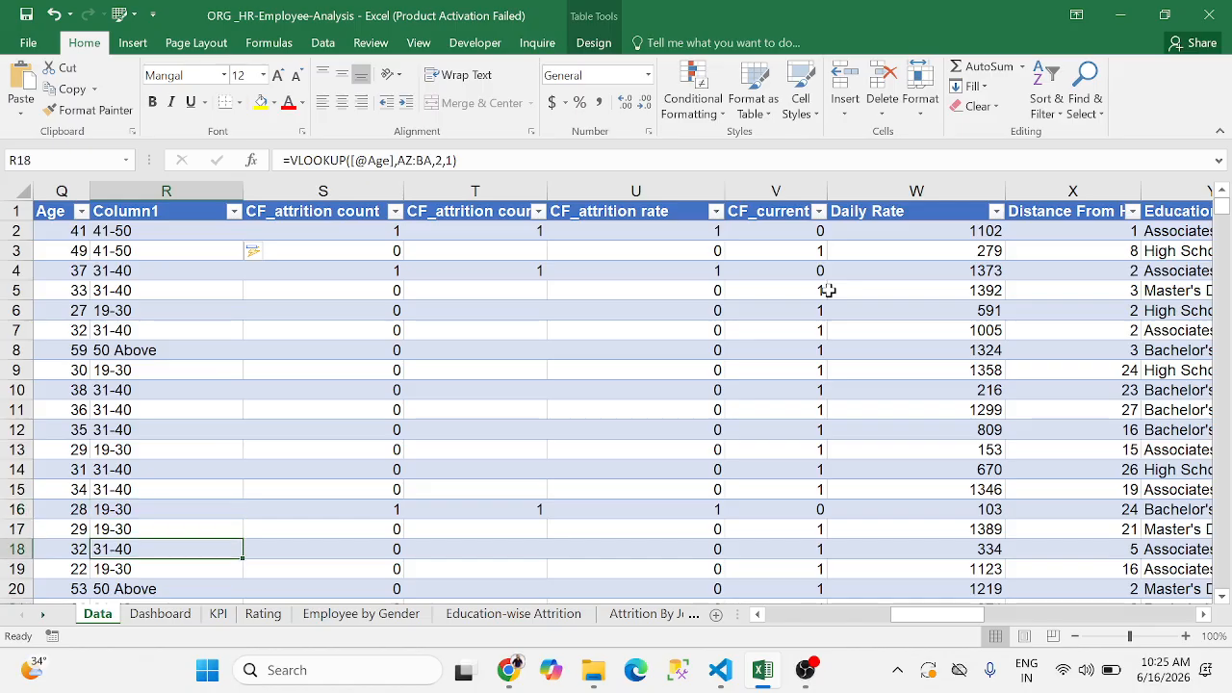
# Delete the whole Column1 column beside Age and return to the Age header in Q1
pyautogui.hotkey('ctrl', 'space')
pyautogui.hotkey('ctrl', 'space')
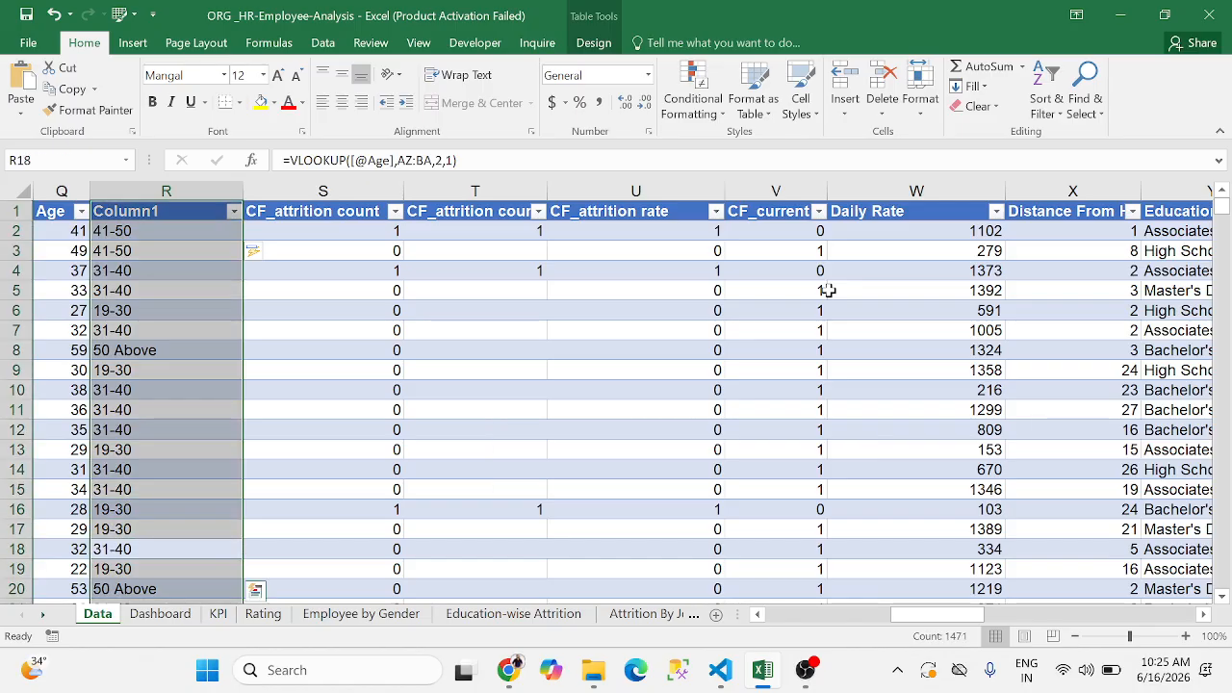
pyautogui.hotkey('ctrl', '-')
pyautogui.press('Left')
pyautogui.press('Up')
pyautogui.hotkey('ctrl', 'Up')
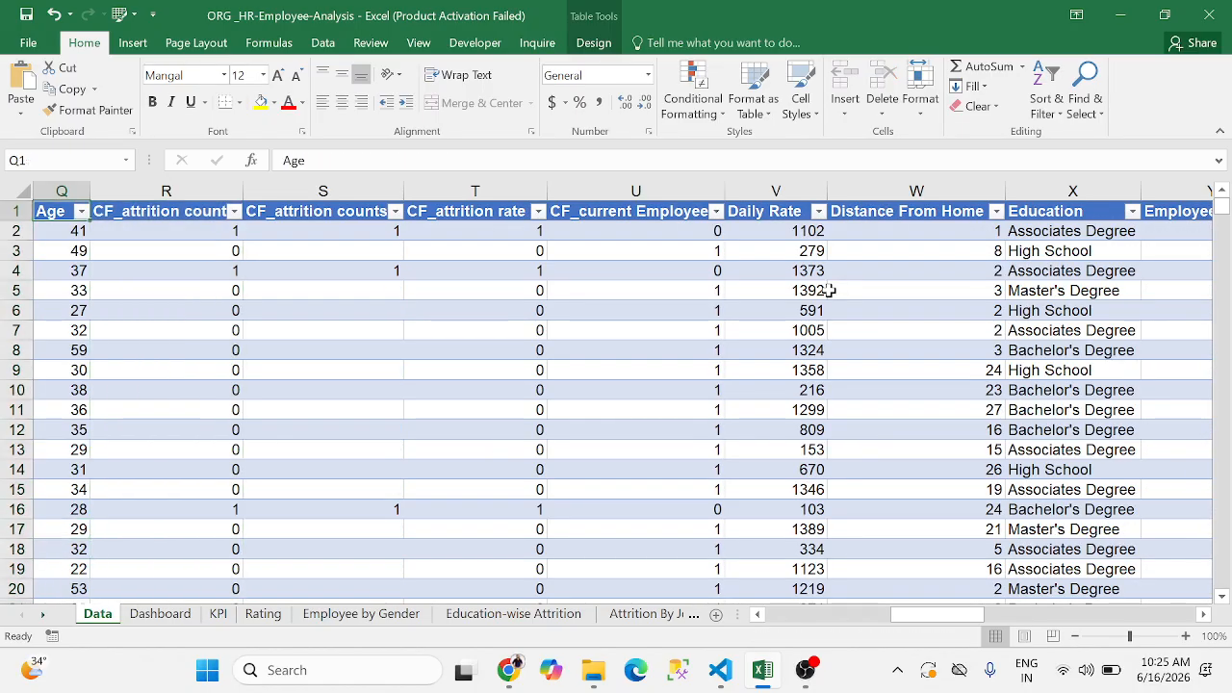
# Review the existing CF_age band column in the table, then view the charts on the Dashboard sheet
pyautogui.hotkey('ctrl', 'Left')
pyautogui.press('Right')
pyautogui.press('Right')
pyautogui.hotkey('ctrl', 'shift', 'Down')
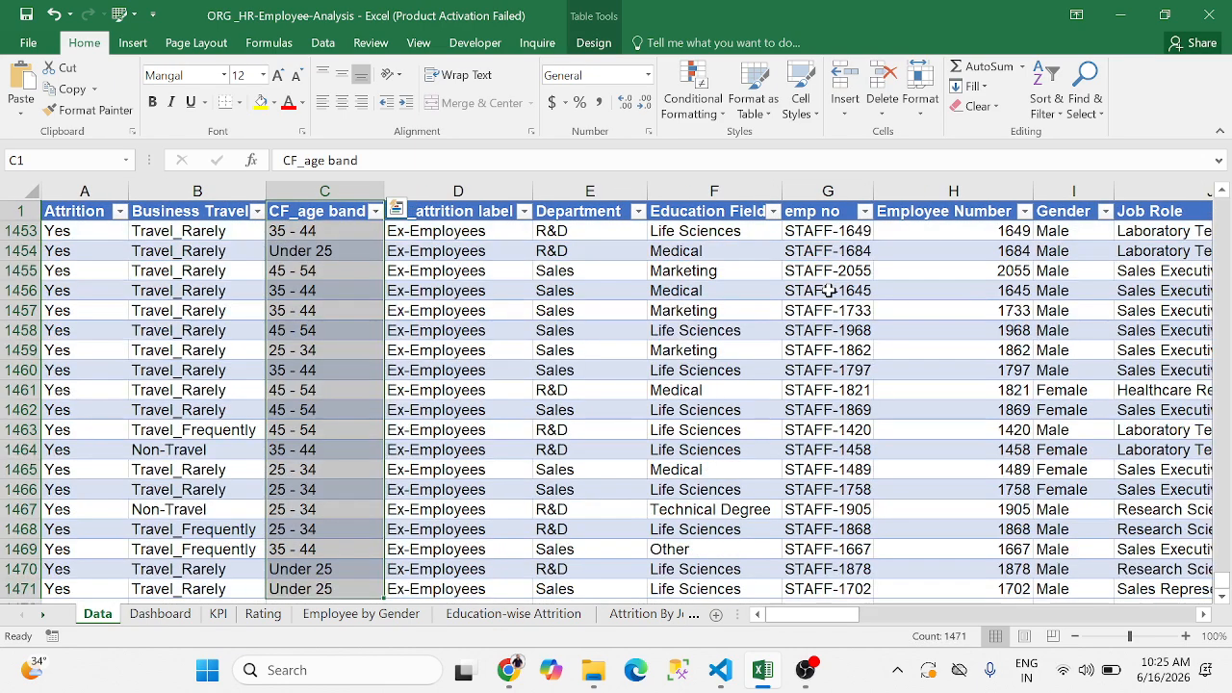
pyautogui.press('Right')
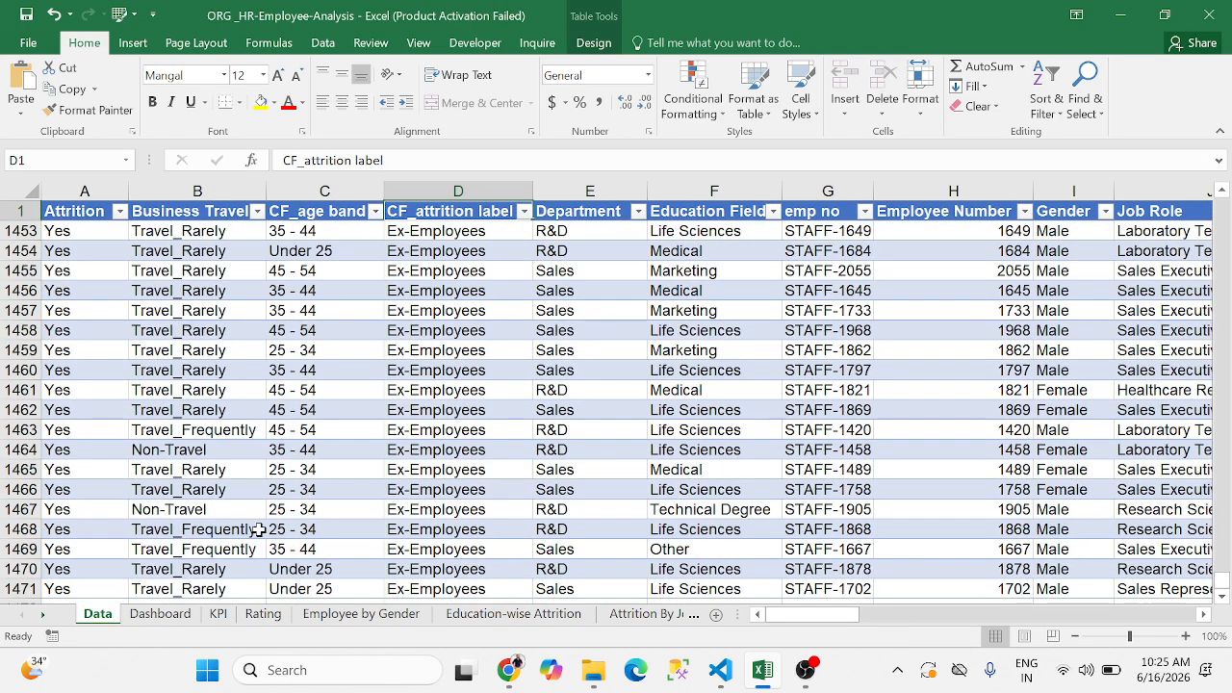
pyautogui.click(160, 613)
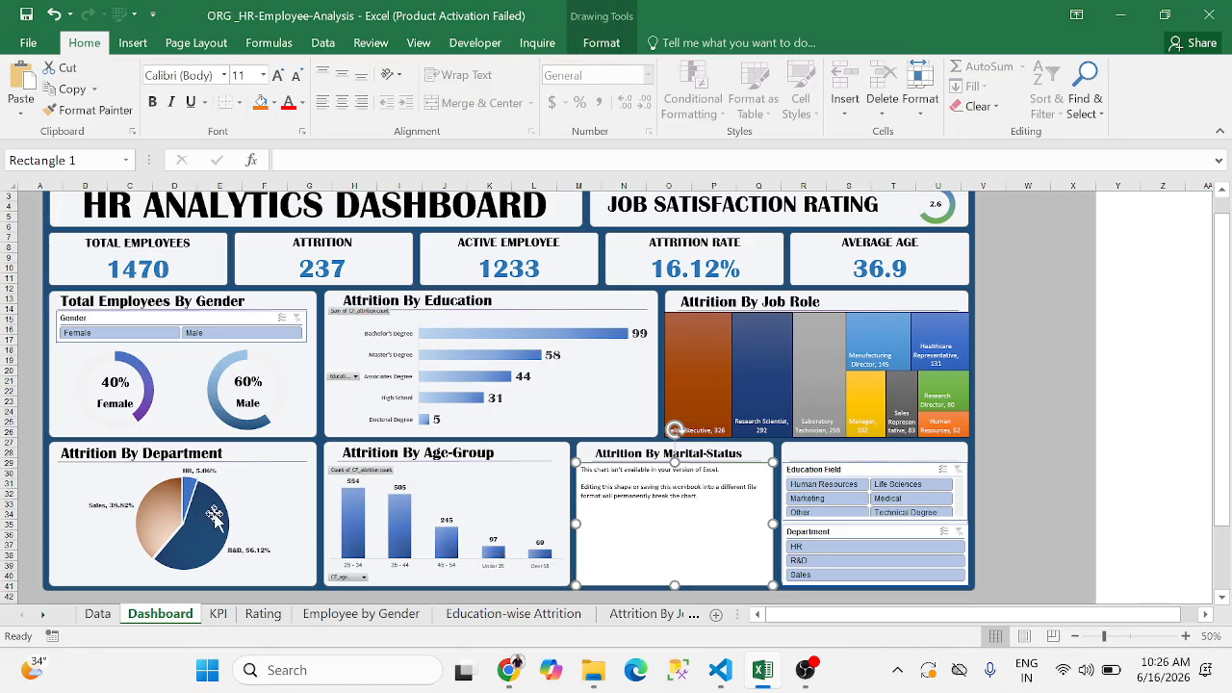
pyautogui.moveTo(218, 521)
# Create a PivotTable from the employee table Table1 on the Data sheet, placed on a new worksheet
pyautogui.click(97, 614)
pyautogui.click(108, 212)
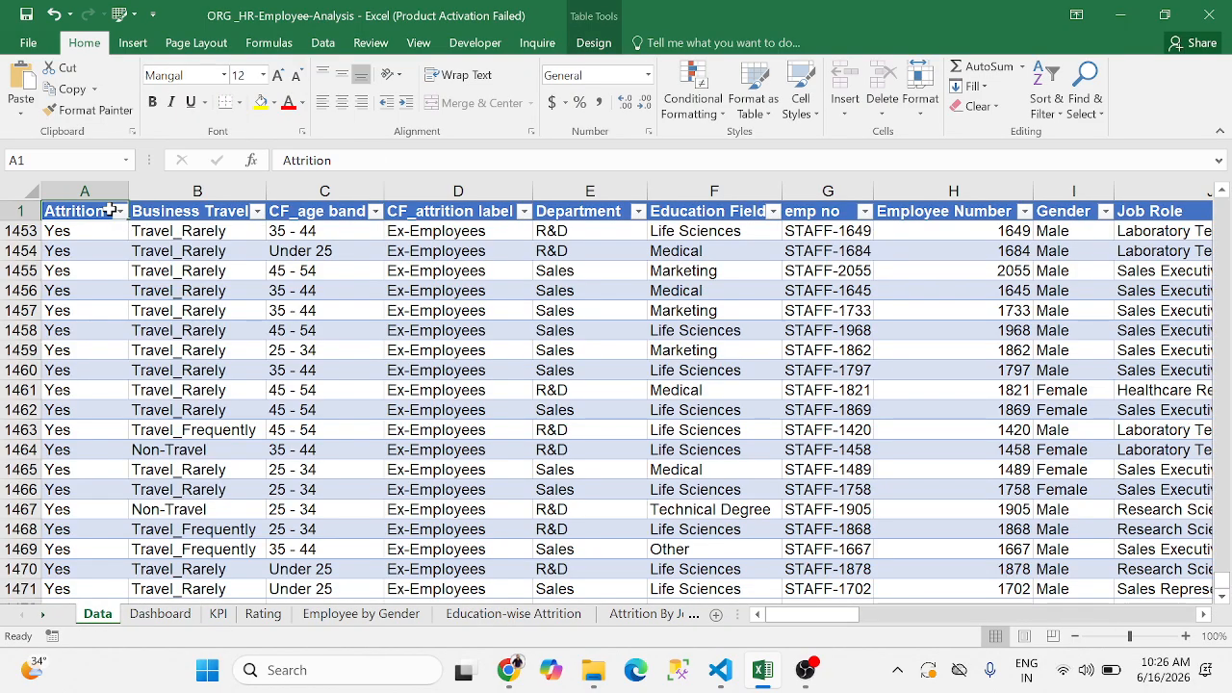
pyautogui.hotkey('ctrl', 'shift', 'End')
pyautogui.click(135, 42)
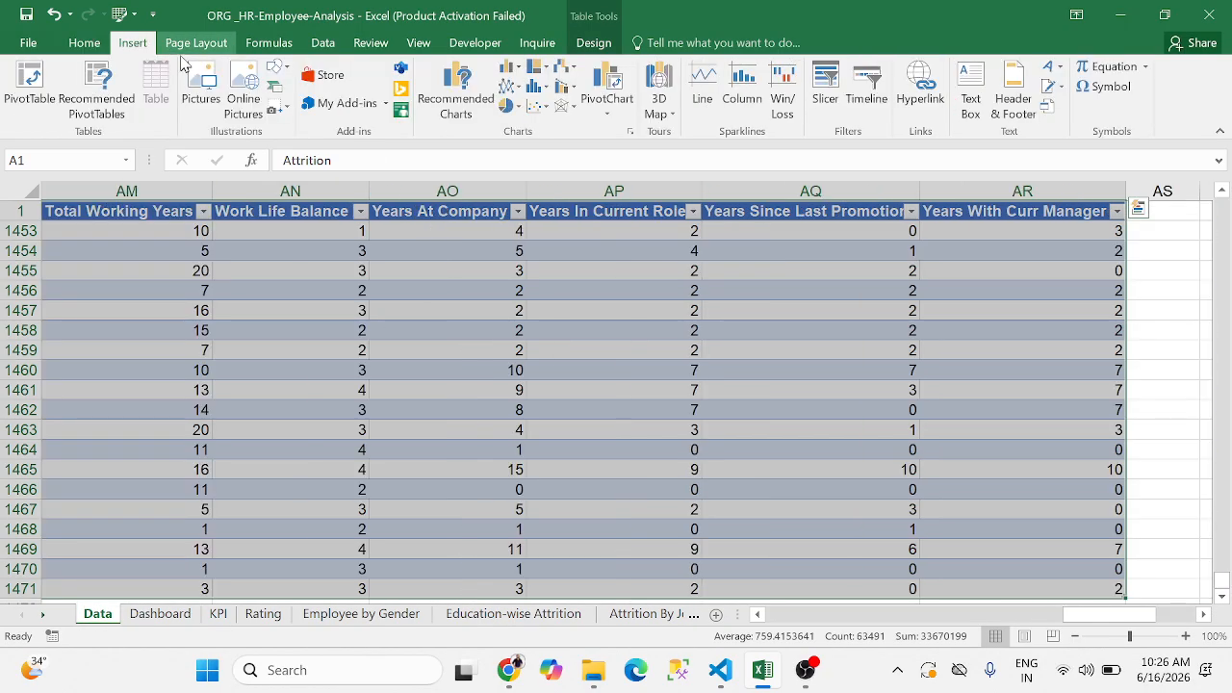
pyautogui.click(30, 79)
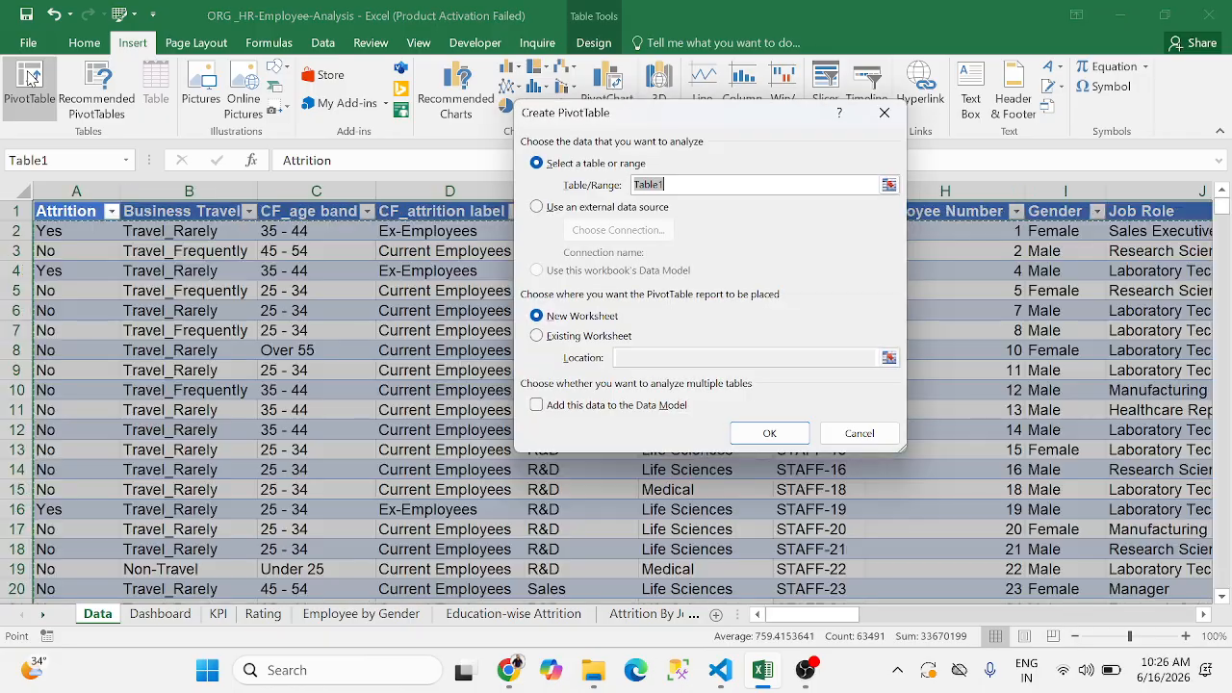
pyautogui.click(775, 432)
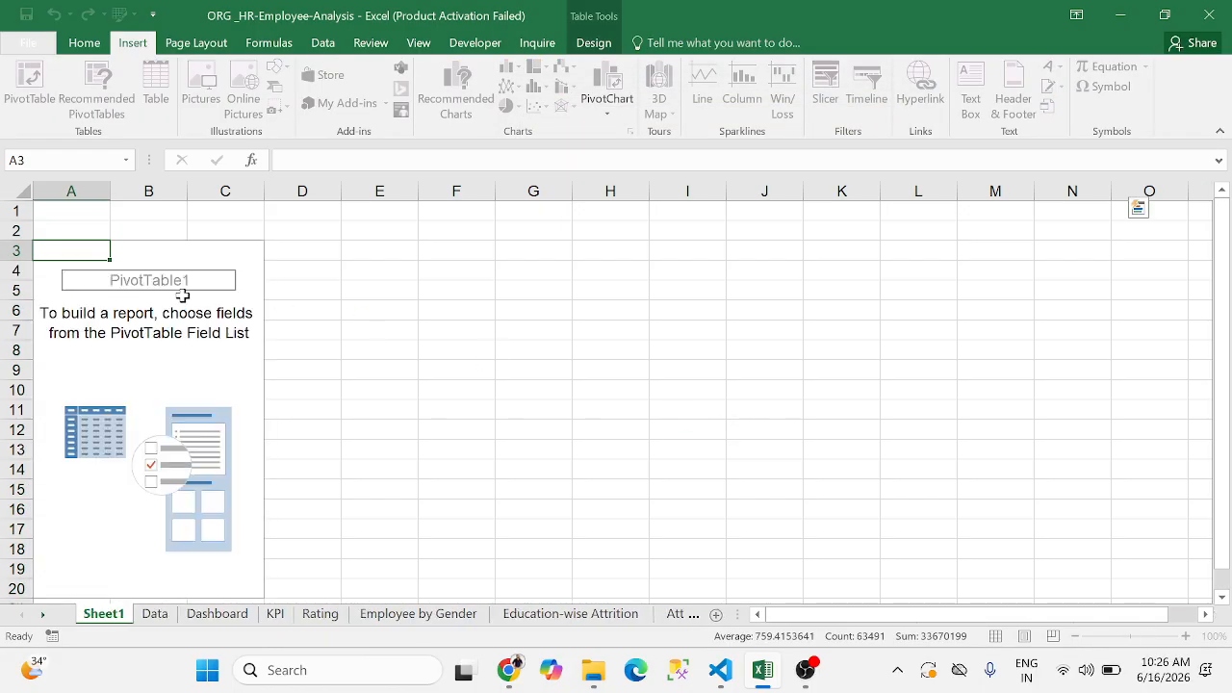
# Add the Attrition field to the PivotTable's values as a count
pyautogui.click(1018, 263)
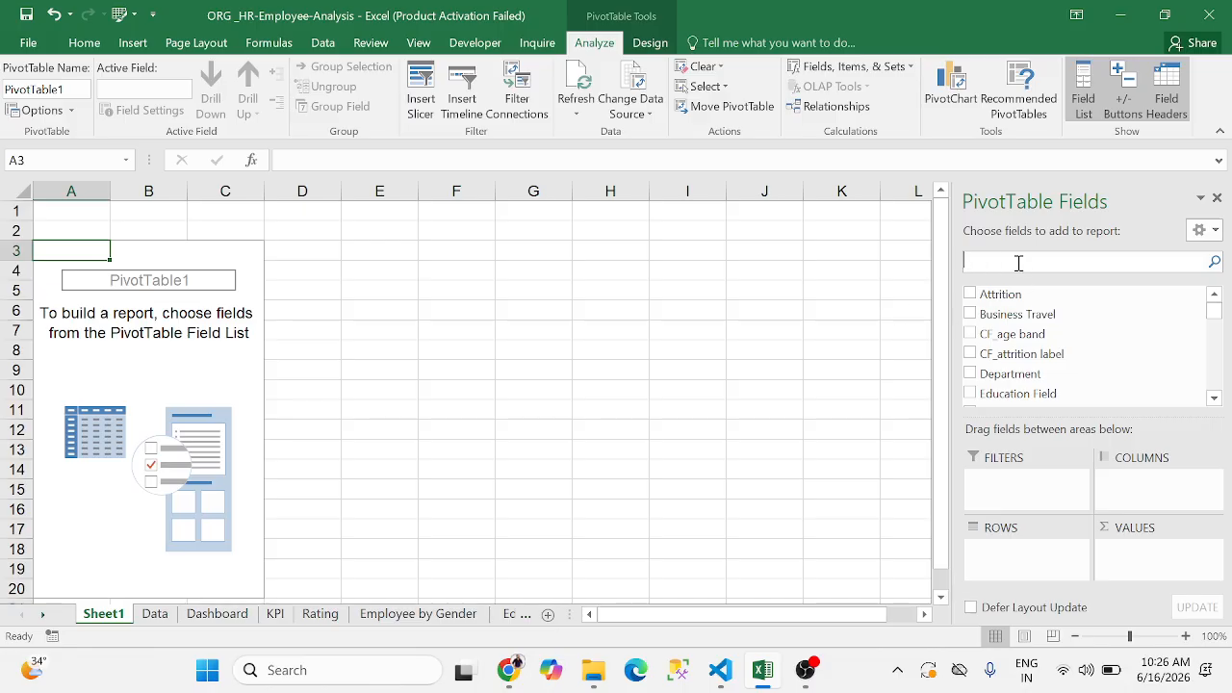
pyautogui.write('tot')
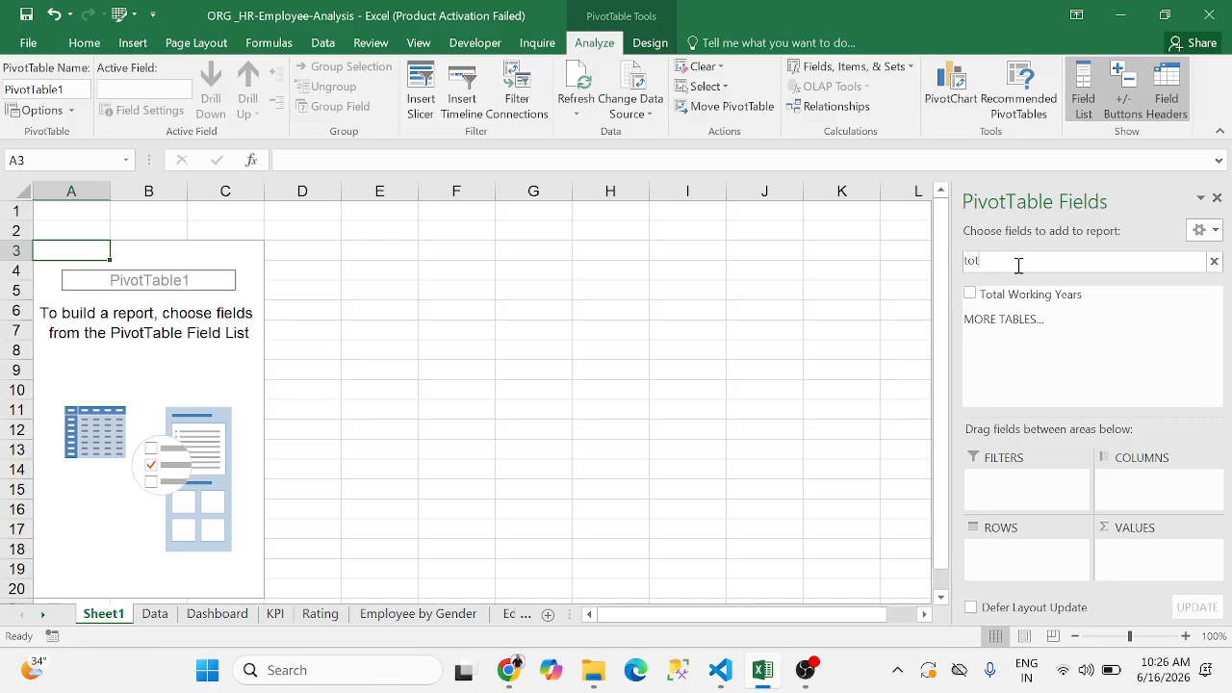
pyautogui.press('BackSpace')
pyautogui.press('BackSpace')
pyautogui.press('BackSpace')
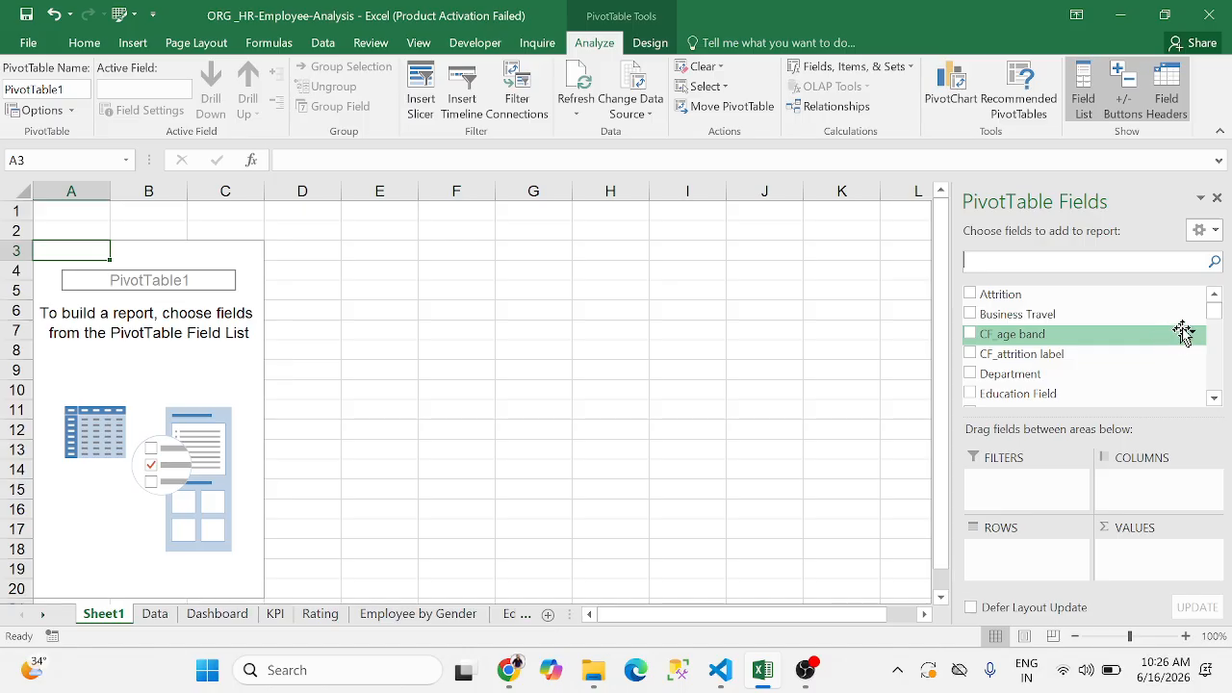
pyautogui.moveTo(1183, 298); pyautogui.dragTo(1211, 574)
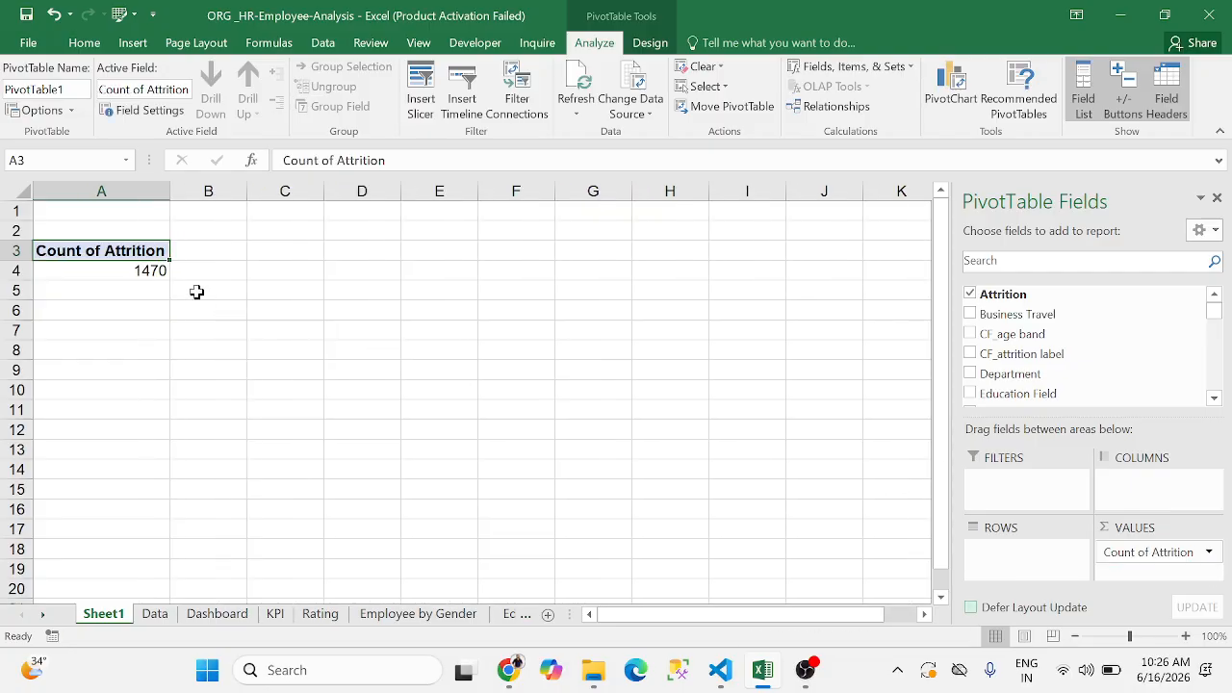
pyautogui.click(197, 292)
pyautogui.press('Left')
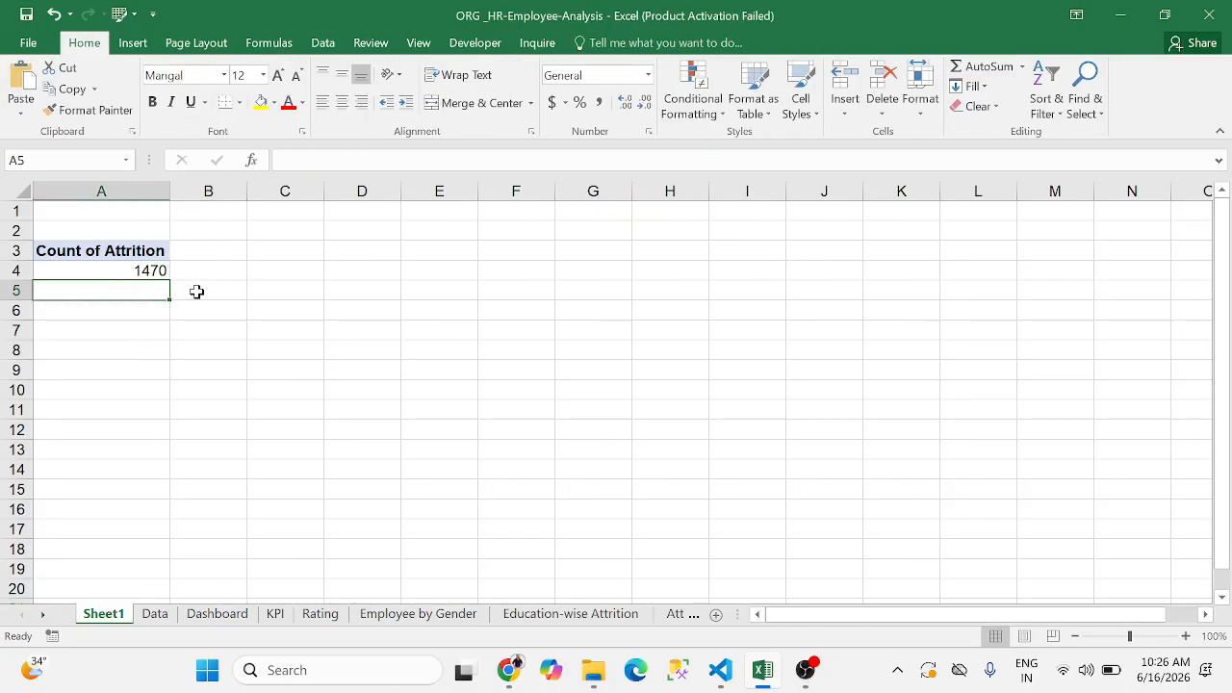
pyautogui.press('Up')
pyautogui.press('Up')
pyautogui.hotkey('shift', 'Down')
pyautogui.hotkey('ctrl', 'c')
pyautogui.press('Down')
pyautogui.press('Down')
pyautogui.press('Down')
pyautogui.press('Down')
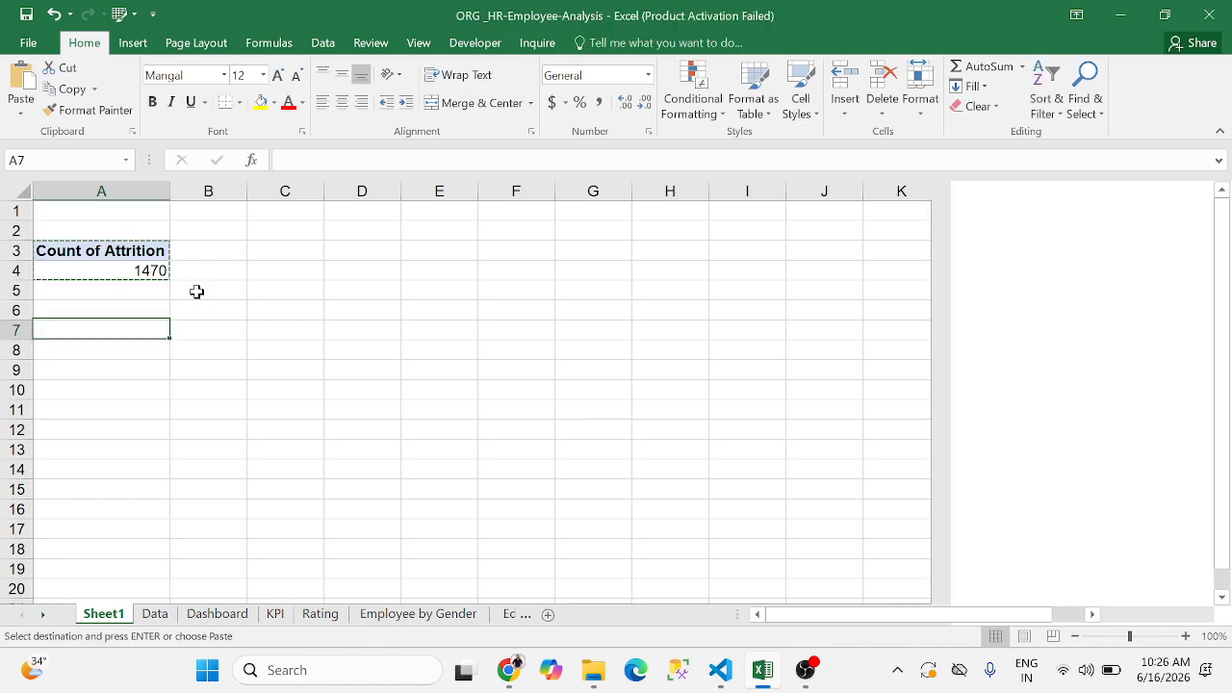
pyautogui.press('Up')
pyautogui.press('Up')
pyautogui.press('Up')
pyautogui.press('Escape')
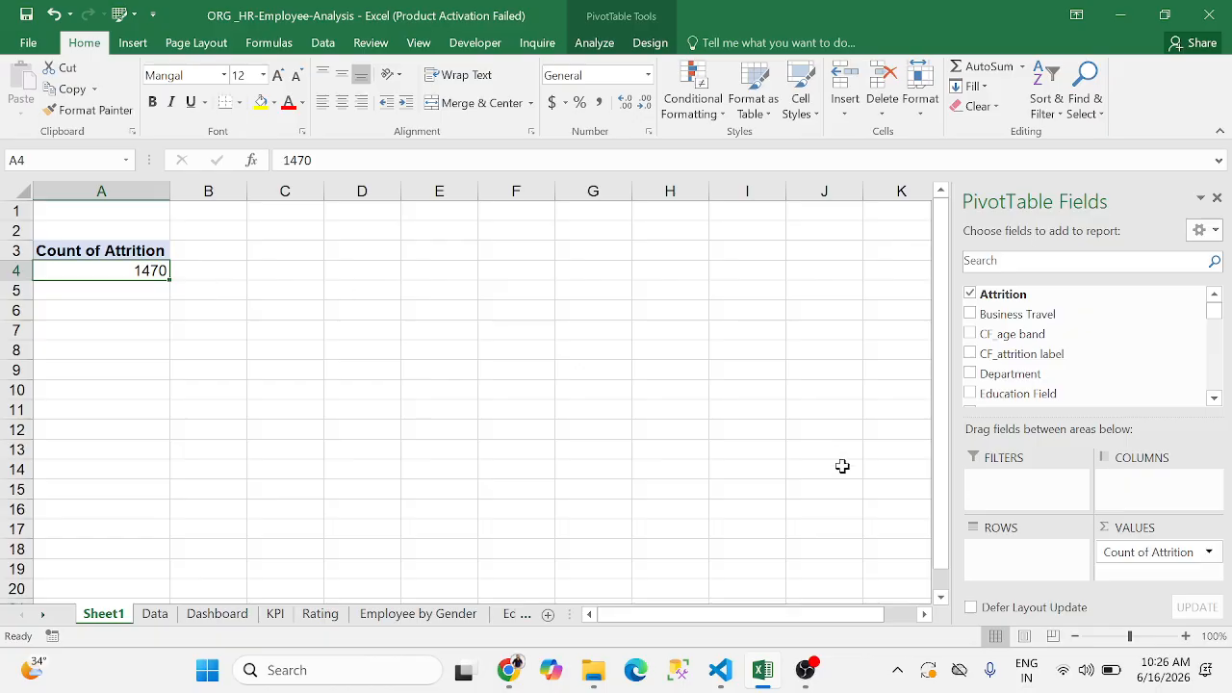
# Find the Gender field and add it to the PivotTable's rows
pyautogui.click(1044, 261)
pyautogui.write('gen')
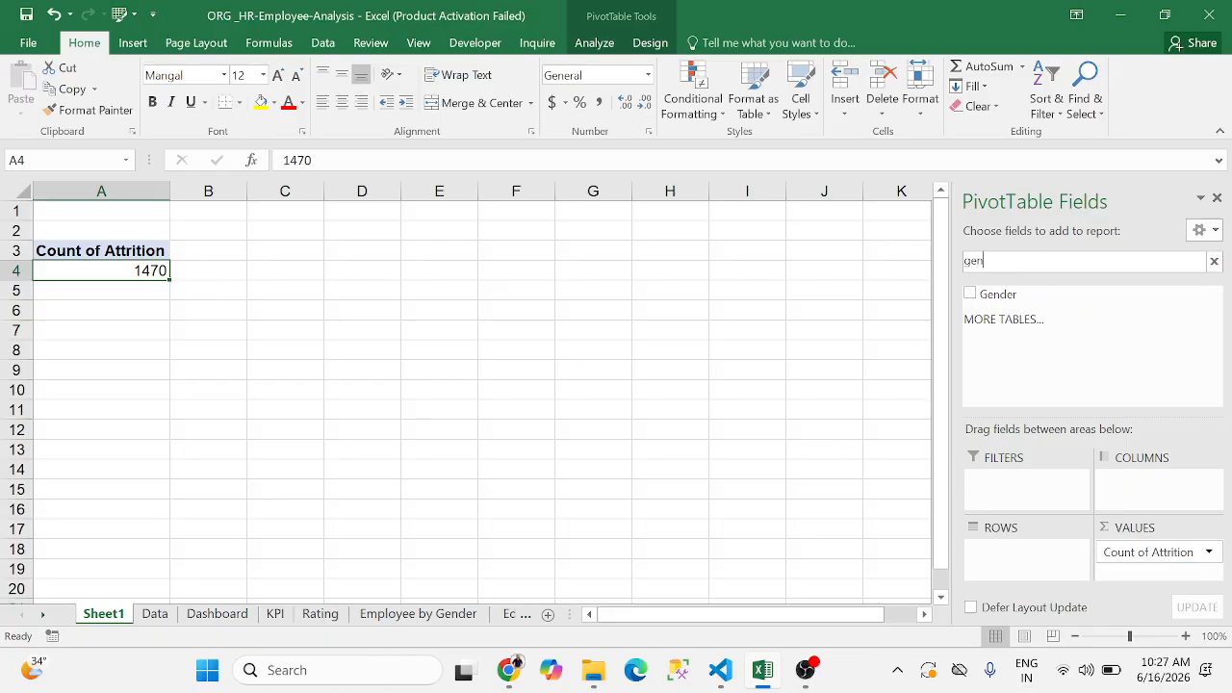
pyautogui.moveTo(1037, 298); pyautogui.dragTo(1013, 571)
pyautogui.click(265, 276)
pyautogui.click(424, 288)
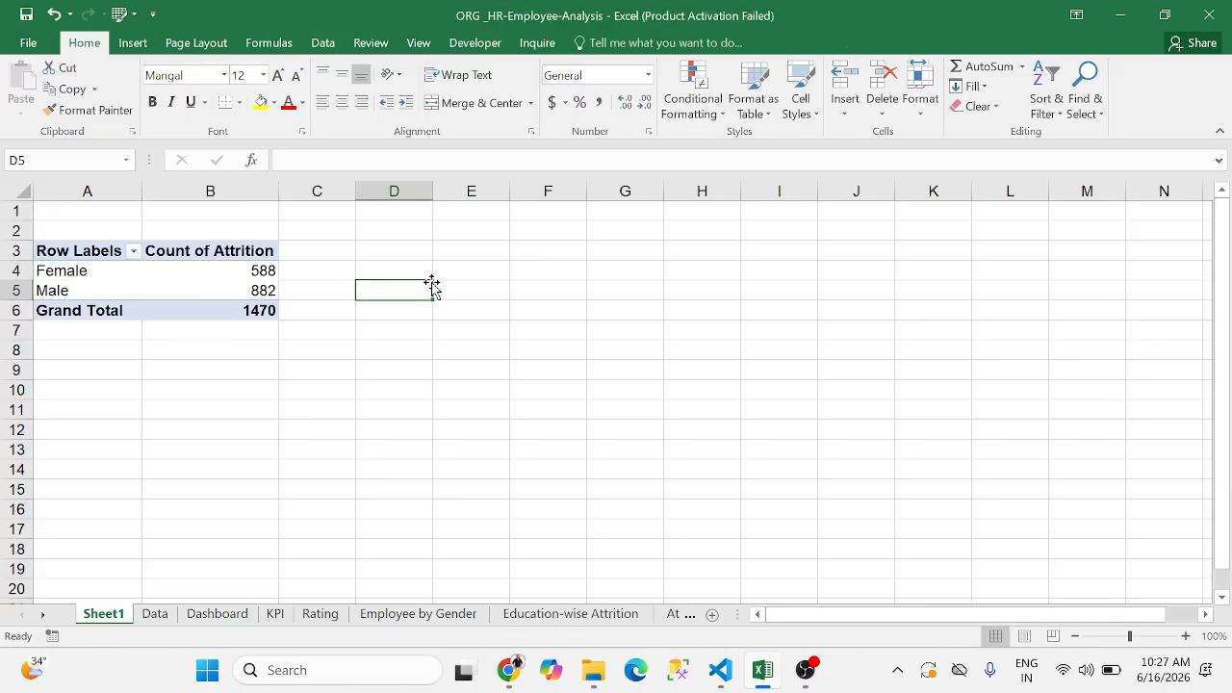
# Enter =B4/1470 in D4 and fill the formula down to D5 for each gender's share
pyautogui.click(395, 271)
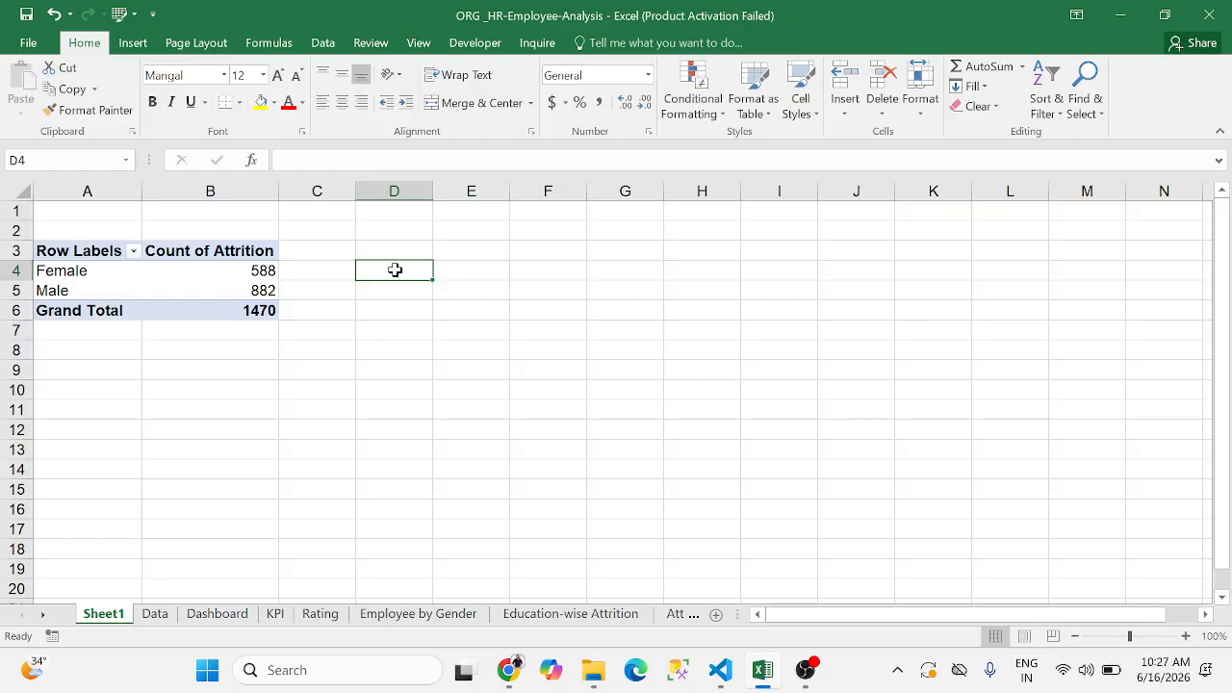
pyautogui.write('=')
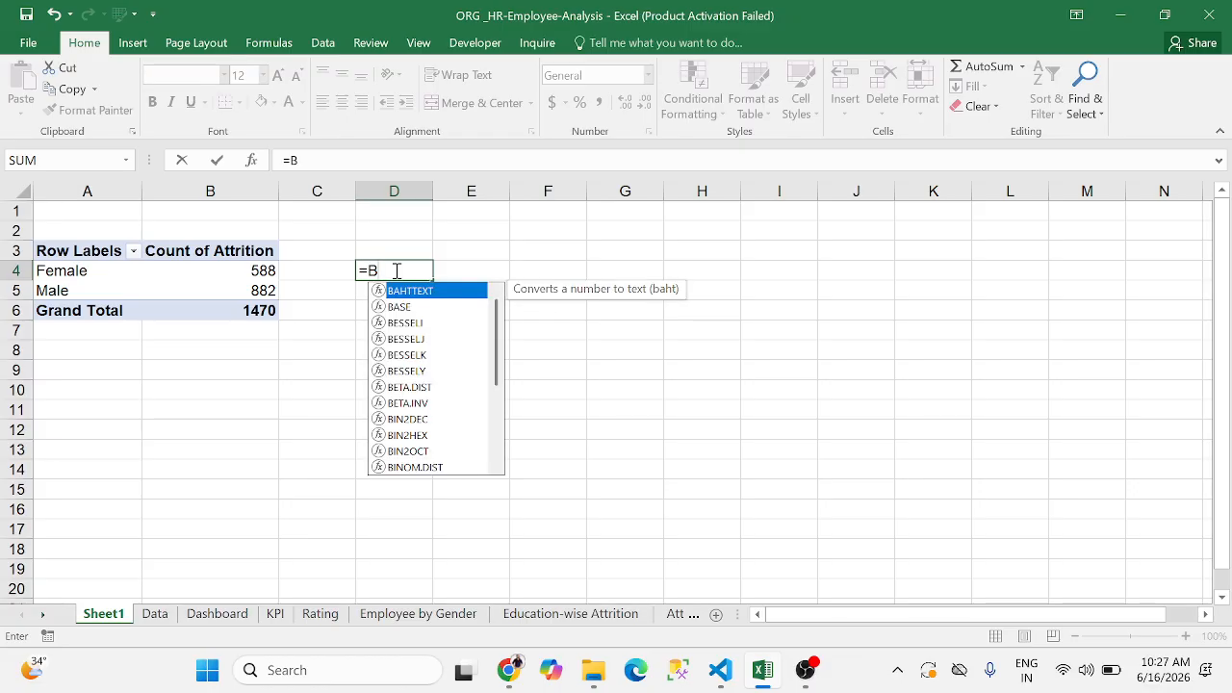
pyautogui.write('B4/1470')
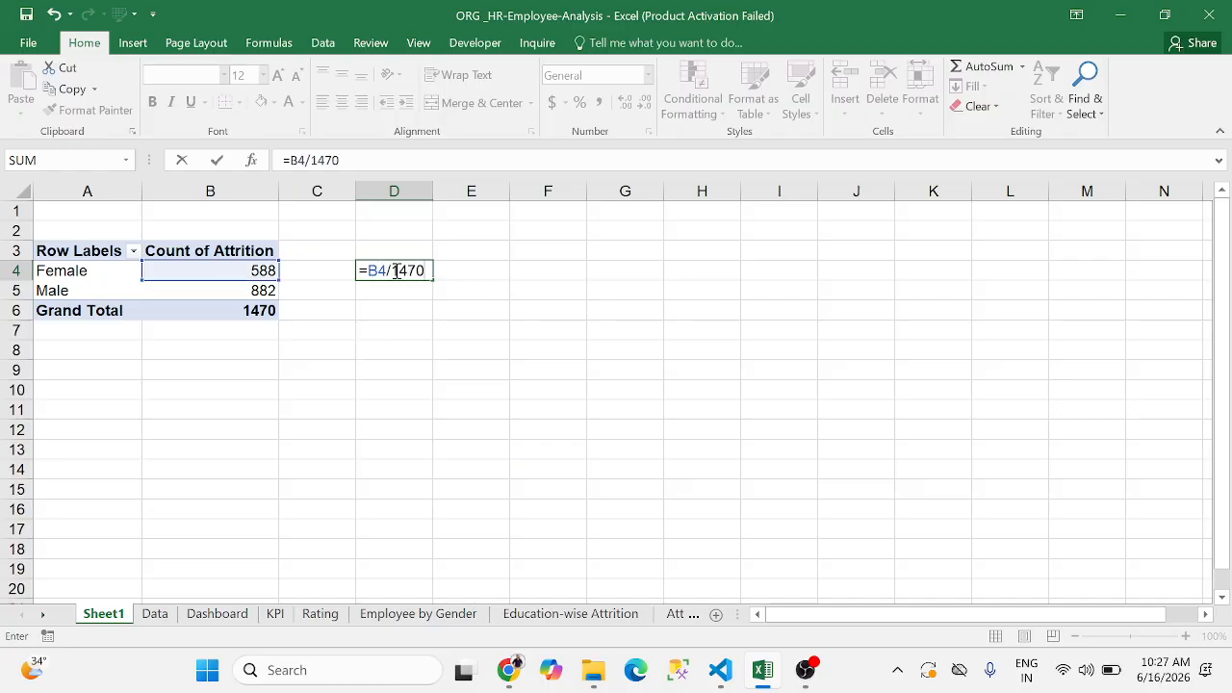
pyautogui.press('Return')
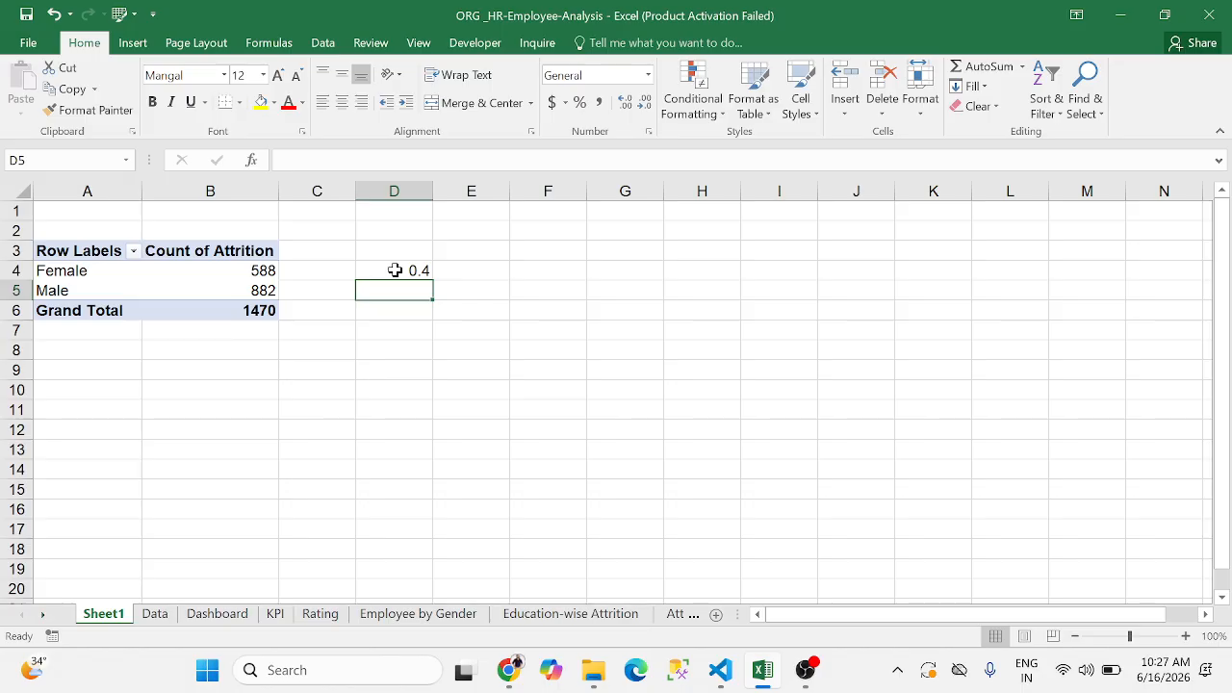
pyautogui.hotkey('ctrl', 'd')
pyautogui.press('F2')
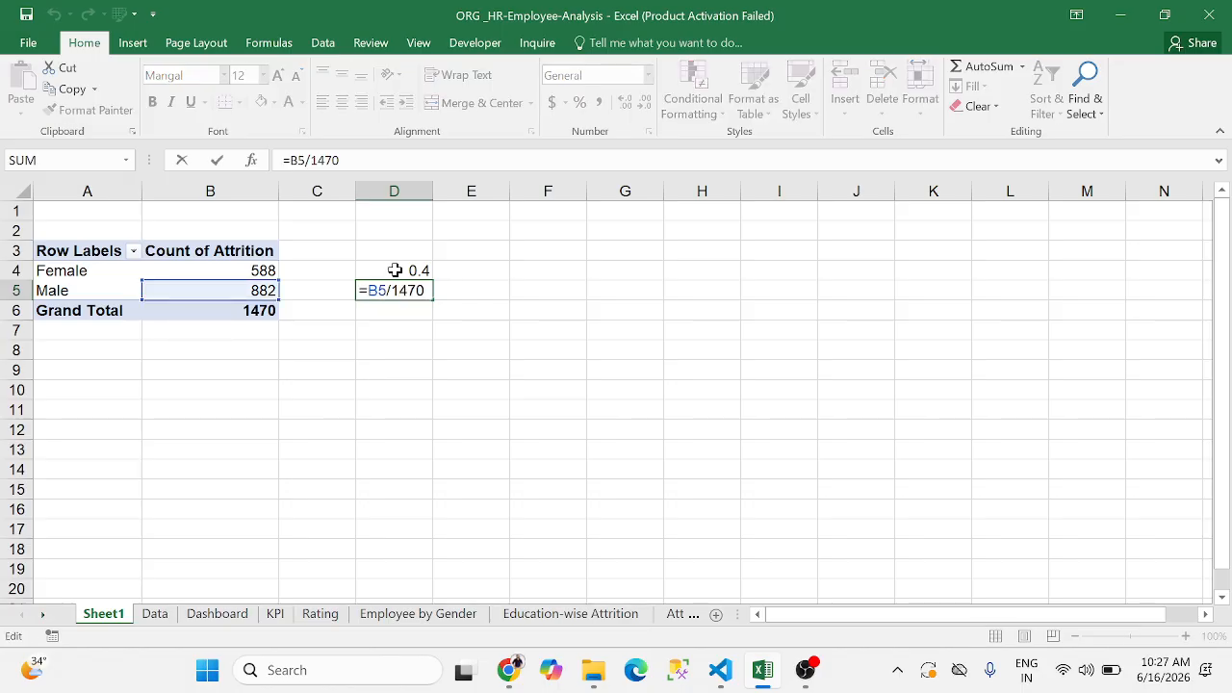
pyautogui.press('Return')
# Format the gender shares in D4:D5 as percentages
pyautogui.press('Up')
pyautogui.hotkey('shift', 'Up')
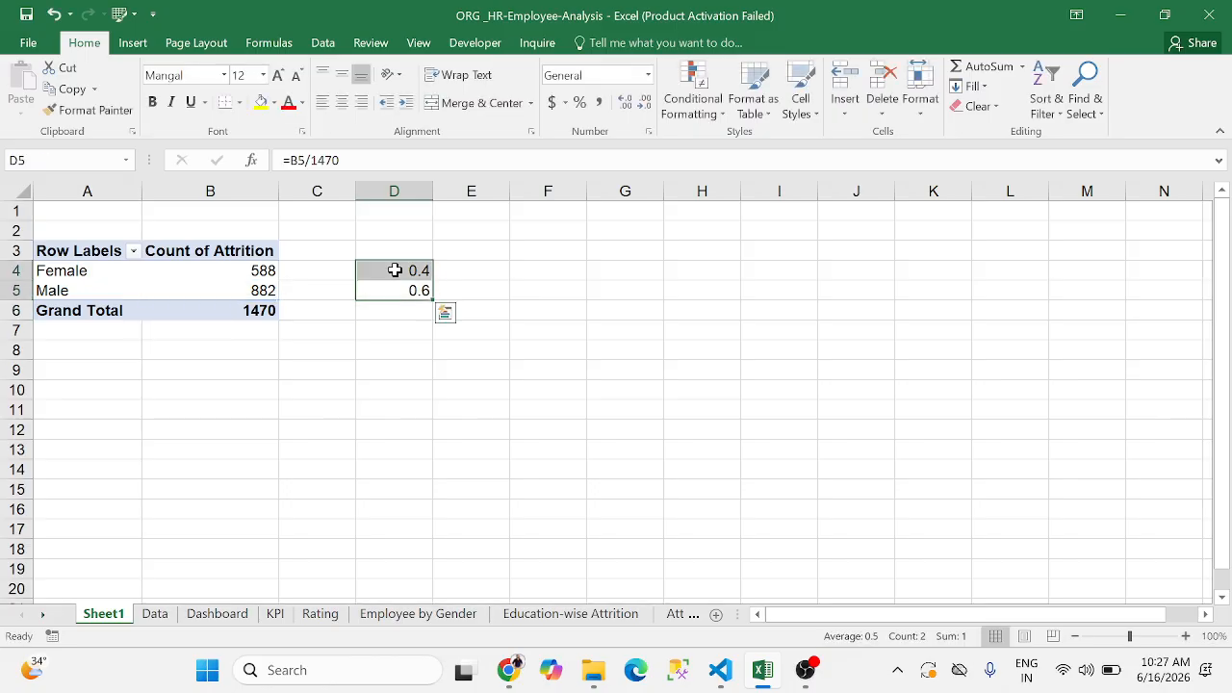
pyautogui.click(579, 102)
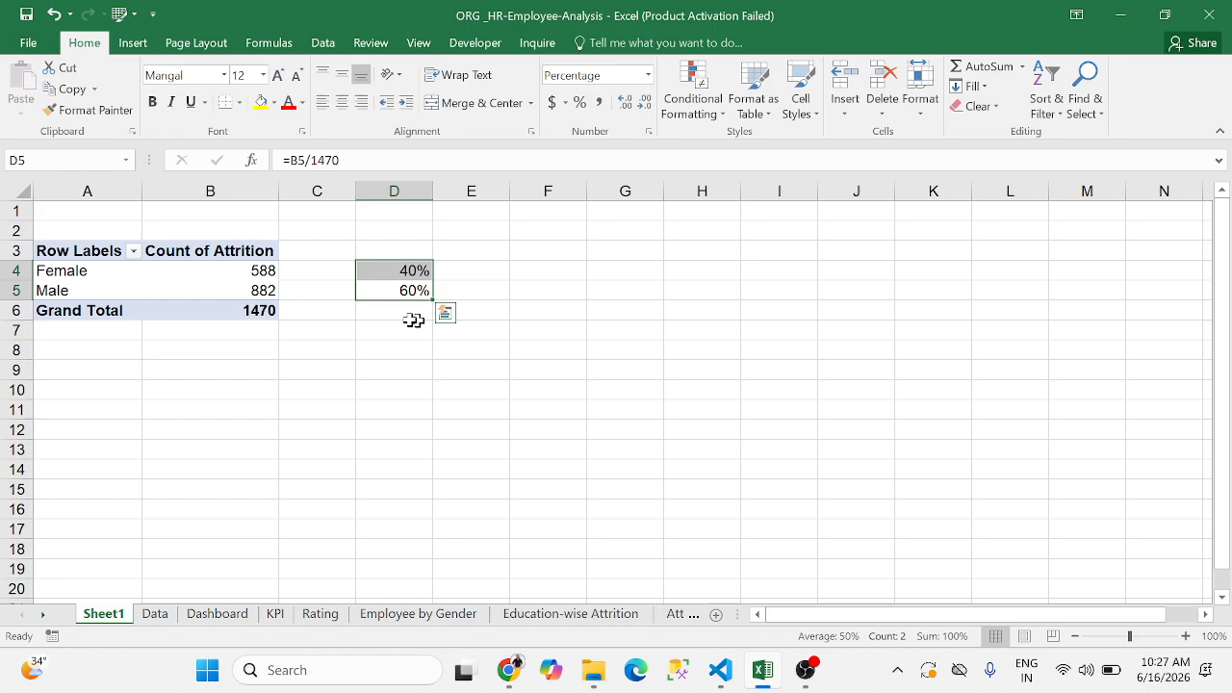
# Label the percentages beside the PivotTable with Female in C4 and Male in C5
pyautogui.click(225, 273)
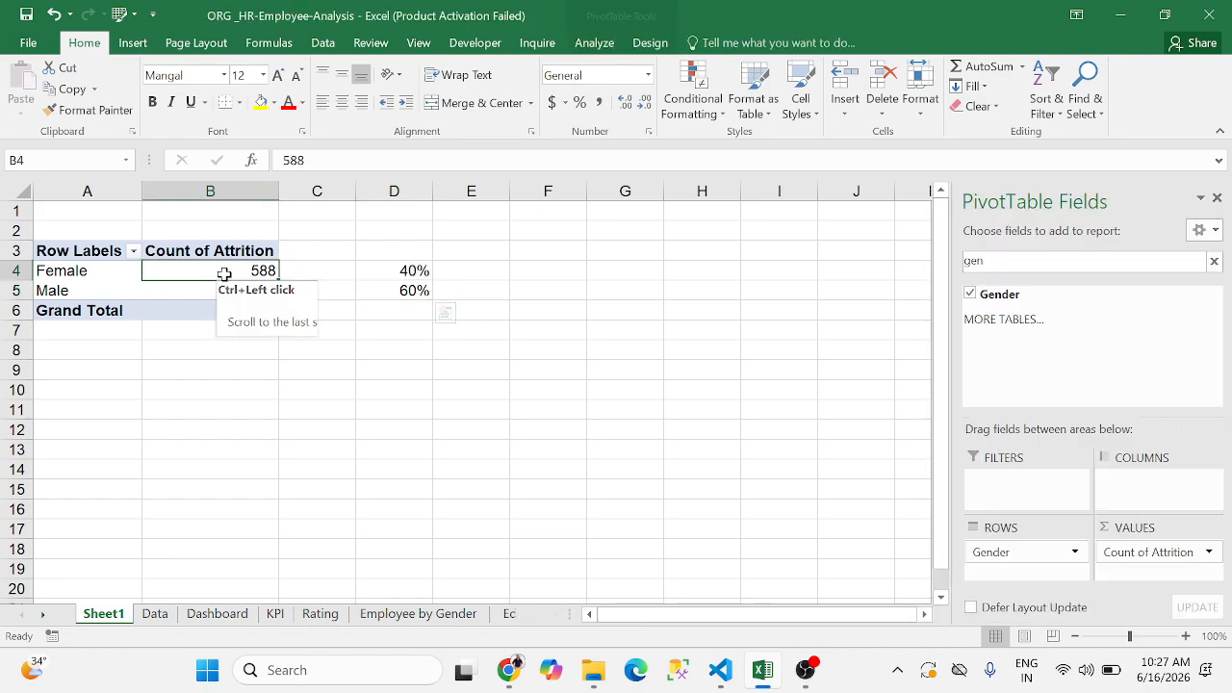
pyautogui.click(327, 273)
pyautogui.write('Male')
pyautogui.press('Return')
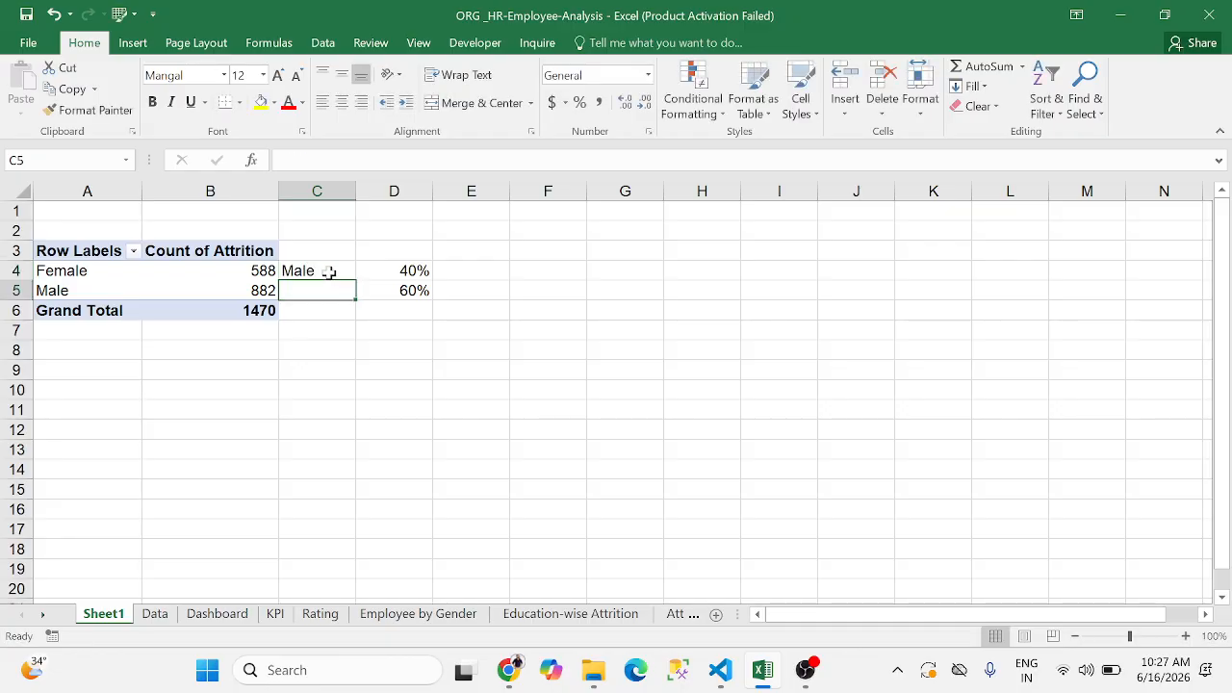
pyautogui.click(328, 273)
pyautogui.write('Fe')
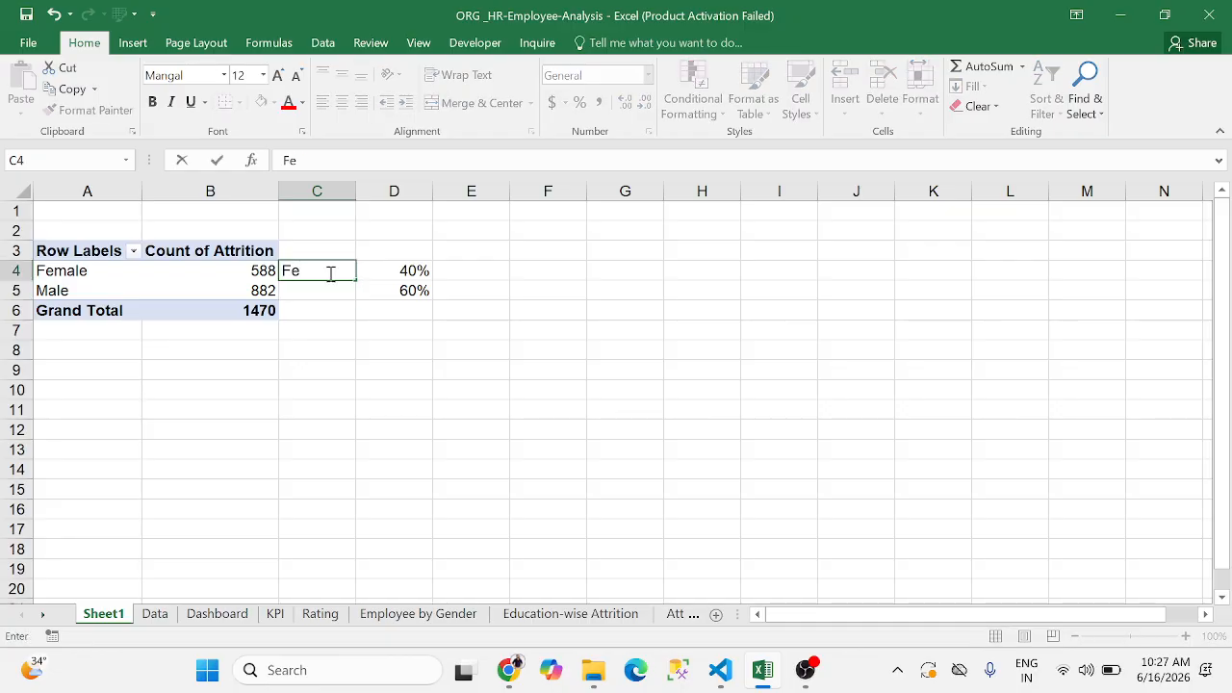
pyautogui.write('male')
pyautogui.press('Return')
pyautogui.write('Male')
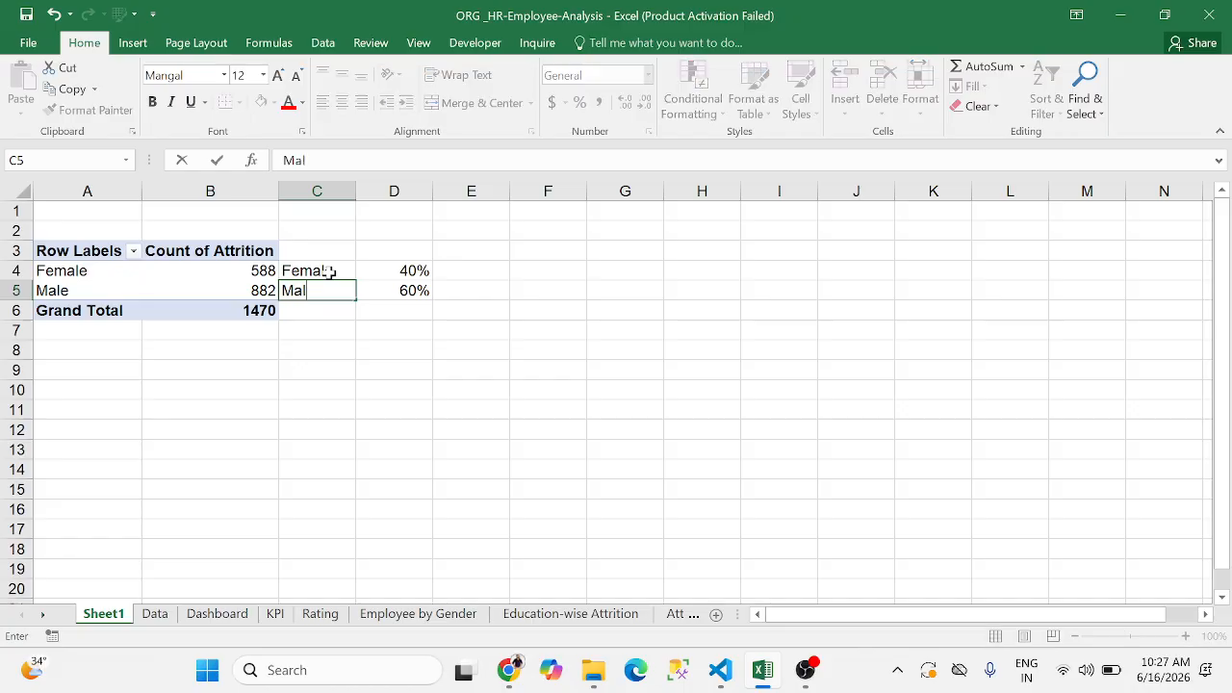
pyautogui.press('Return')
pyautogui.click(328, 273)
pyautogui.hotkey('shift', 'Down')
pyautogui.hotkey('shift', 'Right')
pyautogui.hotkey('shift', 'Down')
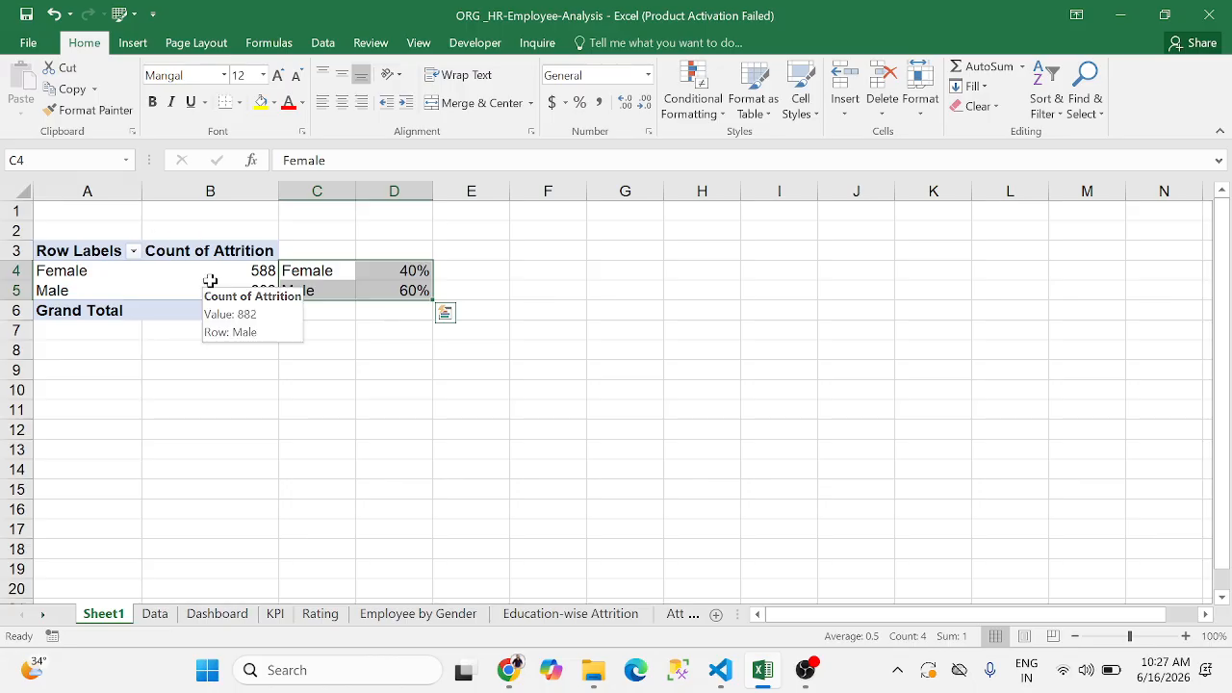
pyautogui.click(491, 326)
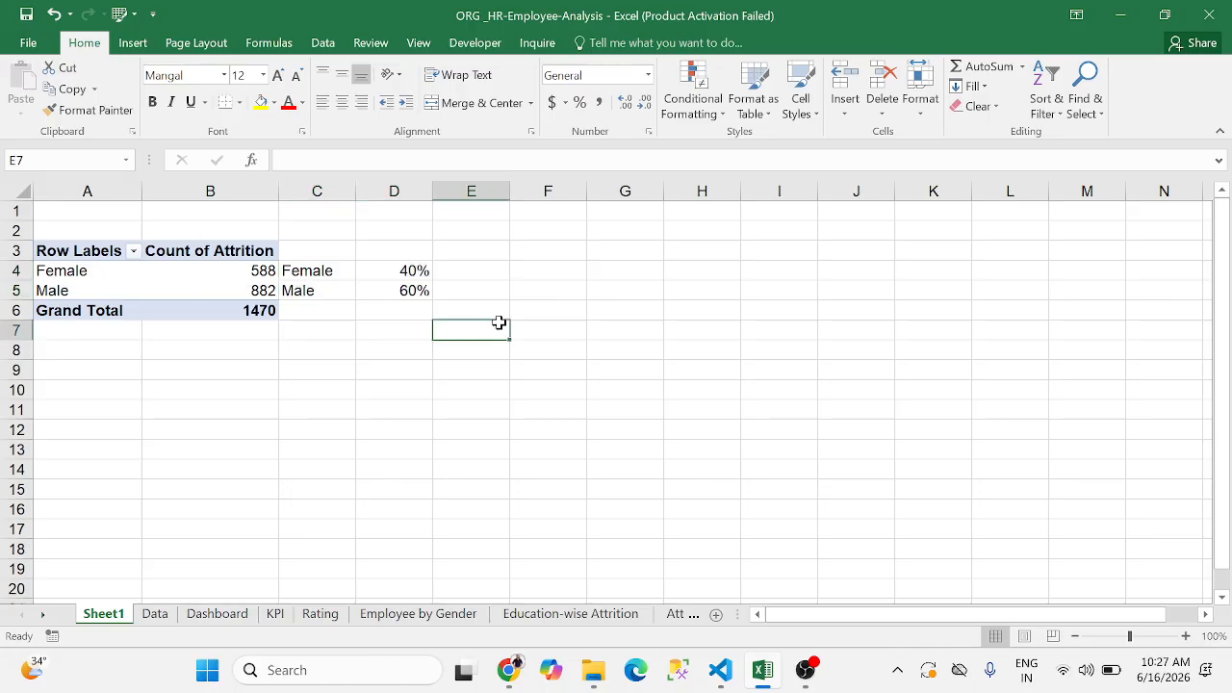
pyautogui.click(135, 44)
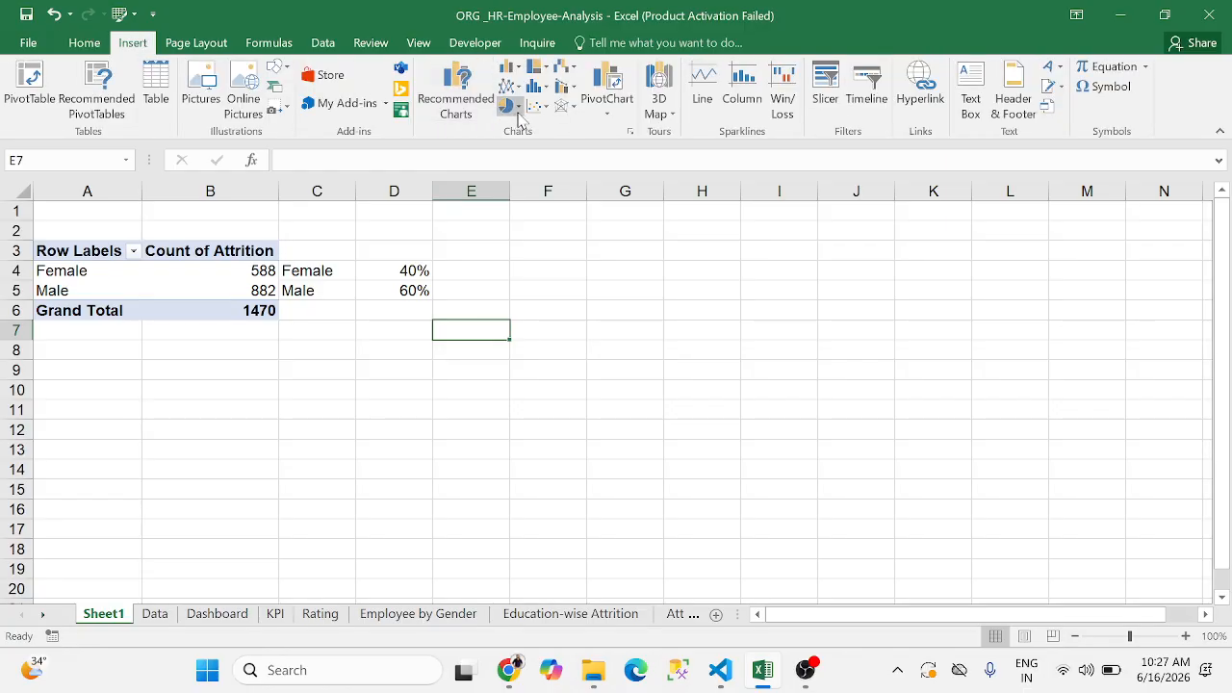
pyautogui.click(508, 105)
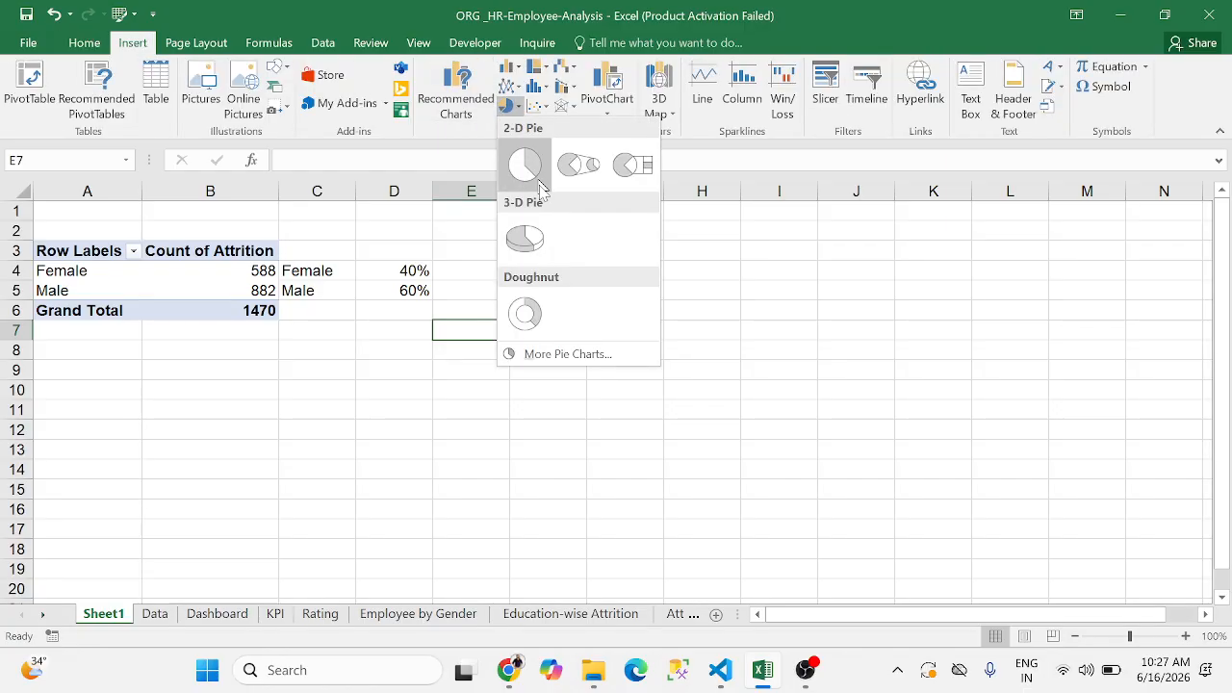
pyautogui.click(527, 315)
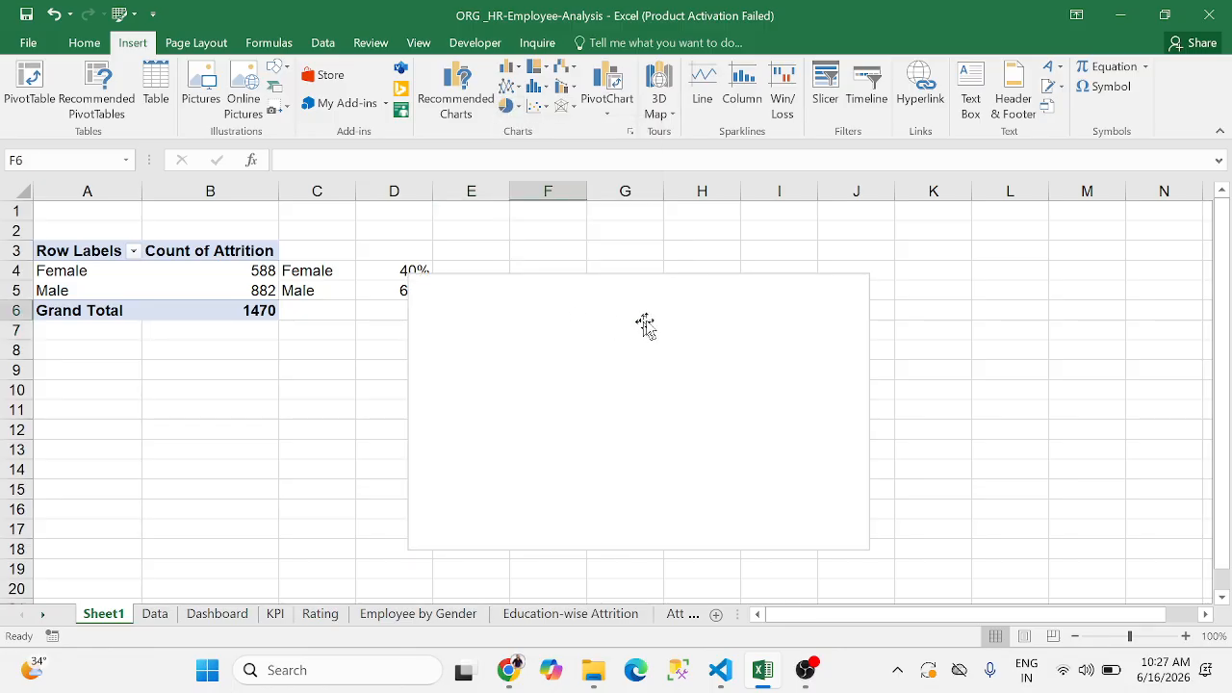
pyautogui.press('Delete')
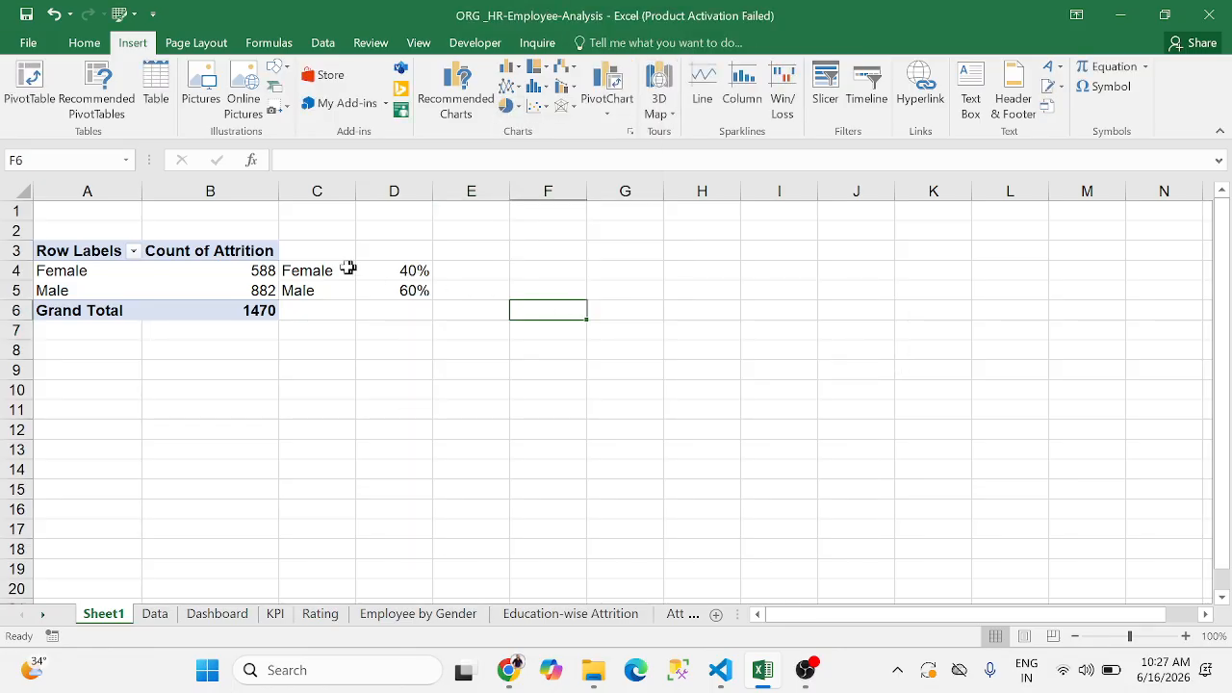
# Insert a doughnut chart from C4:D5 and move it clear of the gender percentages
pyautogui.moveTo(347, 268); pyautogui.dragTo(383, 290)
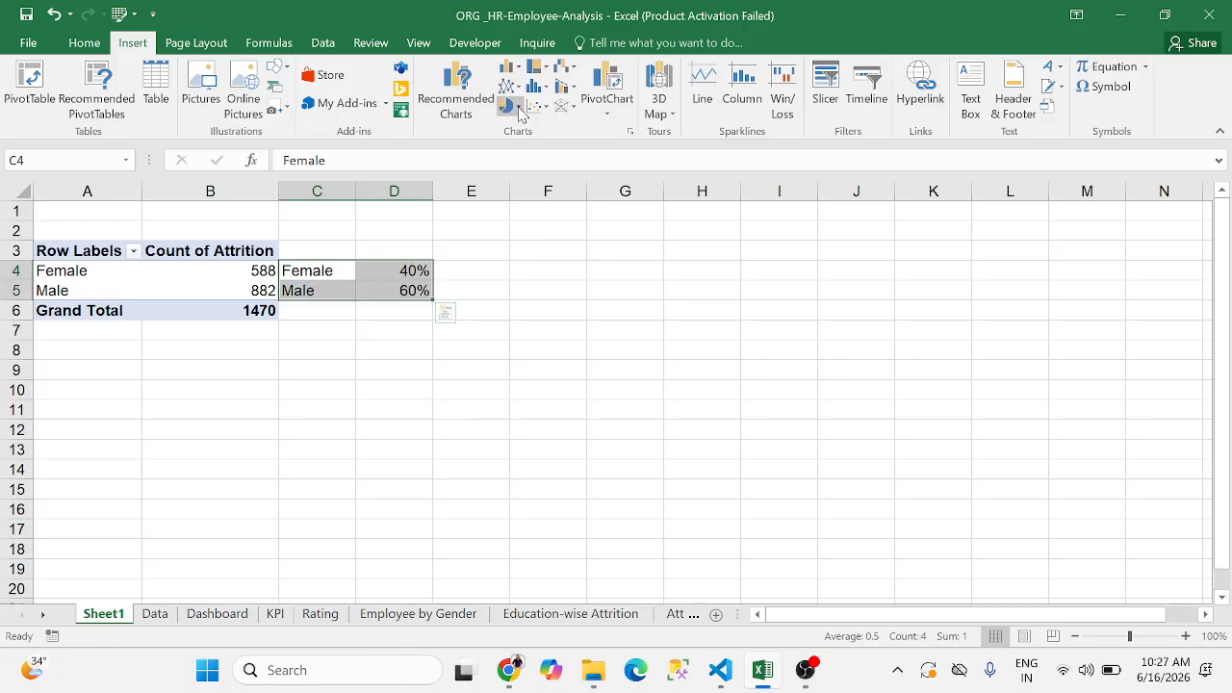
pyautogui.click(520, 113)
pyautogui.click(526, 319)
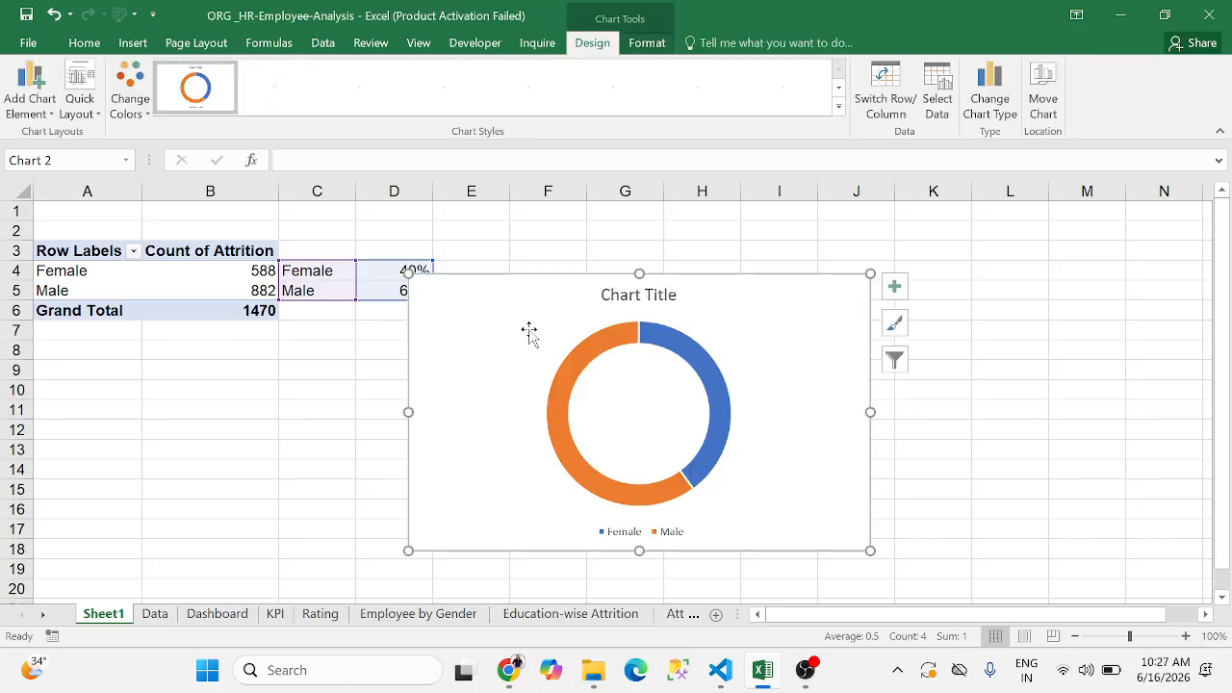
pyautogui.moveTo(545, 311); pyautogui.dragTo(670, 335)
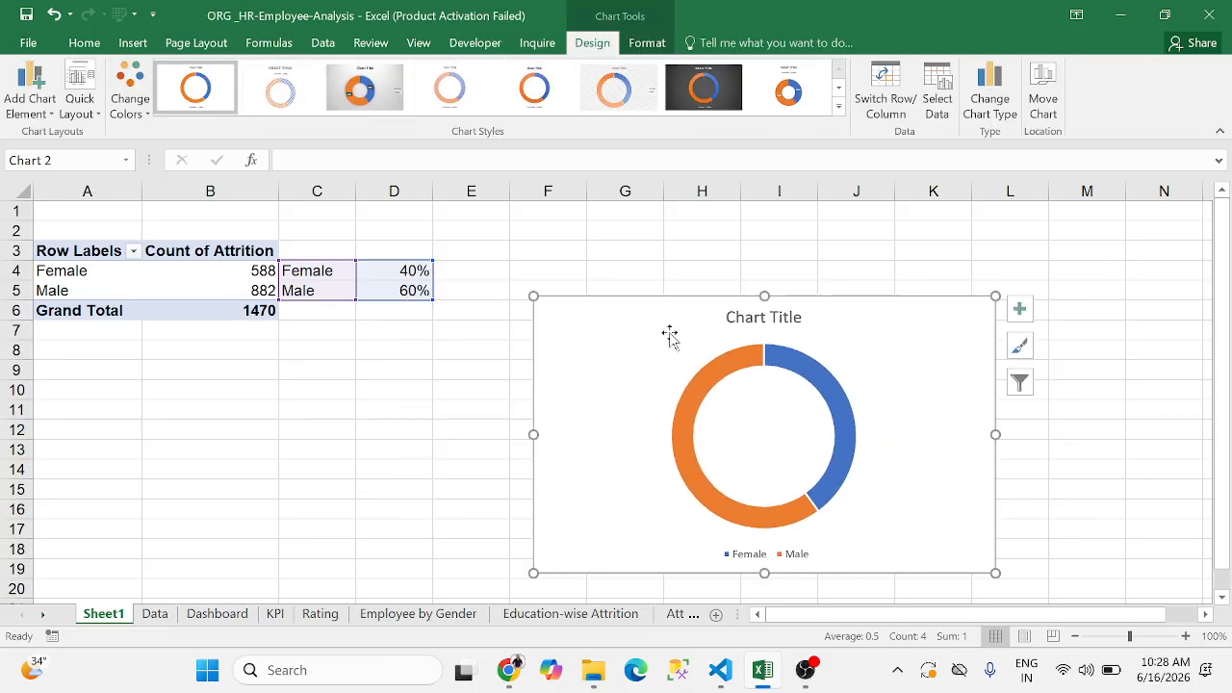
# View the gender doughnut charts on the Dashboard sheet for comparison, then return to Sheet1
pyautogui.click(217, 616)
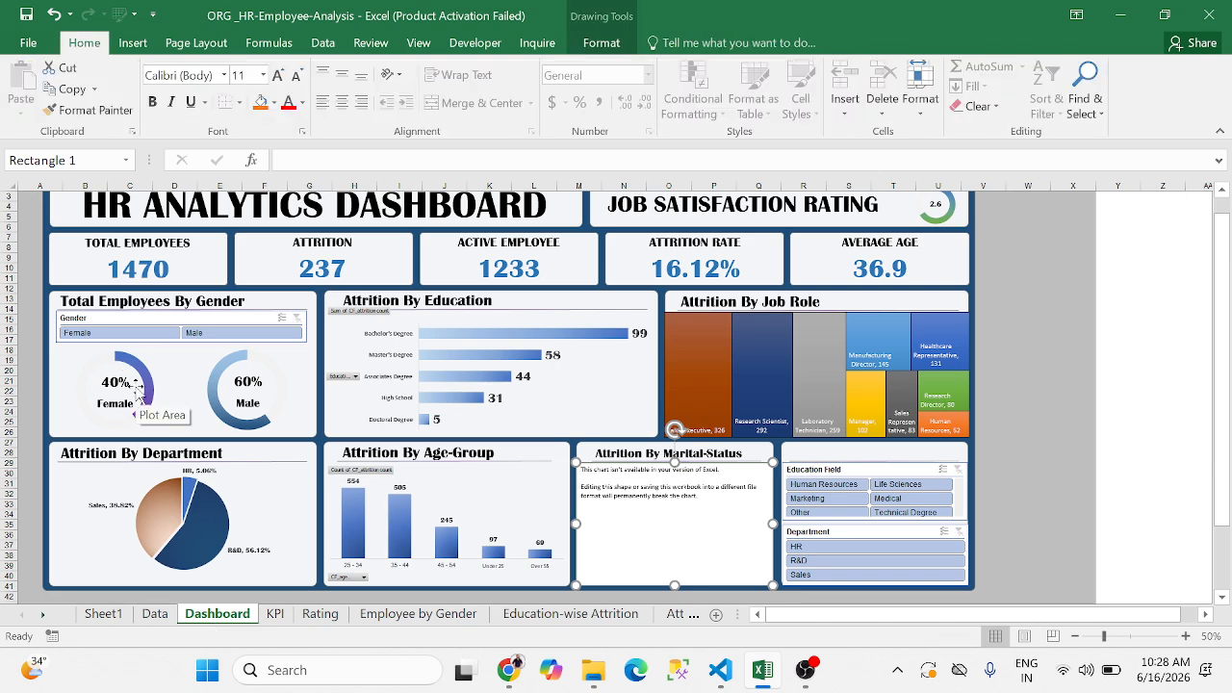
pyautogui.click(154, 615)
pyautogui.click(103, 613)
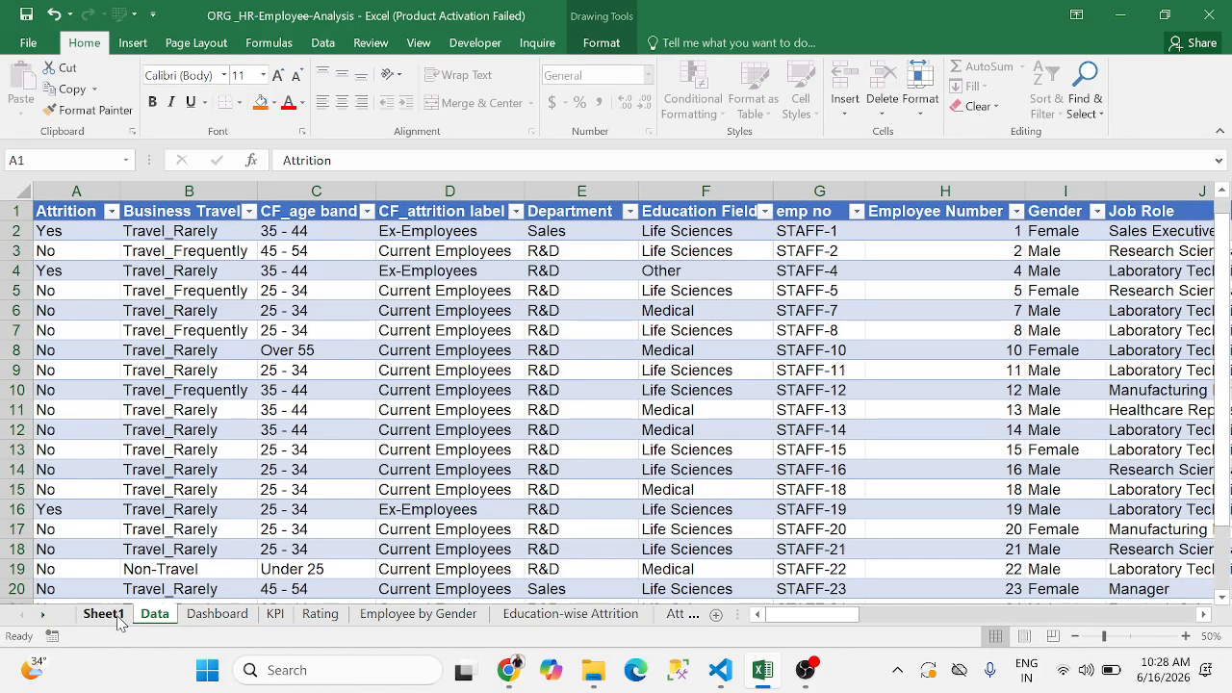
pyautogui.click(730, 403)
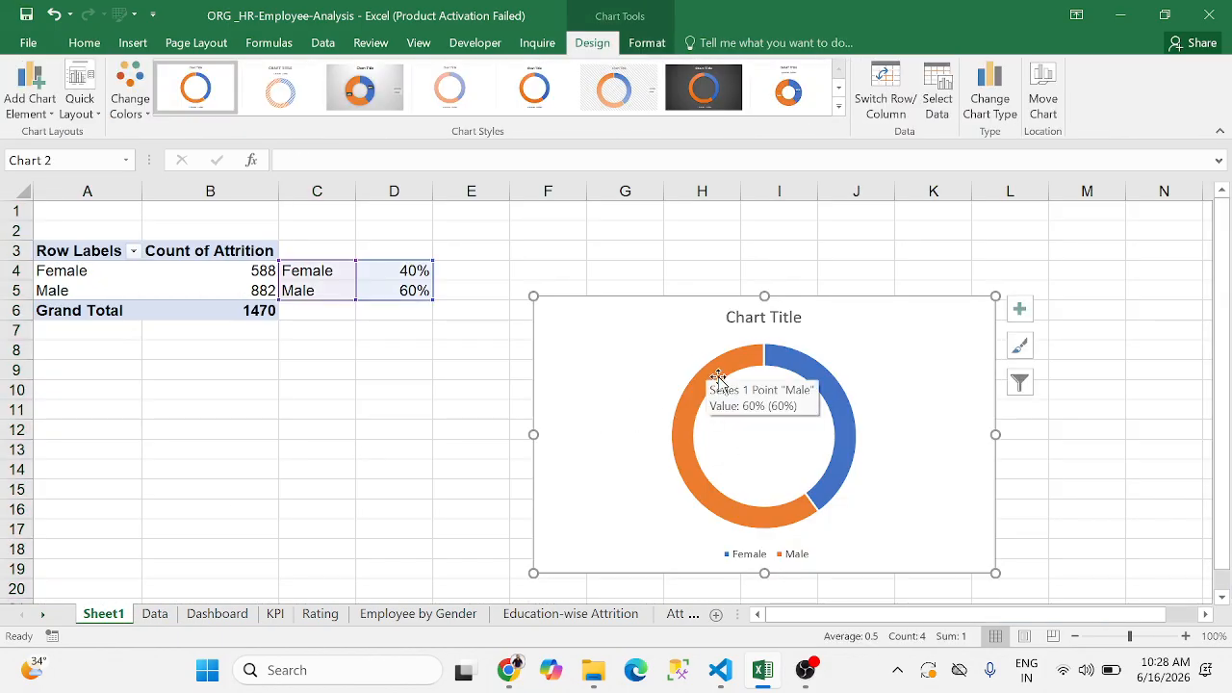
pyautogui.click(720, 378)
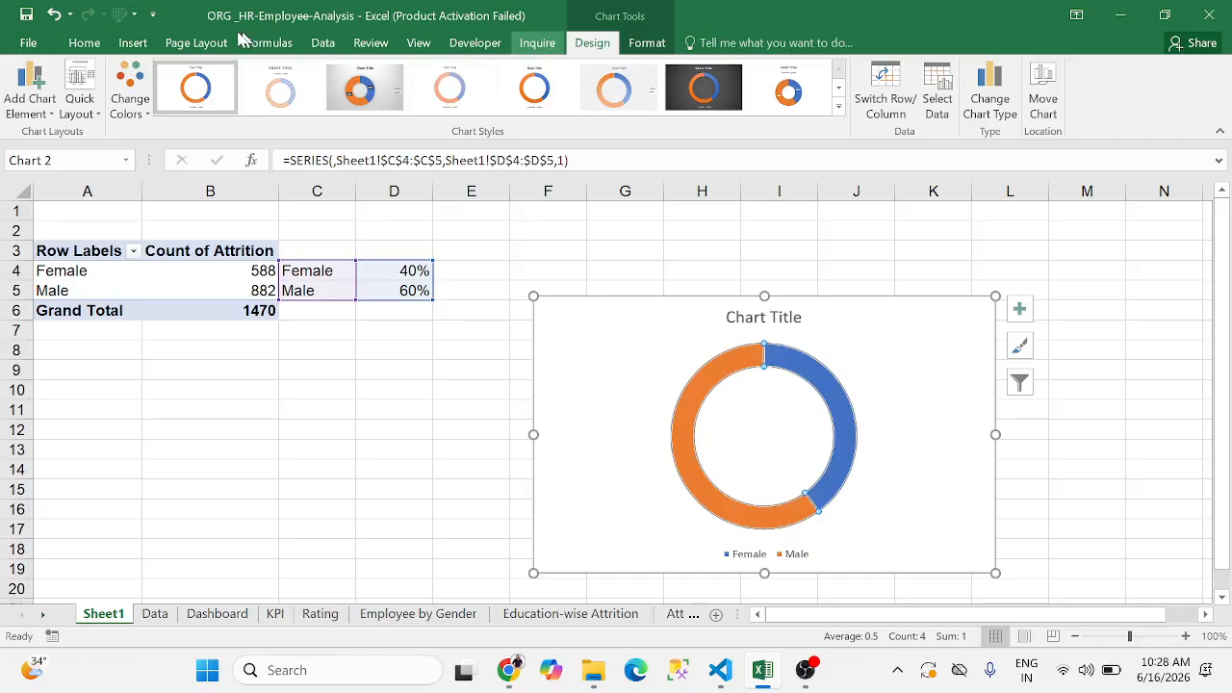
pyautogui.click(88, 48)
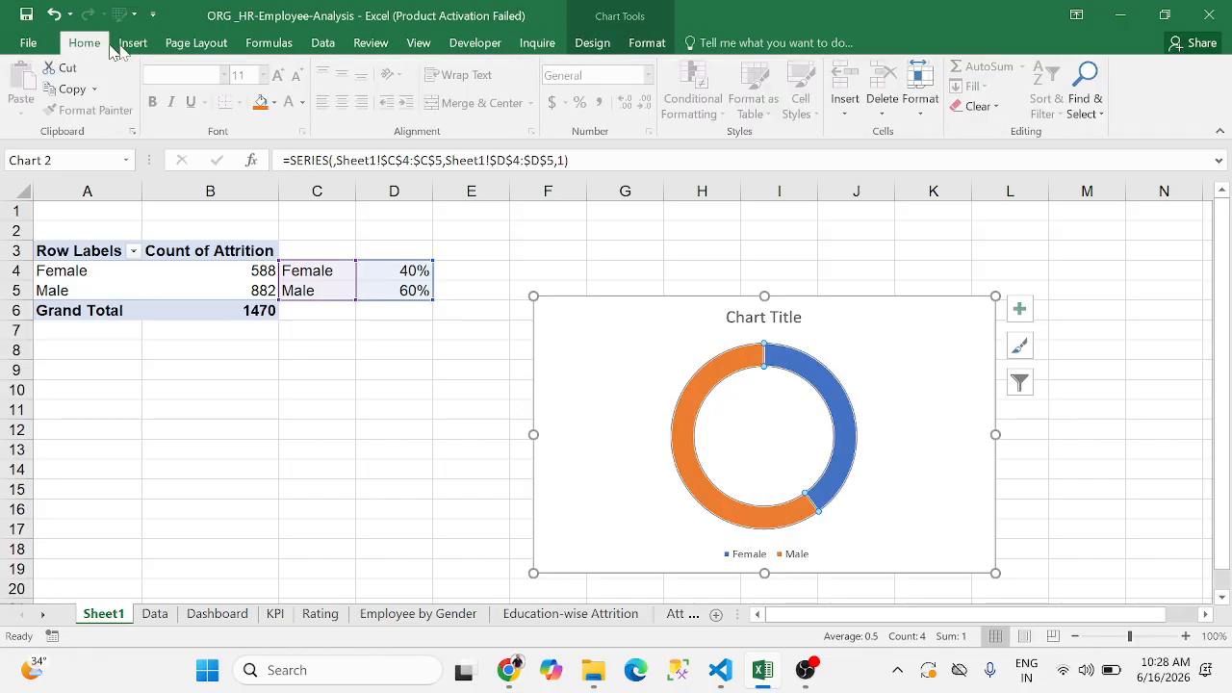
pyautogui.click(275, 104)
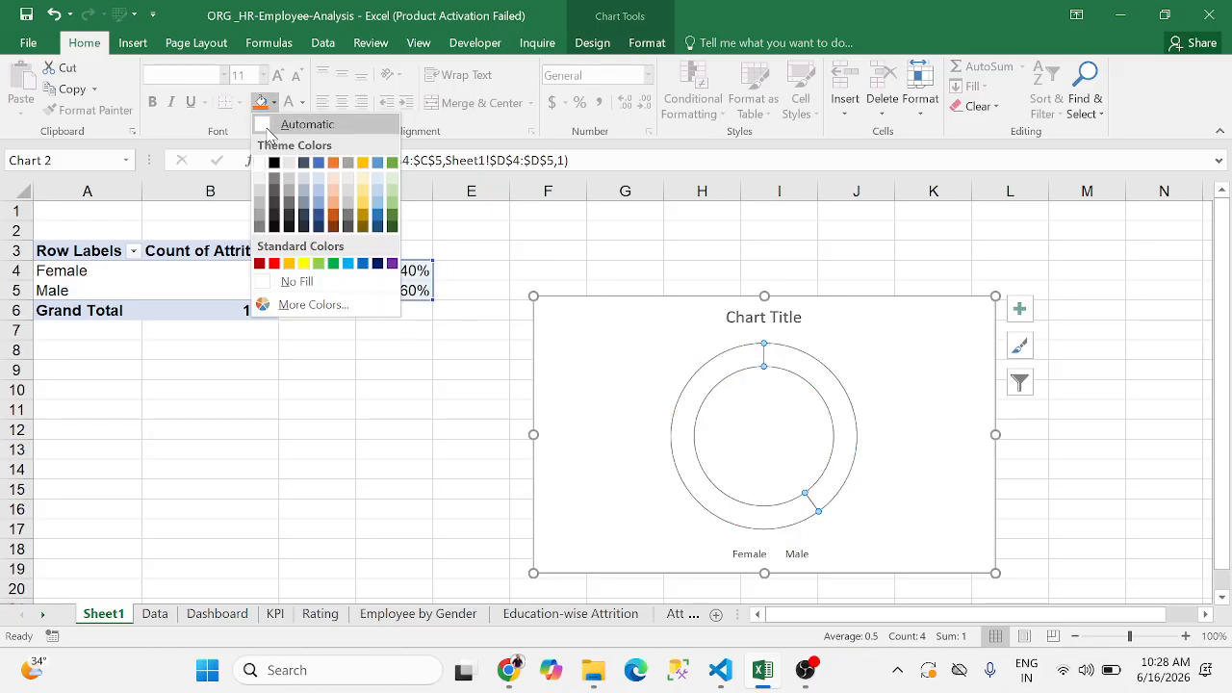
pyautogui.click(737, 374)
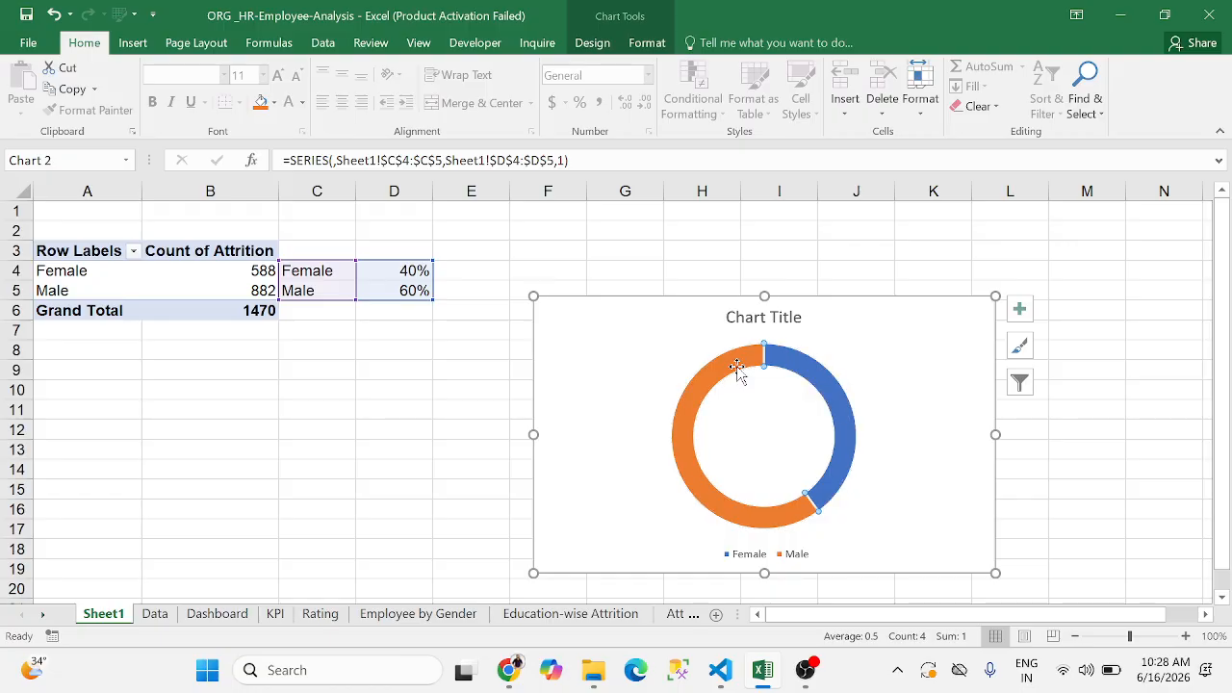
# Open the data point formatting options for the Male segment of the gender doughnut chart
pyautogui.doubleClick(722, 367)
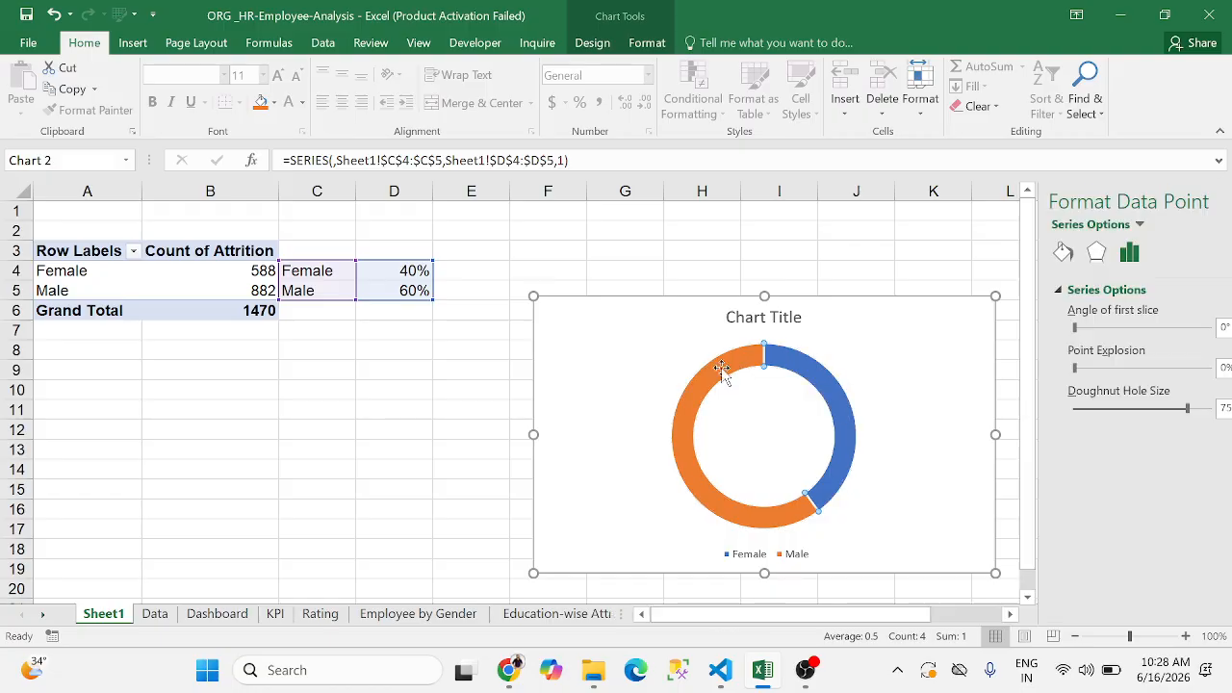
# Close the formatting pane and fill the Male slice of the doughnut chart with white
pyautogui.click(868, 253)
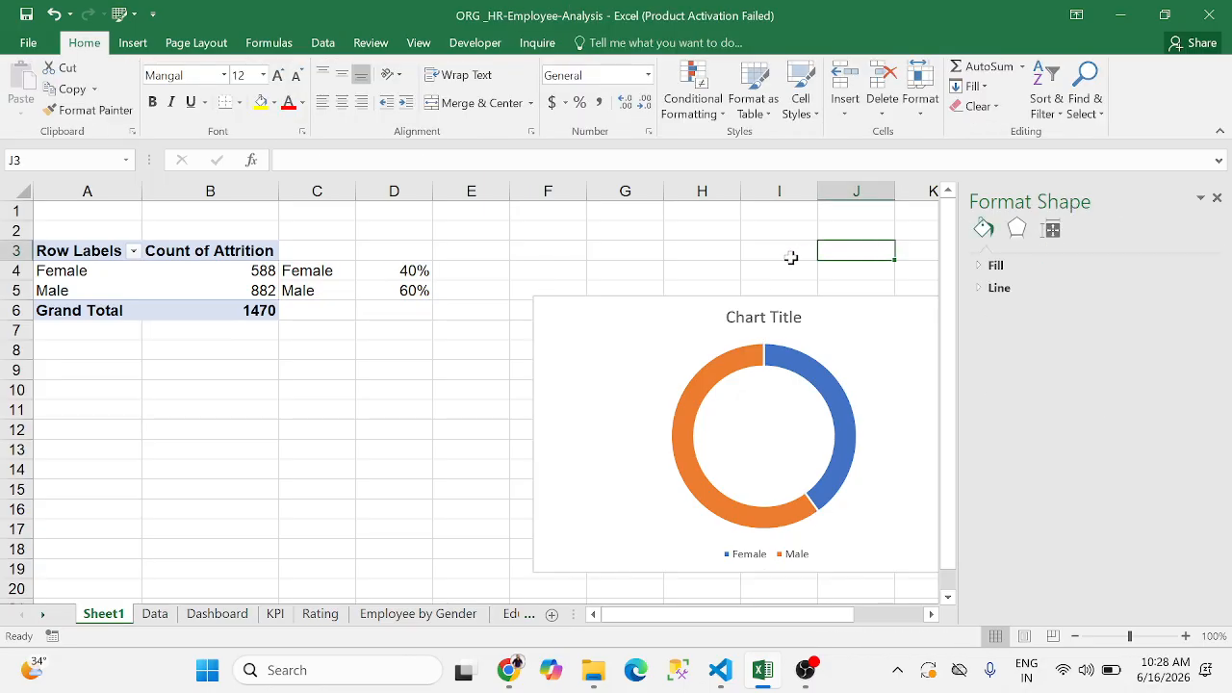
pyautogui.click(1217, 197)
pyautogui.click(682, 428)
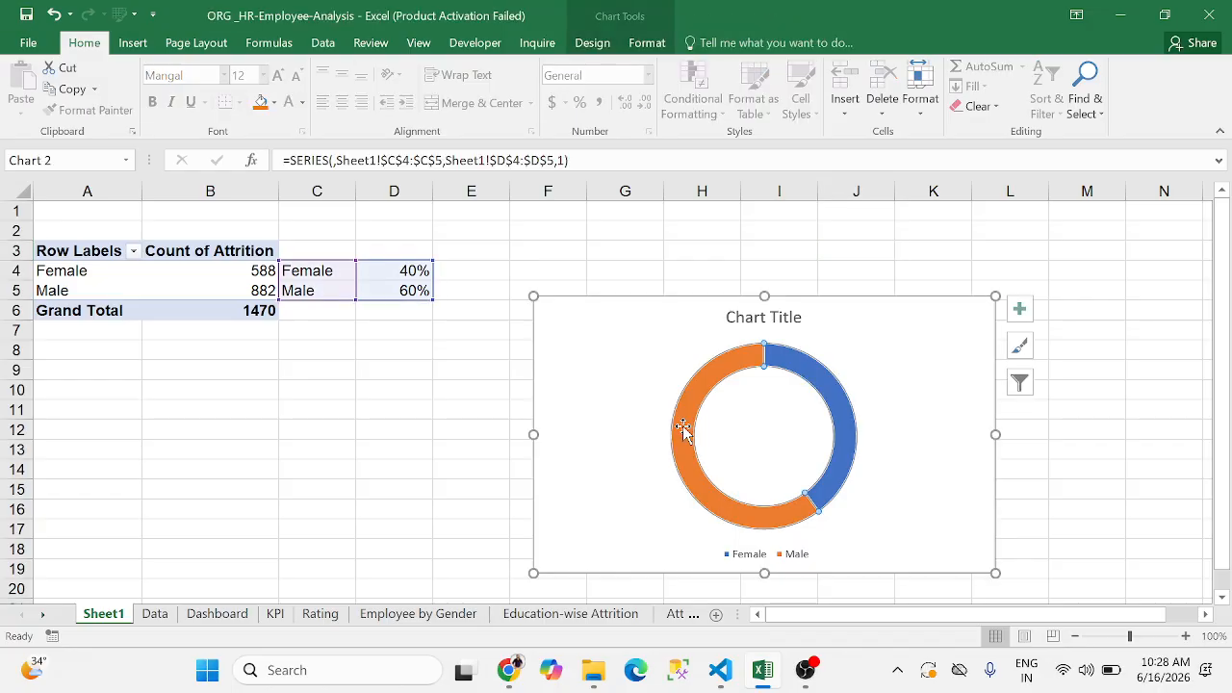
pyautogui.click(683, 428)
pyautogui.rightClick(682, 428)
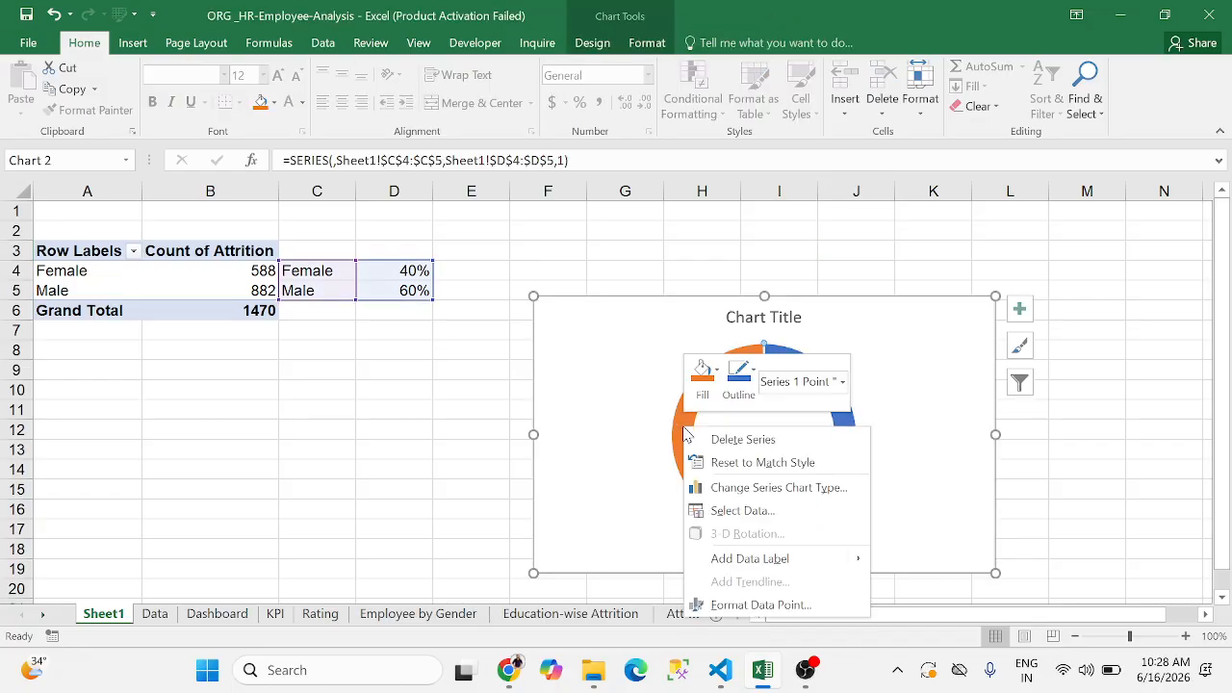
pyautogui.click(706, 399)
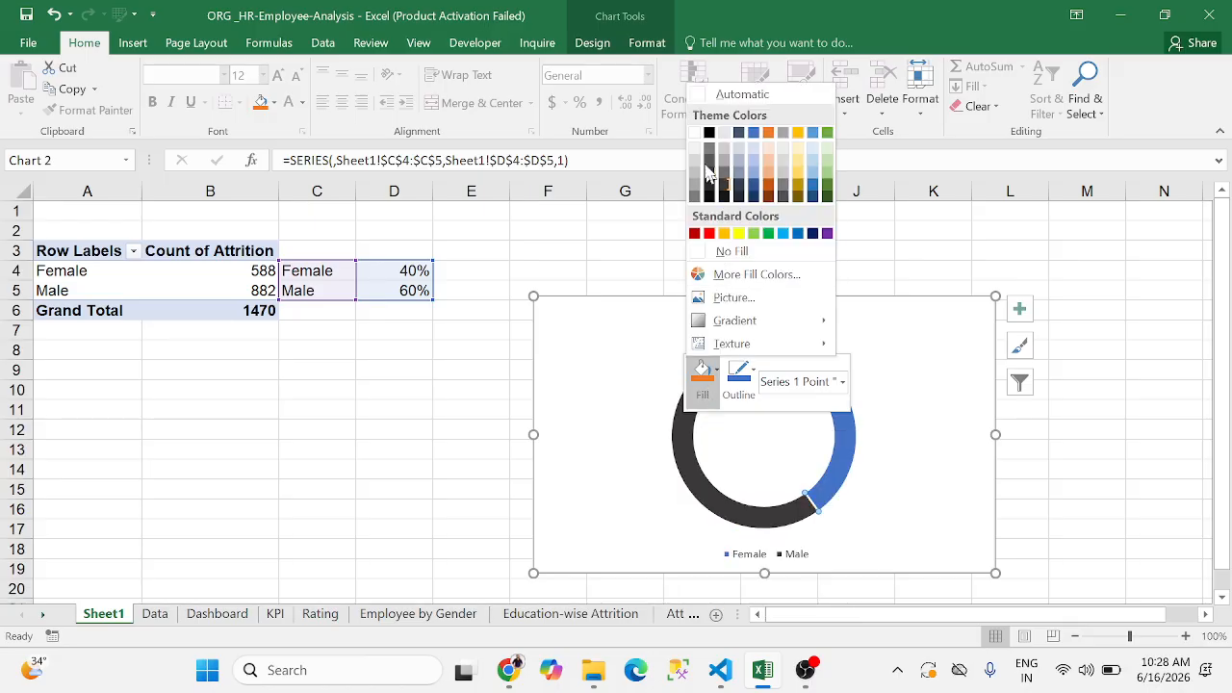
pyautogui.click(699, 101)
pyautogui.click(1088, 444)
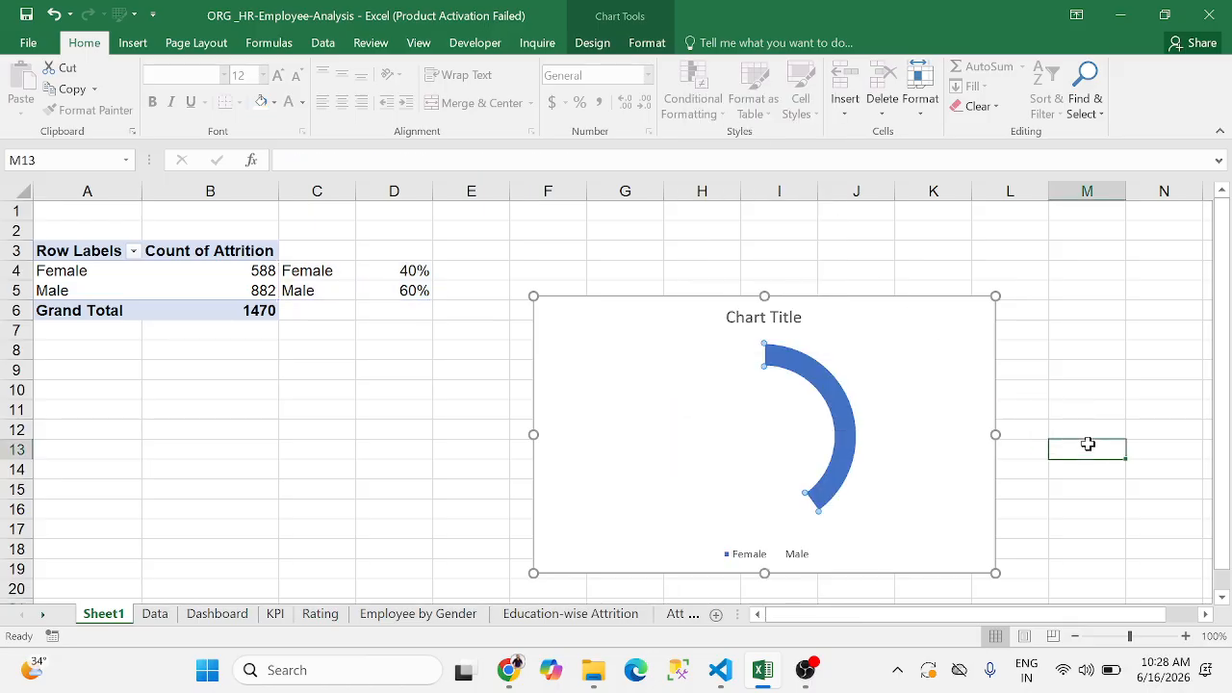
# Replace the doughnut chart's title with TOTAL FEMALE
pyautogui.click(935, 364)
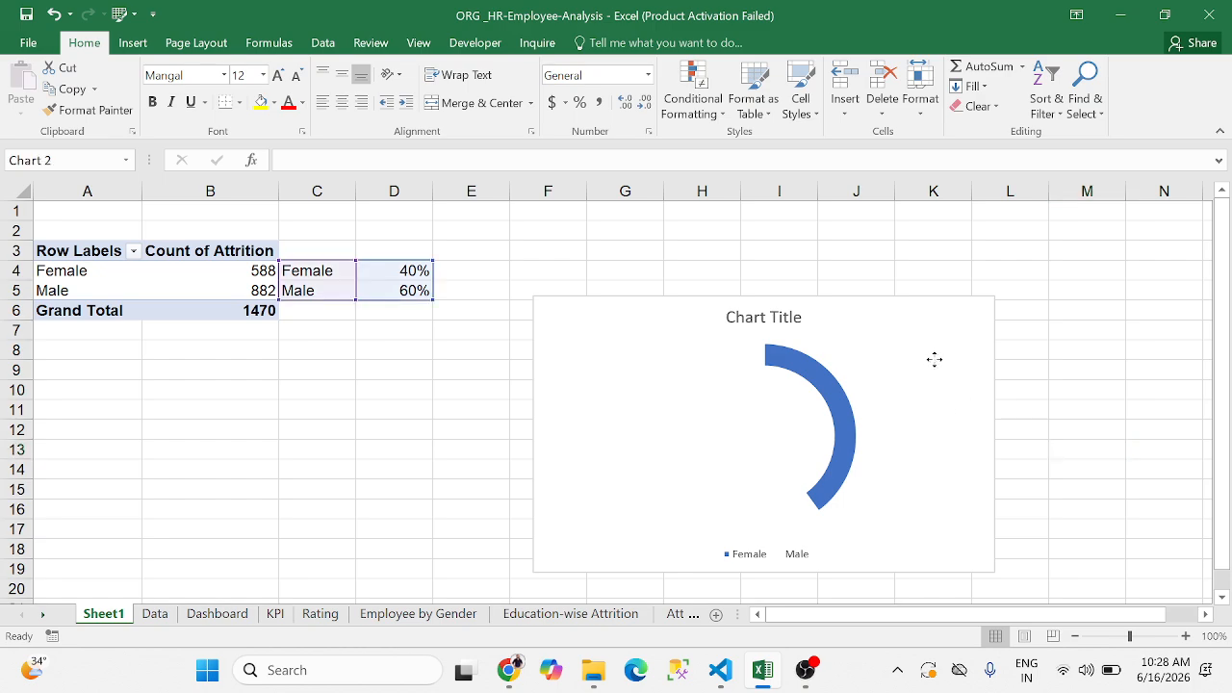
pyautogui.click(811, 327)
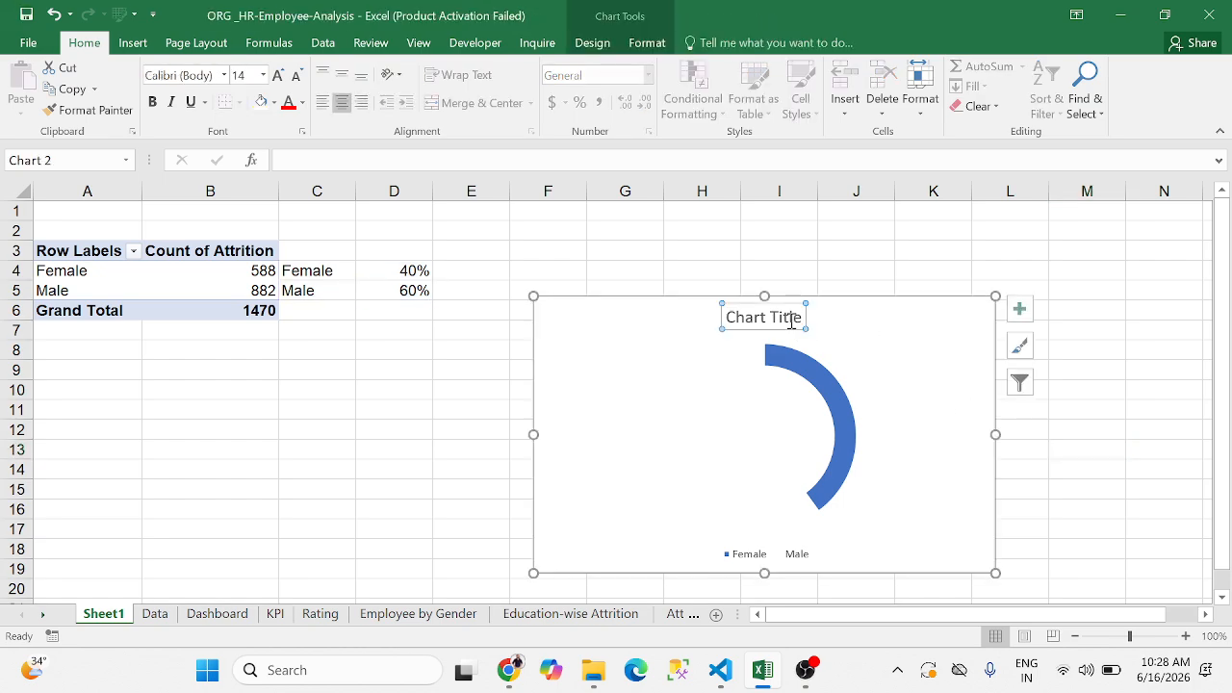
pyautogui.click(791, 323)
pyautogui.doubleClick(791, 322)
pyautogui.click(790, 322)
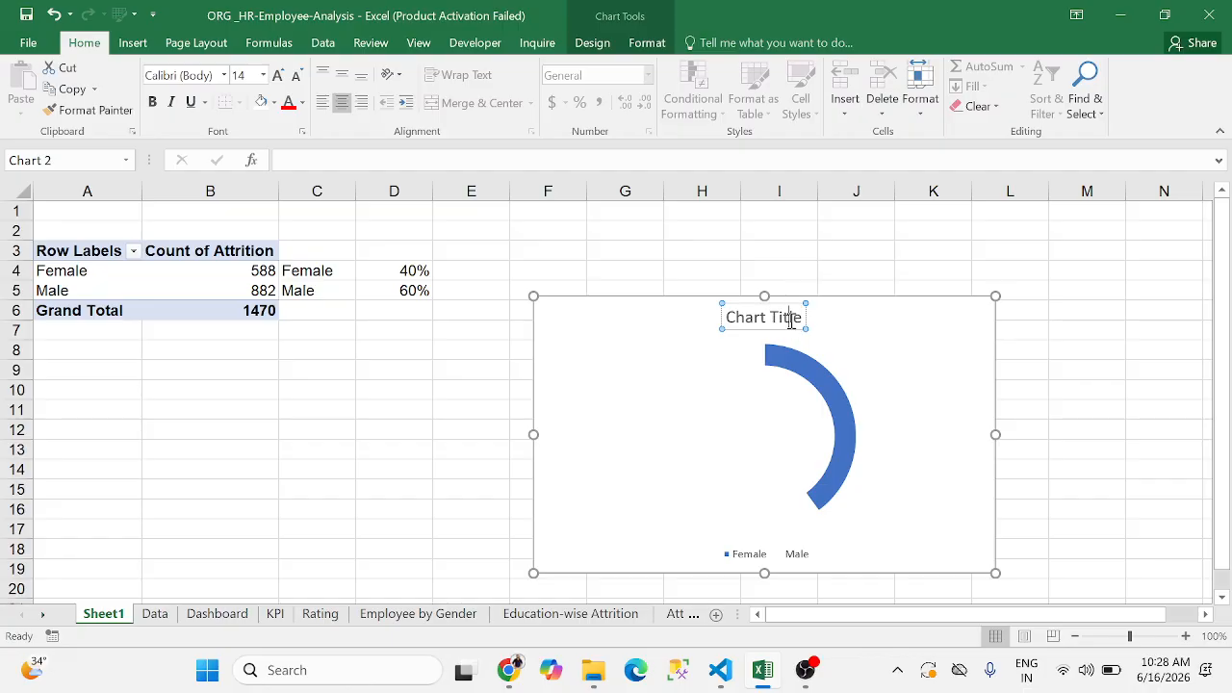
pyautogui.tripleClick(790, 322)
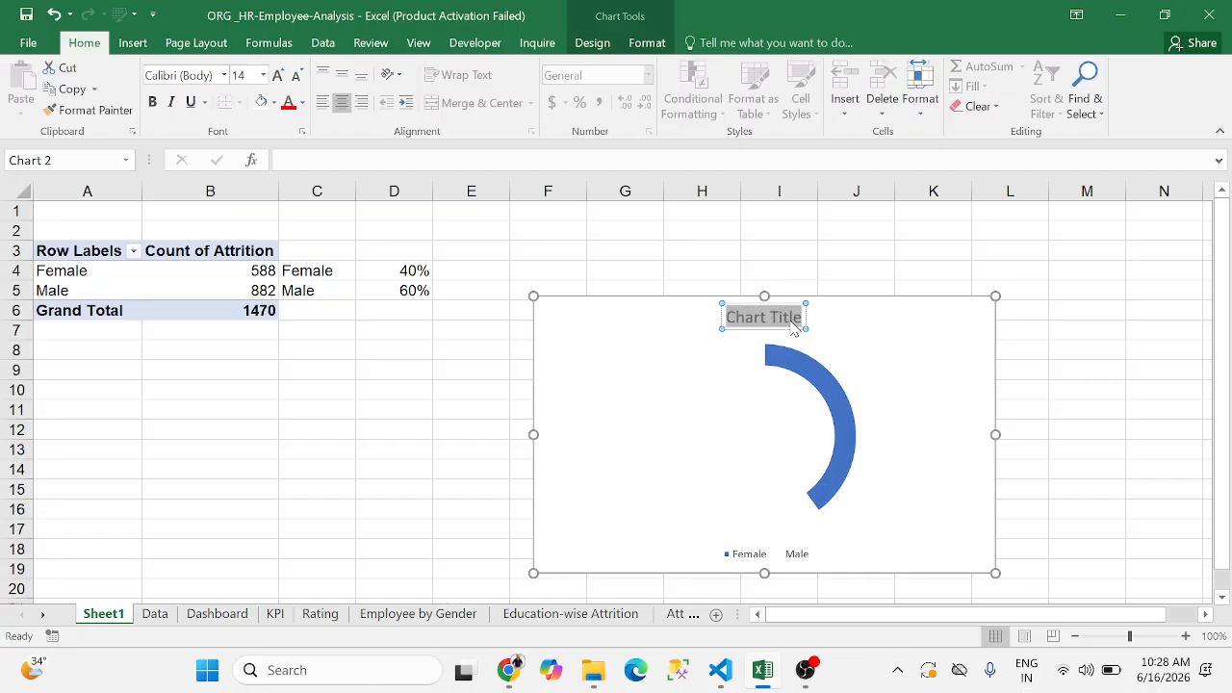
pyautogui.write('TOT')
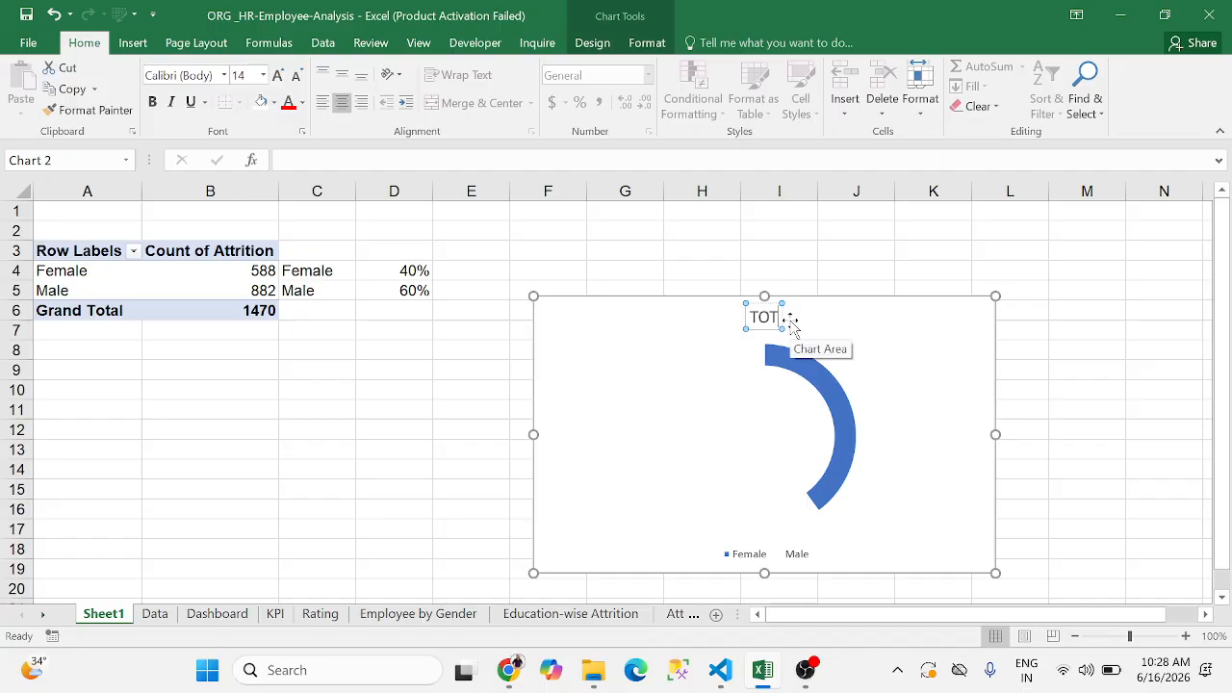
pyautogui.write('AL')
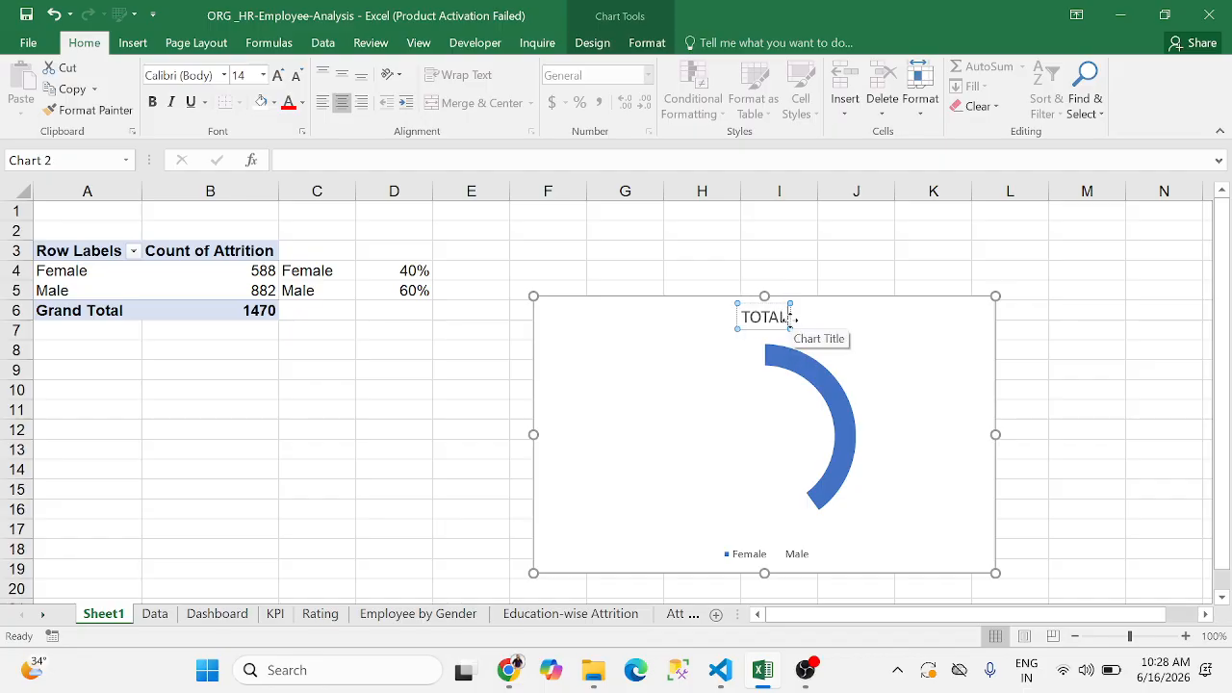
pyautogui.press('BackSpace')
pyautogui.press('BackSpace')
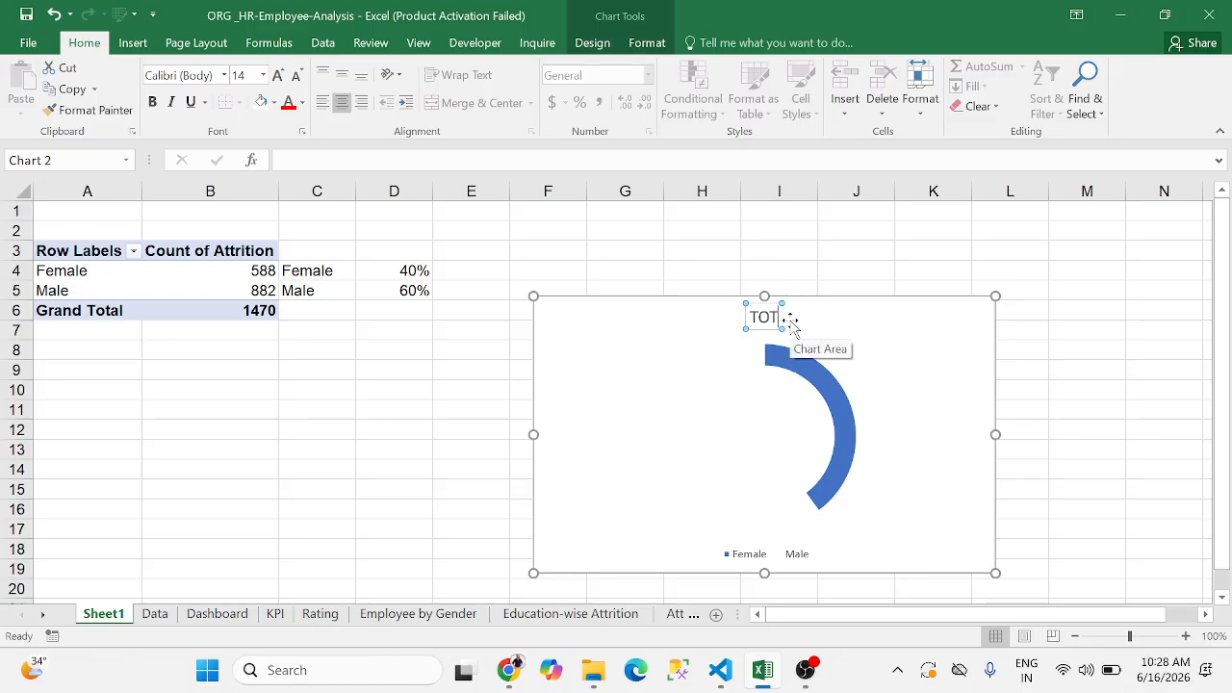
pyautogui.write('AL FEMALE')
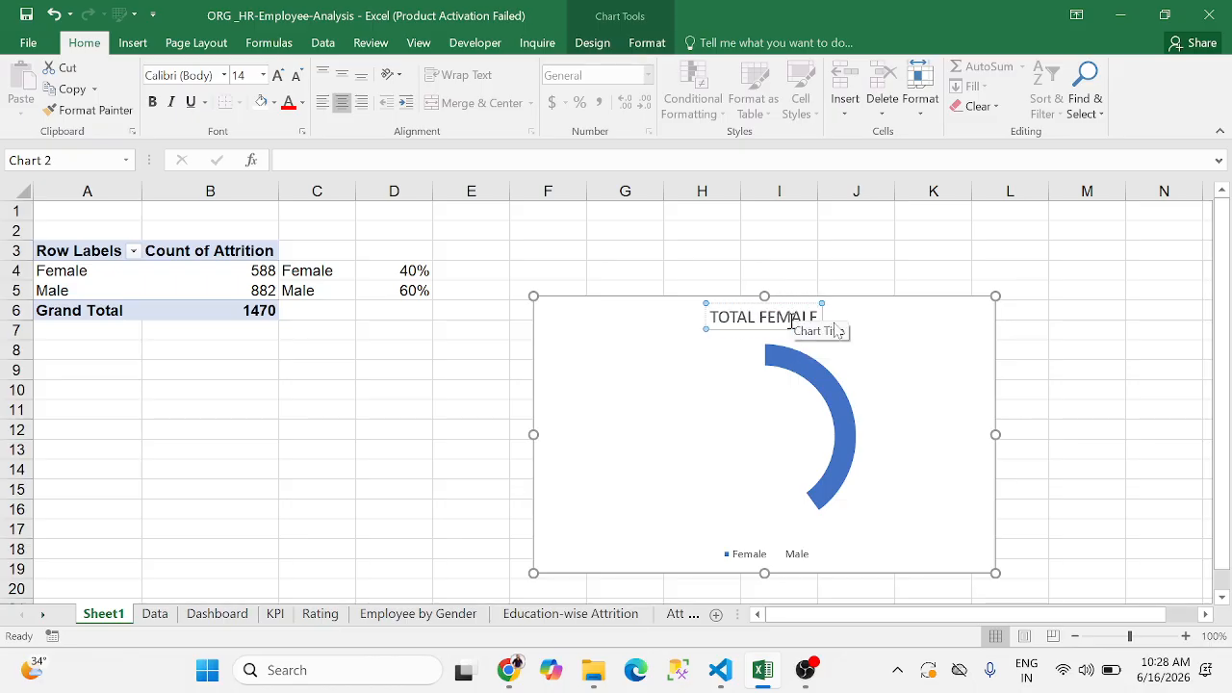
pyautogui.click(1119, 416)
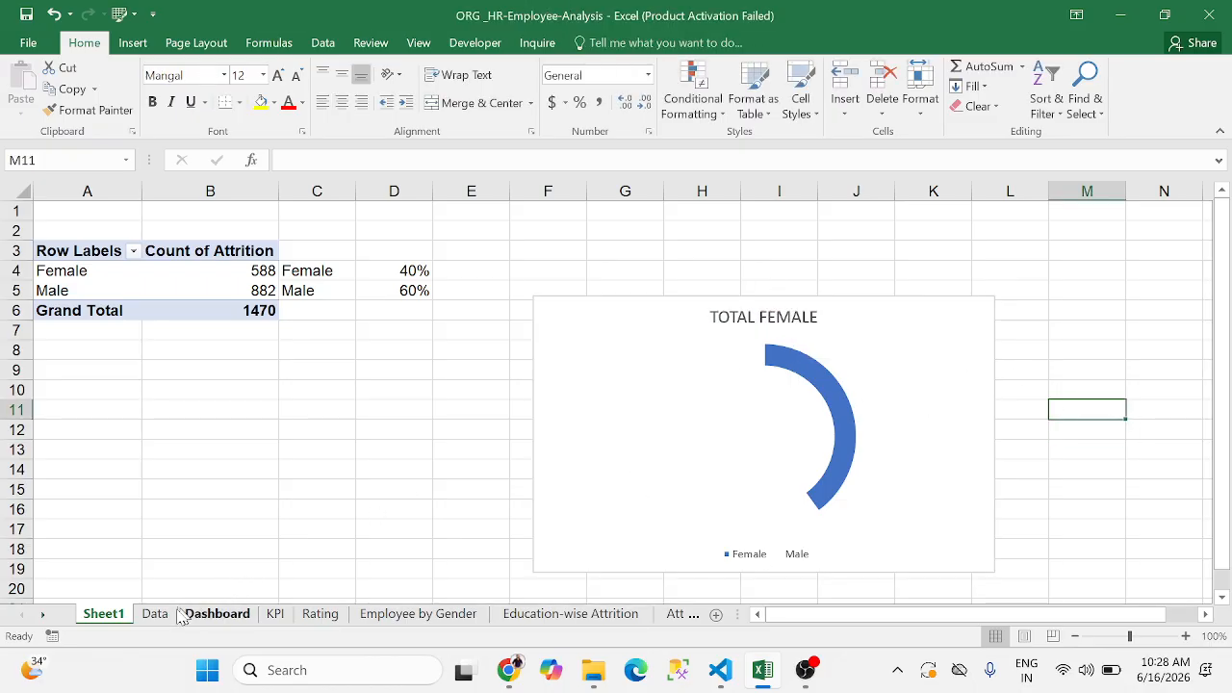
# Examine the Total Employees By Gender charts on the Dashboard sheet, then return to the doughnut chart on Sheet1
pyautogui.click(155, 613)
pyautogui.click(207, 614)
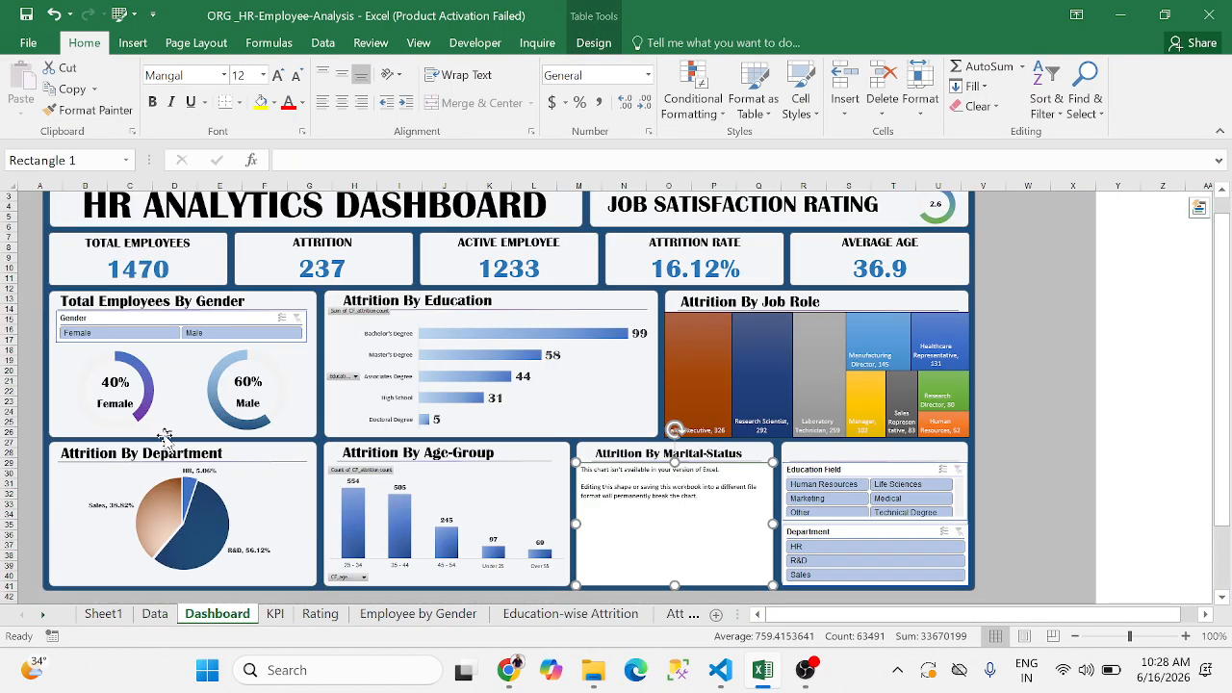
pyautogui.click(98, 428)
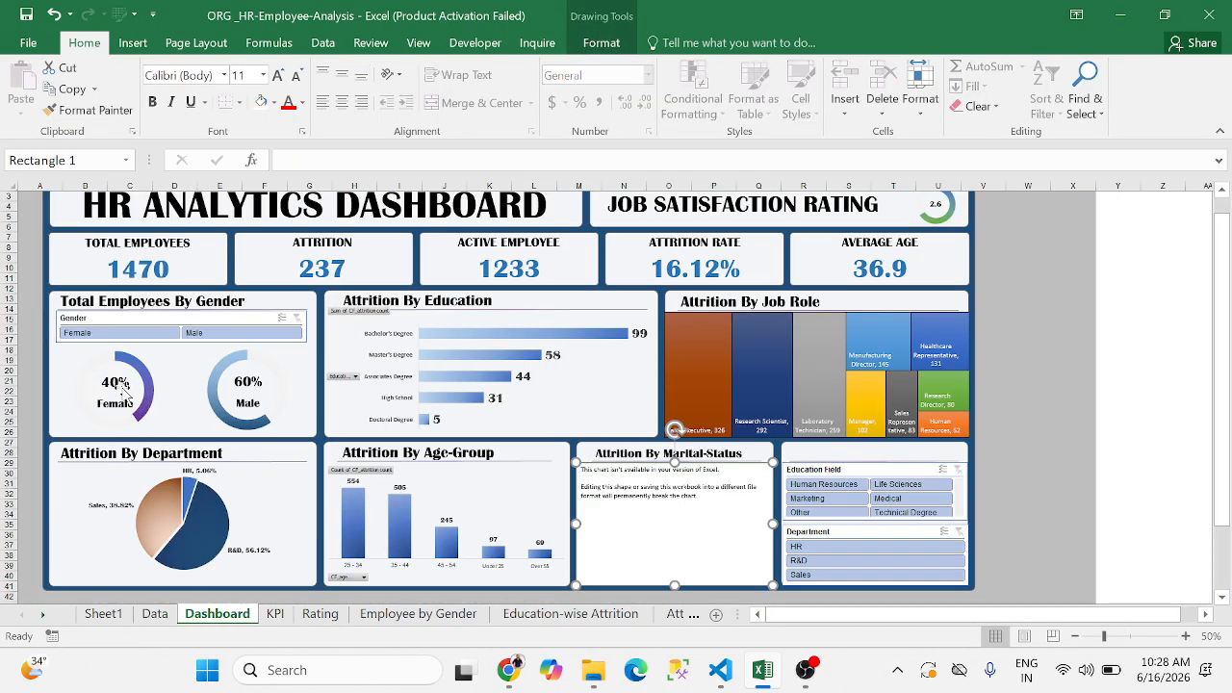
pyautogui.click(103, 614)
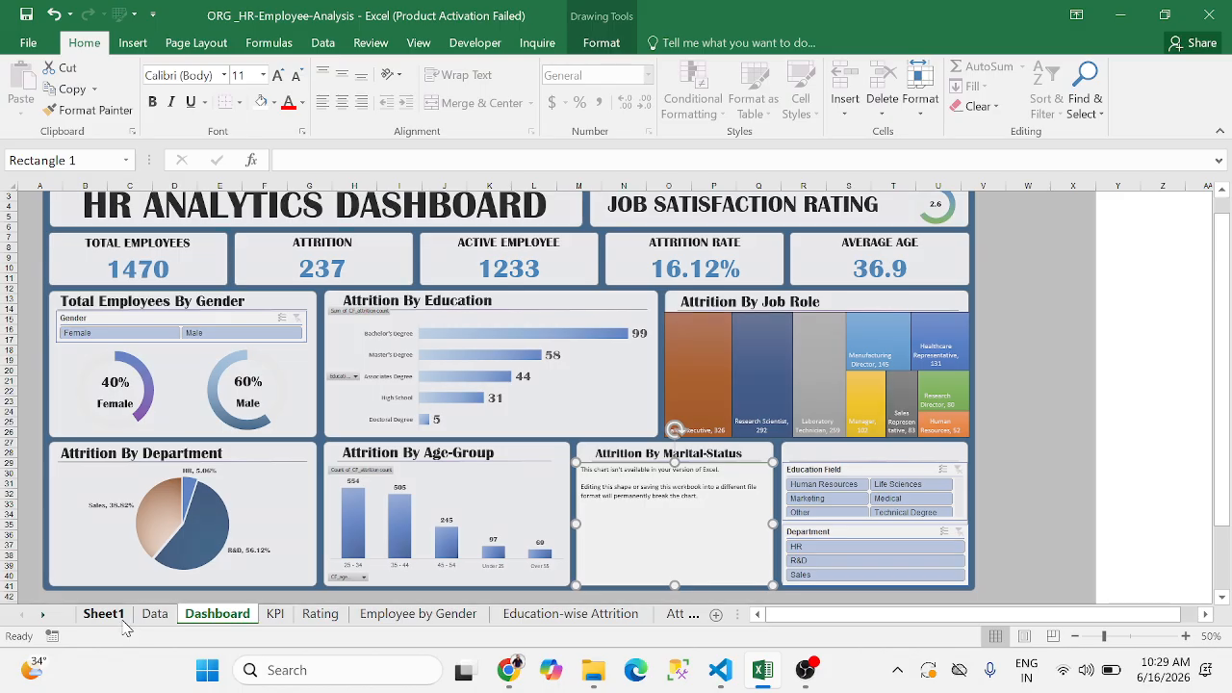
pyautogui.click(757, 419)
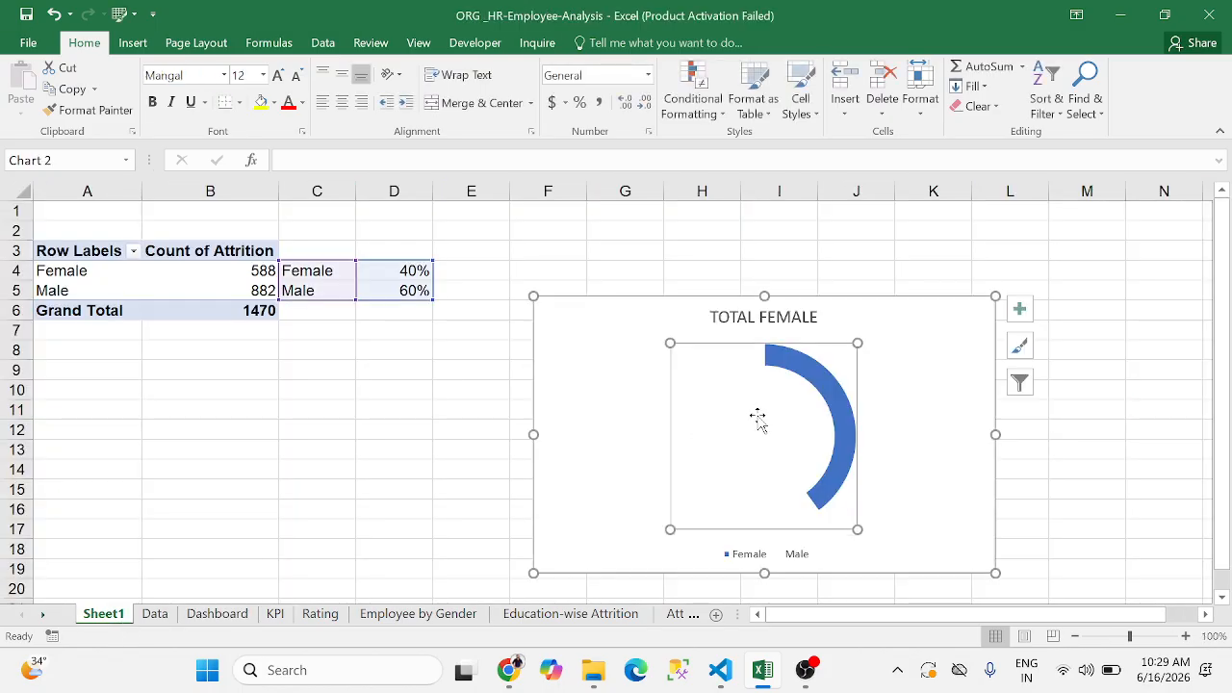
pyautogui.click(1097, 470)
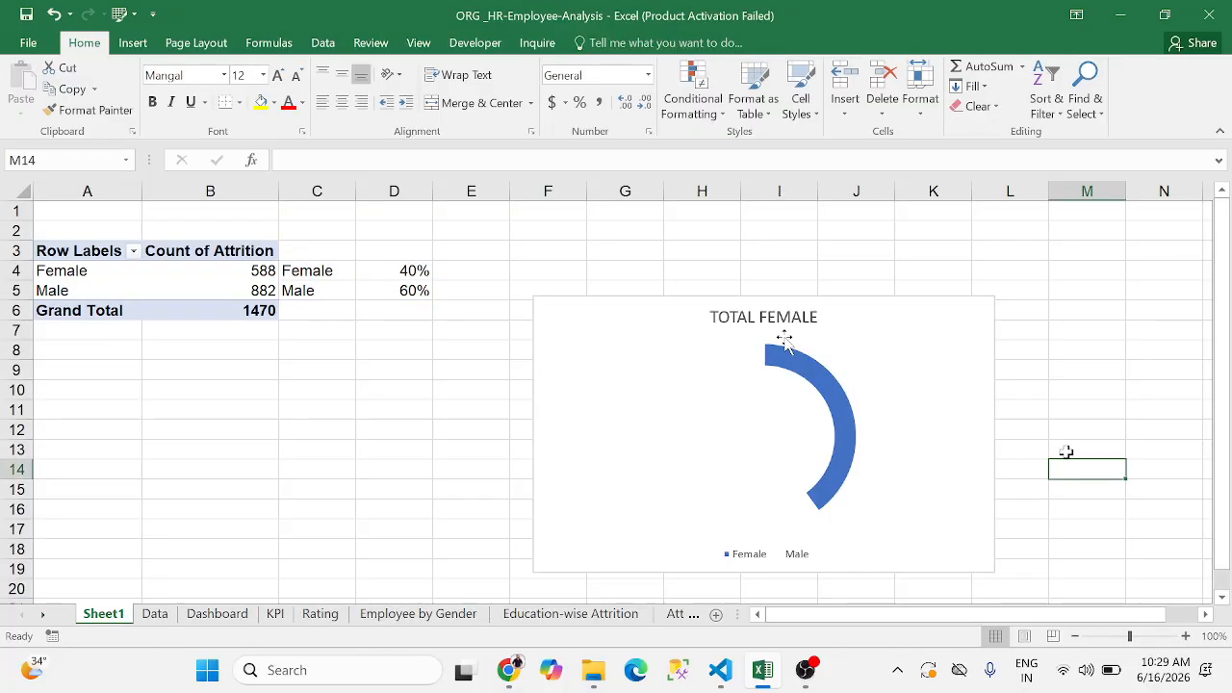
# Add a text box in the middle of the doughnut chart and link it to cell D4
pyautogui.click(135, 45)
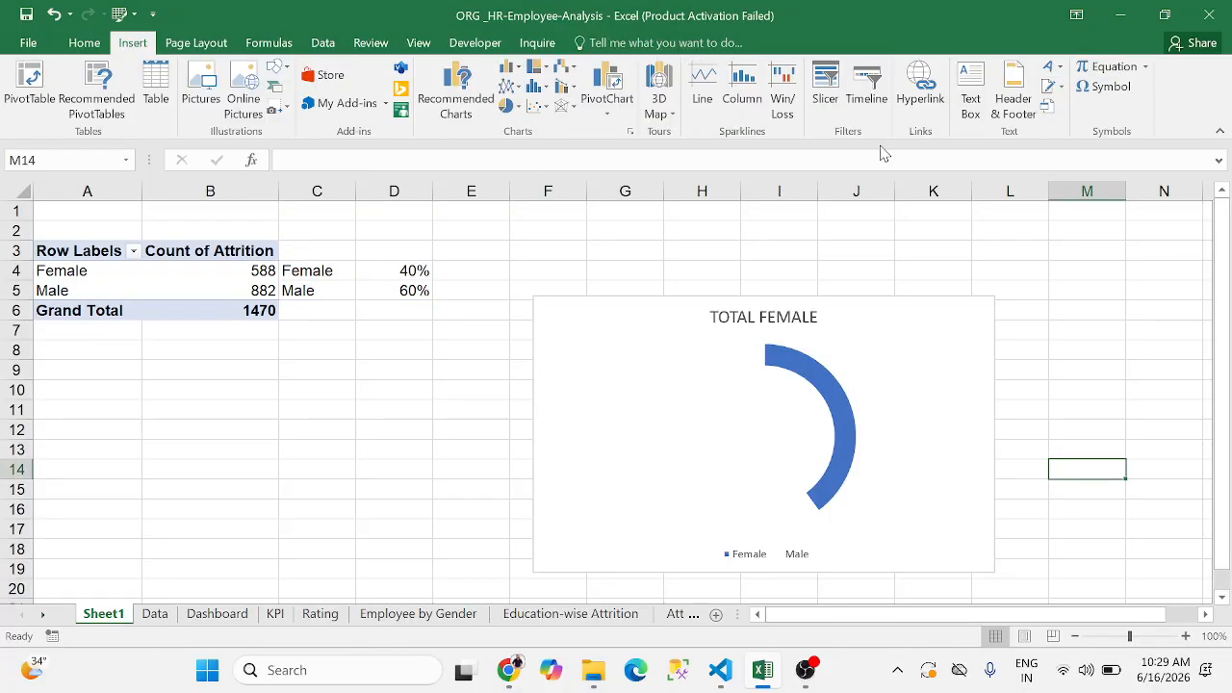
pyautogui.click(967, 104)
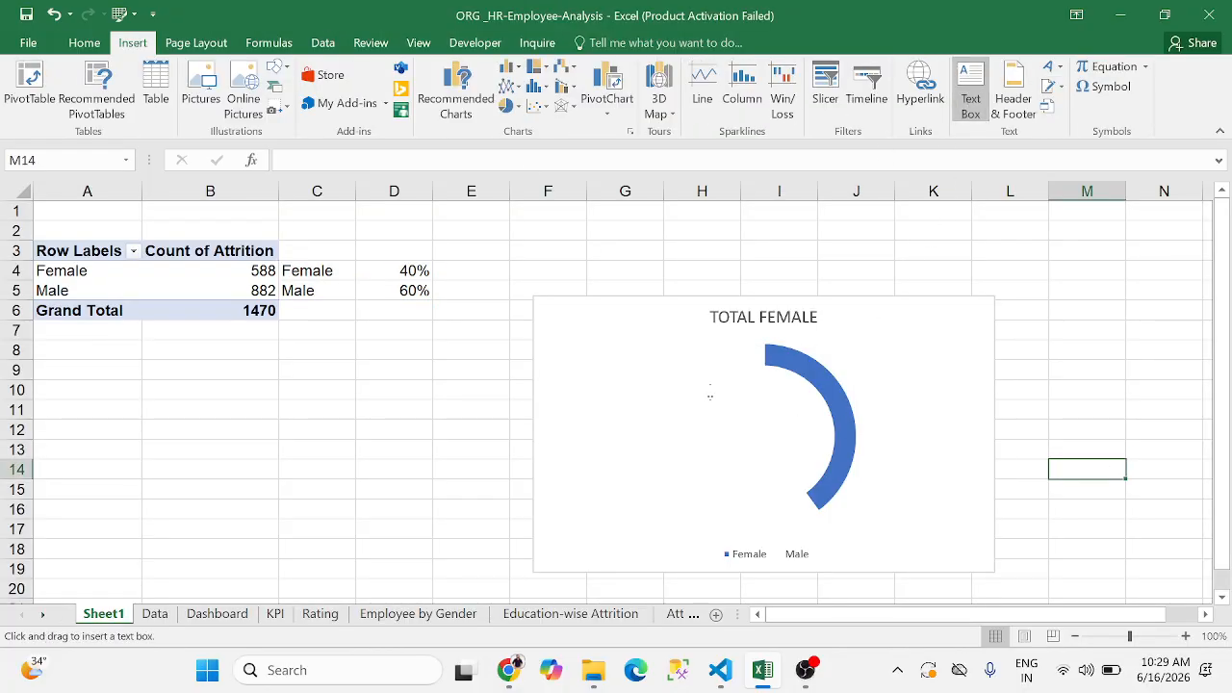
pyautogui.moveTo(711, 406); pyautogui.dragTo(817, 440)
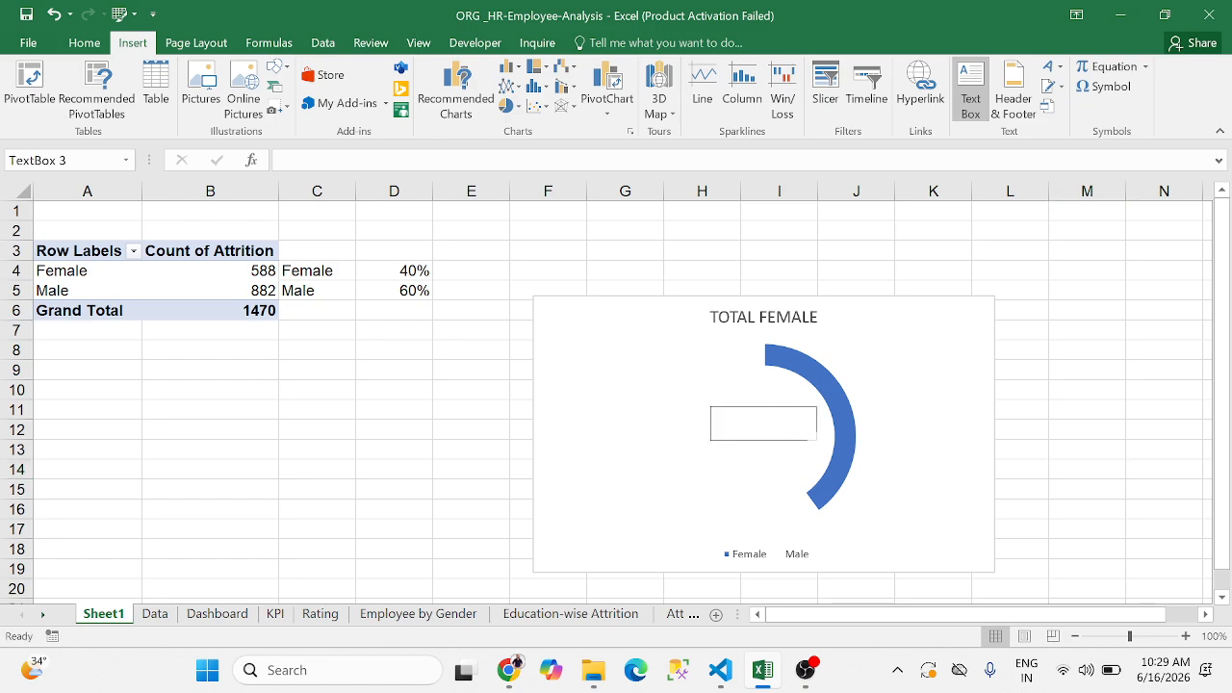
pyautogui.click(371, 164)
pyautogui.write('=')
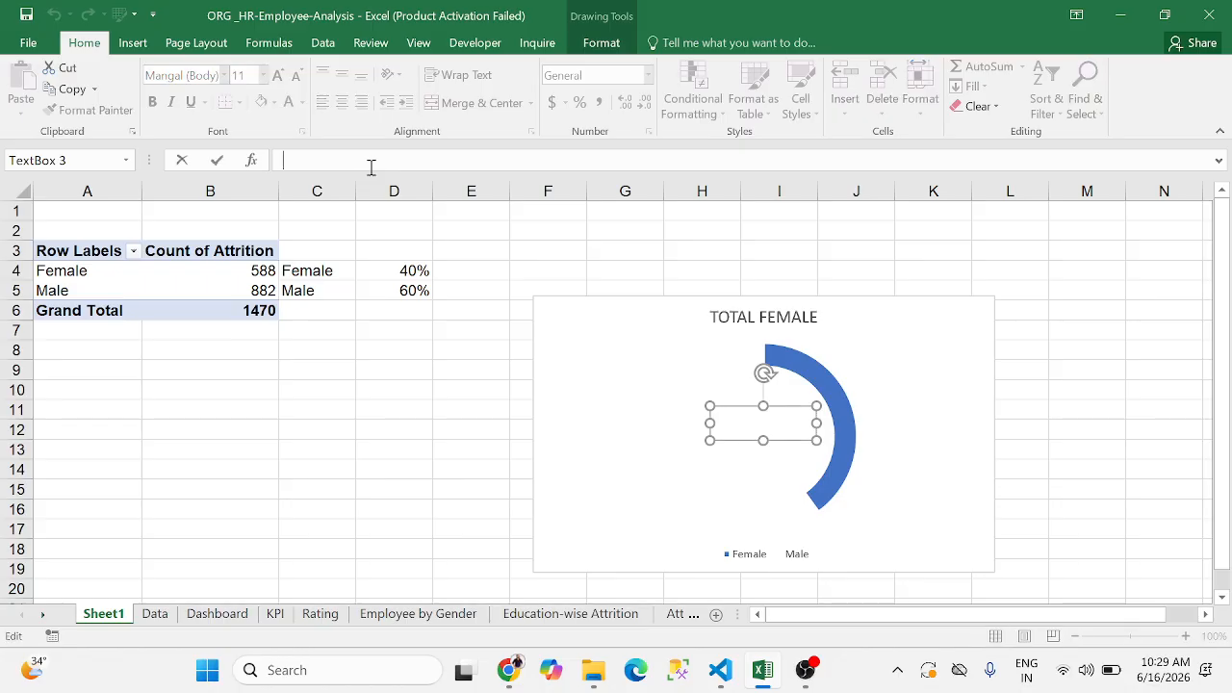
pyautogui.click(399, 274)
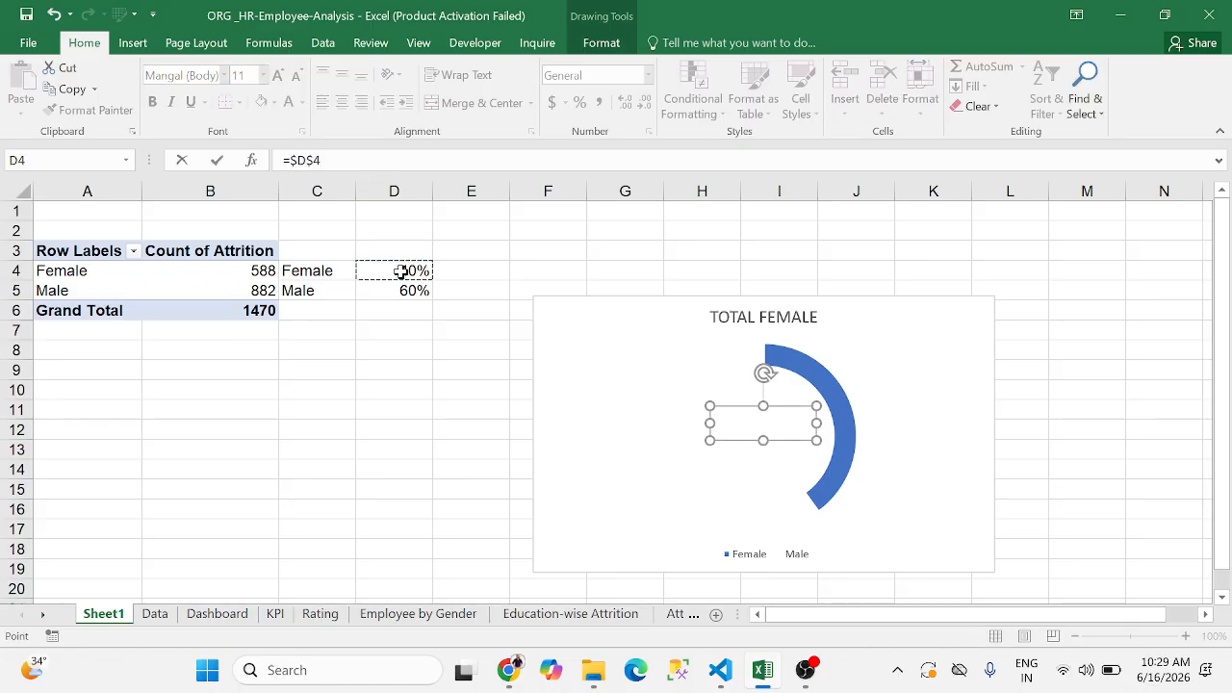
pyautogui.press('Return')
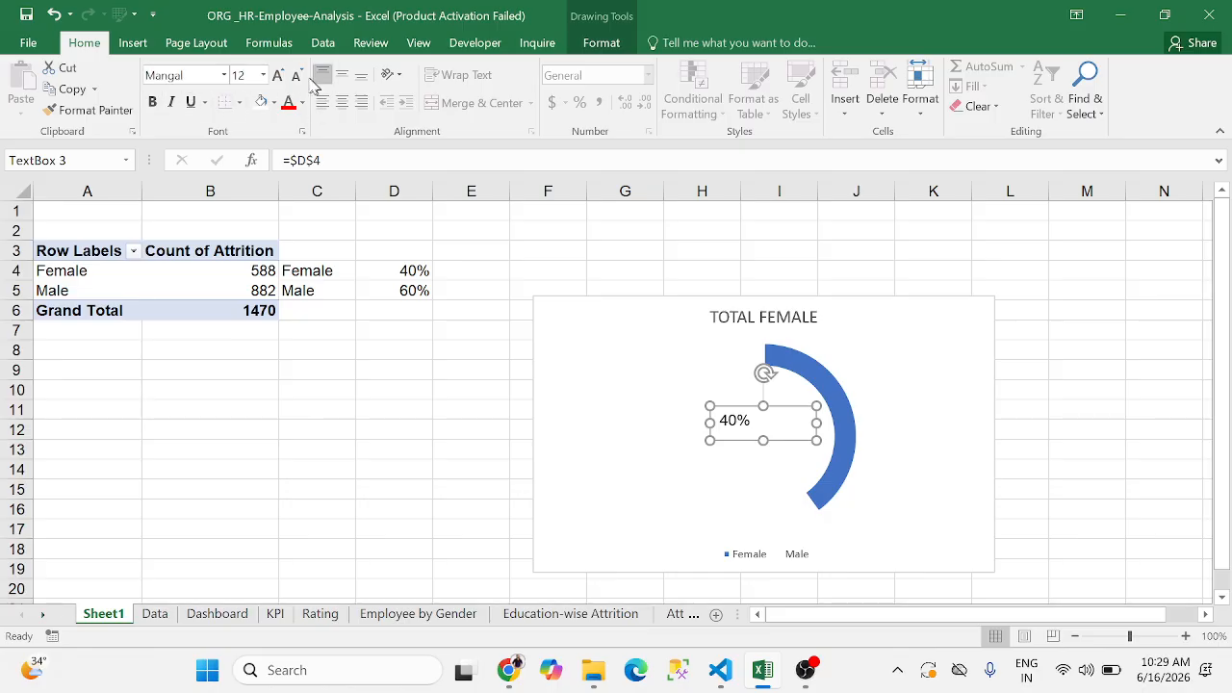
# Format the percentage text box as bold Times New Roman, size 16, then narrow it and reposition it inside the ring
pyautogui.click(278, 76)
pyautogui.click(278, 76)
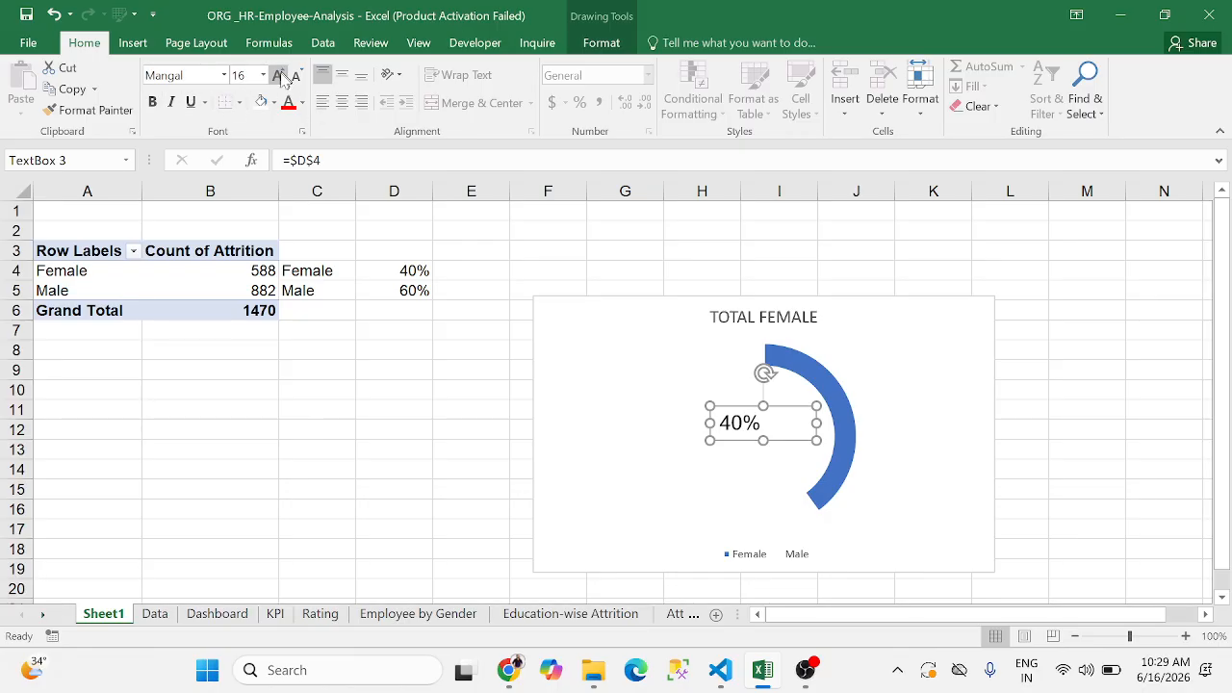
pyautogui.click(206, 76)
pyautogui.write('Times New Ro')
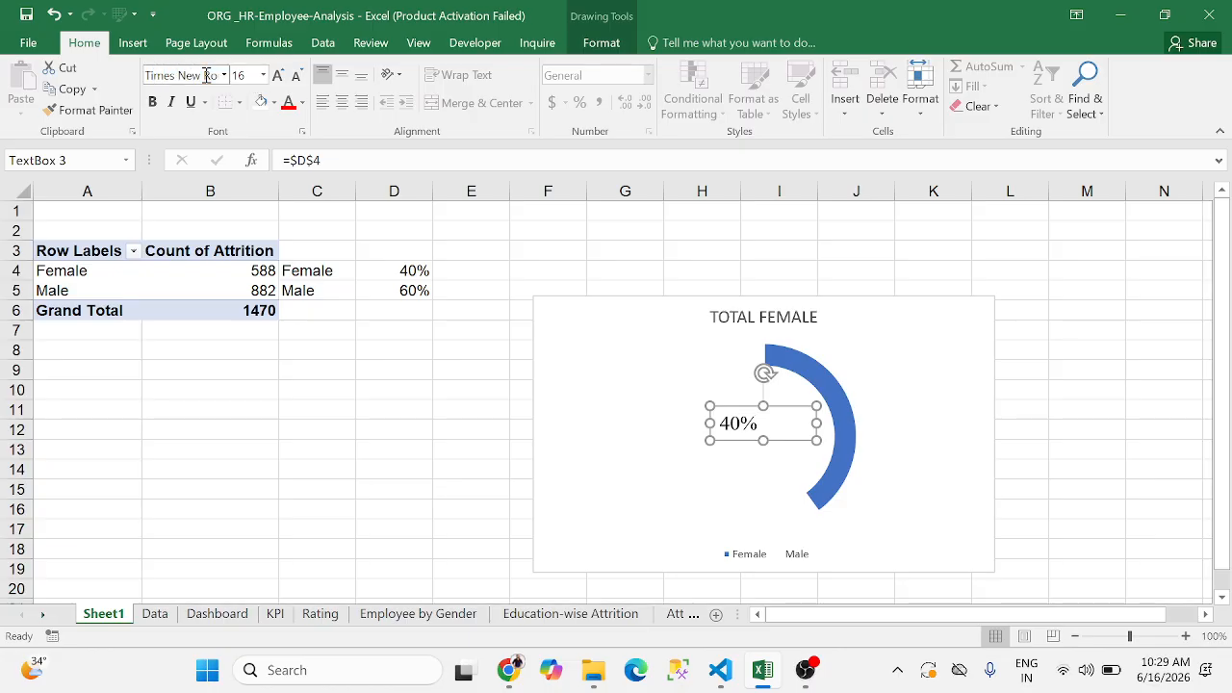
pyautogui.click(153, 103)
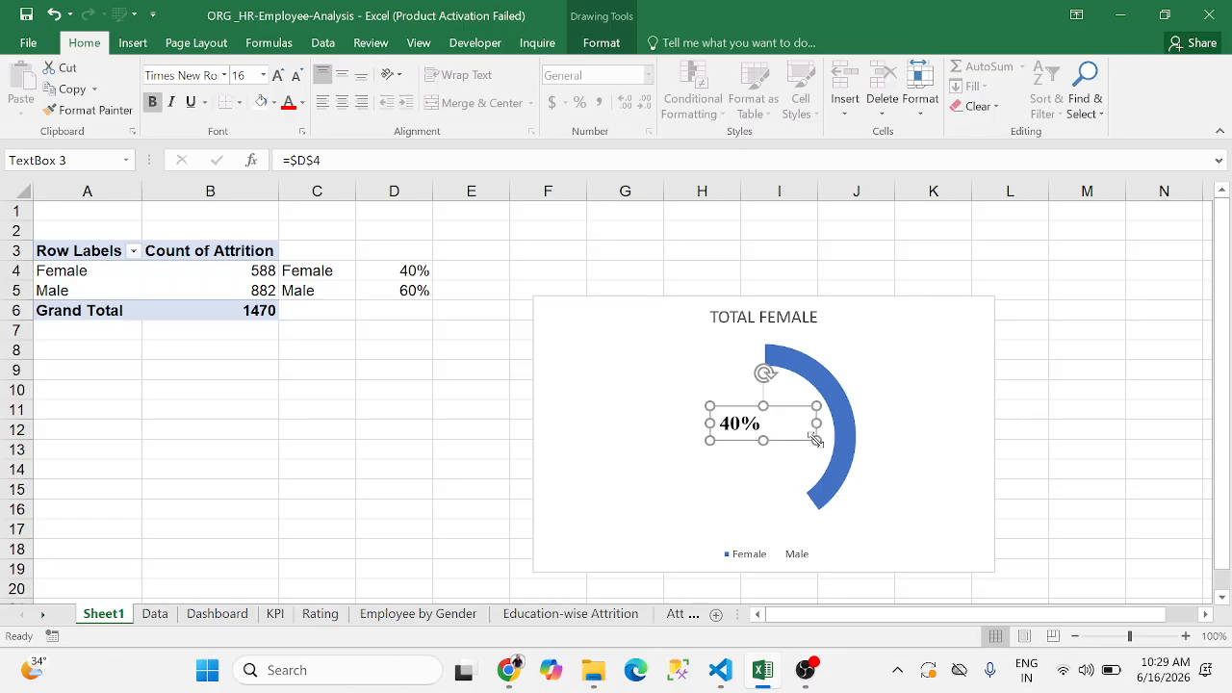
pyautogui.moveTo(817, 440); pyautogui.dragTo(792, 435)
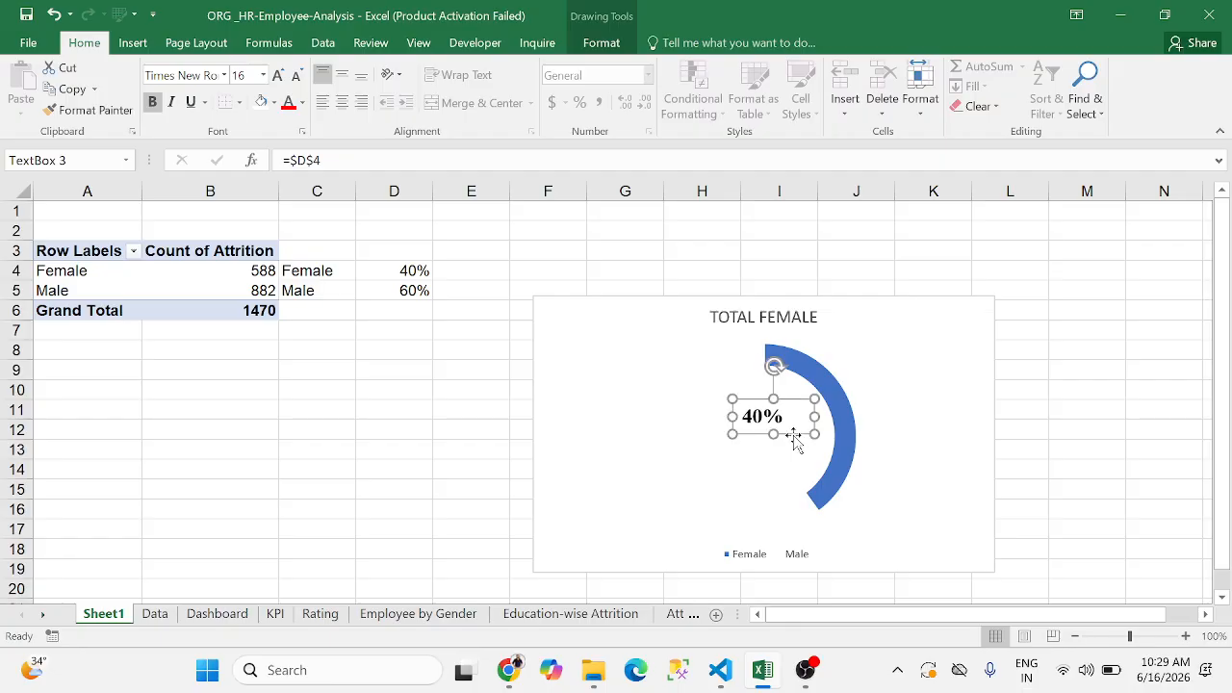
# Duplicate the percentage text box and place the copy directly below the original inside the ring
pyautogui.hotkey('ctrl', 'c')
pyautogui.hotkey('ctrl', 'v')
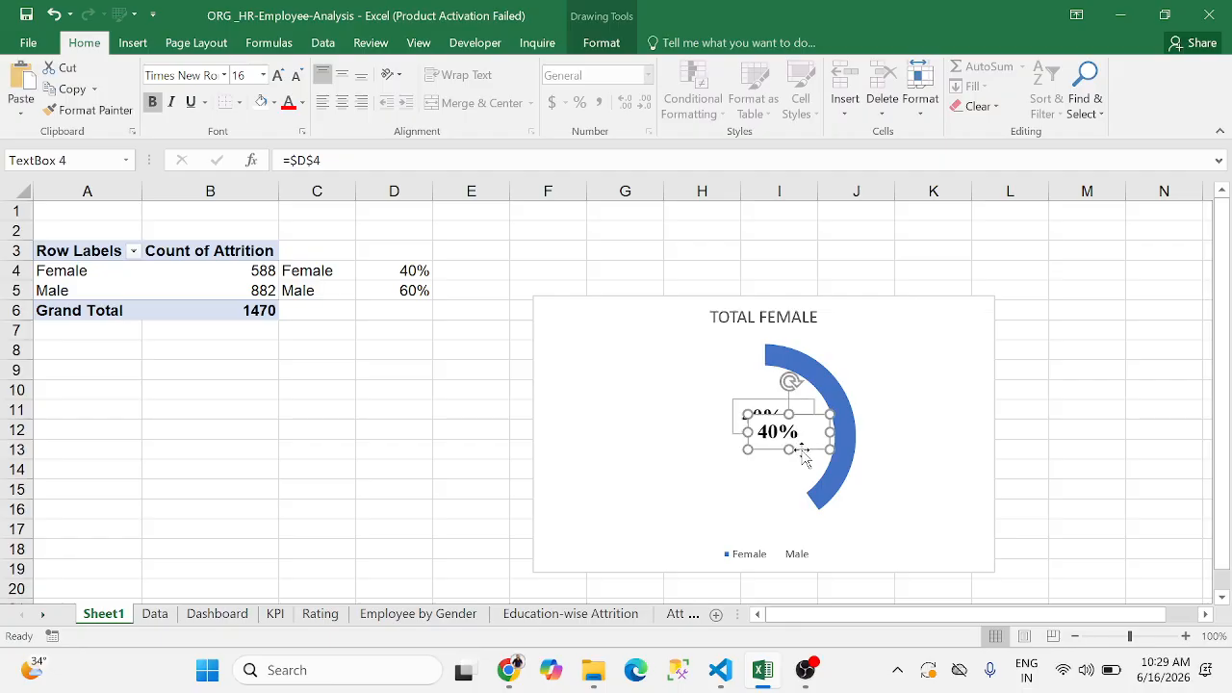
pyautogui.moveTo(803, 451); pyautogui.dragTo(788, 476)
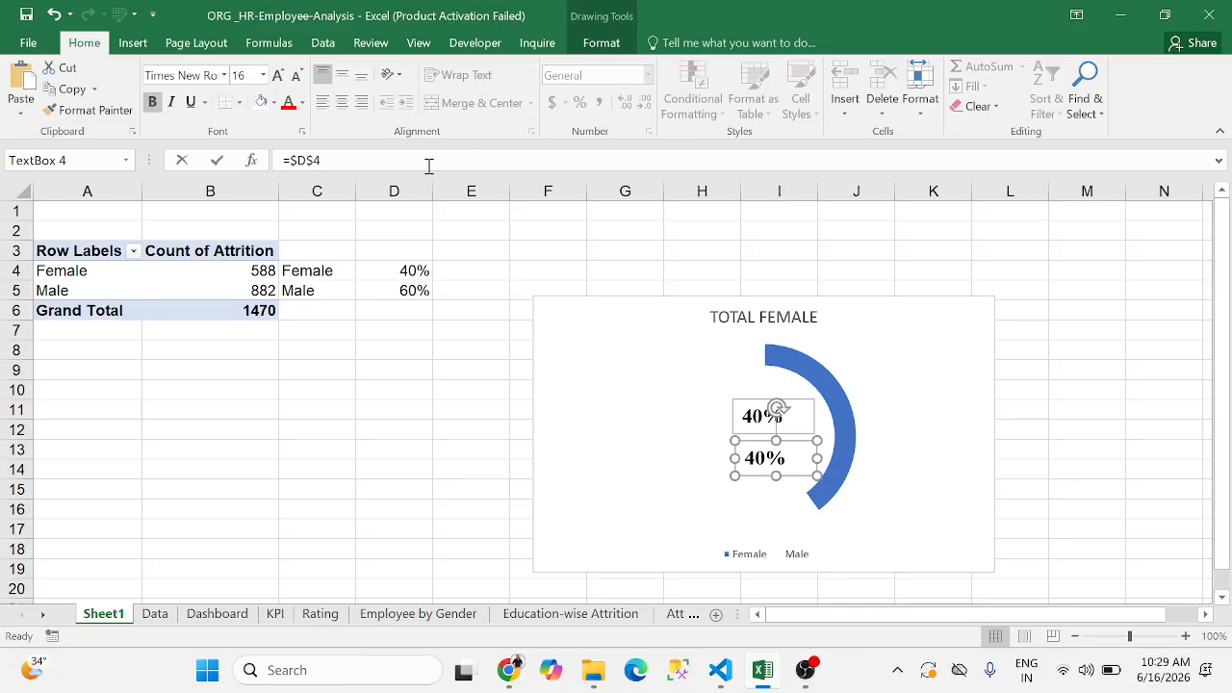
# Try to replace the lower text box's cell link with the text FEMALE
pyautogui.moveTo(429, 163); pyautogui.dragTo(106, 130)
pyautogui.write('FEMALE')
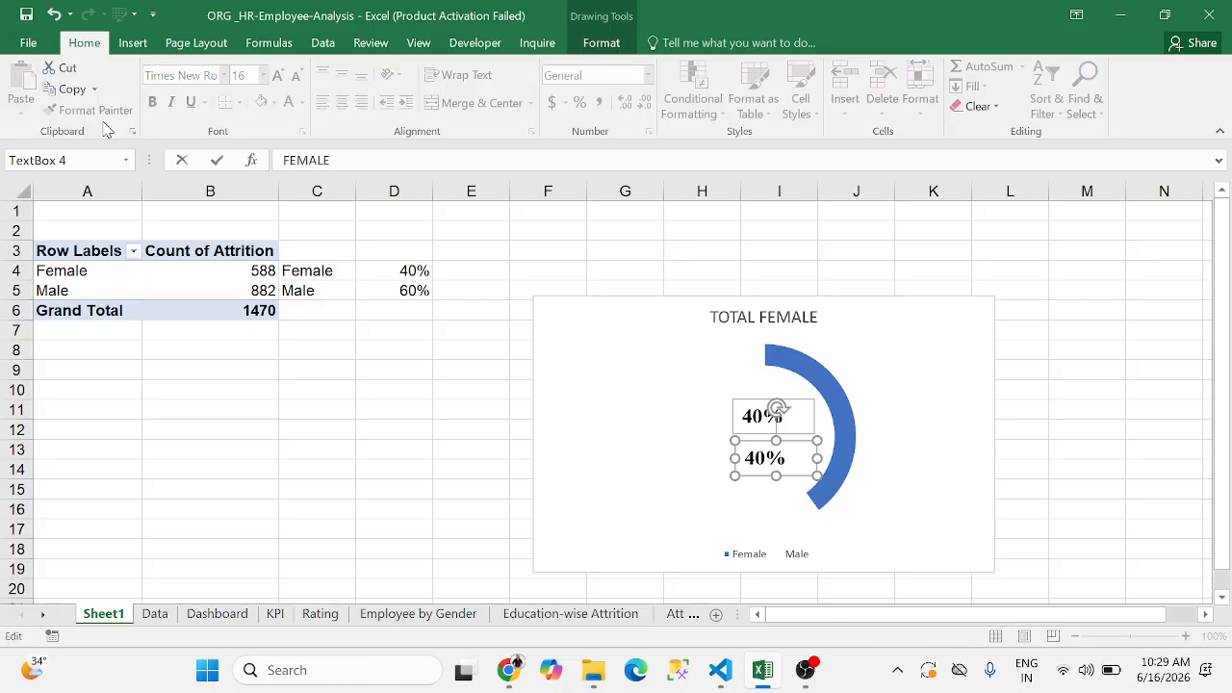
pyautogui.press('Return')
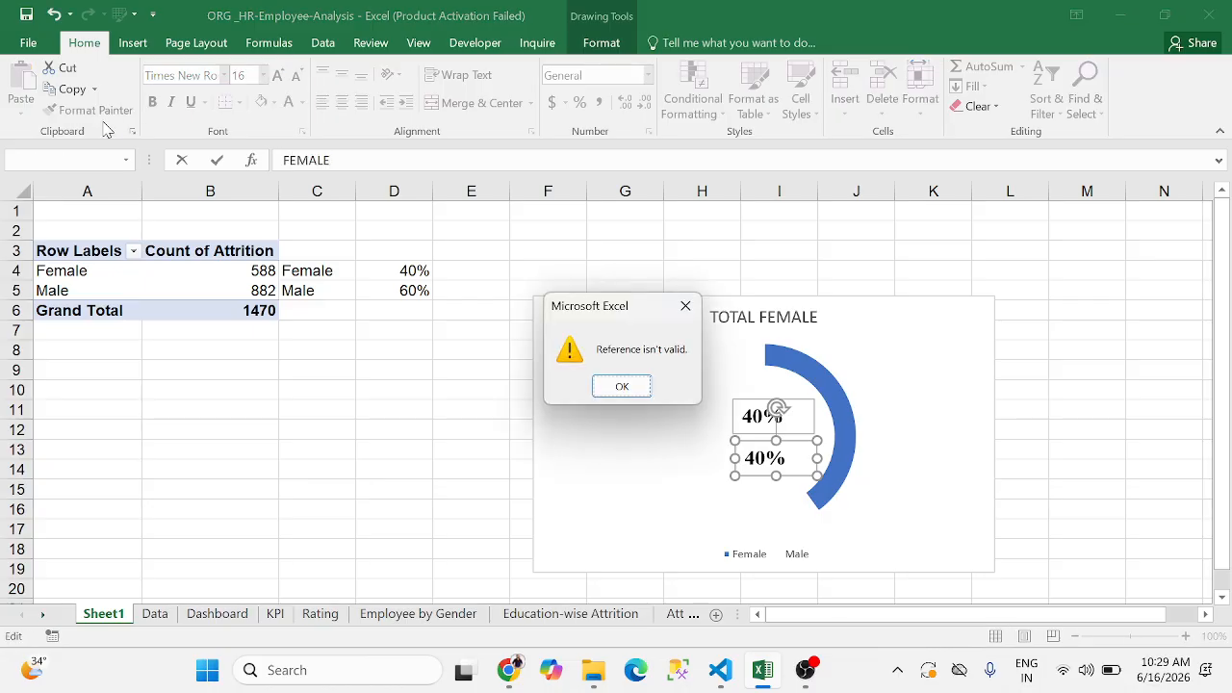
pyautogui.press('Return')
pyautogui.press('Return')
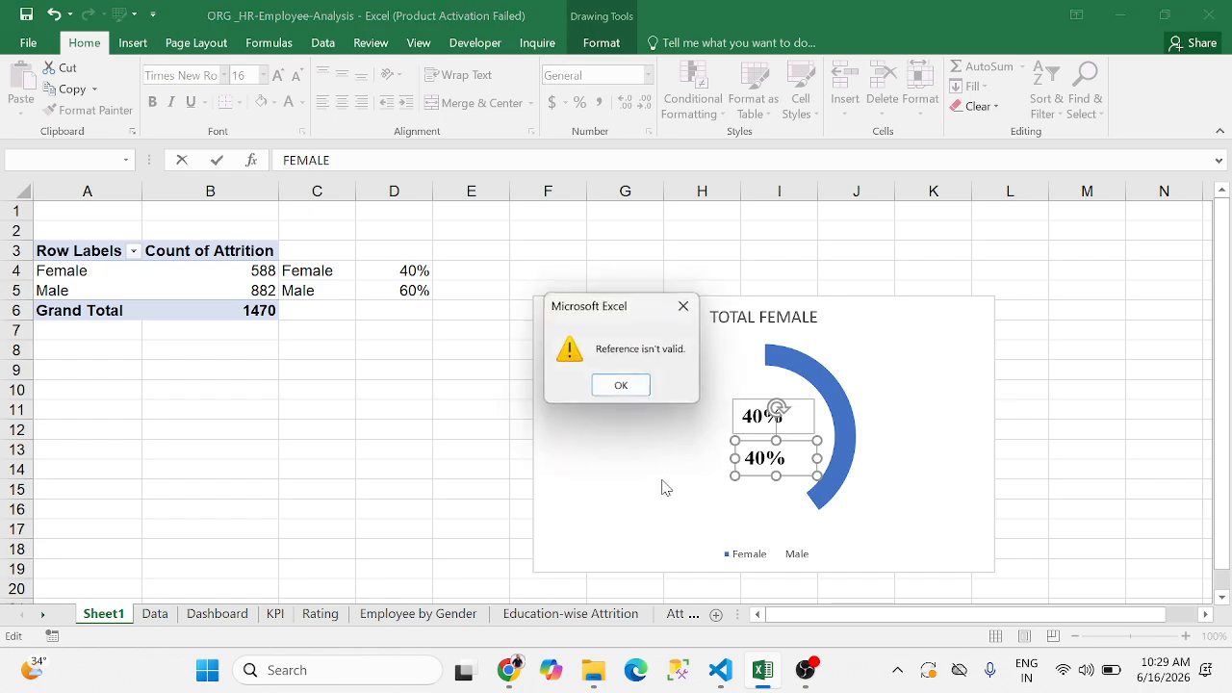
pyautogui.click(623, 389)
pyautogui.press('Escape')
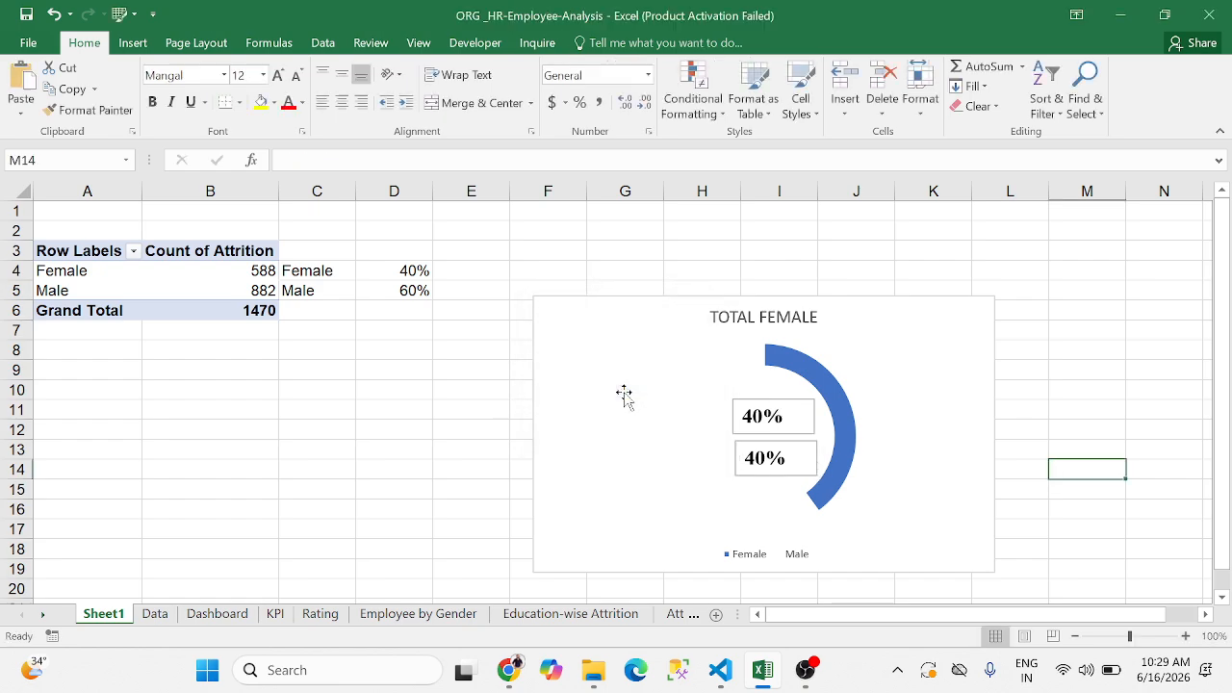
# Replace the duplicated lower percentage text box with a new text box reading FEMALE inside the blue ring
pyautogui.click(805, 469)
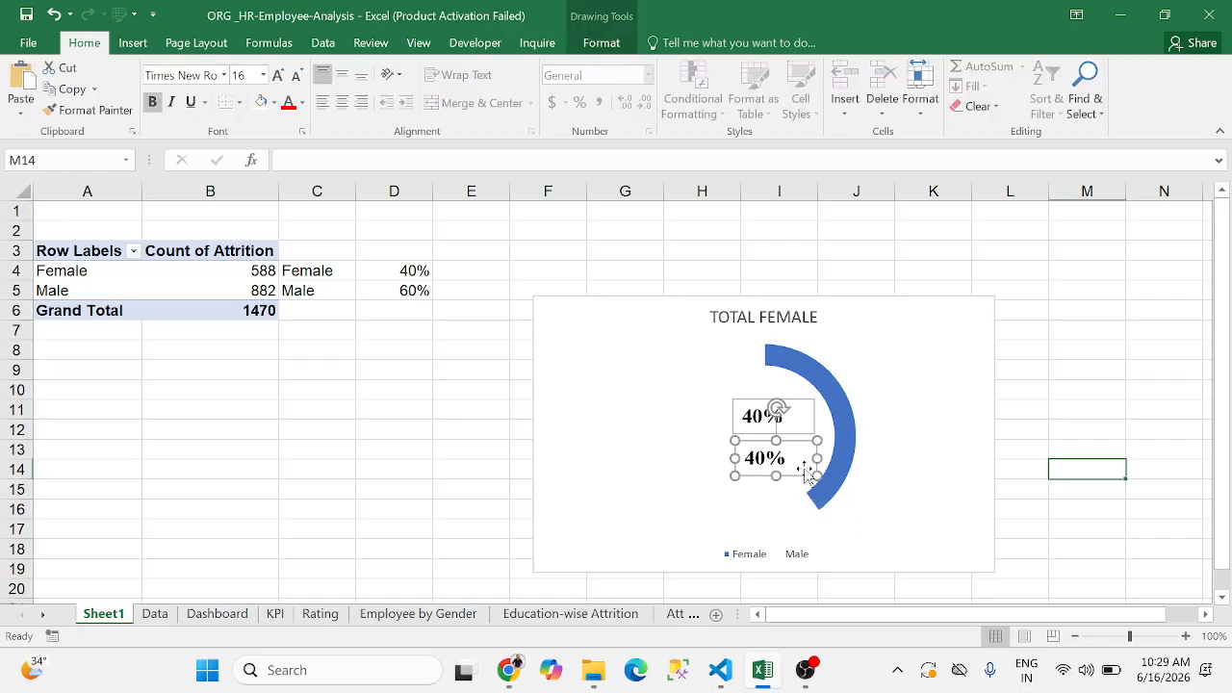
pyautogui.press('Delete')
pyautogui.click(130, 42)
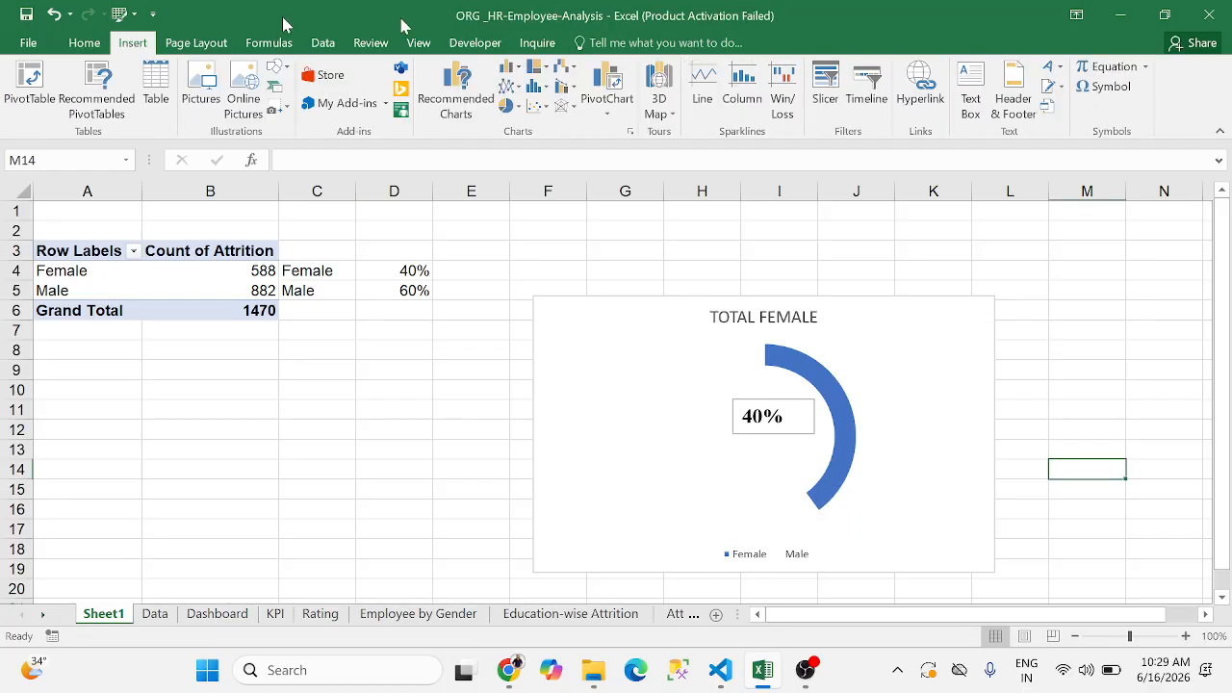
pyautogui.click(986, 109)
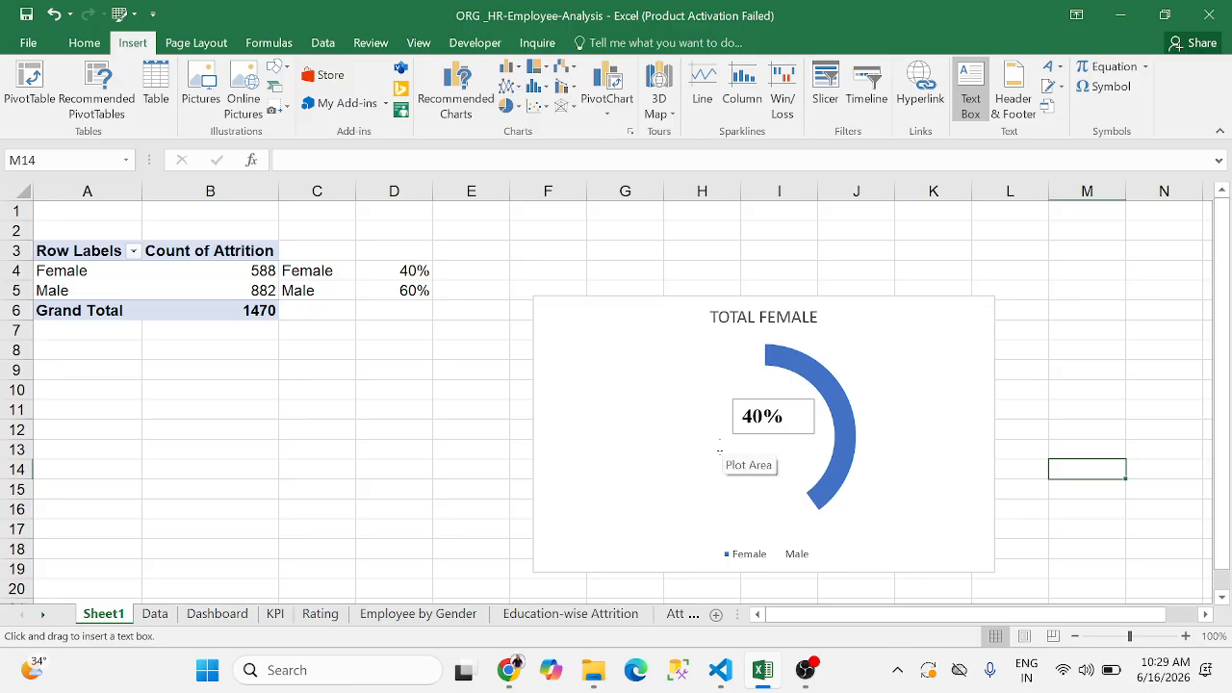
pyautogui.moveTo(720, 448)
pyautogui.mouseDown()
pyautogui.moveTo(783, 447)
pyautogui.moveTo(825, 485)
pyautogui.moveTo(815, 476)
pyautogui.mouseUp()
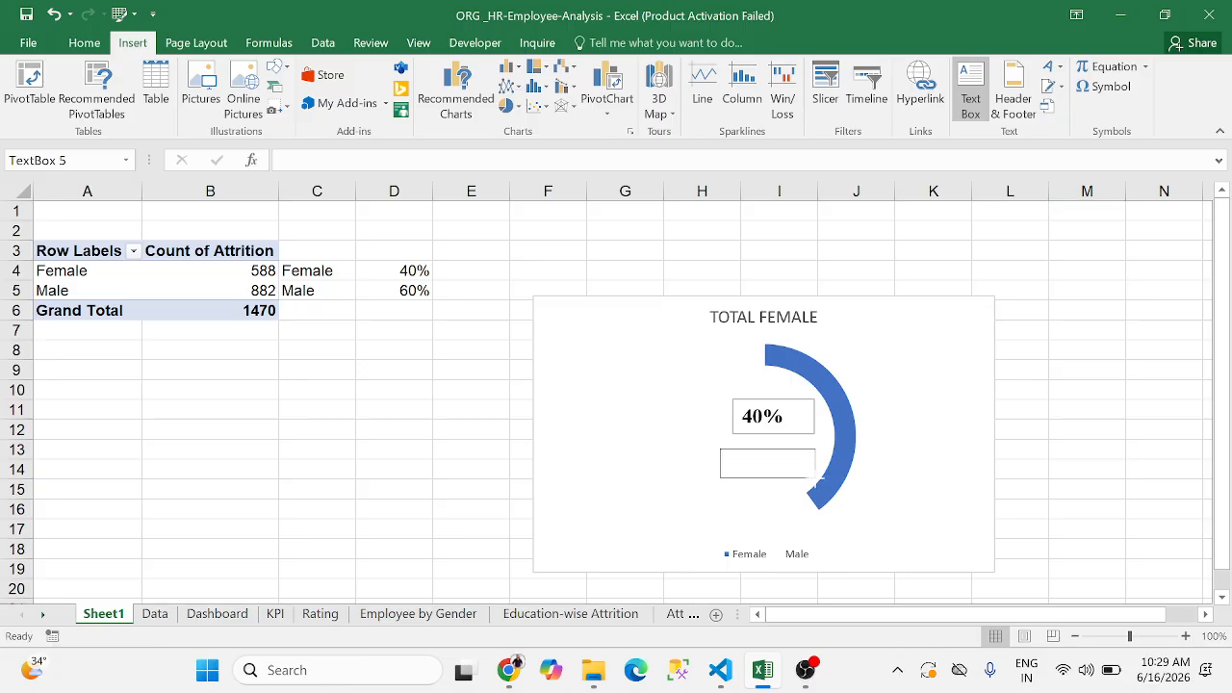
pyautogui.write('FEMALE')
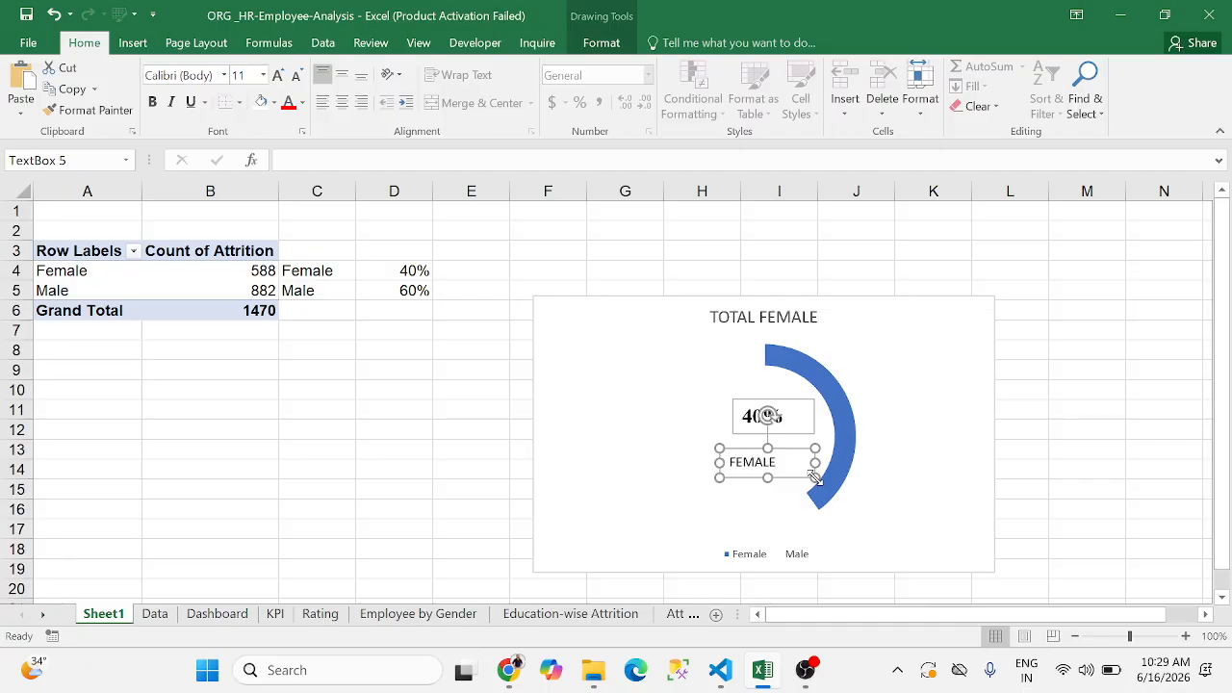
# Format the FEMALE text as bold Times New Roman and move its box up directly beneath the percentage box
pyautogui.hotkey('ctrl', 'a')
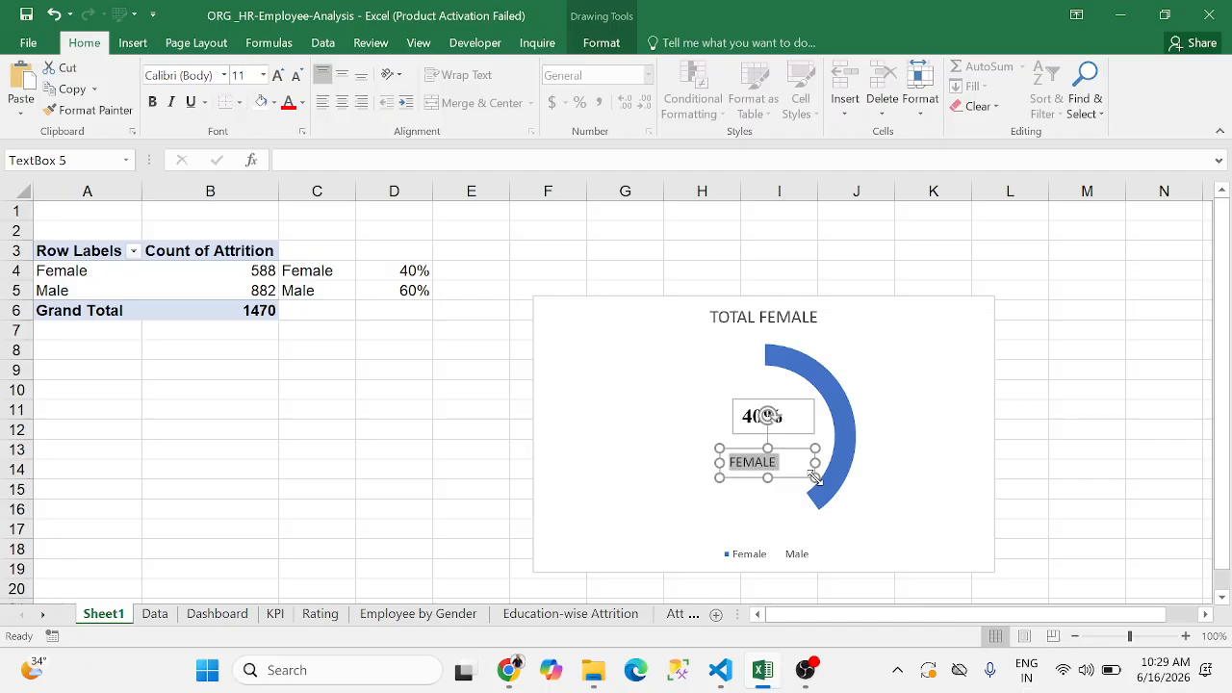
pyautogui.click(152, 102)
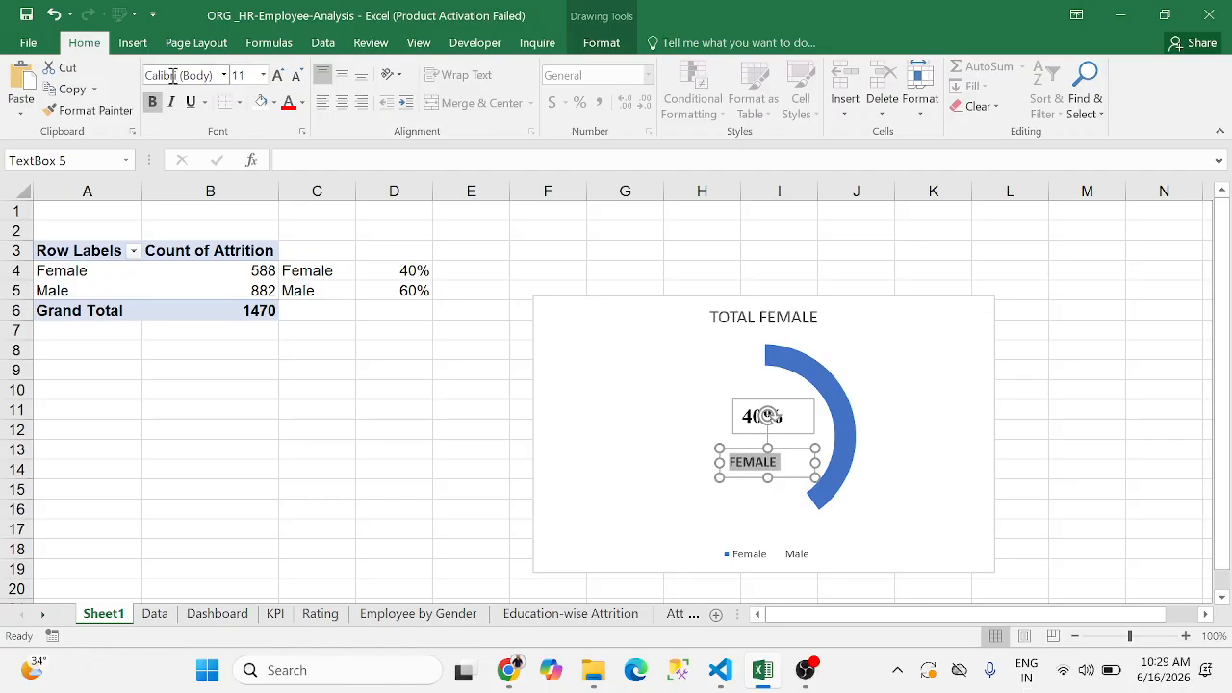
pyautogui.click(172, 75)
pyautogui.write('Times New Ro')
pyautogui.press('Return')
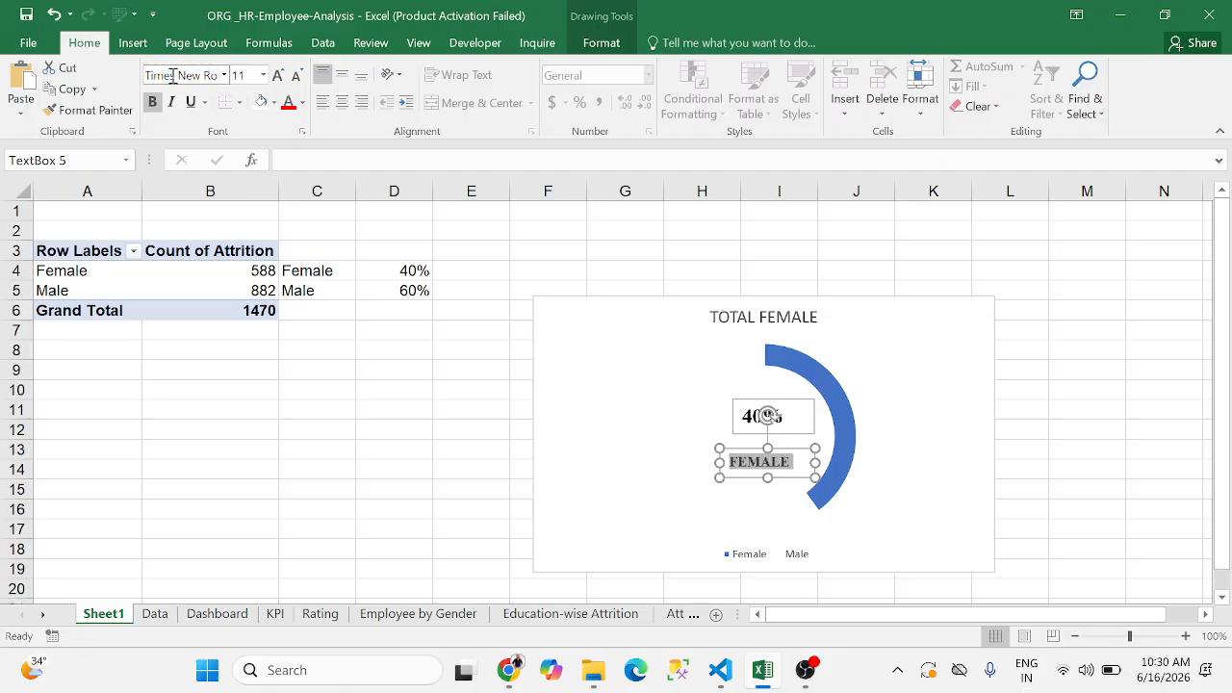
pyautogui.moveTo(791, 478); pyautogui.dragTo(798, 467)
pyautogui.click(1124, 429)
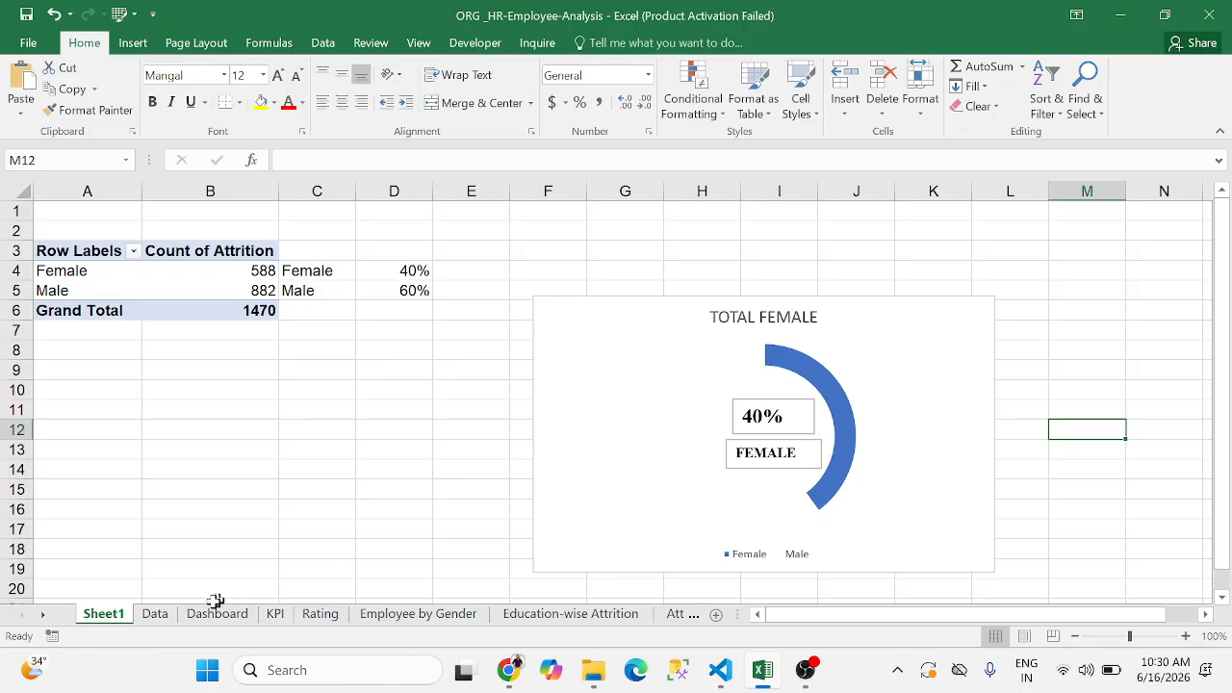
# Check the Total Employees By Gender charts on the Dashboard sheet and return to Sheet1
pyautogui.click(155, 613)
pyautogui.click(216, 613)
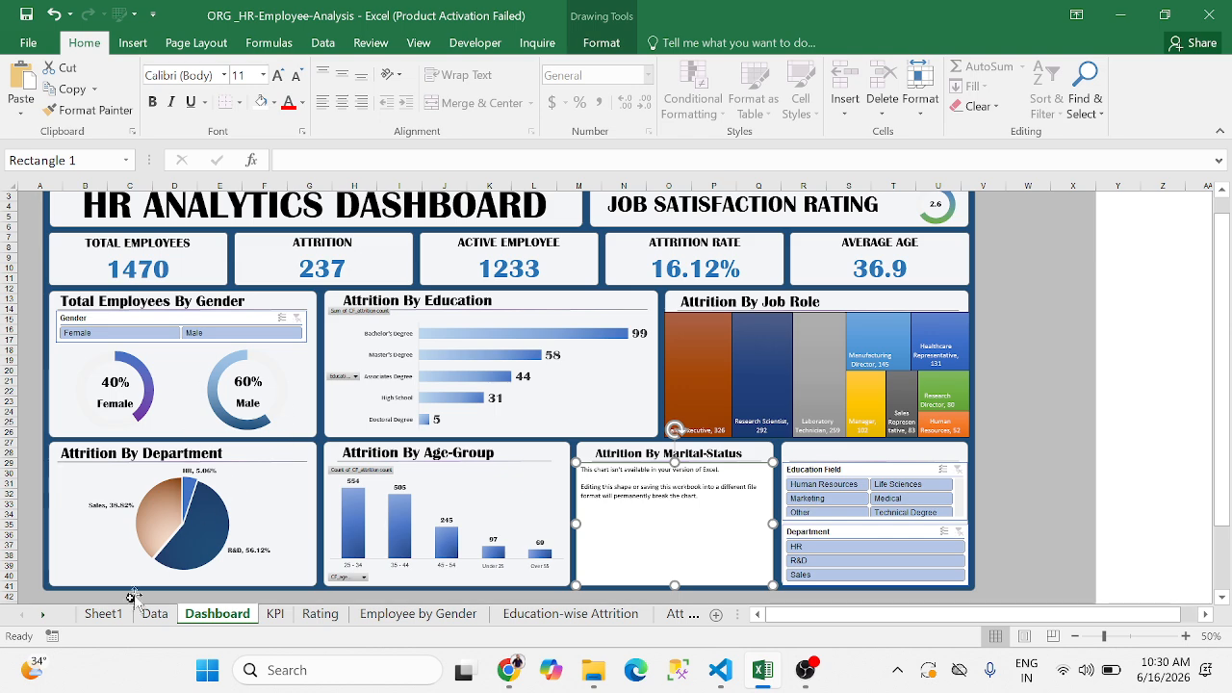
pyautogui.click(106, 616)
pyautogui.click(872, 398)
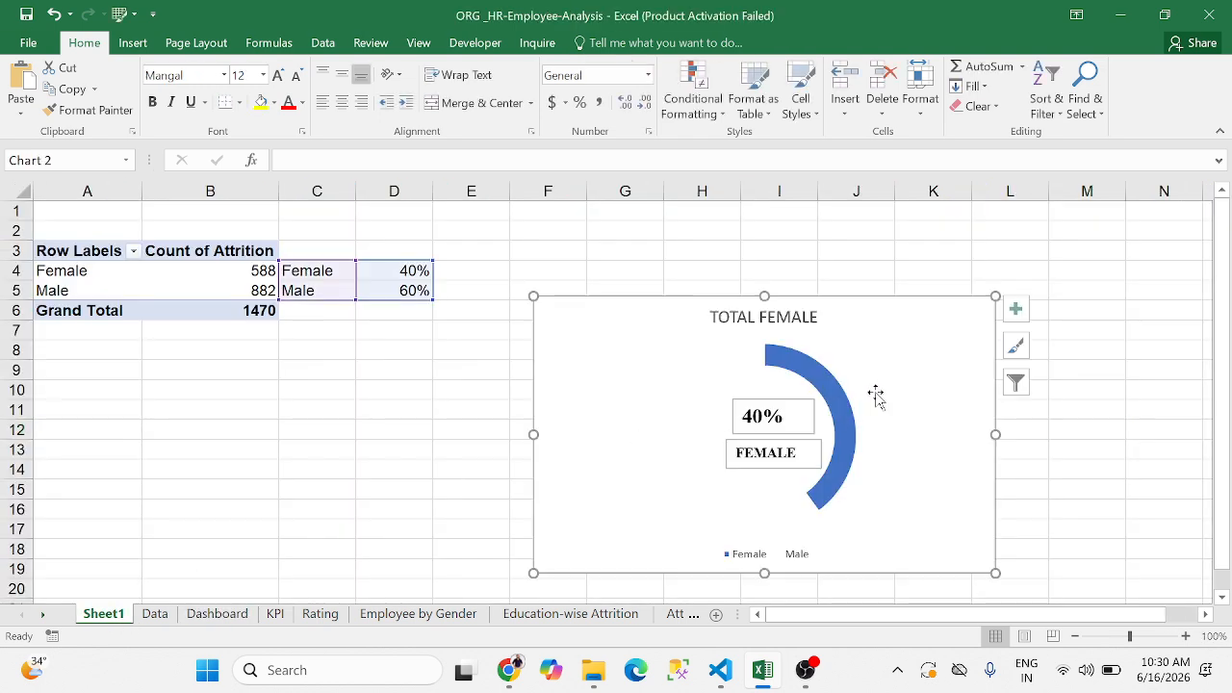
pyautogui.hotkey('ctrl', 'v')
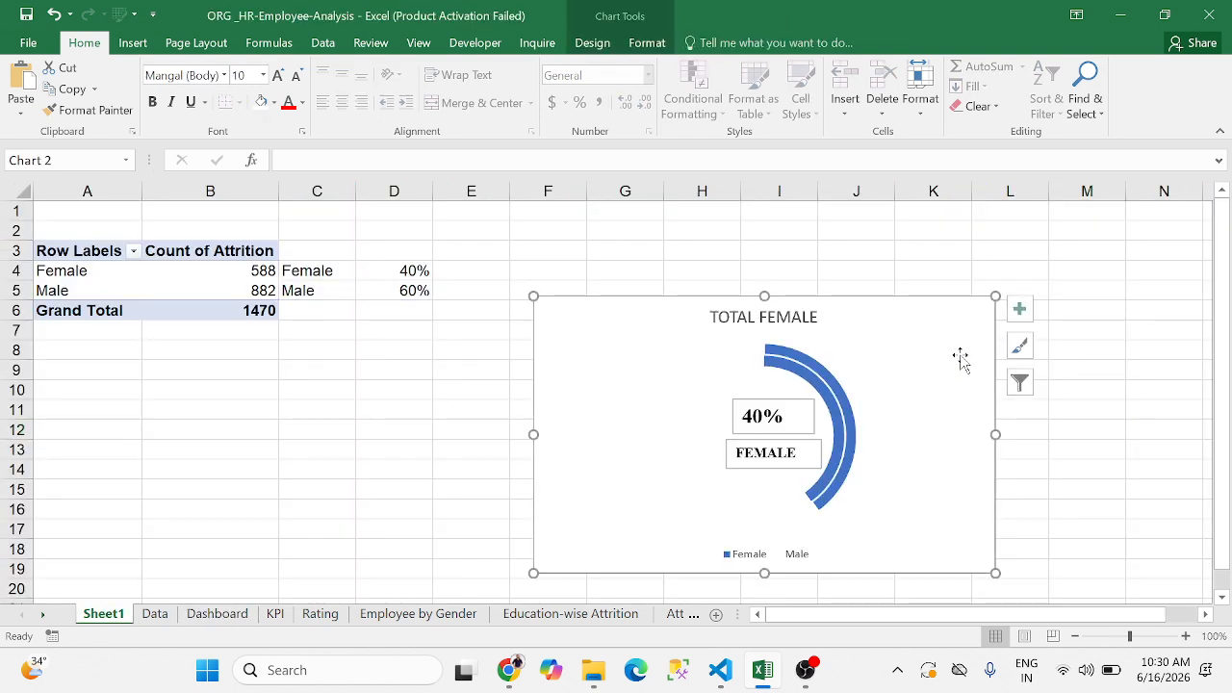
pyautogui.moveTo(961, 358)
pyautogui.mouseDown()
pyautogui.moveTo(902, 413)
pyautogui.moveTo(611, 440)
pyautogui.moveTo(956, 353)
pyautogui.mouseUp()
pyautogui.hotkey('ctrl', 'z')
pyautogui.hotkey('ctrl', 'z')
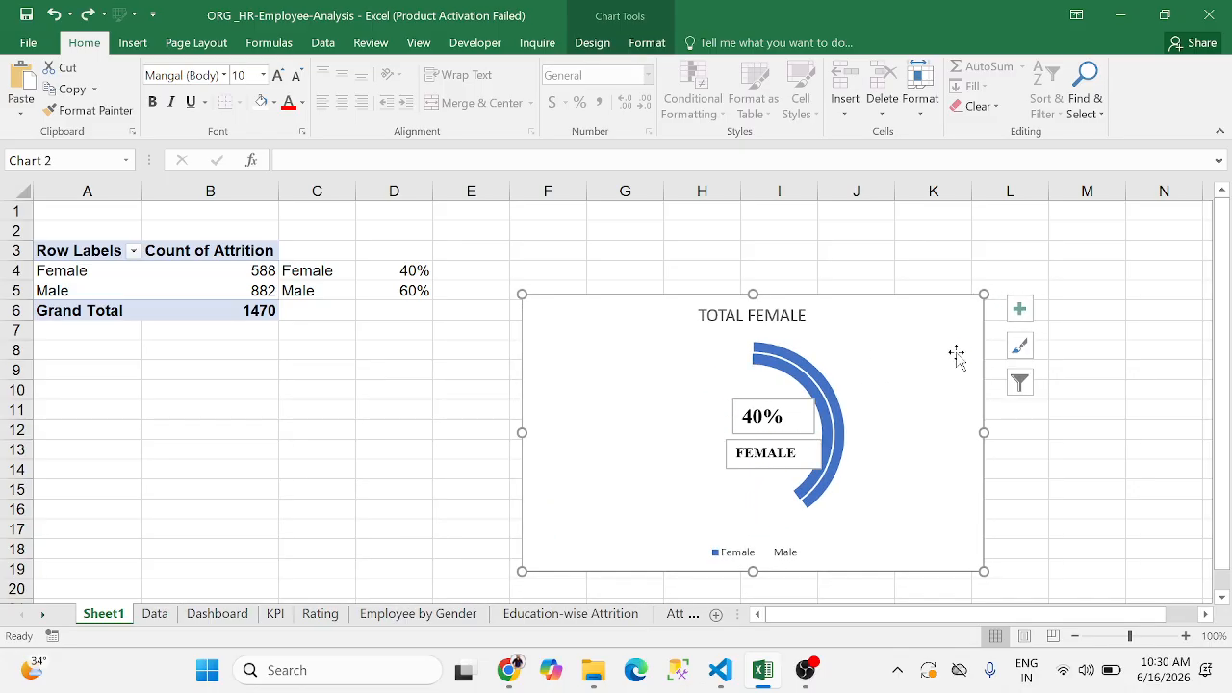
pyautogui.hotkey('ctrl', 'y')
pyautogui.hotkey('ctrl', 'y')
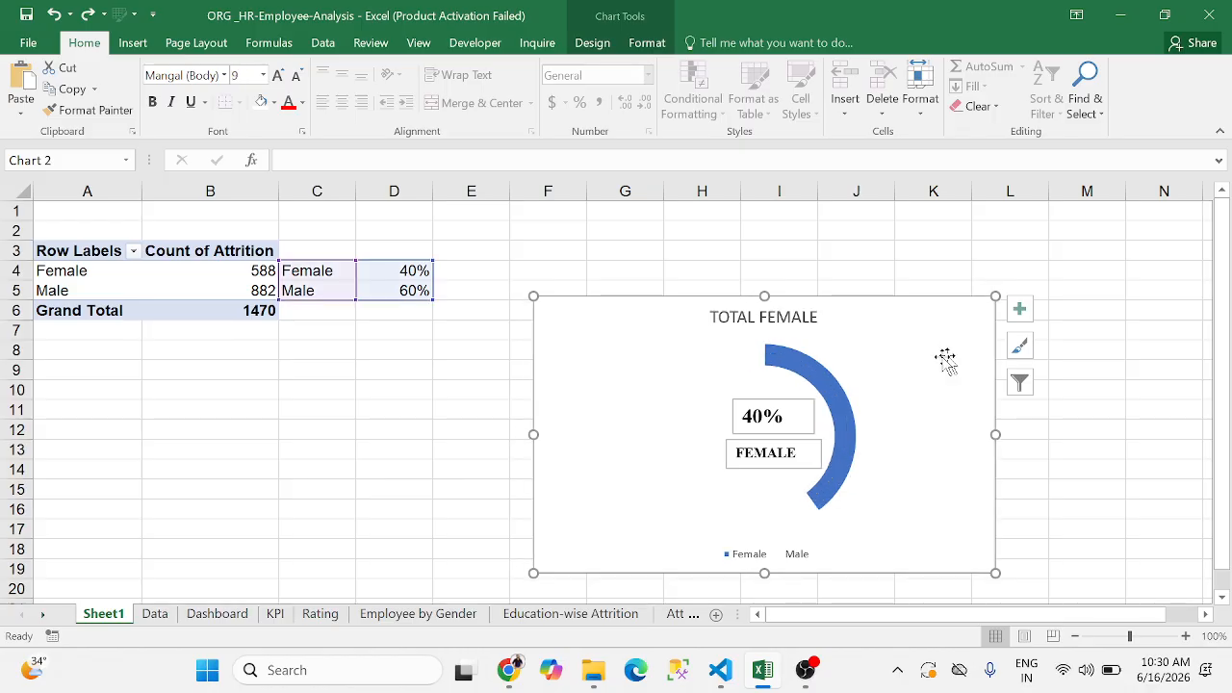
# Paste a copy of the TOTAL FEMALE doughnut chart onto Sheet1 and place it below the pivot table
pyautogui.click(1126, 446)
pyautogui.hotkey('ctrl', 'v')
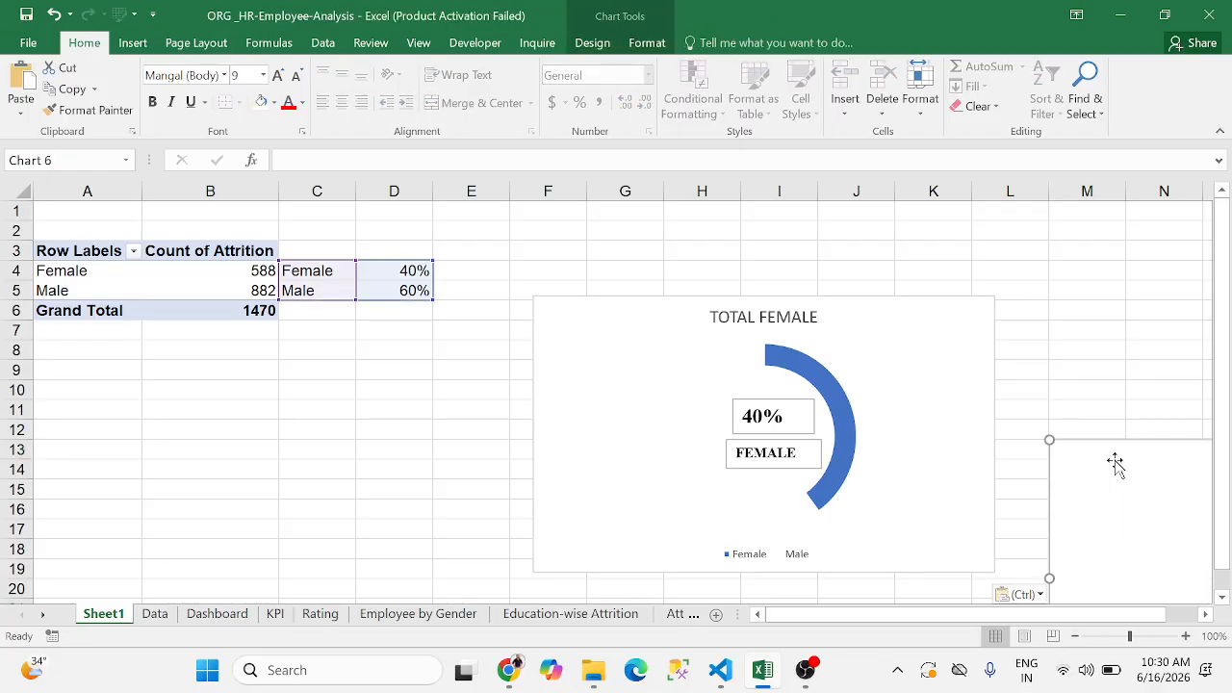
pyautogui.moveTo(1116, 464); pyautogui.dragTo(101, 372)
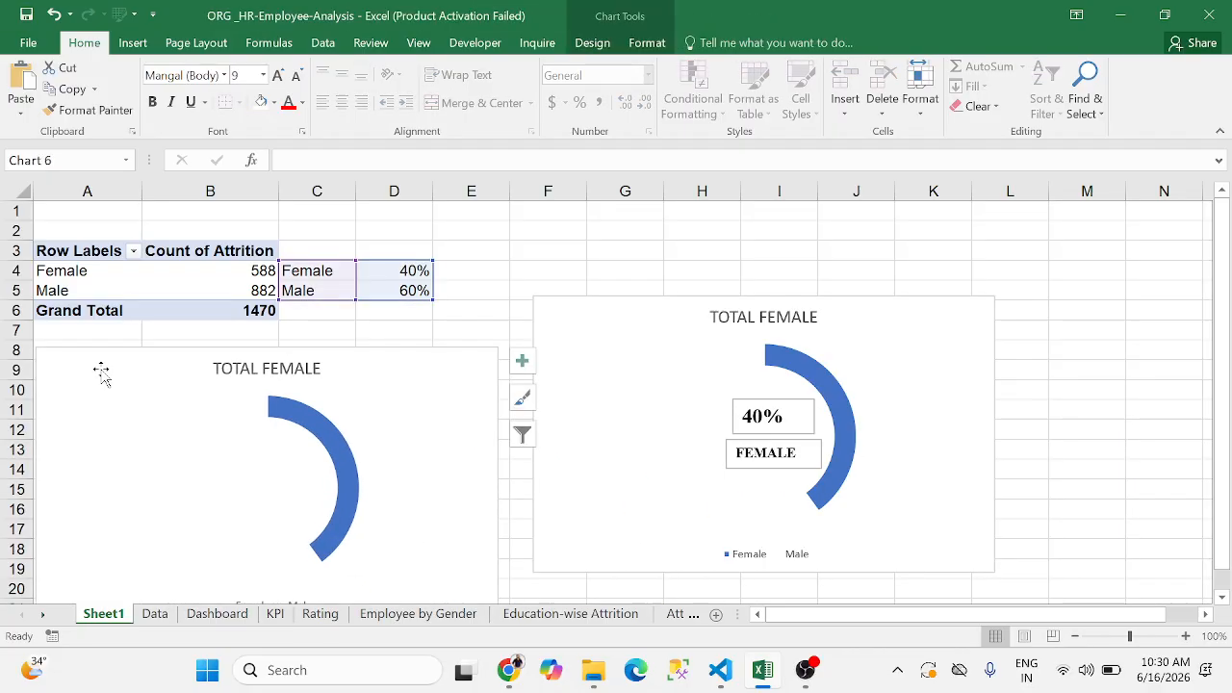
# Set the Female slice of the copied doughnut chart to No Fill
pyautogui.click(243, 405)
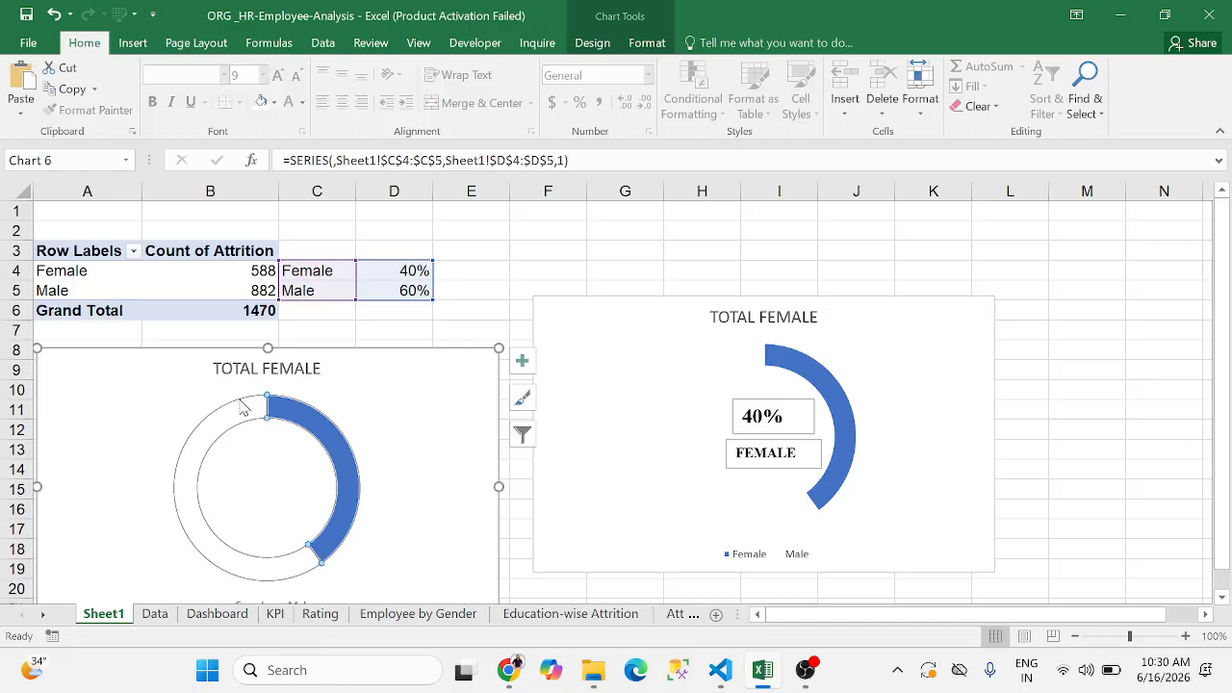
pyautogui.click(289, 408)
pyautogui.rightClick(301, 414)
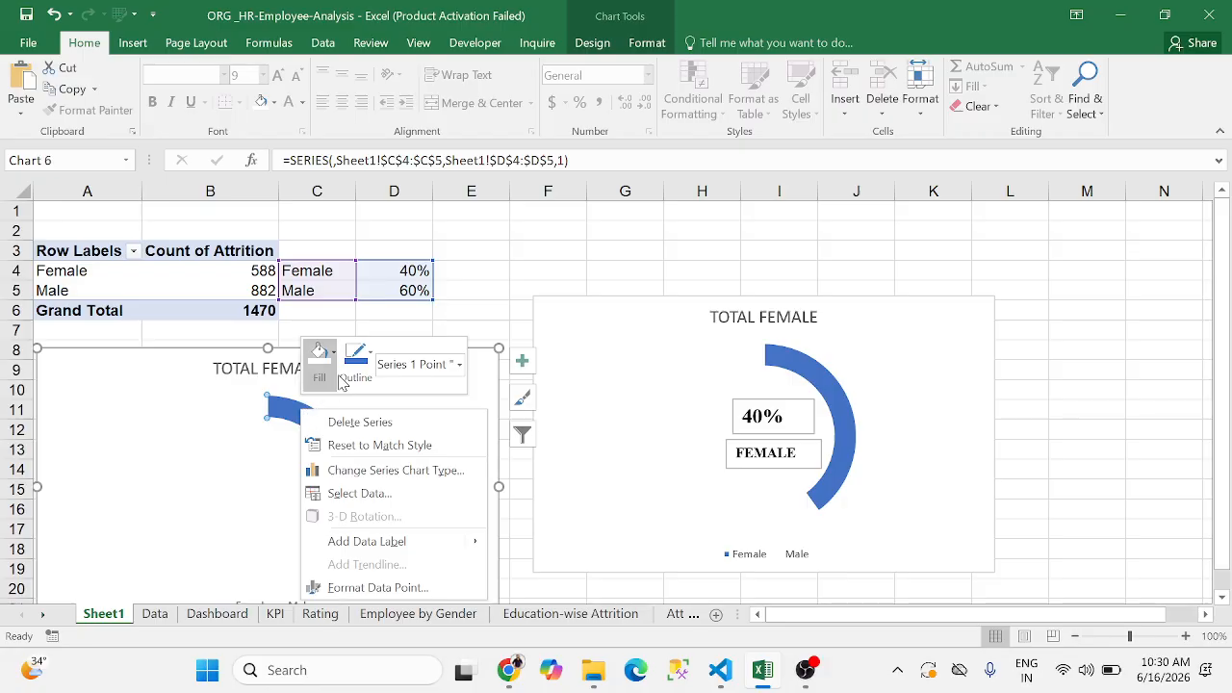
pyautogui.click(330, 375)
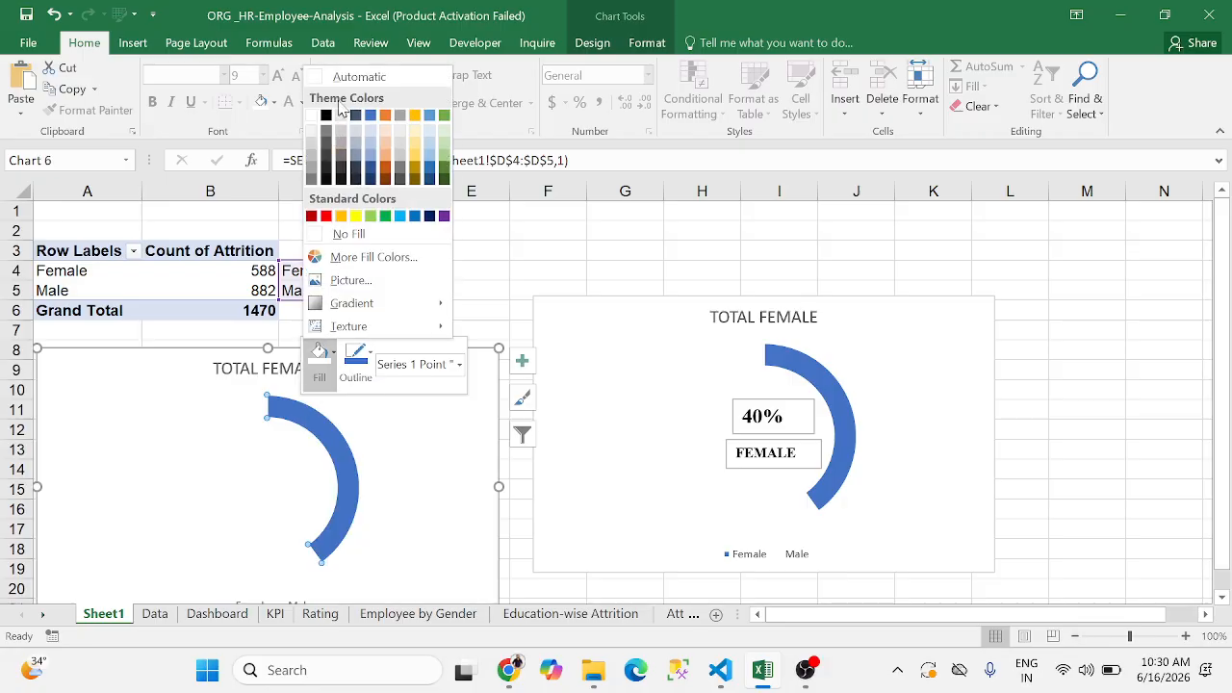
pyautogui.click(349, 234)
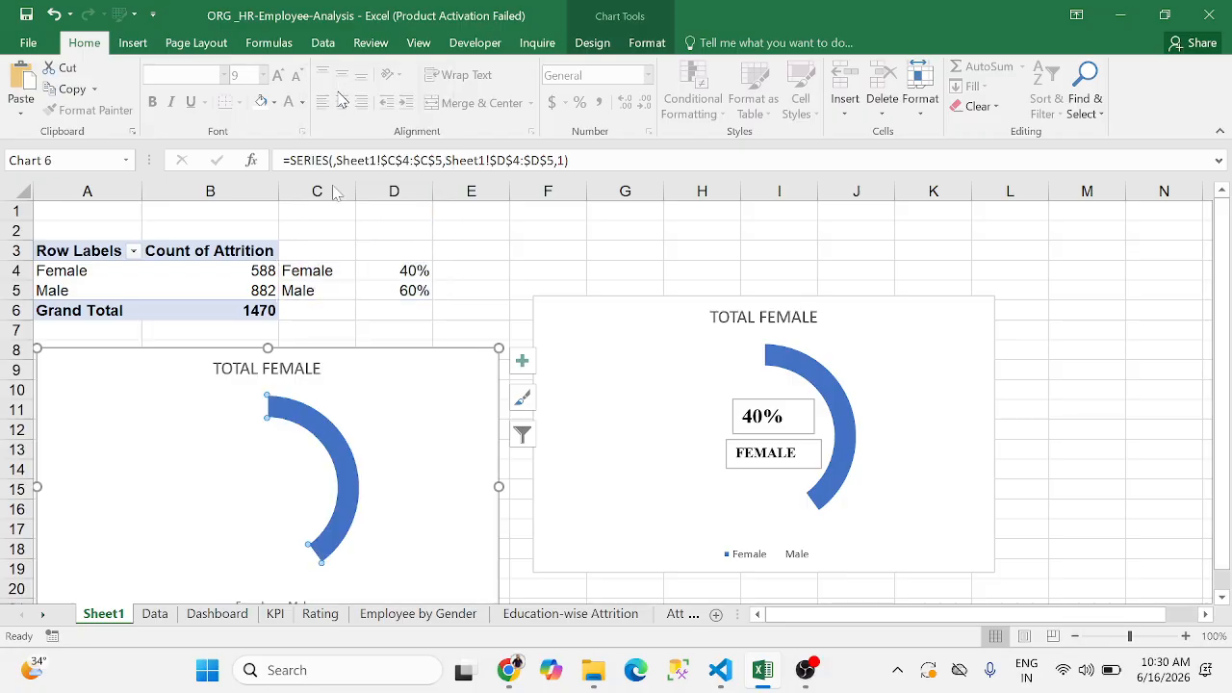
# Fill the Male slice of the copied doughnut chart with the standard orange colour
pyautogui.rightClick(240, 416)
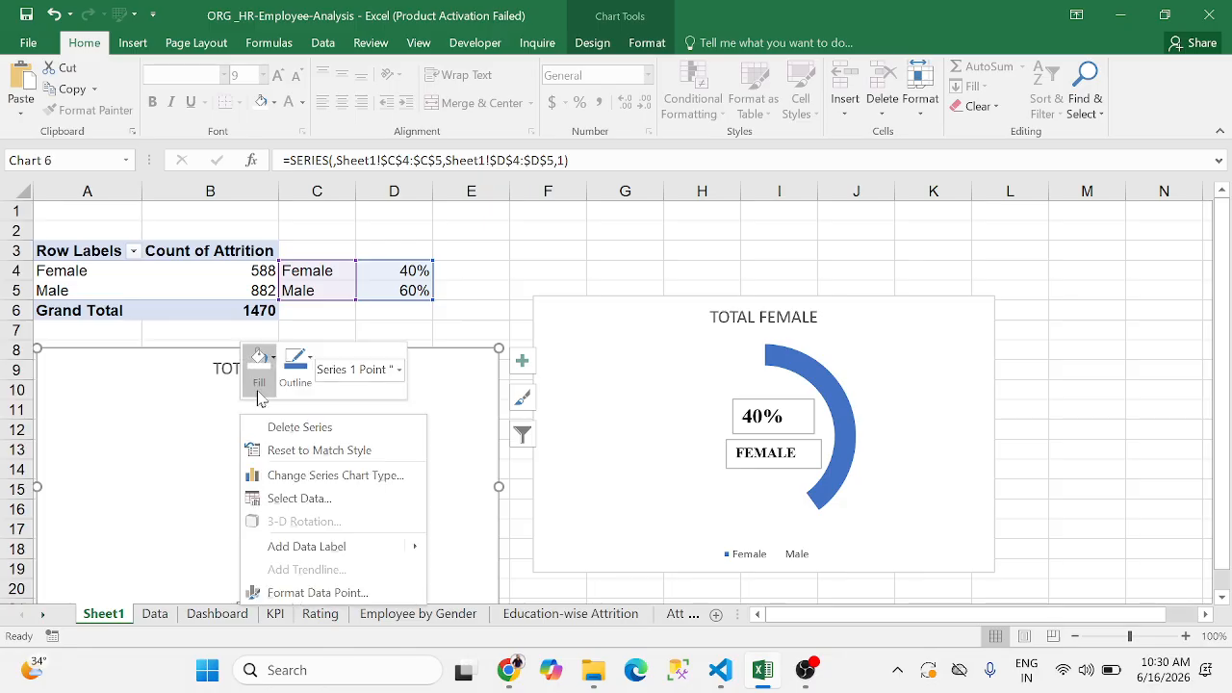
pyautogui.click(261, 381)
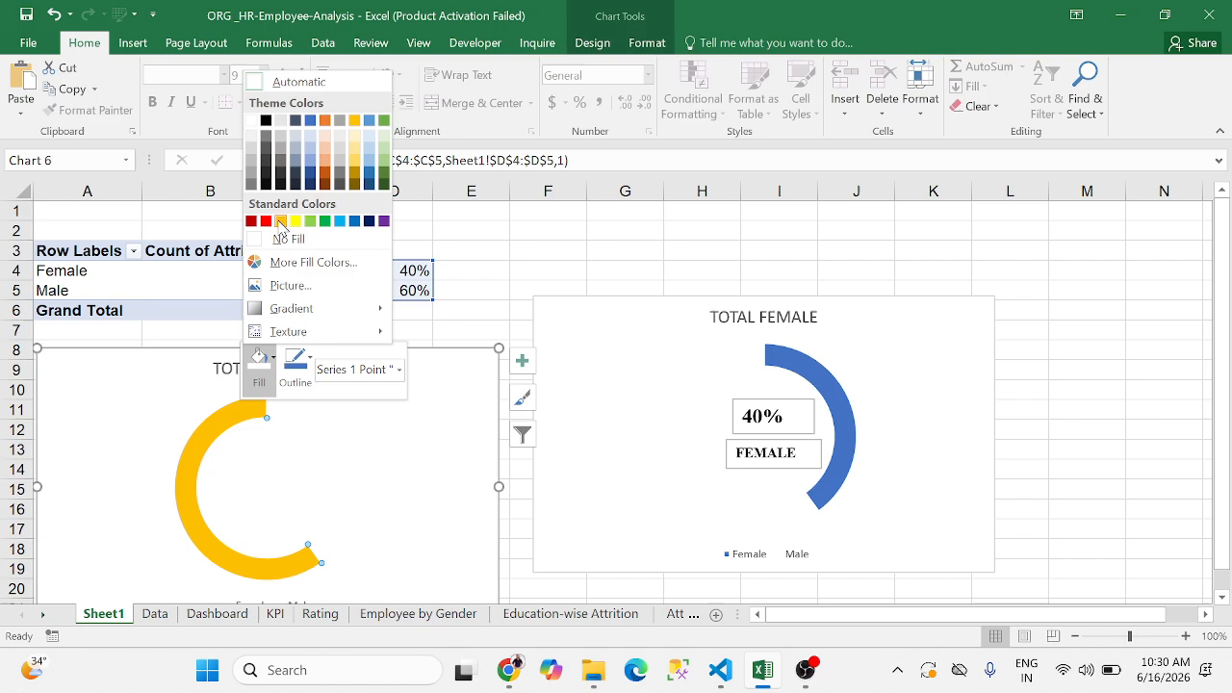
pyautogui.click(282, 220)
pyautogui.click(460, 489)
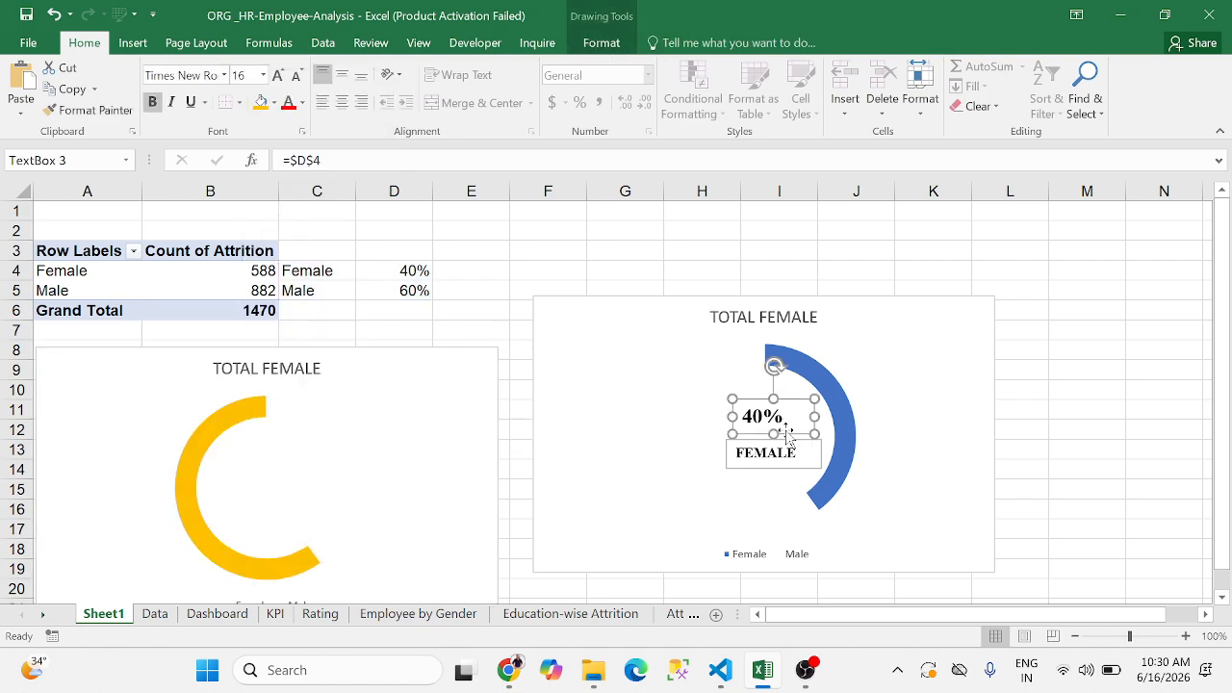
# Copy the percentage text box into the copied doughnut chart and position it inside the orange ring
pyautogui.click(240, 459)
pyautogui.hotkey('ctrl', 'v')
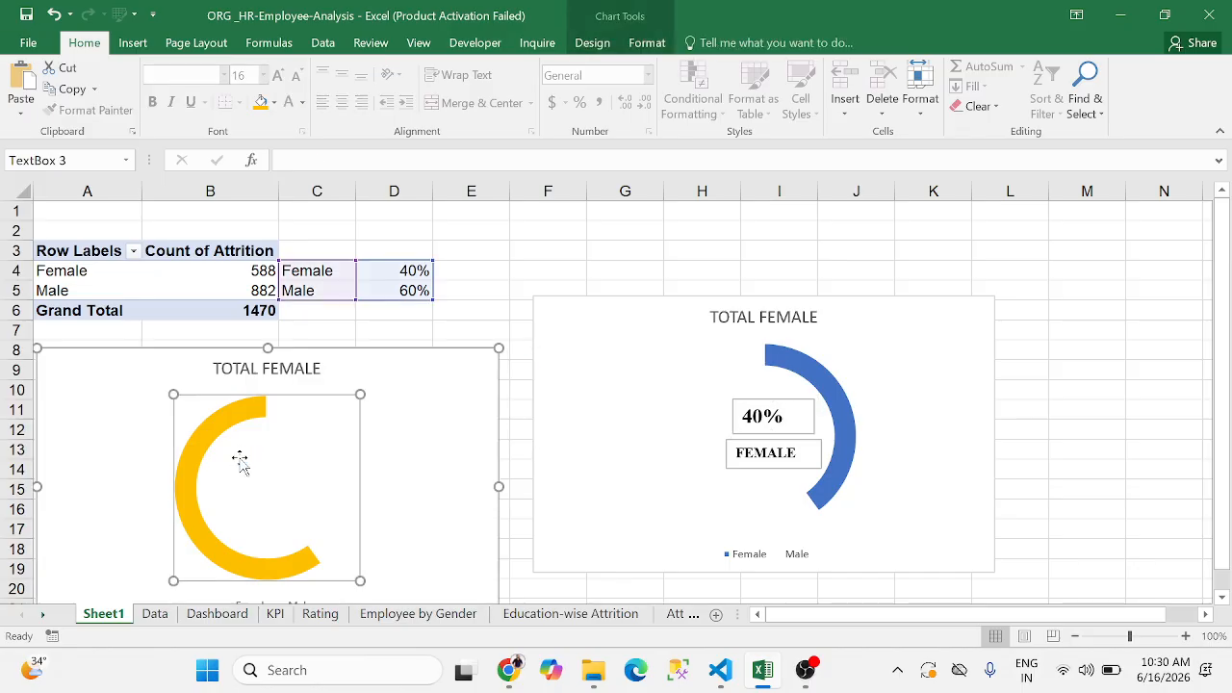
pyautogui.moveTo(115, 390); pyautogui.dragTo(288, 476)
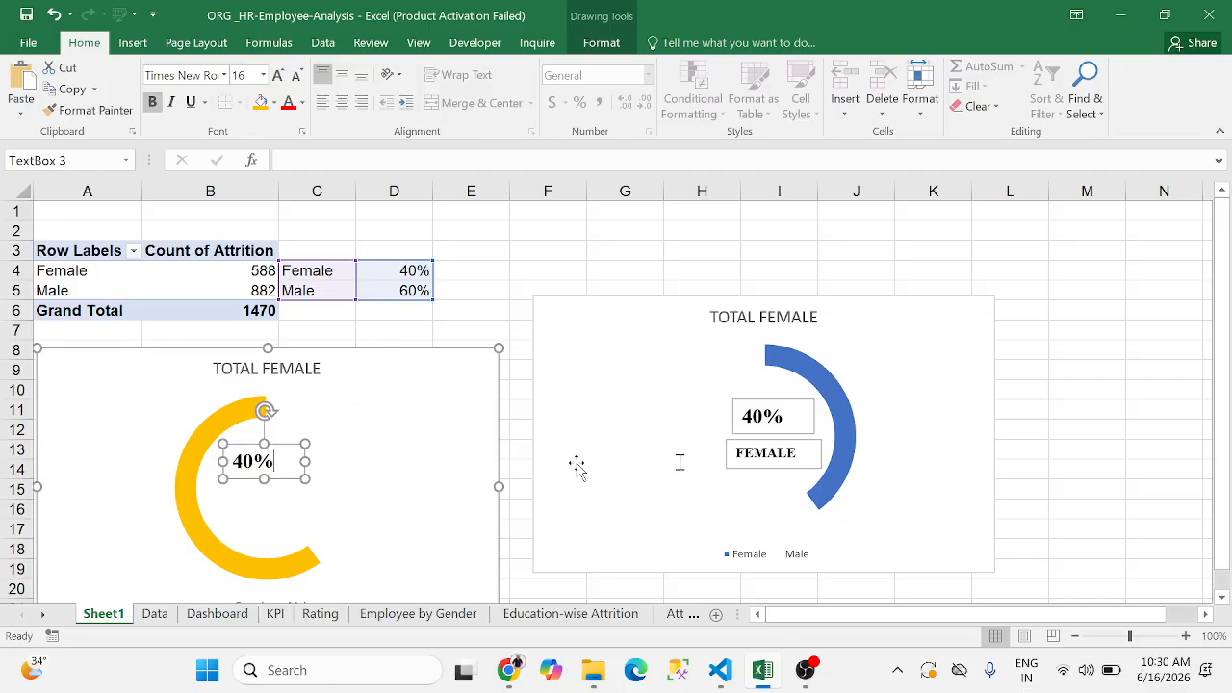
# Clear the text box in the orange ring and link it to the Male percentage in cell D5
pyautogui.press('BackSpace')
pyautogui.press('BackSpace')
pyautogui.press('BackSpace')
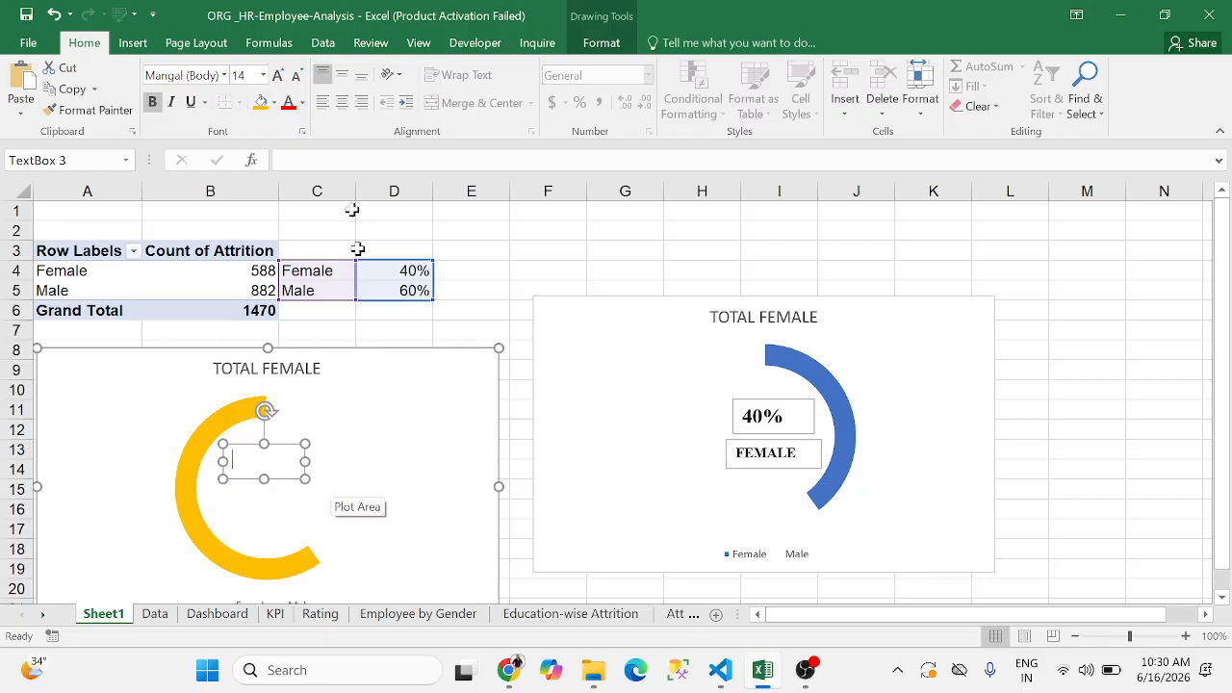
pyautogui.click(339, 163)
pyautogui.write('=')
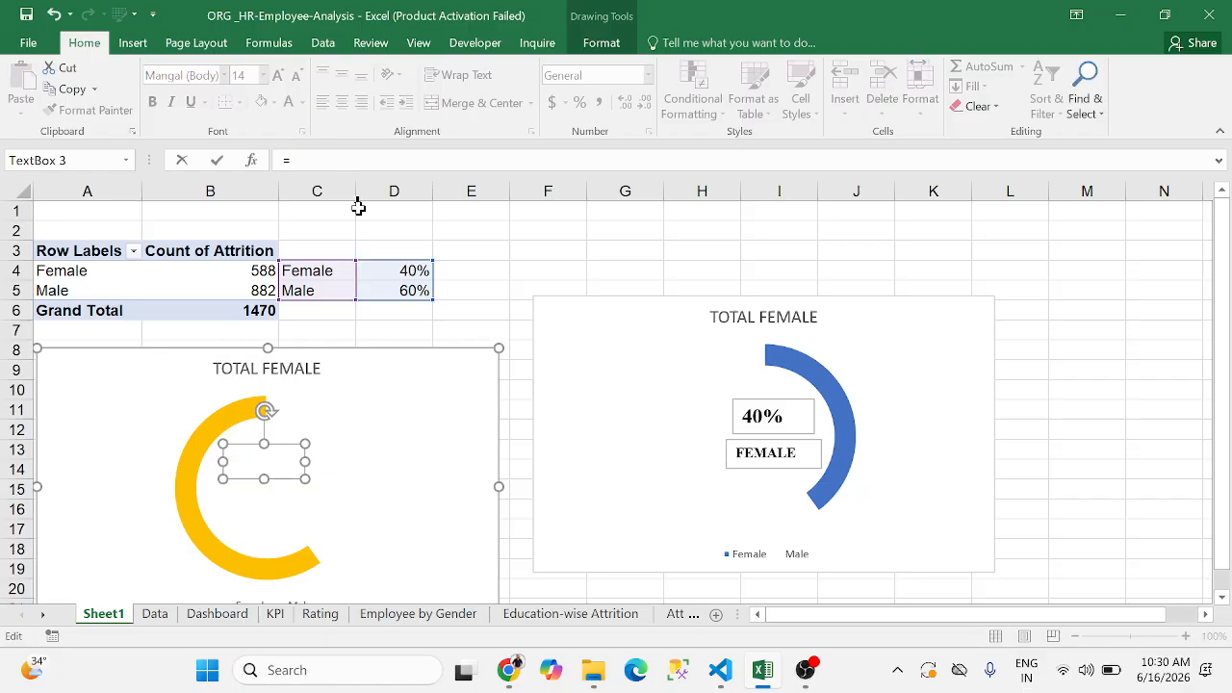
pyautogui.click(384, 289)
pyautogui.press('Return')
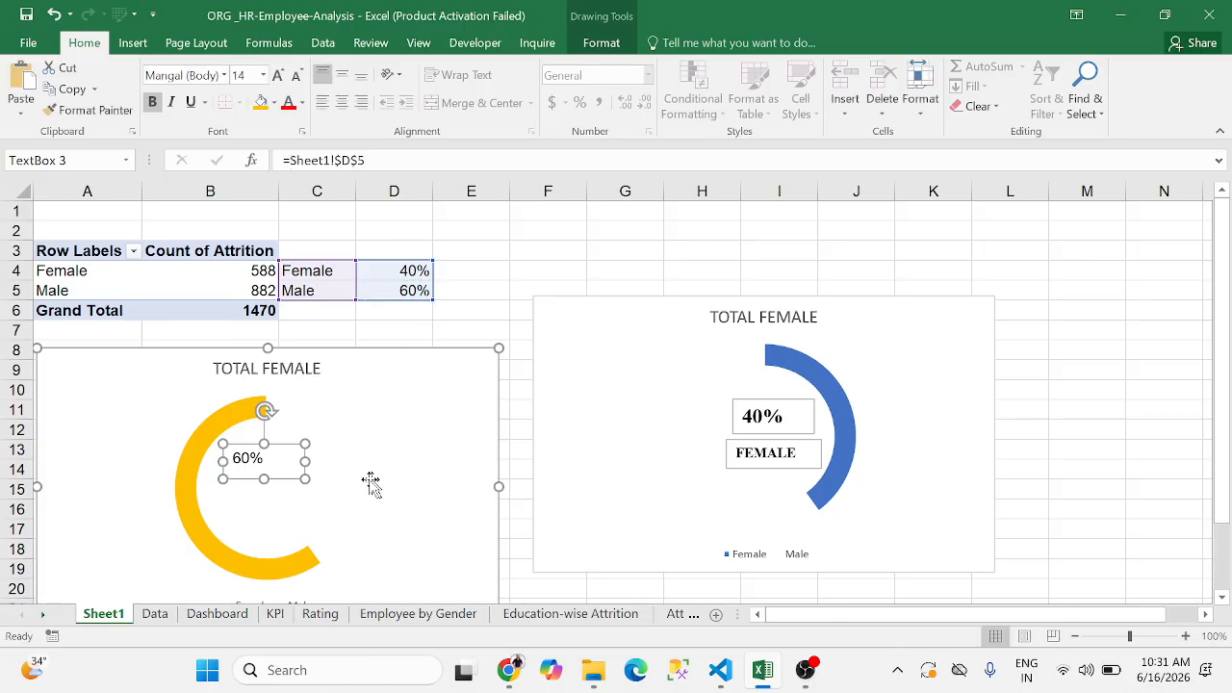
pyautogui.click(536, 258)
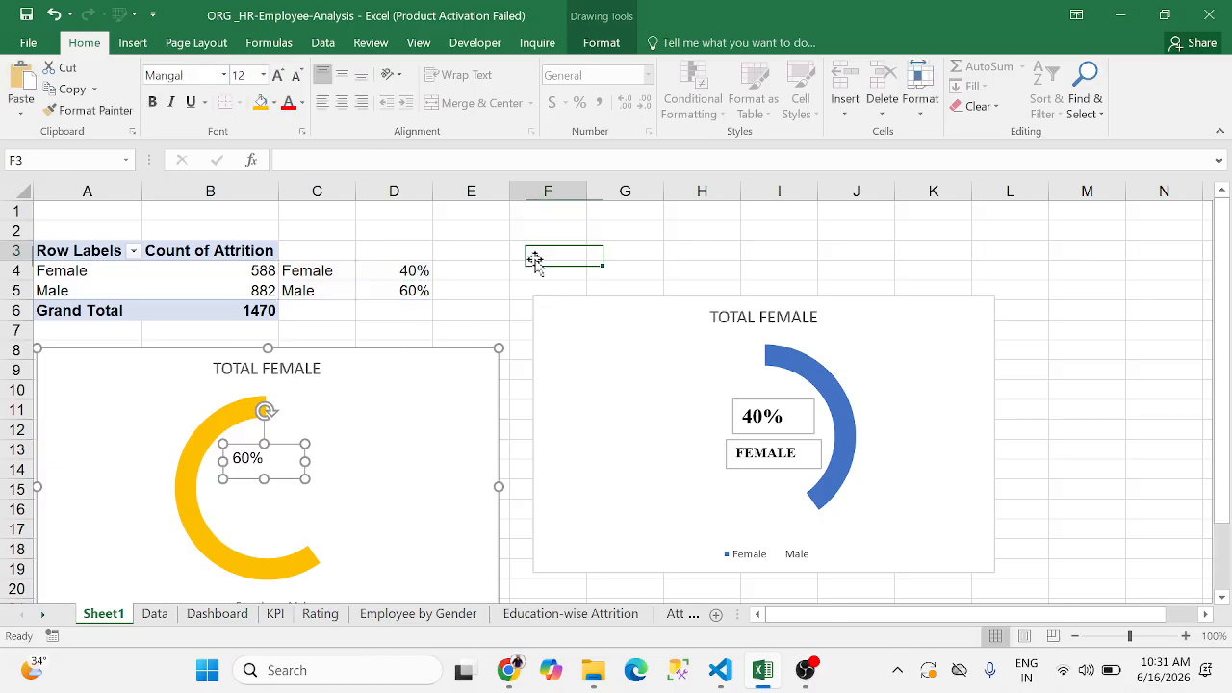
# Review the gender charts on the Dashboard sheet and the source data on the Data sheet, ending on Sheet1
pyautogui.moveTo(356, 513)
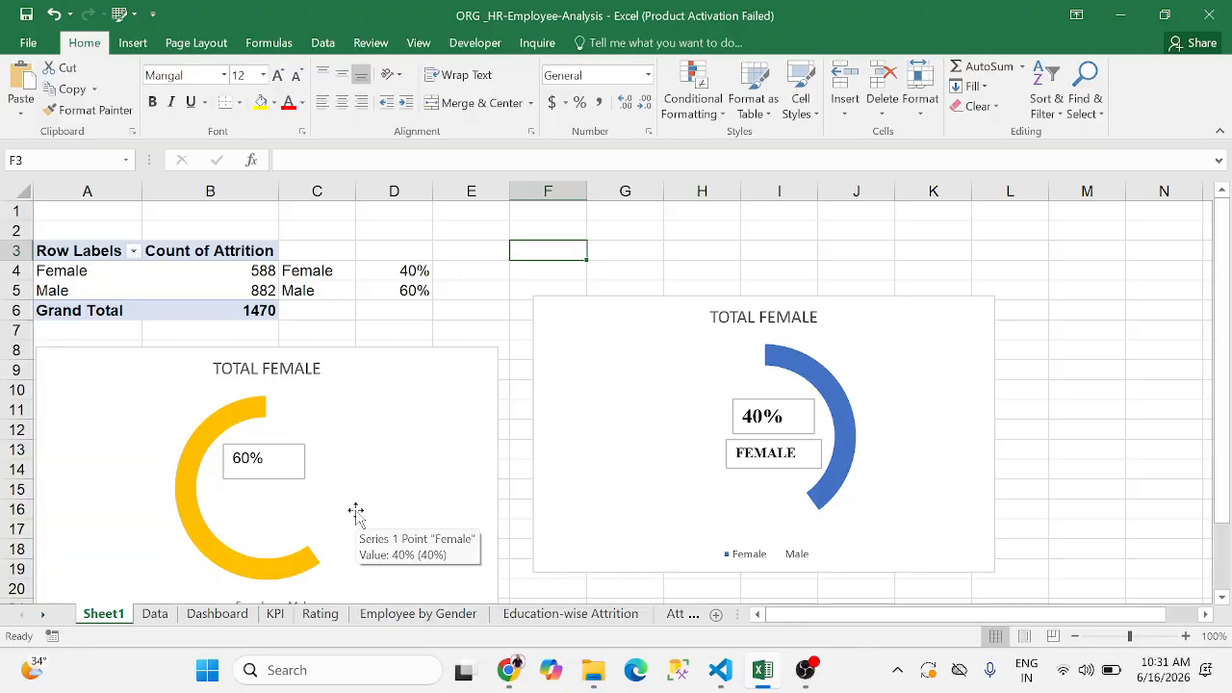
pyautogui.click(218, 621)
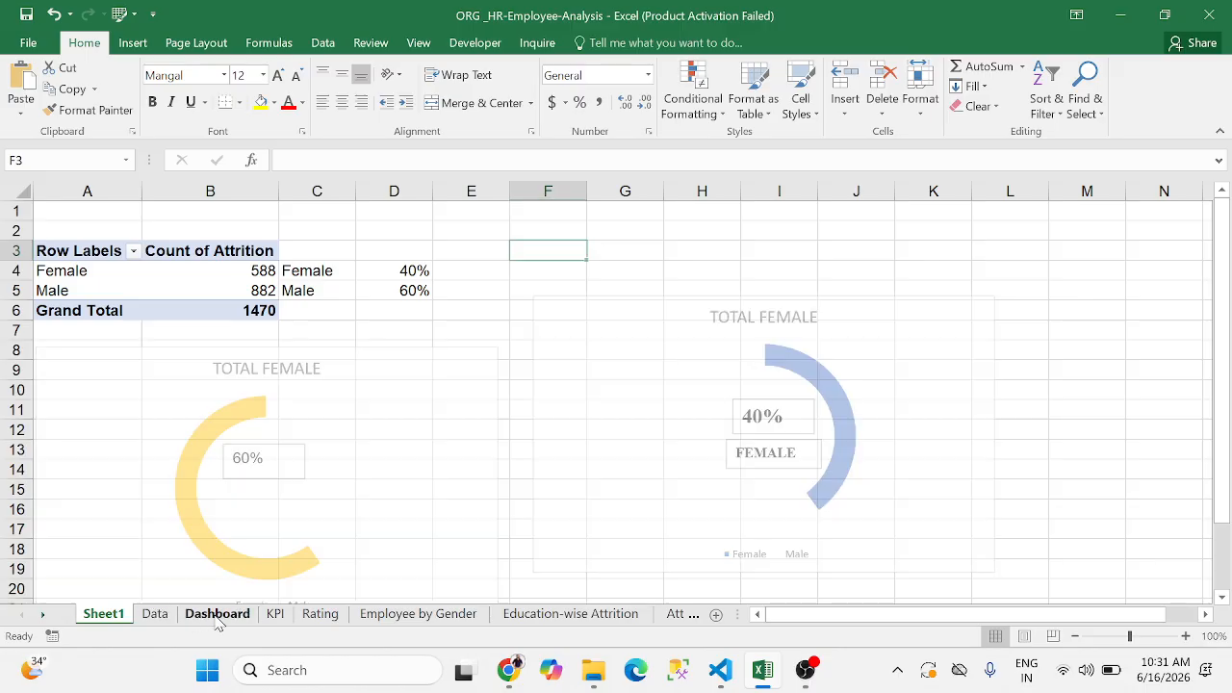
pyautogui.moveTo(270, 375)
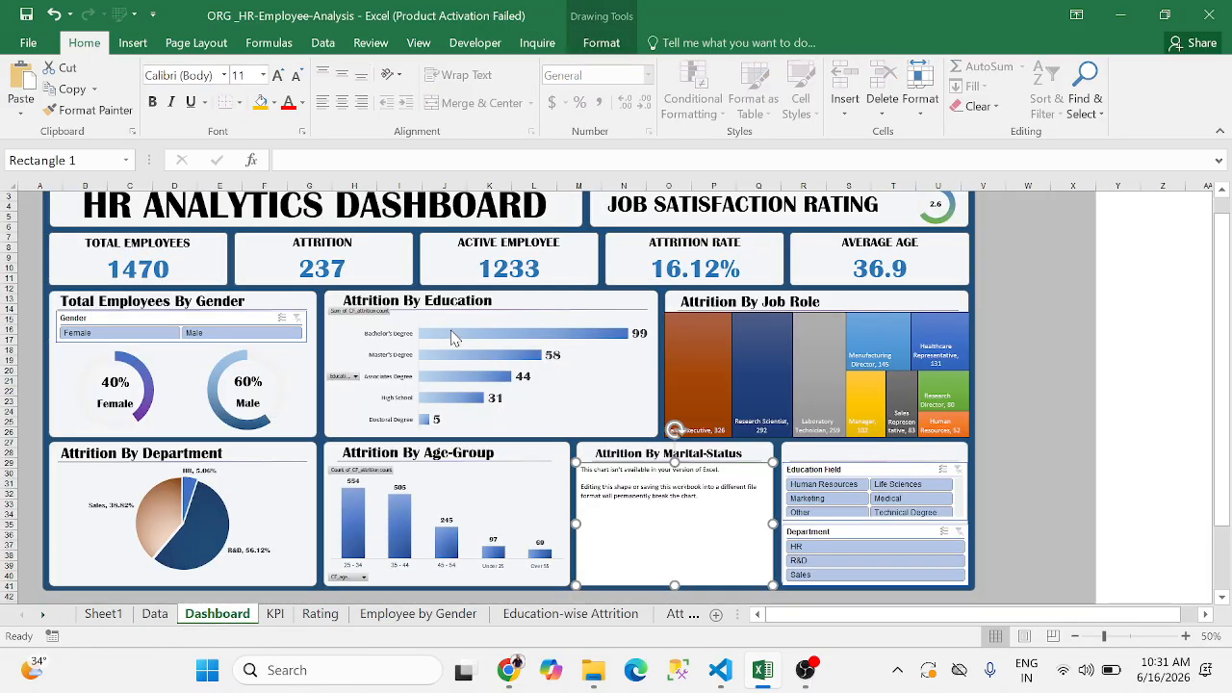
pyautogui.click(154, 615)
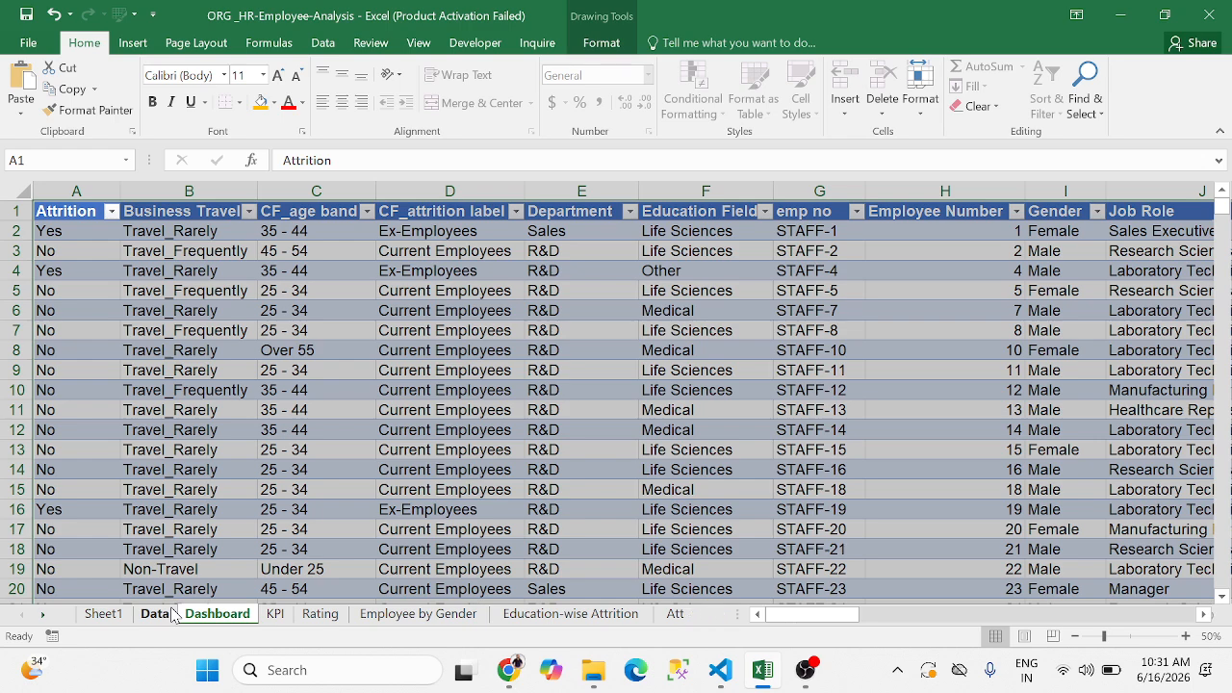
pyautogui.click(103, 615)
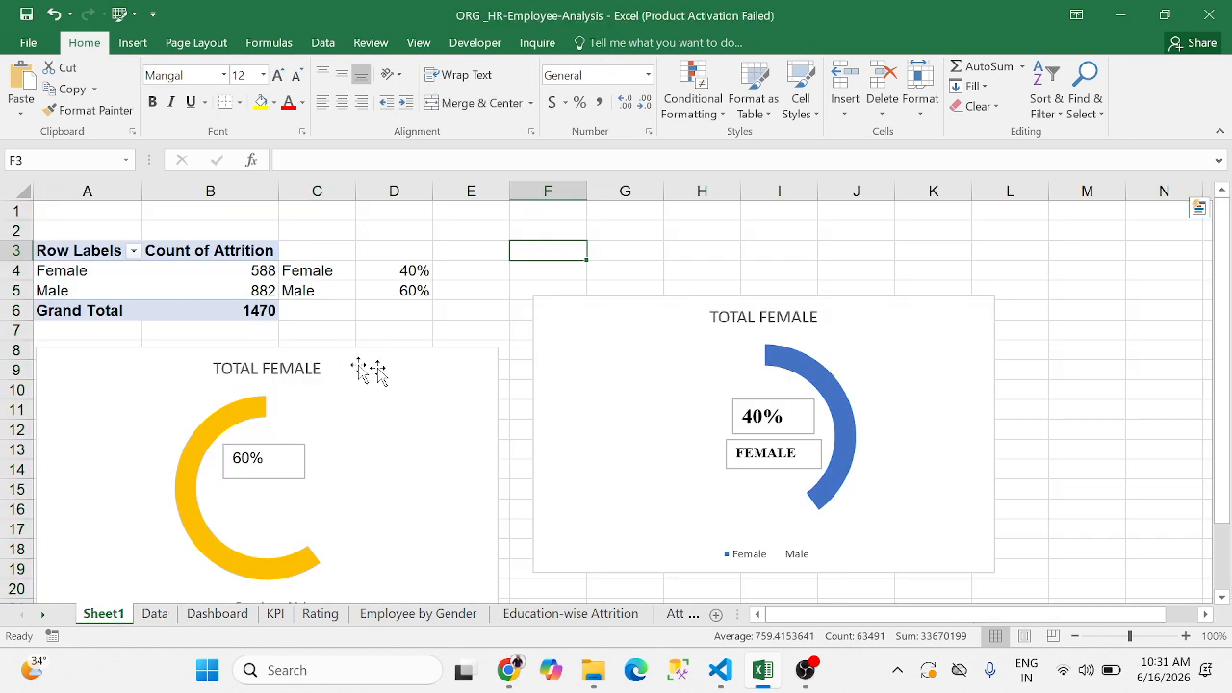
# Copy the Gender pivot table from A3:B6 and paste the copy at cell Q2 on Sheet1
pyautogui.moveTo(107, 251); pyautogui.dragTo(187, 308)
pyautogui.hotkey('ctrl', 'c')
pyautogui.click(860, 232)
pyautogui.press('Right')
pyautogui.press('Right')
pyautogui.press('Right')
pyautogui.press('Right')
pyautogui.press('Right')
pyautogui.press('Right')
pyautogui.press('Right')
pyautogui.press('Right')
pyautogui.press('Right')
pyautogui.press('Right')
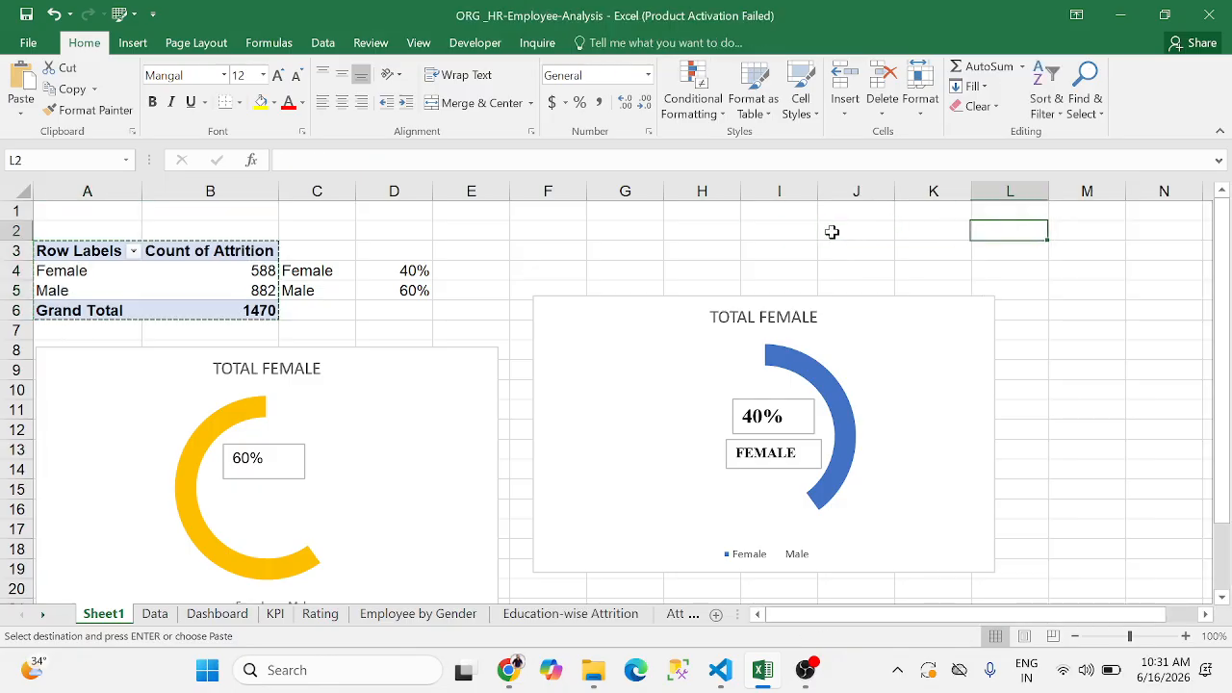
pyautogui.press('Left')
pyautogui.press('Left')
pyautogui.press('Left')
pyautogui.hotkey('ctrl', 'v')
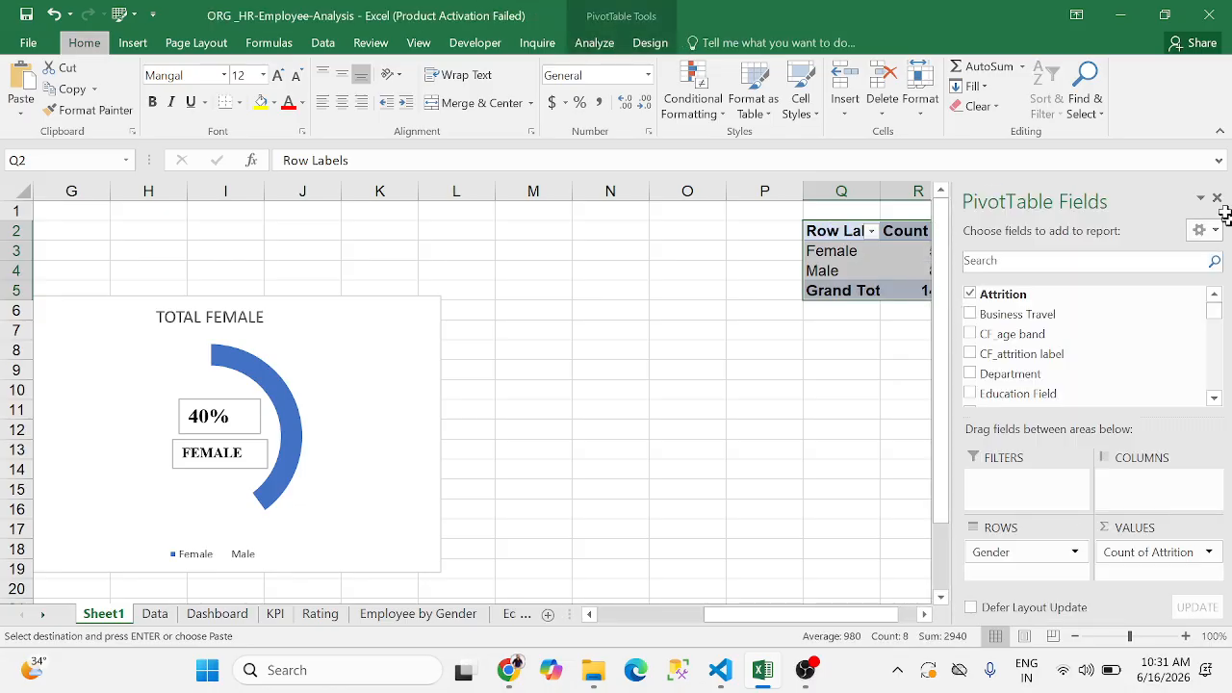
# AutoFit the width of the columns holding the pasted pivot table
pyautogui.press('i')
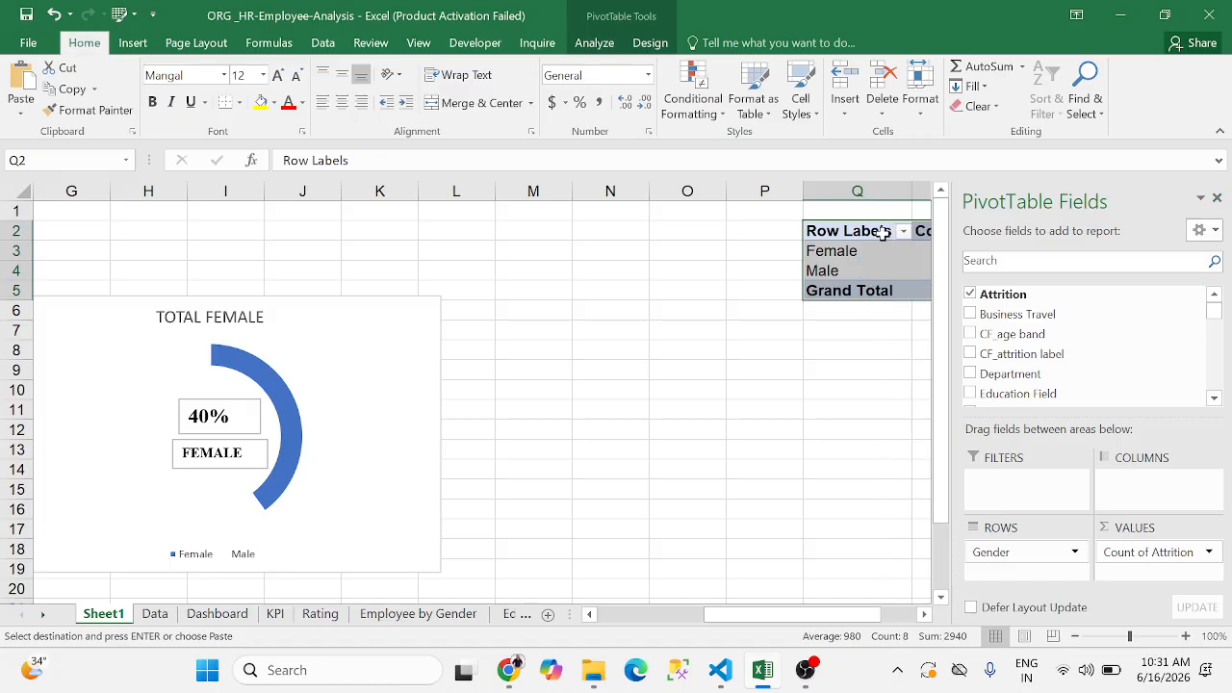
pyautogui.doubleClick(883, 234)
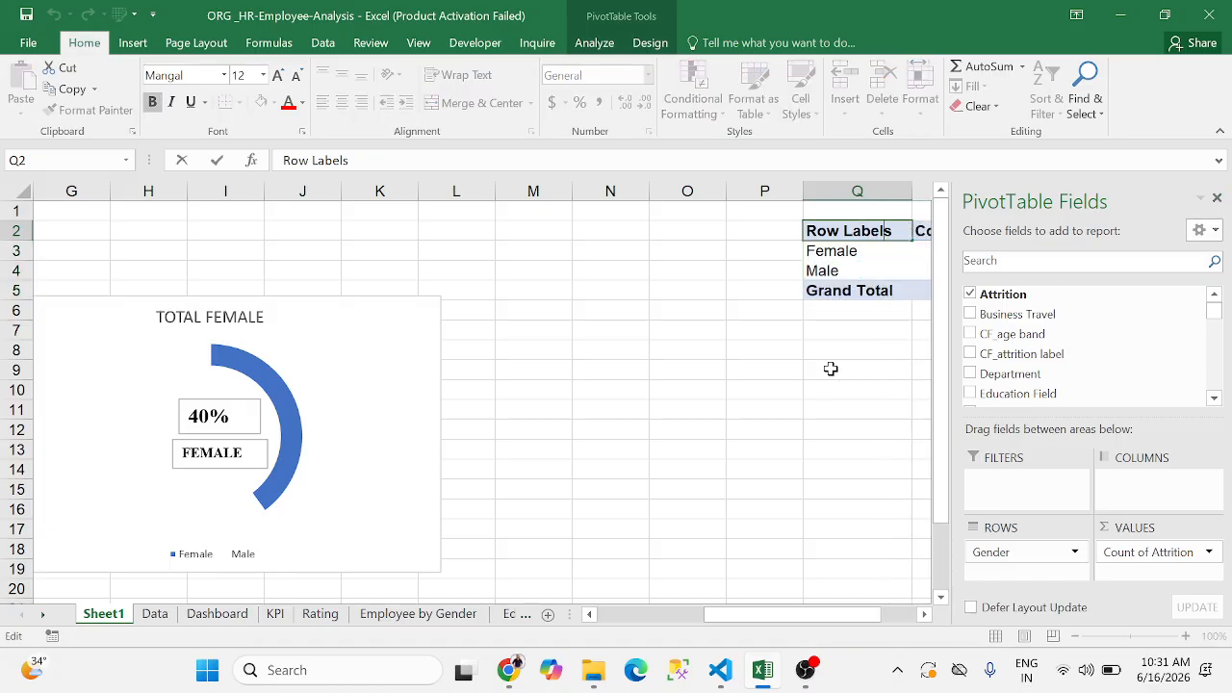
pyautogui.click(831, 369)
pyautogui.press('Right')
pyautogui.press('Right')
pyautogui.press('Right')
pyautogui.press('Right')
pyautogui.press('Right')
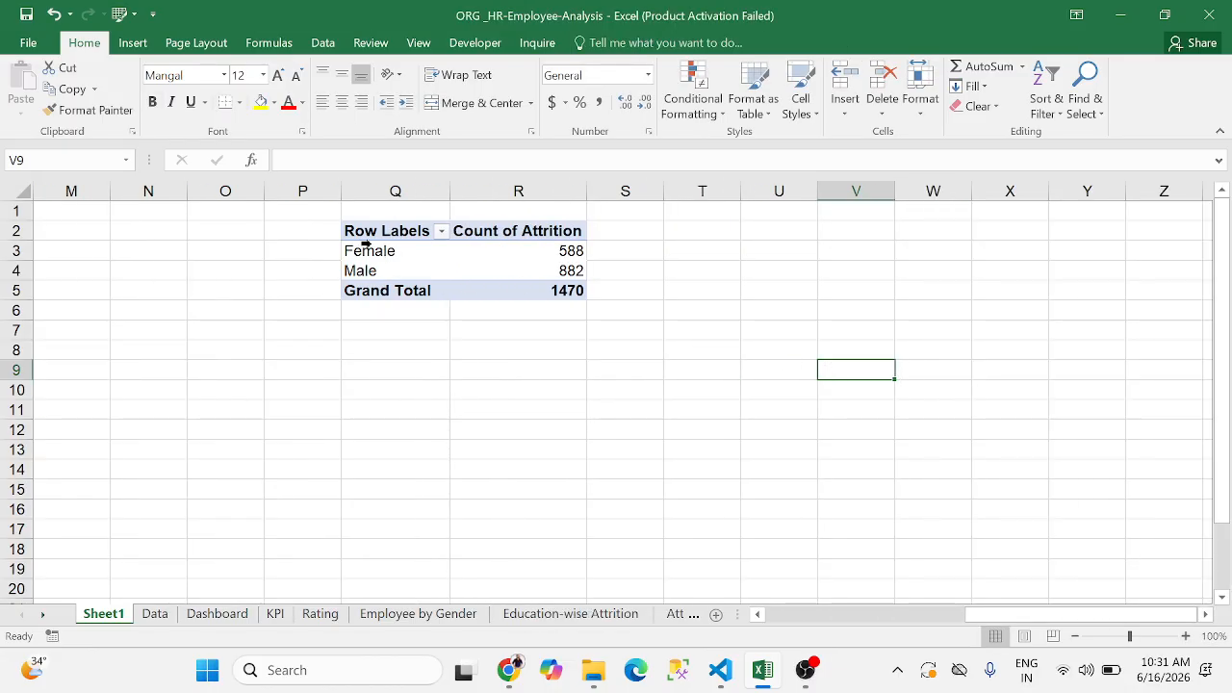
# Replace Gender with Education Field as the row field of the copied pivot table
pyautogui.click(368, 249)
pyautogui.click(390, 234)
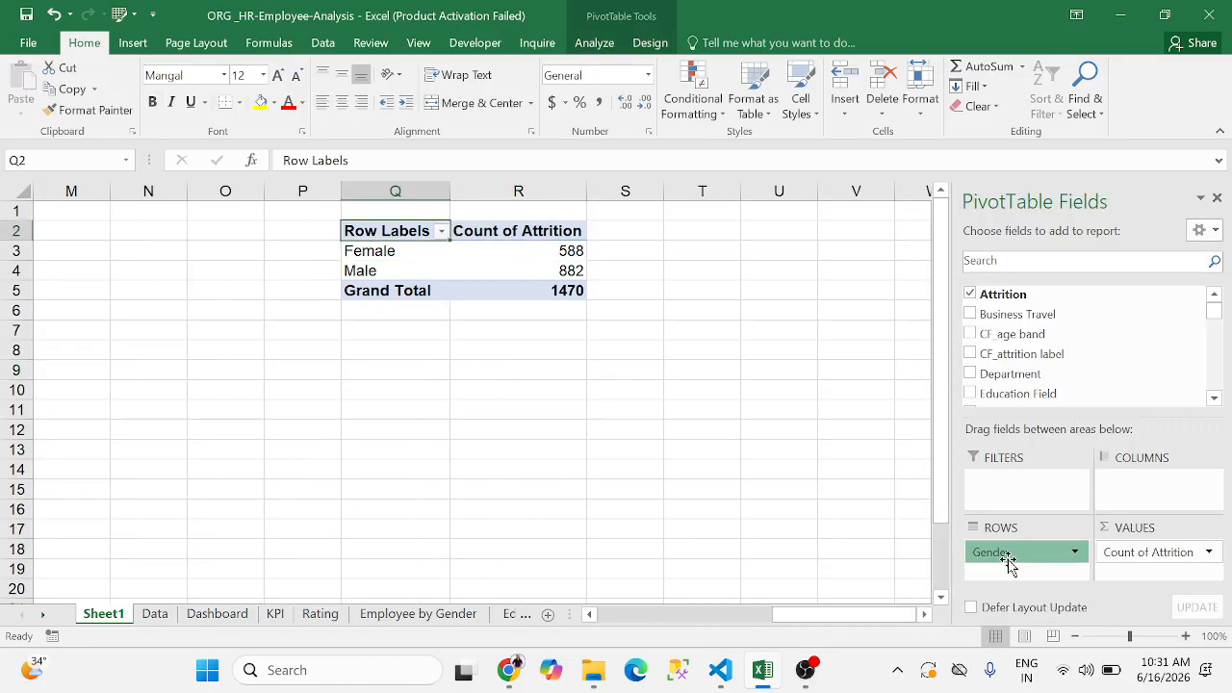
pyautogui.moveTo(1007, 561)
pyautogui.mouseDown()
pyautogui.moveTo(1040, 376)
pyautogui.moveTo(1027, 556)
pyautogui.mouseUp()
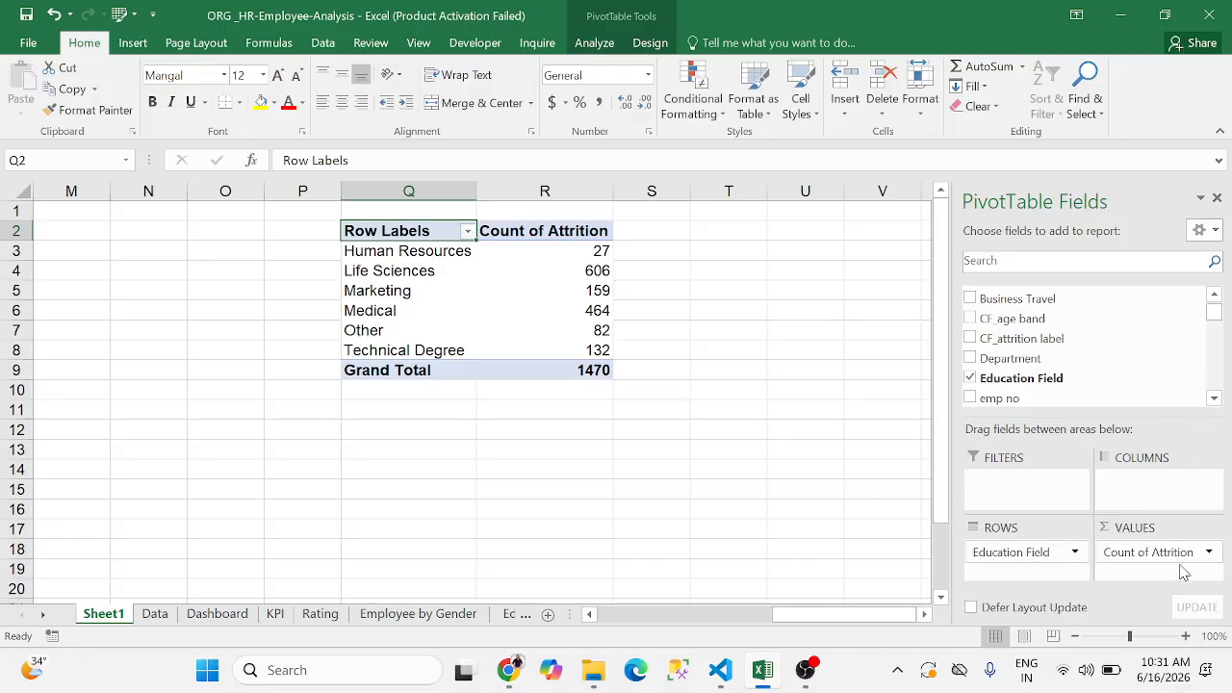
# Add Attrition as a report filter to the education field pivot table and set it to Yes
pyautogui.click(1214, 300)
pyautogui.moveTo(1065, 294); pyautogui.dragTo(1026, 505)
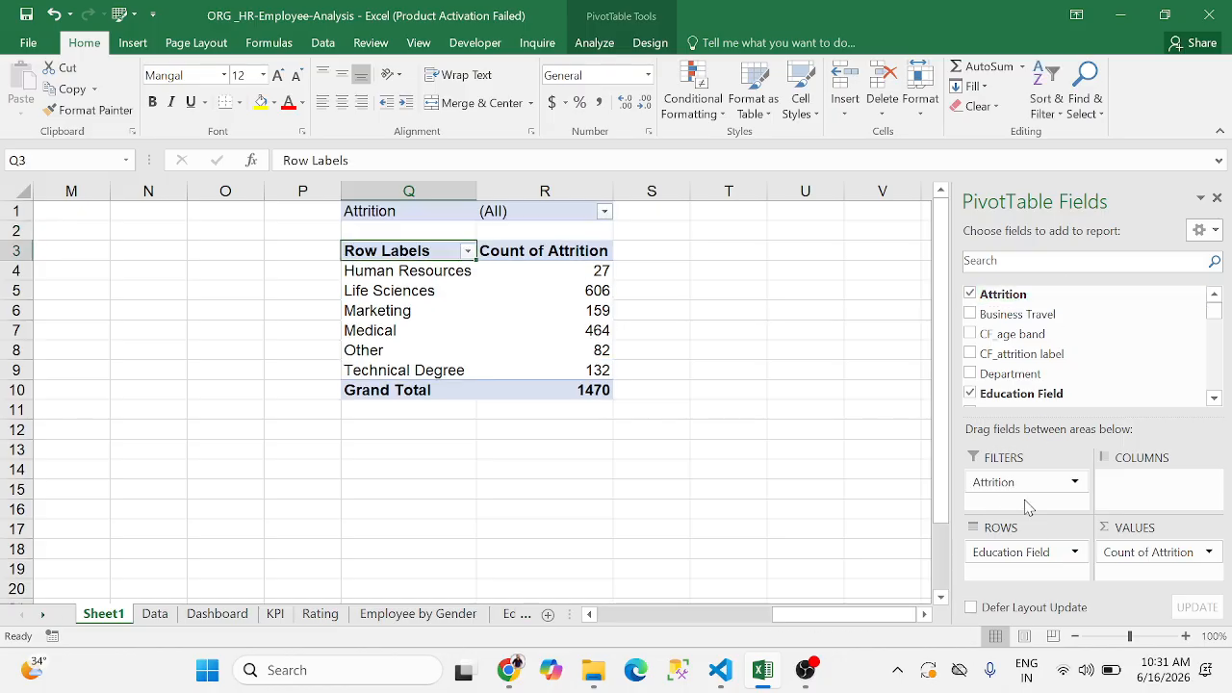
pyautogui.click(1075, 483)
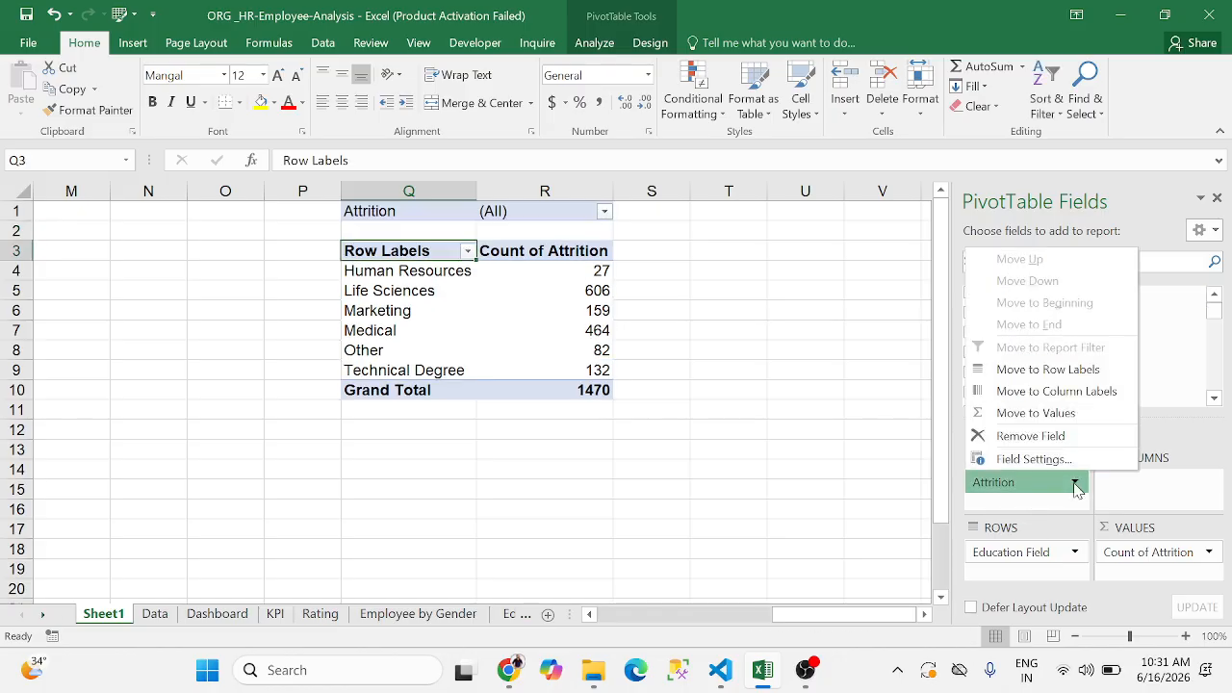
pyautogui.click(536, 213)
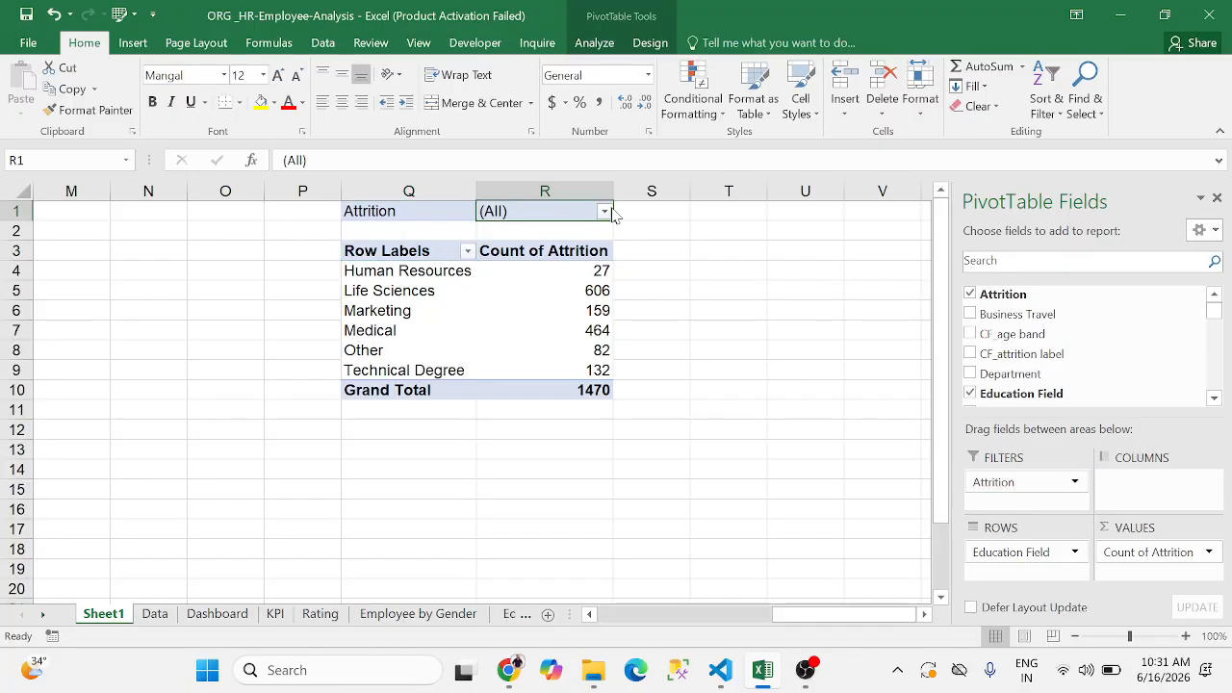
pyautogui.click(604, 211)
pyautogui.click(411, 289)
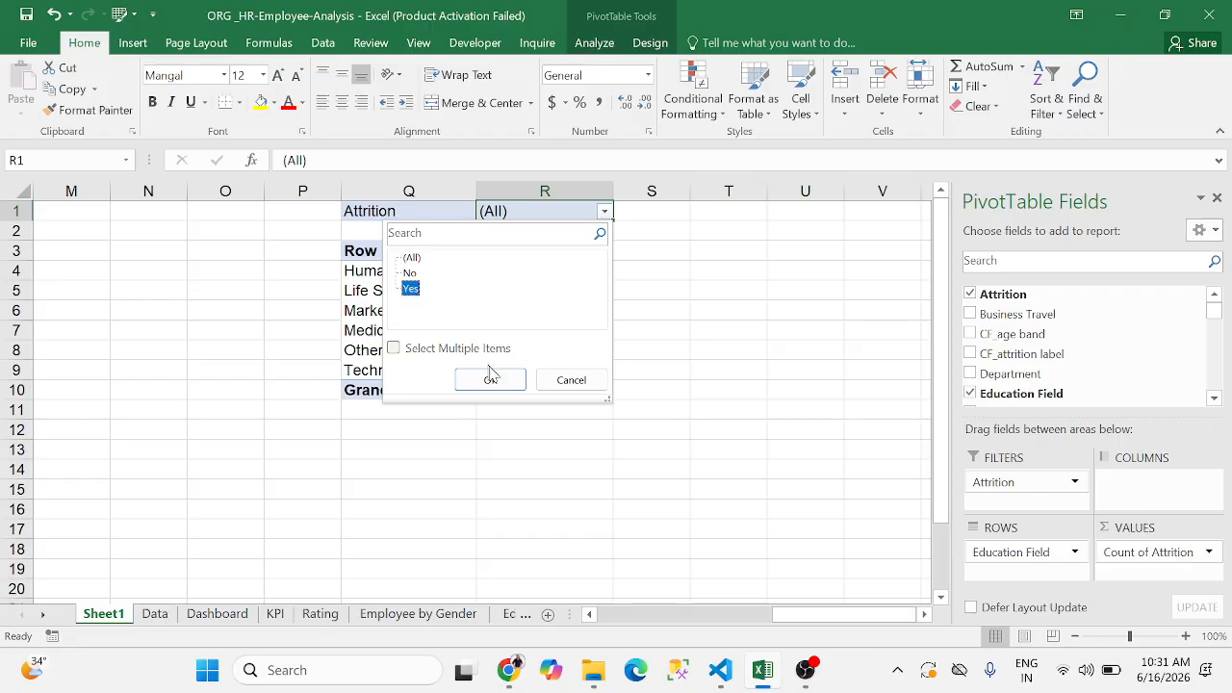
pyautogui.click(490, 379)
pyautogui.click(682, 347)
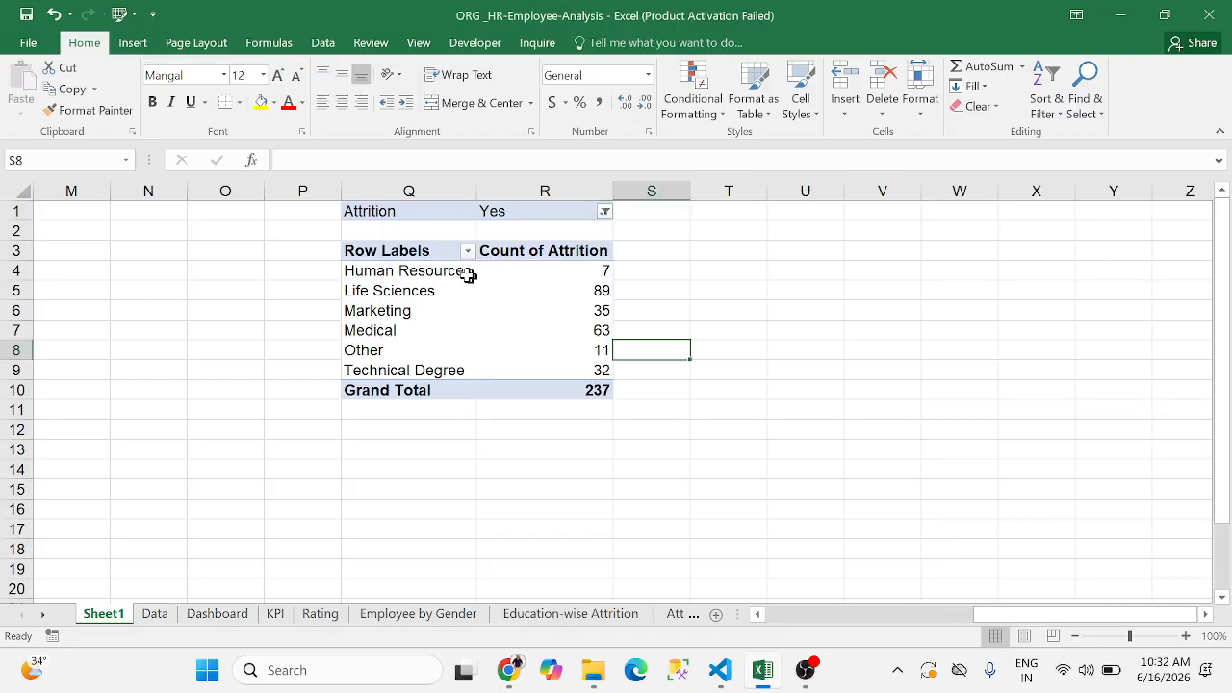
# Try out a clustered bar chart of the education field pivot table and delete it
pyautogui.moveTo(435, 271); pyautogui.dragTo(571, 374)
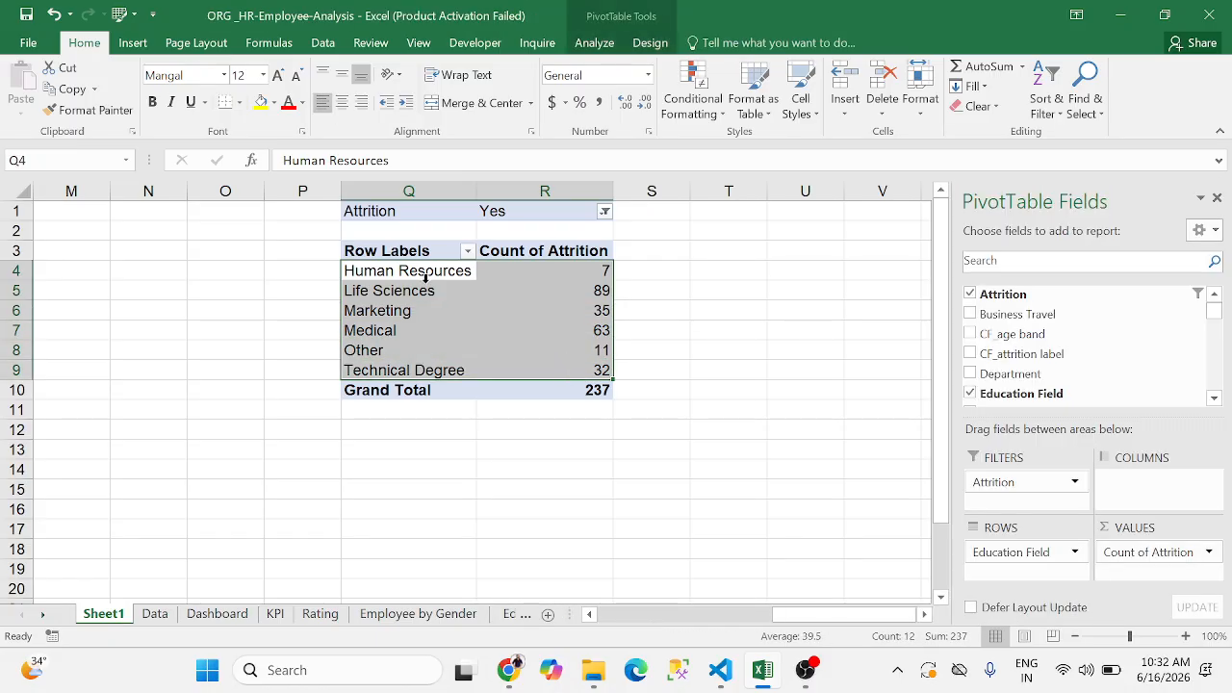
pyautogui.click(409, 252)
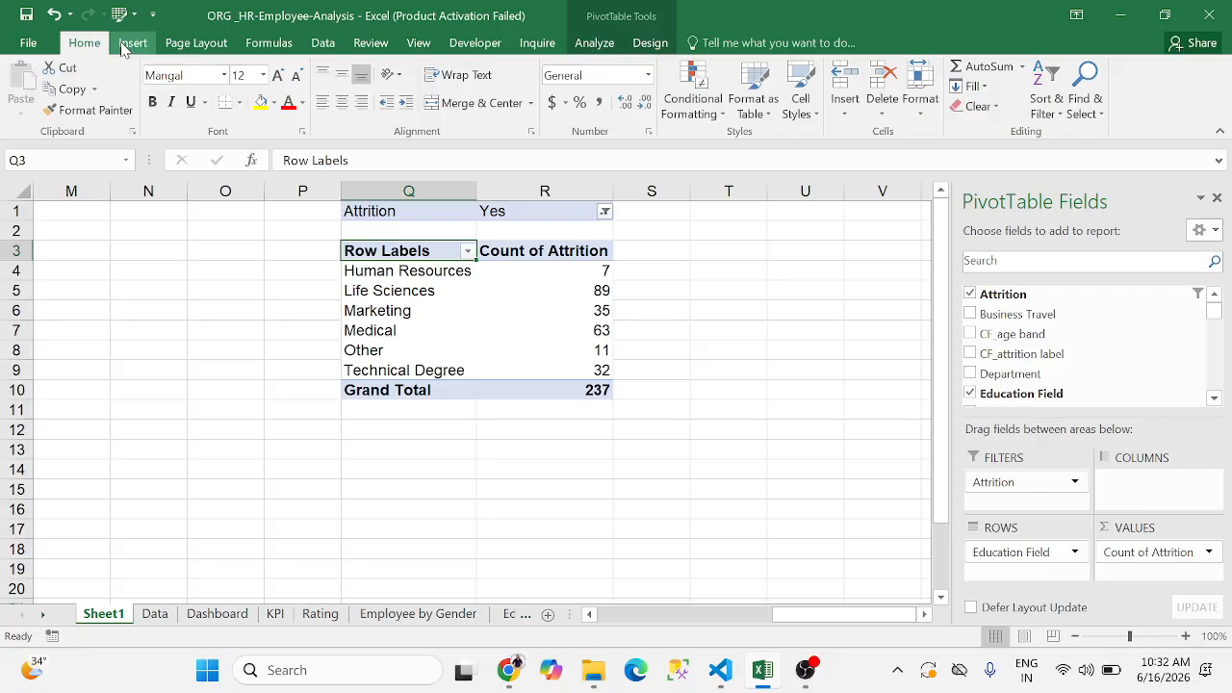
pyautogui.click(131, 43)
pyautogui.click(445, 104)
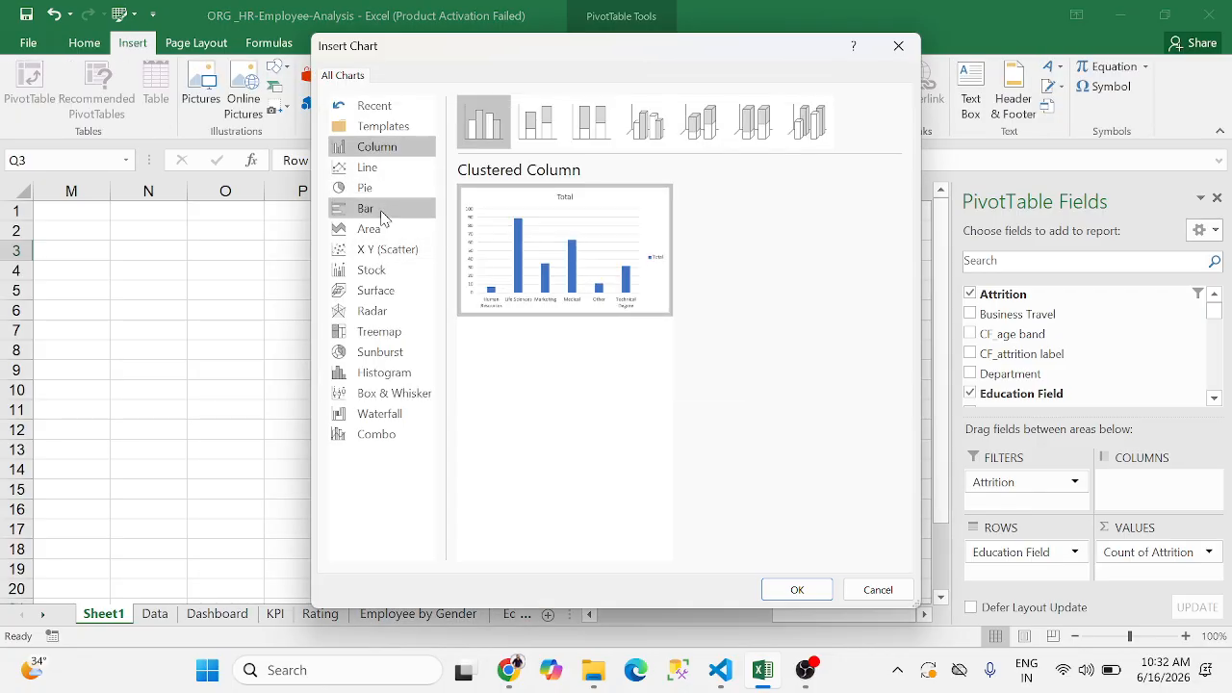
pyautogui.click(383, 214)
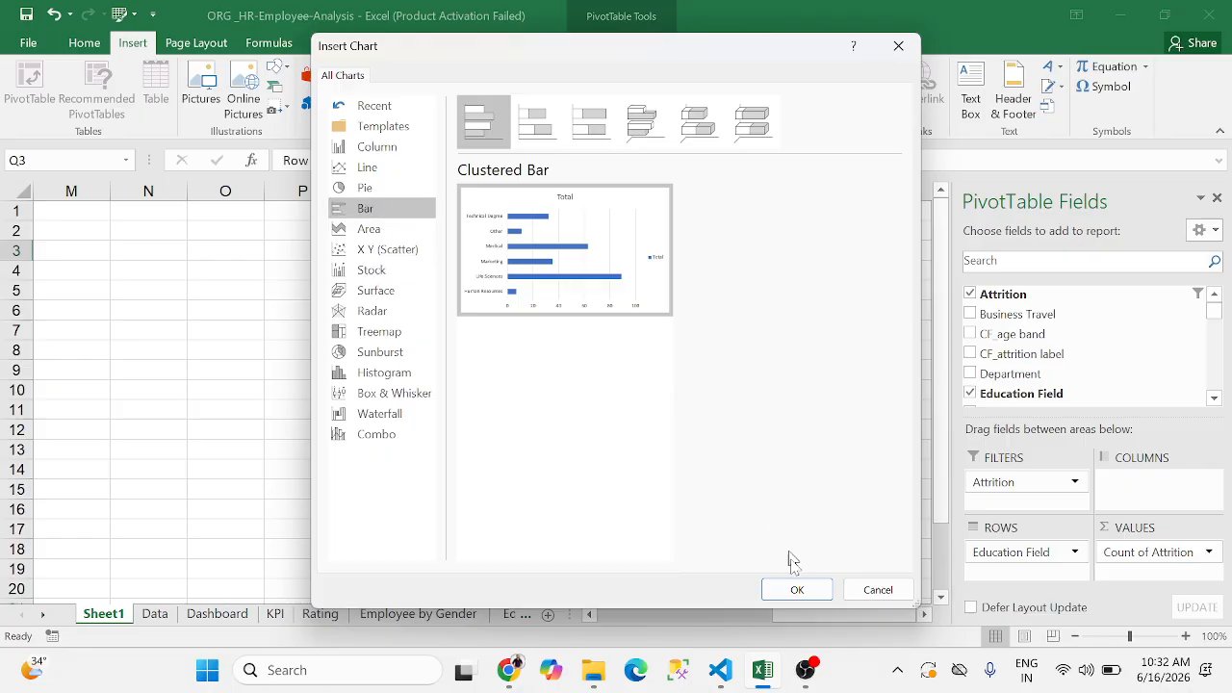
pyautogui.click(797, 590)
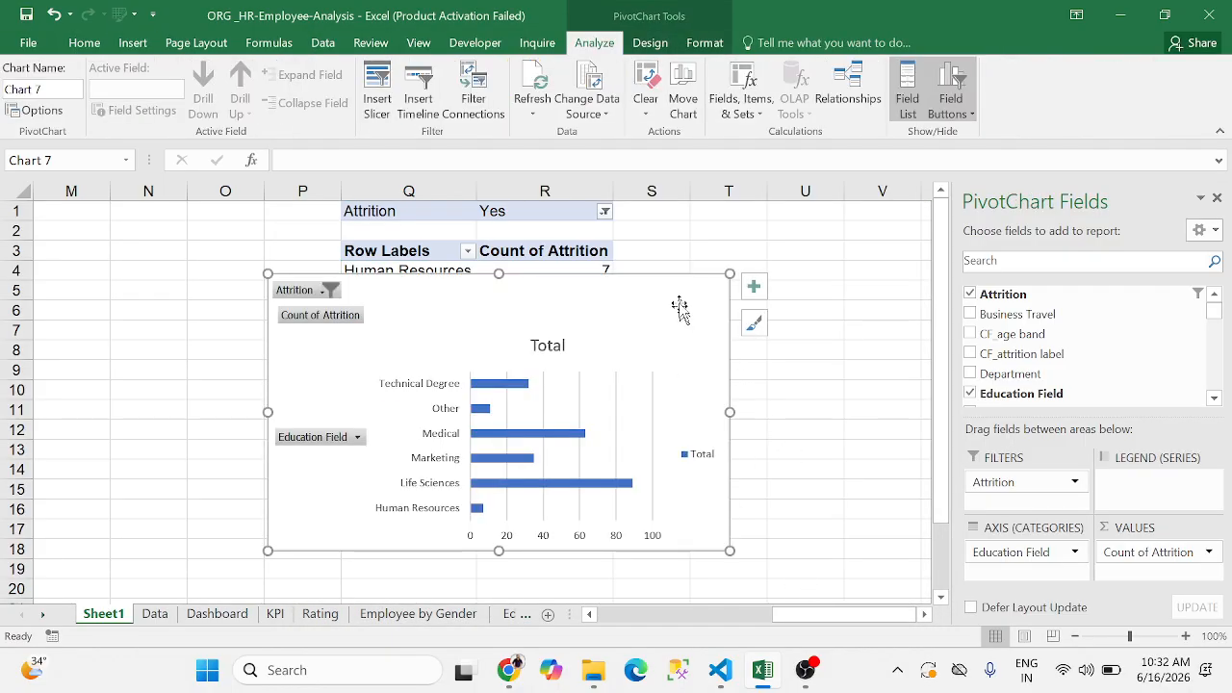
pyautogui.moveTo(680, 306); pyautogui.dragTo(845, 313)
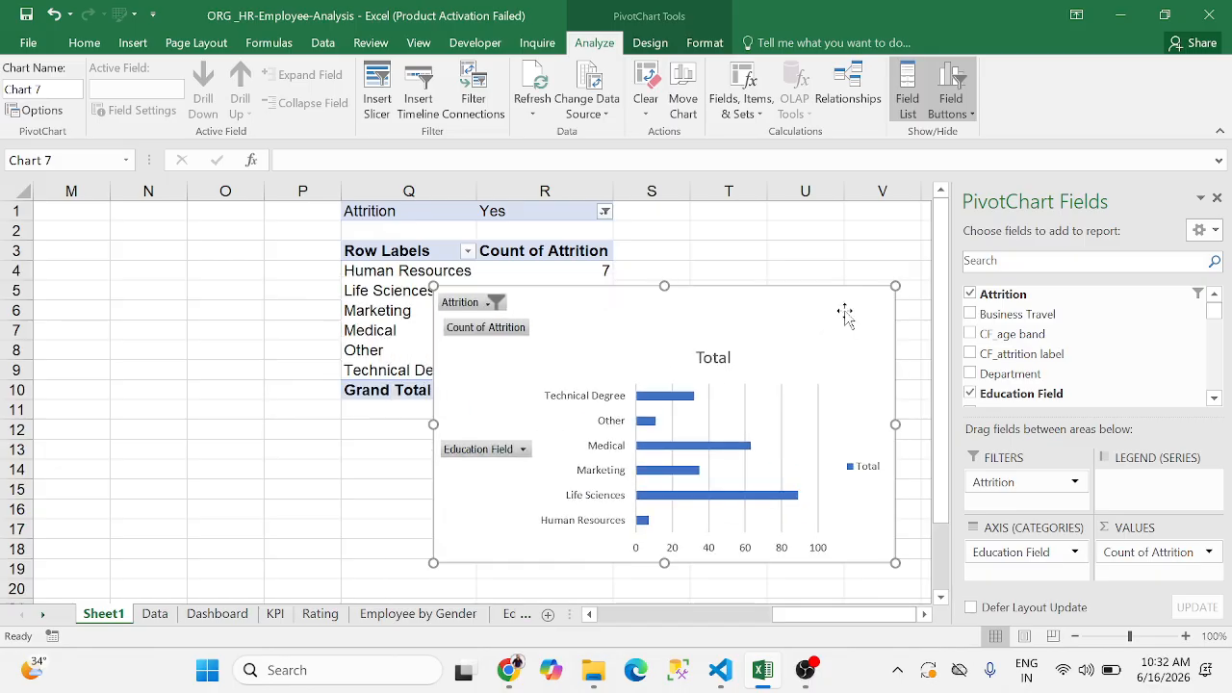
pyautogui.press('Delete')
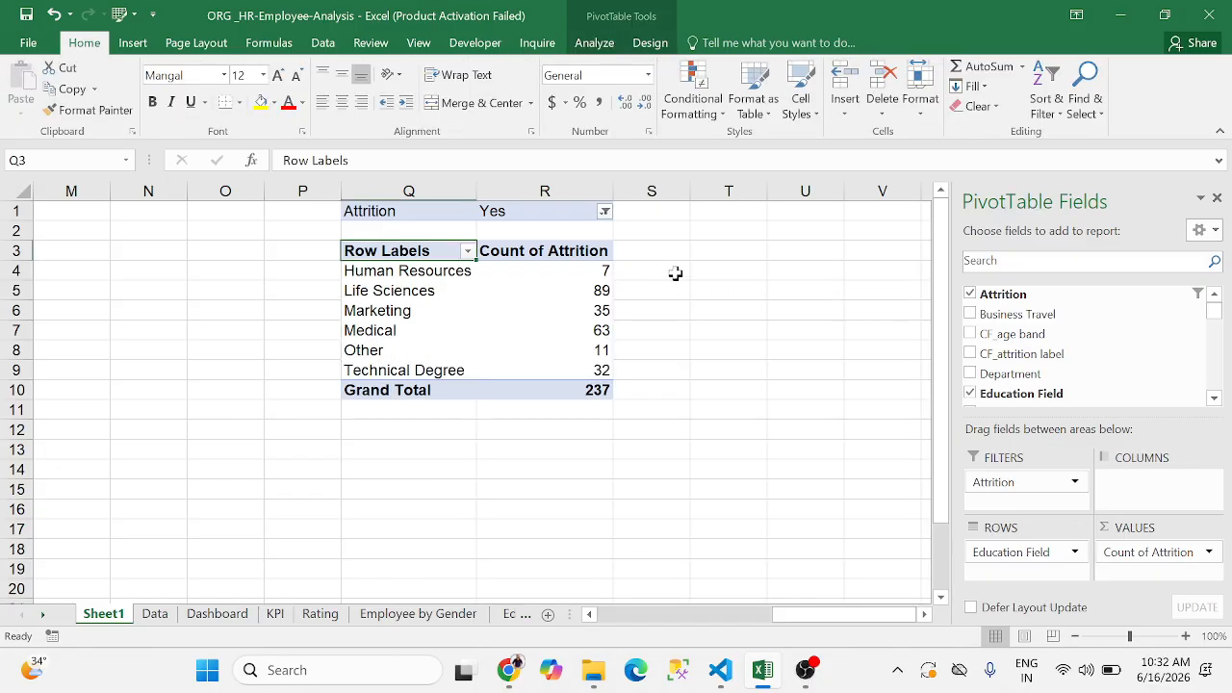
# Sort the education field pivot table by Count of Attrition, trying smallest to largest before applying largest to smallest
pyautogui.click(584, 268)
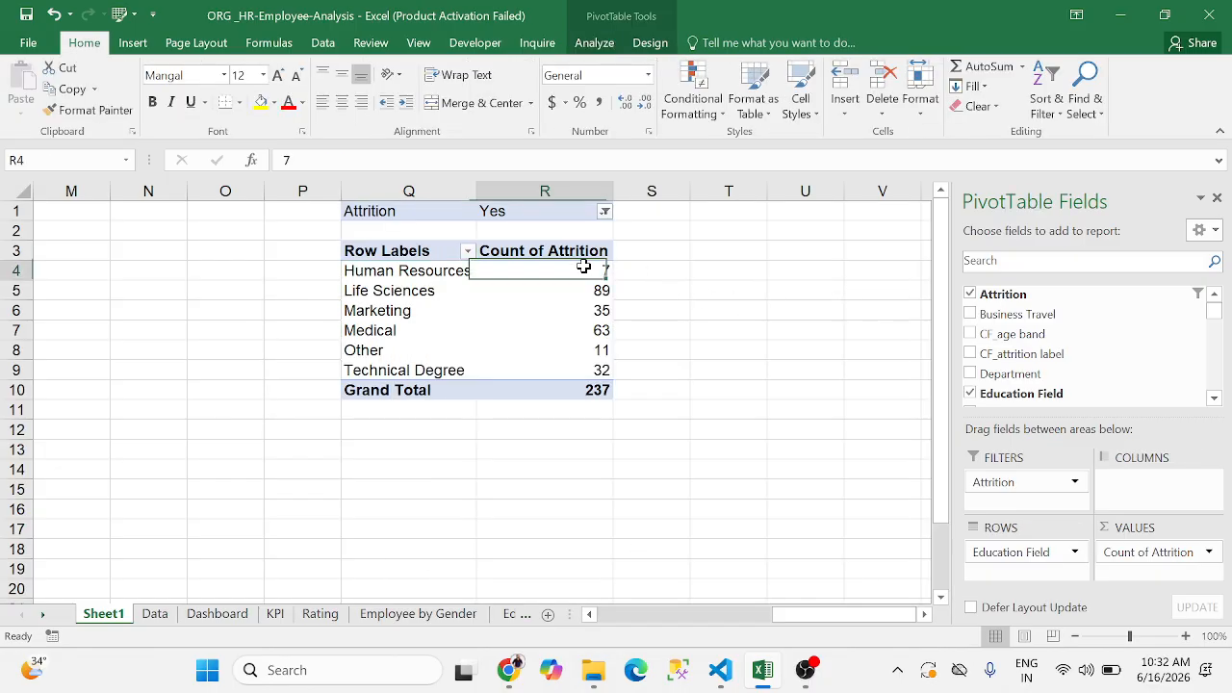
pyautogui.click(1048, 101)
pyautogui.click(1069, 129)
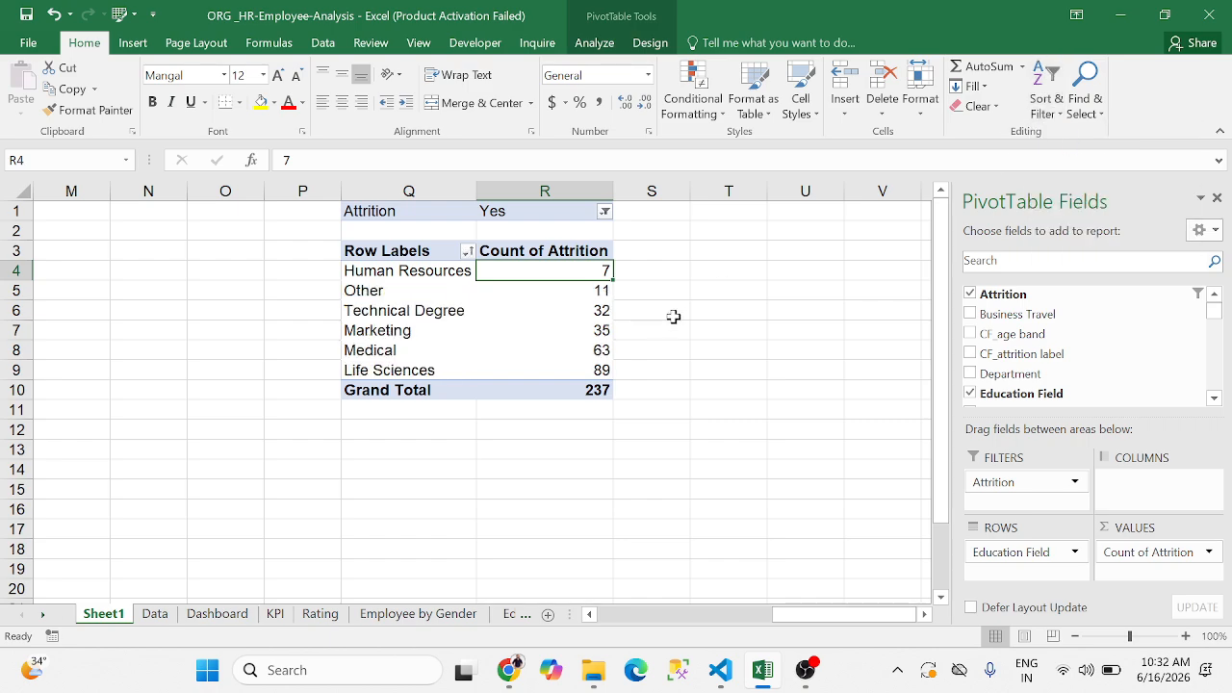
pyautogui.click(1047, 100)
pyautogui.click(1086, 158)
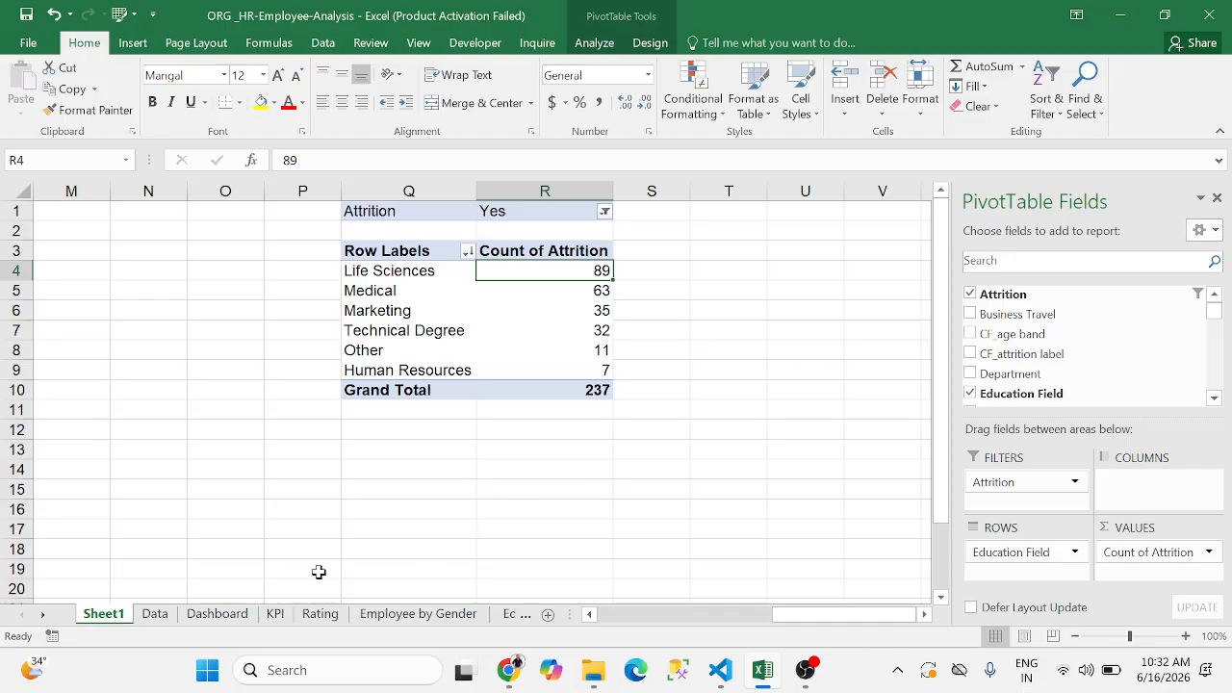
# Look over the Dashboard sheet and the layout of the KPI sheet, including its Gender slicer
pyautogui.click(220, 614)
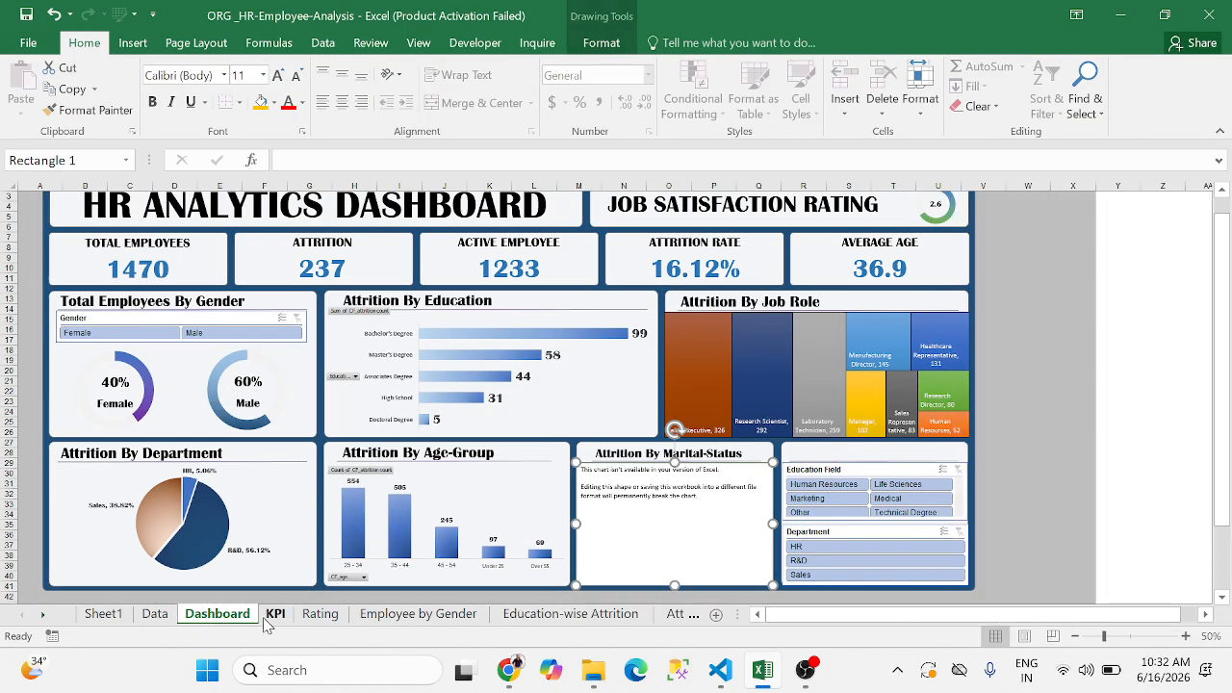
pyautogui.click(269, 618)
pyautogui.click(575, 478)
pyautogui.press('Right')
pyautogui.press('Right')
pyautogui.press('Right')
pyautogui.press('Right')
pyautogui.press('Right')
pyautogui.press('Right')
pyautogui.press('Right')
pyautogui.press('Right')
pyautogui.press('Right')
pyautogui.press('Right')
pyautogui.press('Right')
pyautogui.press('Right')
pyautogui.press('Right')
pyautogui.press('Right')
pyautogui.press('Right')
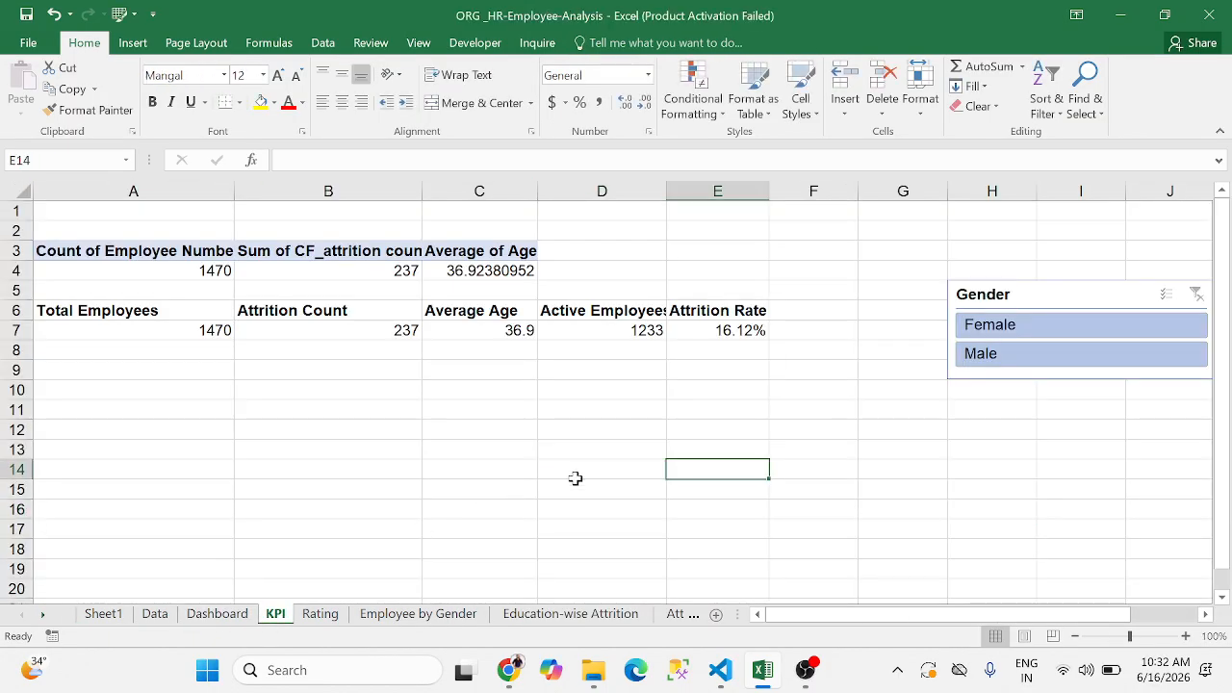
pyautogui.press('Left')
pyautogui.press('Left')
pyautogui.press('Left')
pyautogui.press('Left')
pyautogui.press('Left')
pyautogui.press('Left')
pyautogui.press('Left')
pyautogui.press('Left')
pyautogui.press('Left')
pyautogui.press('Left')
pyautogui.press('Left')
pyautogui.press('Left')
pyautogui.press('Left')
pyautogui.press('Left')
pyautogui.press('Left')
pyautogui.press('Left')
pyautogui.press('Left')
pyautogui.press('Left')
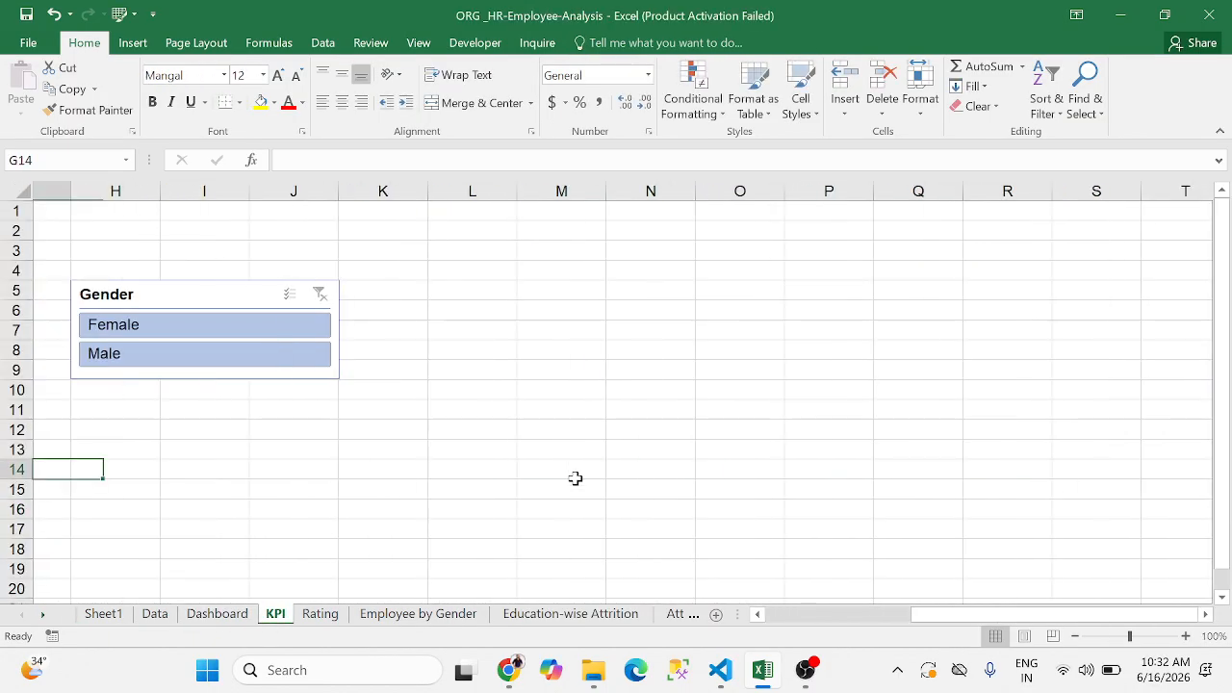
# Examine the formulas in row 7 of the KPI sheet, from the attrition count through the attrition rate
pyautogui.press('Up')
pyautogui.press('Up')
pyautogui.press('Up')
pyautogui.press('Up')
pyautogui.press('Up')
pyautogui.press('Up')
pyautogui.press('Up')
pyautogui.press('Right')
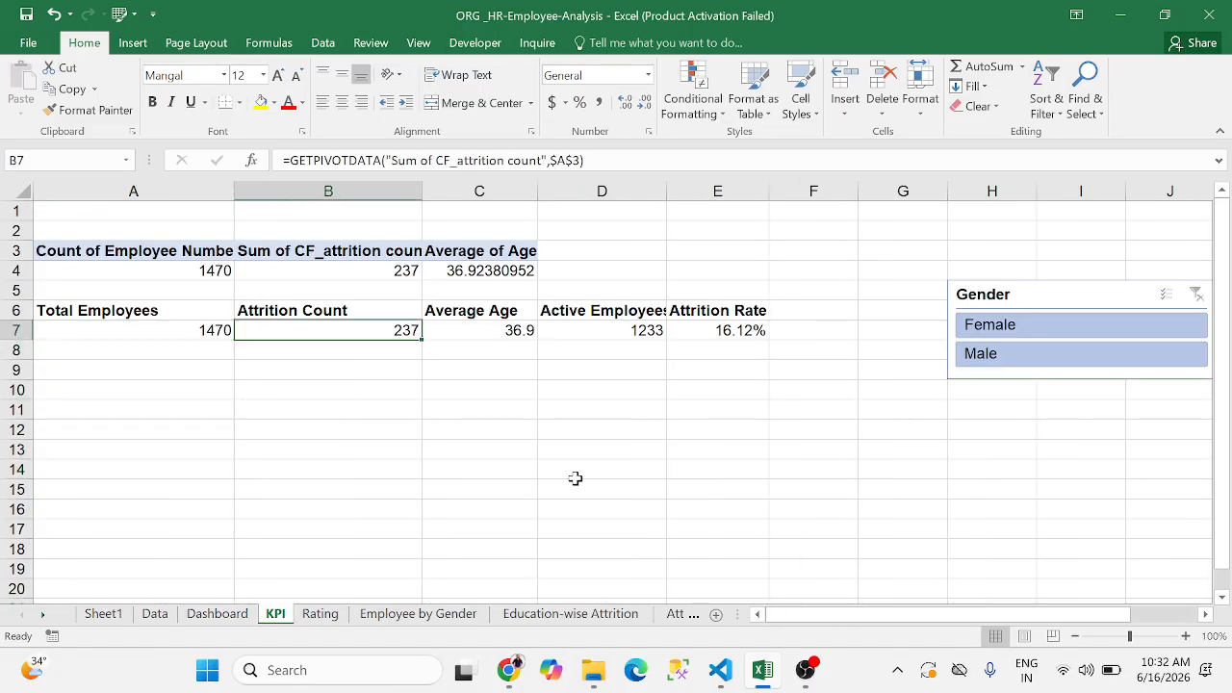
pyautogui.press('Right')
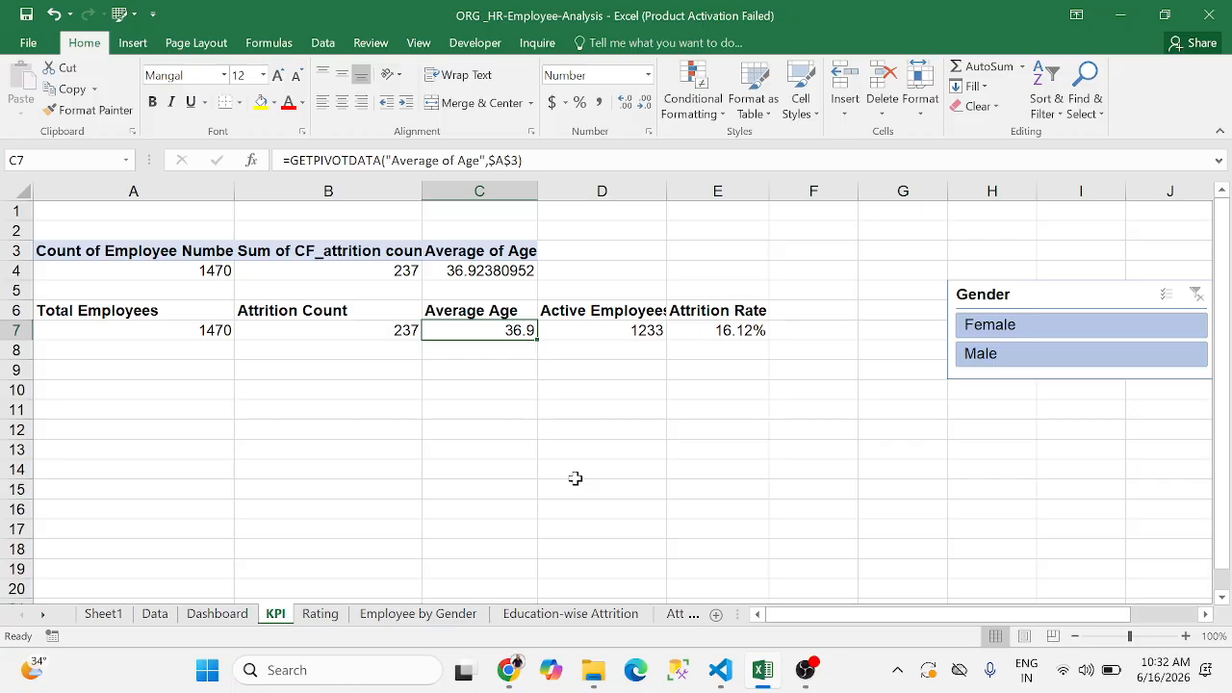
pyautogui.press('Right')
pyautogui.press('Right')
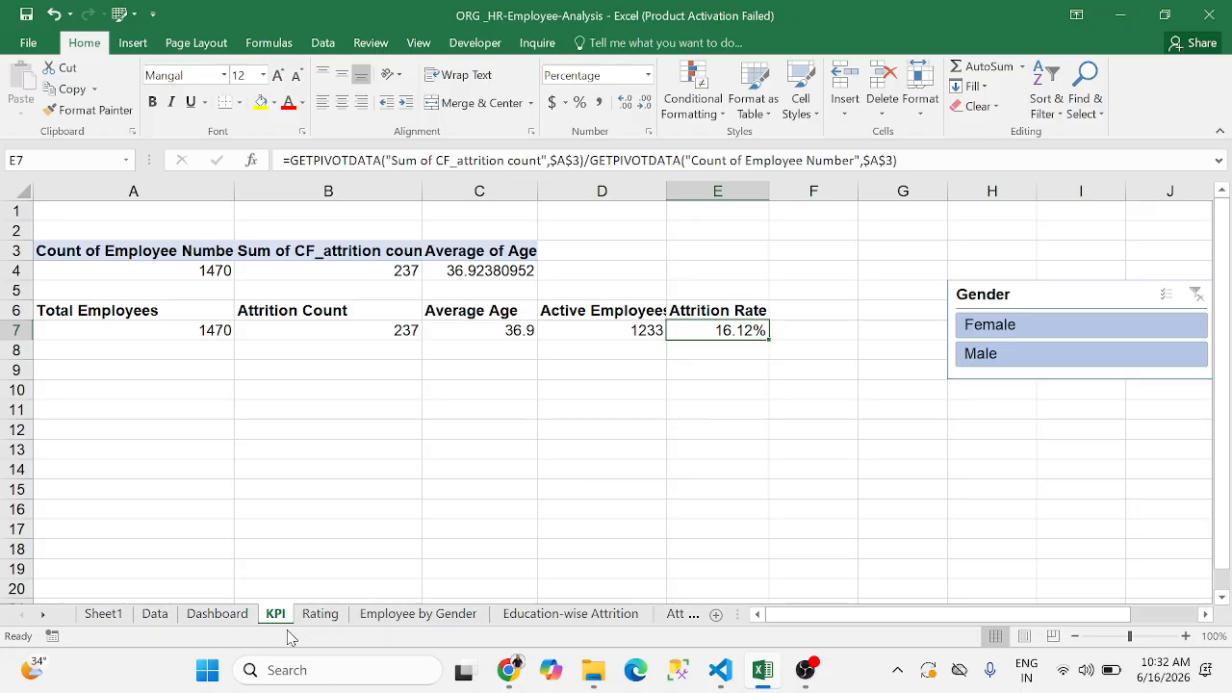
# Examine the job satisfaction doughnut chart and rating cells on the Rating sheet, comparing them with the Dashboard sheet
pyautogui.click(321, 614)
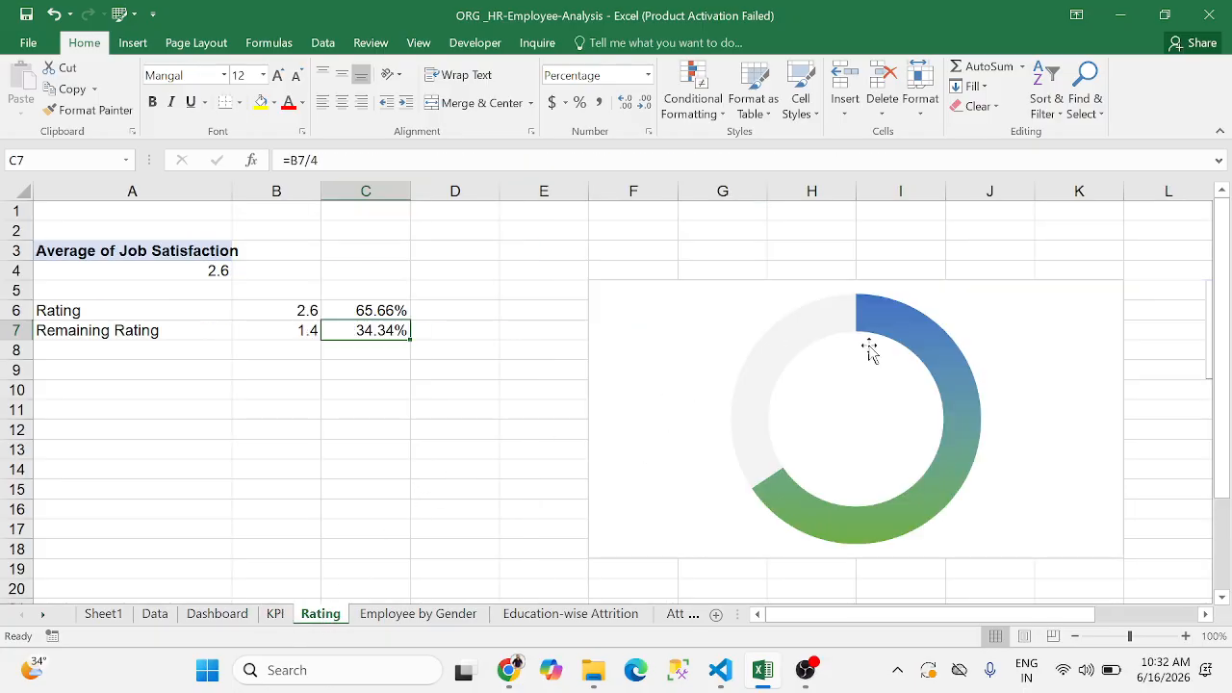
pyautogui.click(852, 395)
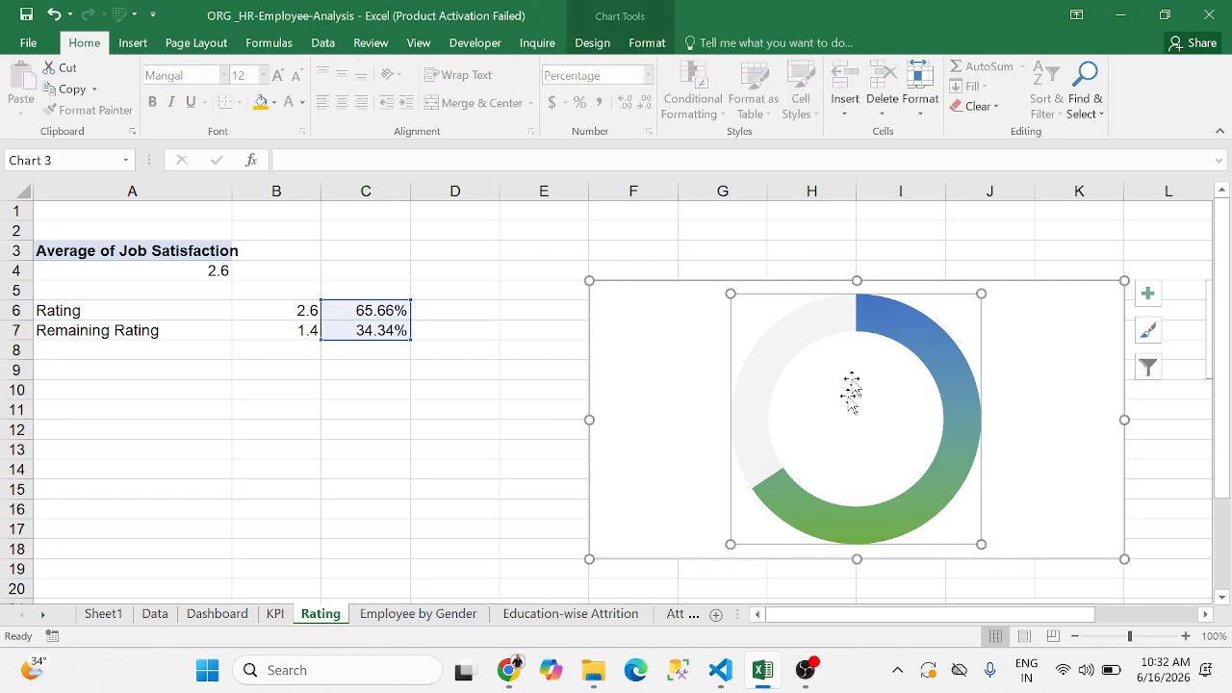
pyautogui.click(884, 332)
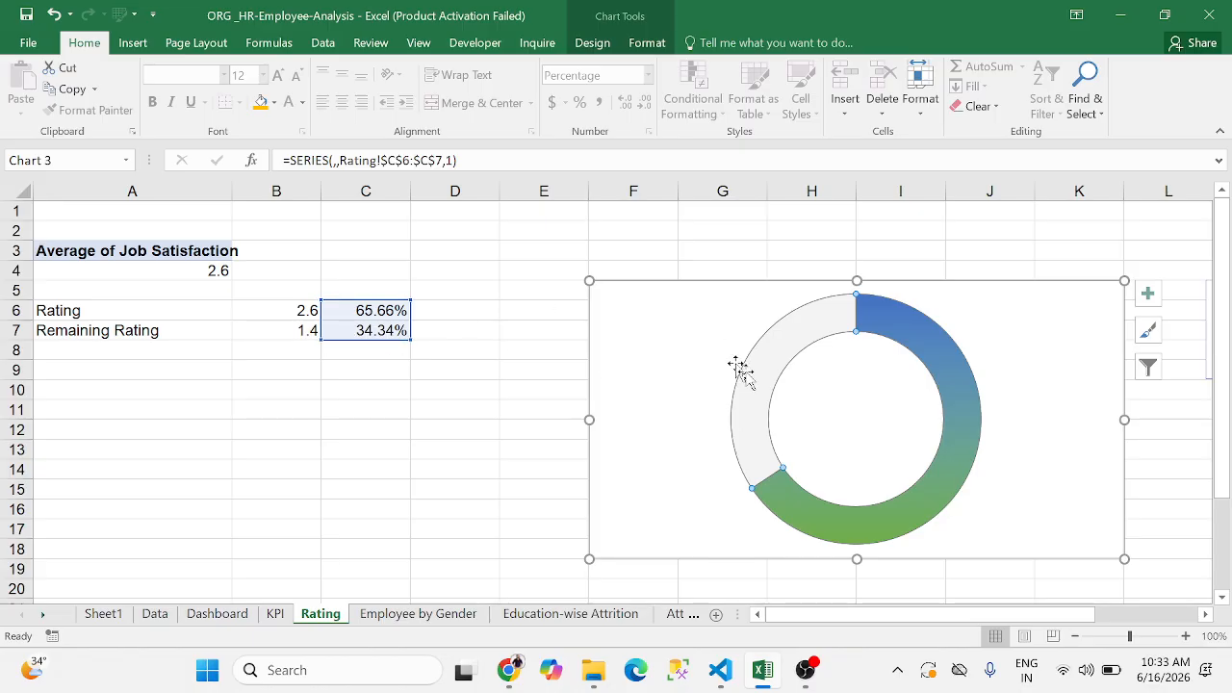
pyautogui.click(910, 393)
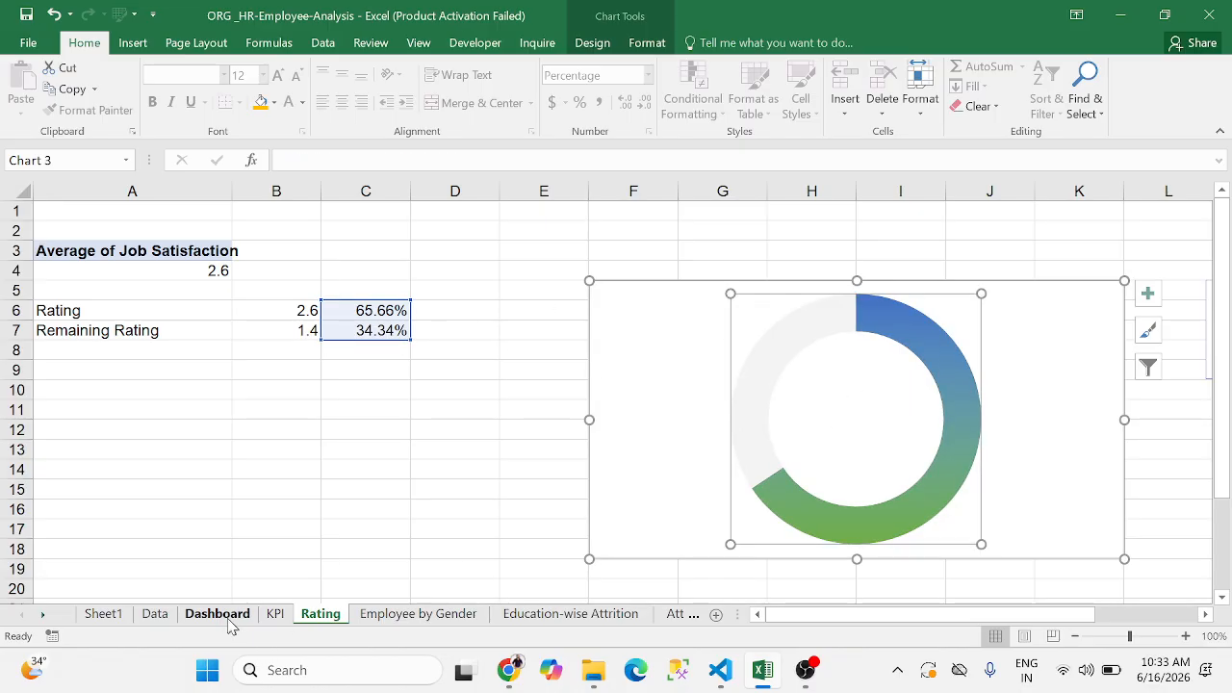
pyautogui.click(217, 613)
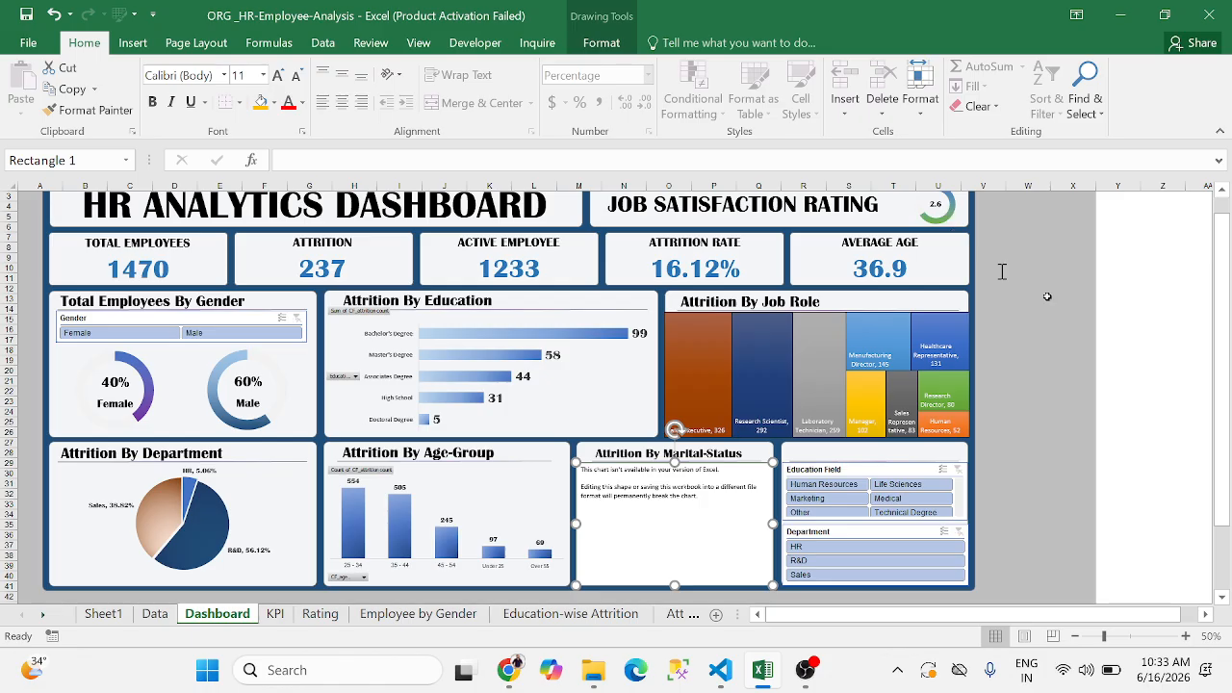
pyautogui.click(1128, 339)
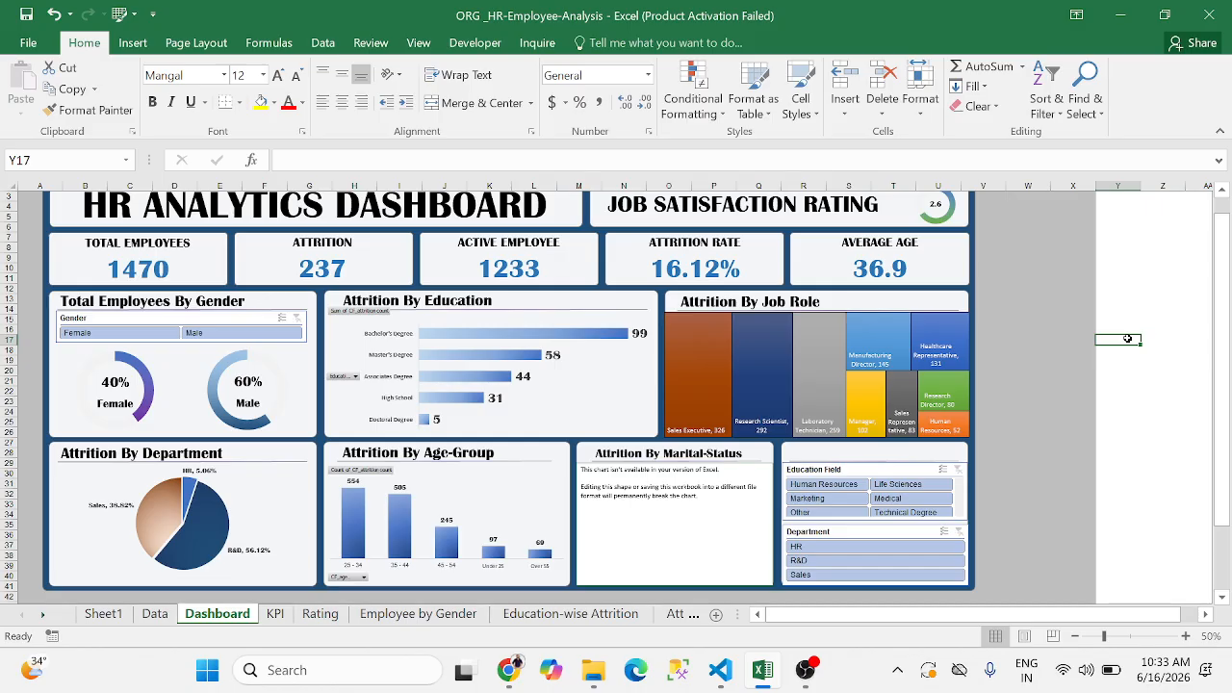
pyautogui.click(315, 624)
pyautogui.click(138, 306)
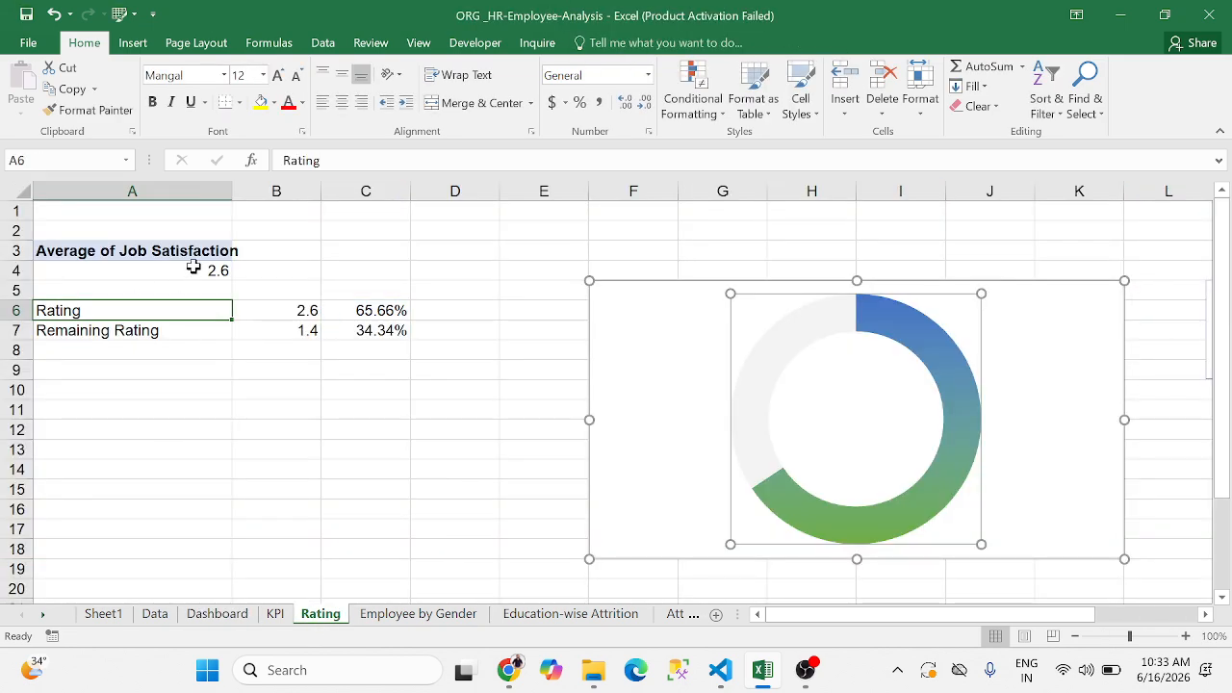
# Examine the job satisfaction pivot table's fields and the rating formulas in column B of the Rating sheet
pyautogui.click(195, 268)
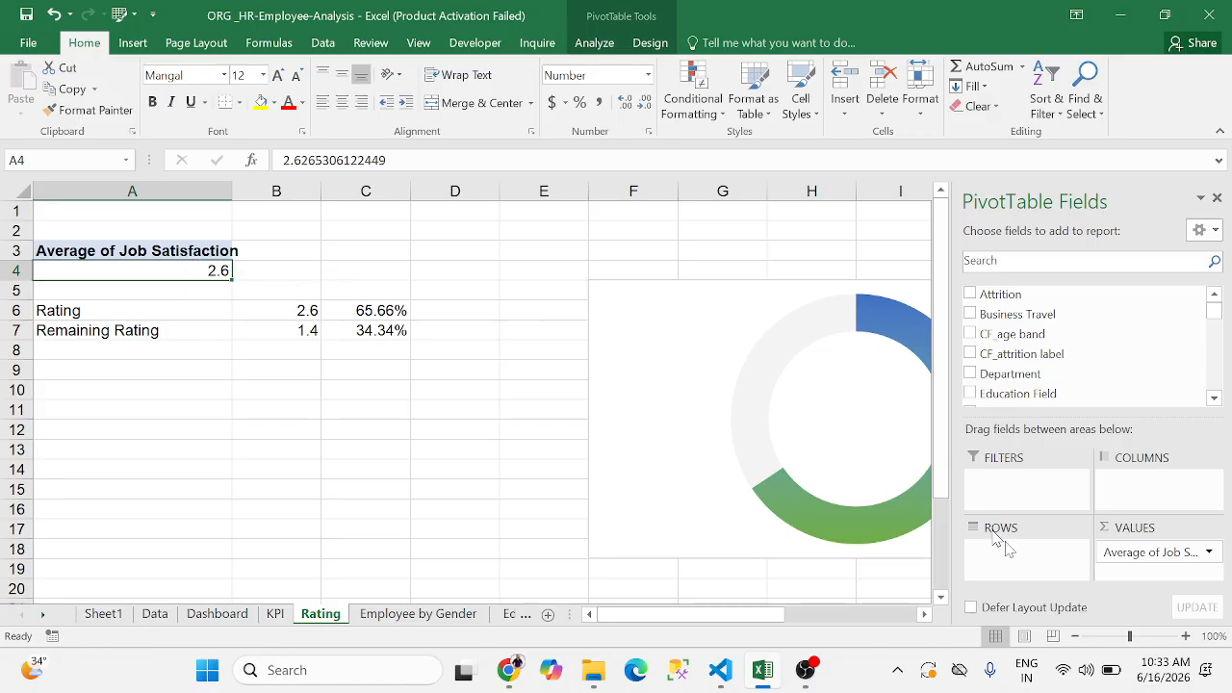
pyautogui.click(1215, 398)
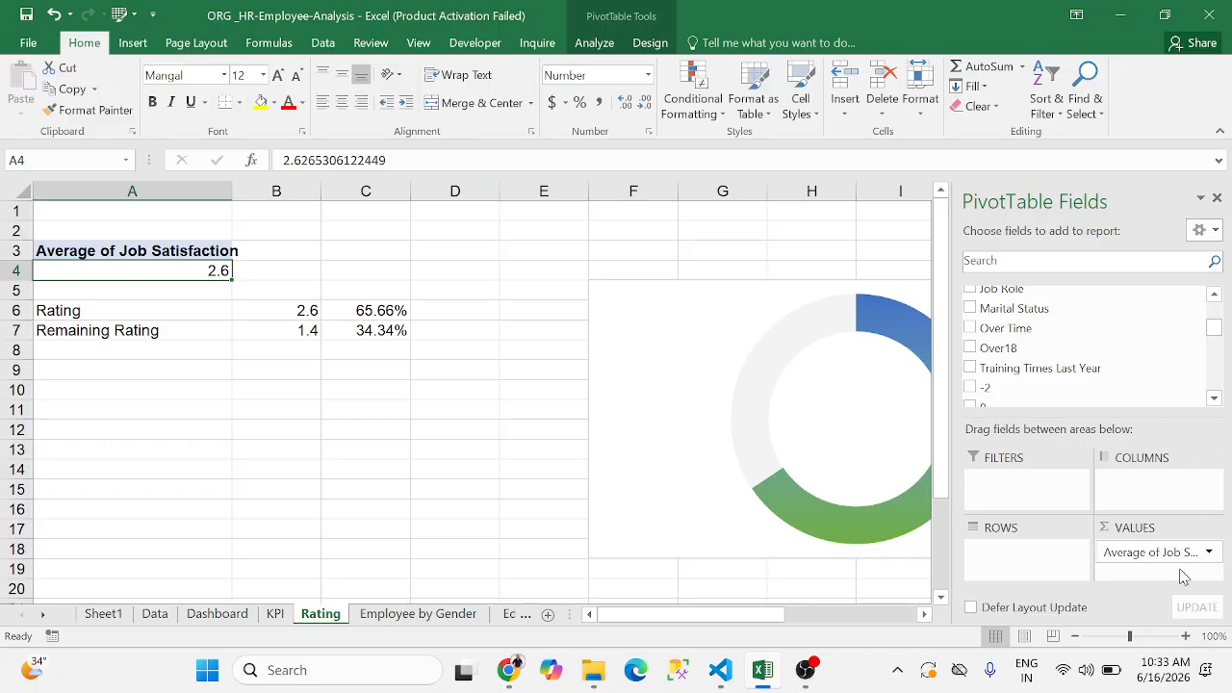
pyautogui.click(205, 366)
pyautogui.click(138, 310)
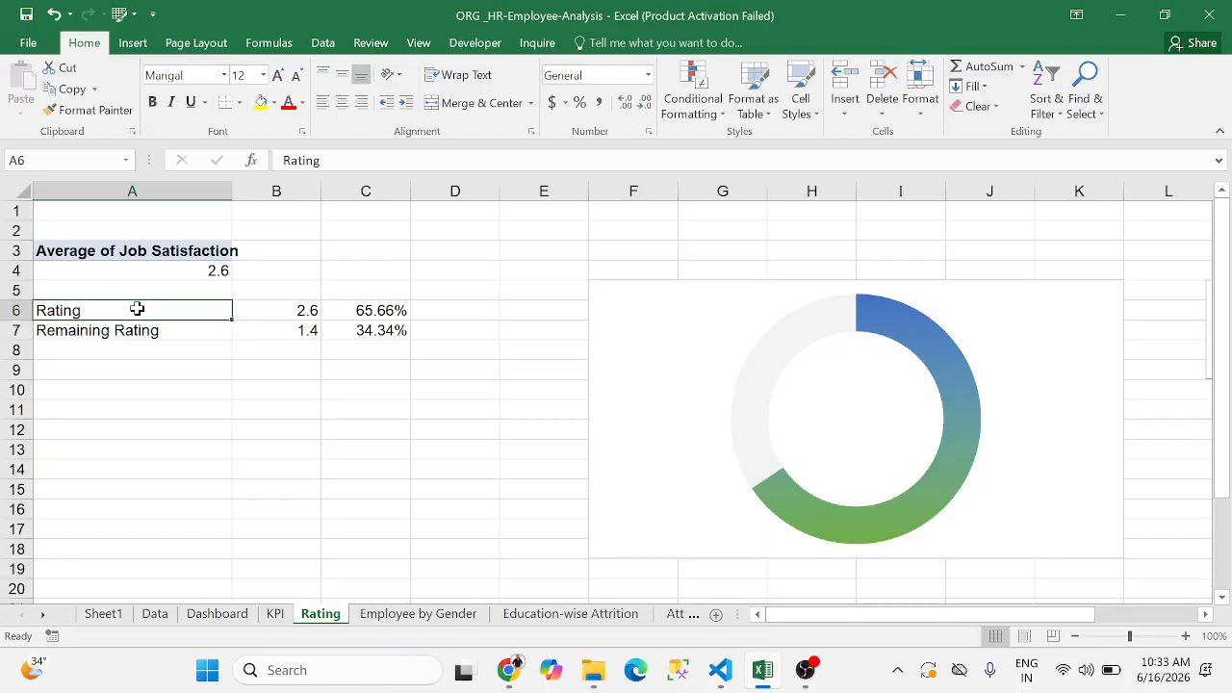
pyautogui.click(291, 312)
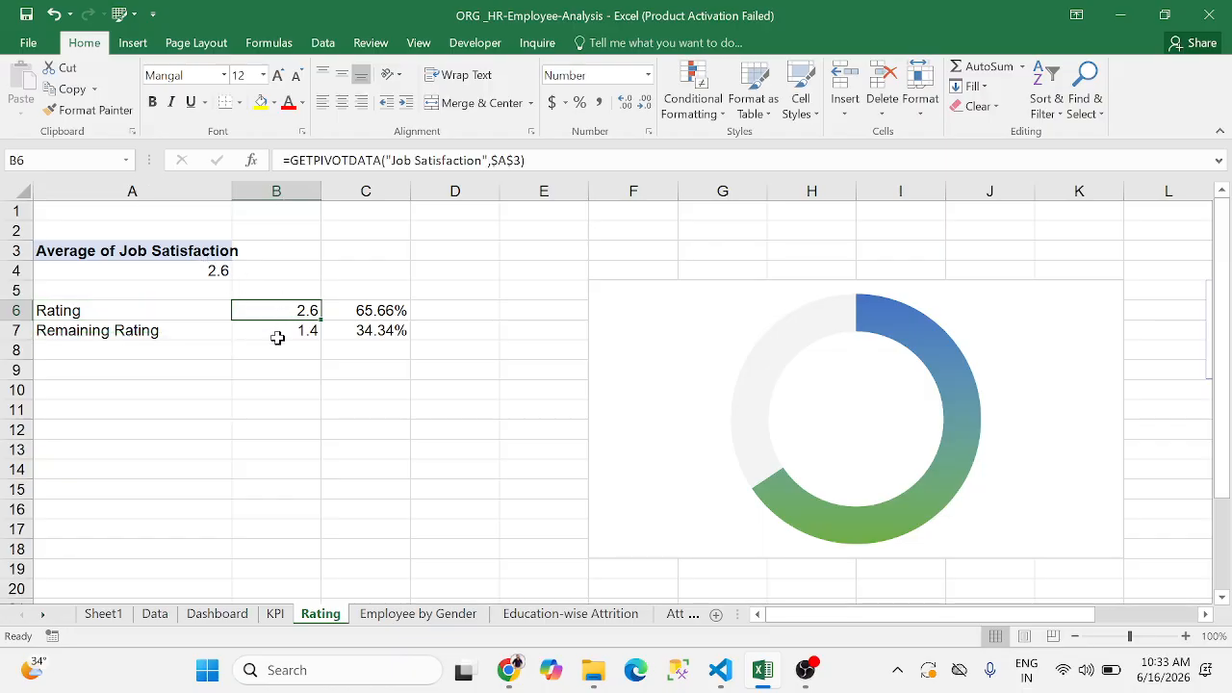
pyautogui.click(278, 338)
# Sum the Rating and Remaining Rating values in cell B8 of the Rating sheet
pyautogui.click(289, 356)
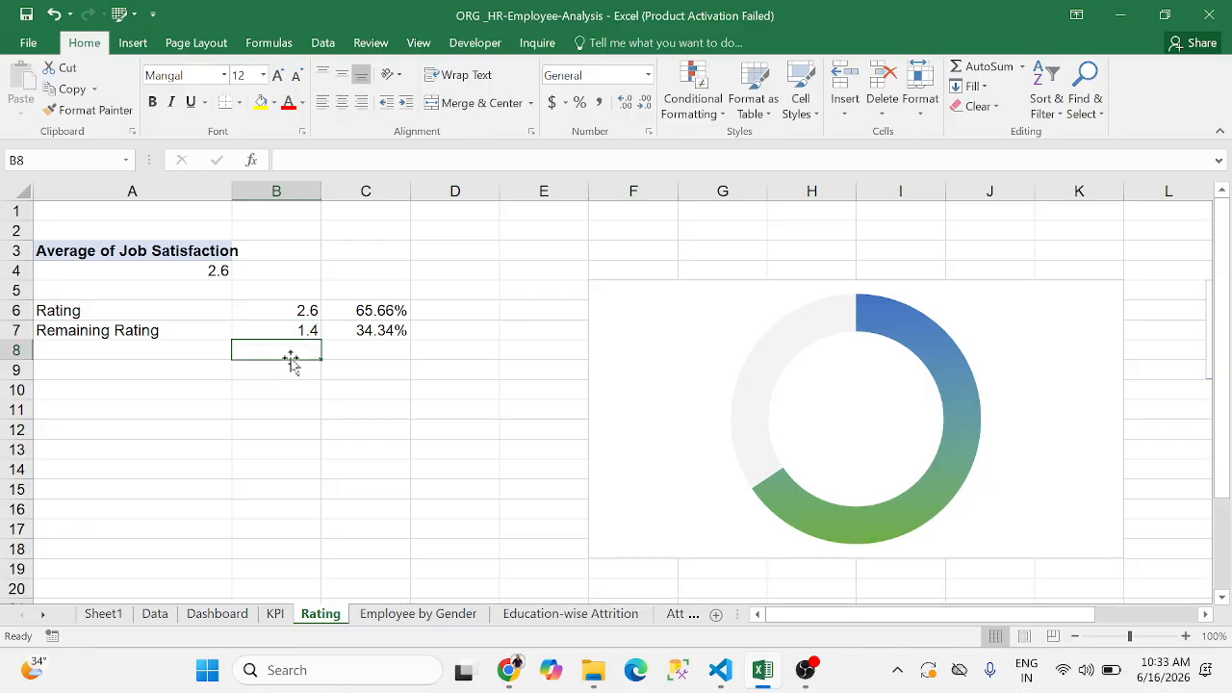
pyautogui.hotkey('alt', '=')
pyautogui.press('Return')
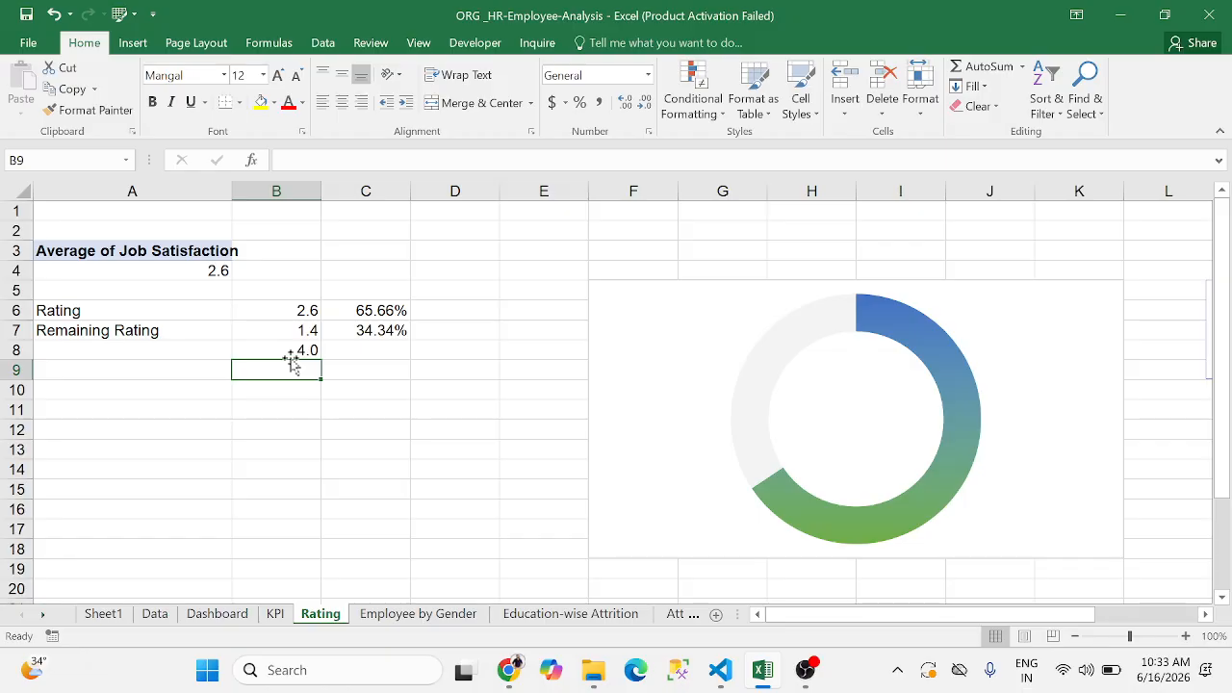
# Check the percentage formulas in C6 and C7 and the cell range that feeds the doughnut chart
pyautogui.click(382, 315)
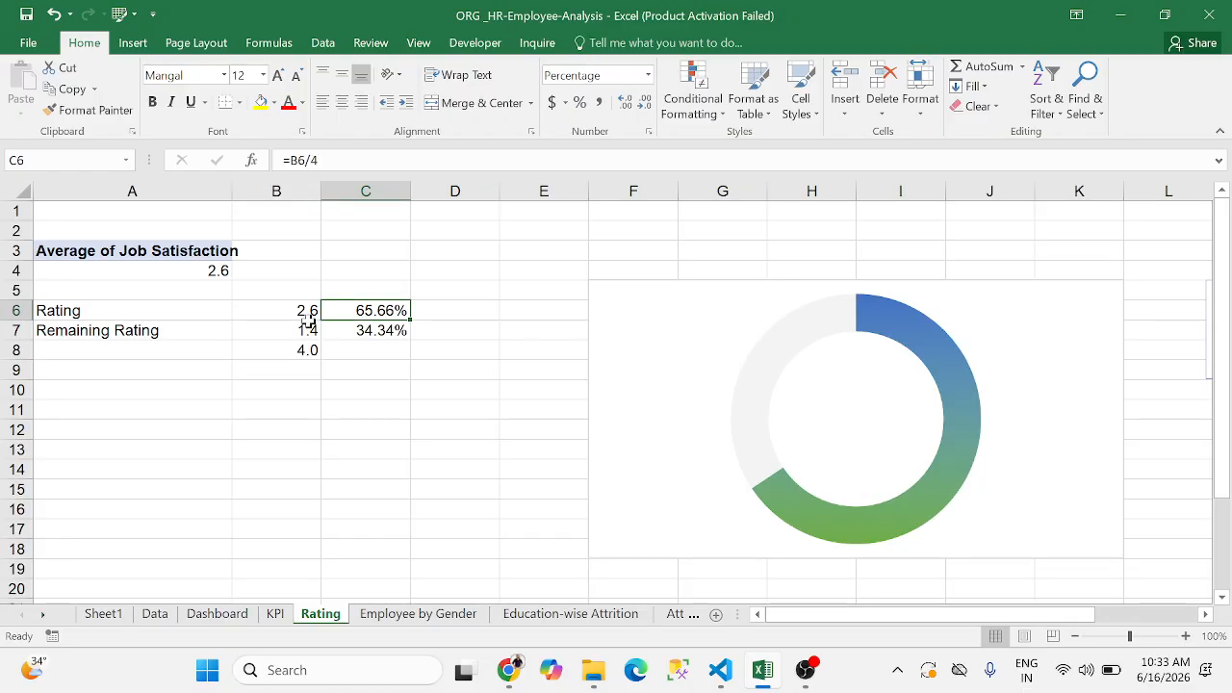
pyautogui.click(372, 334)
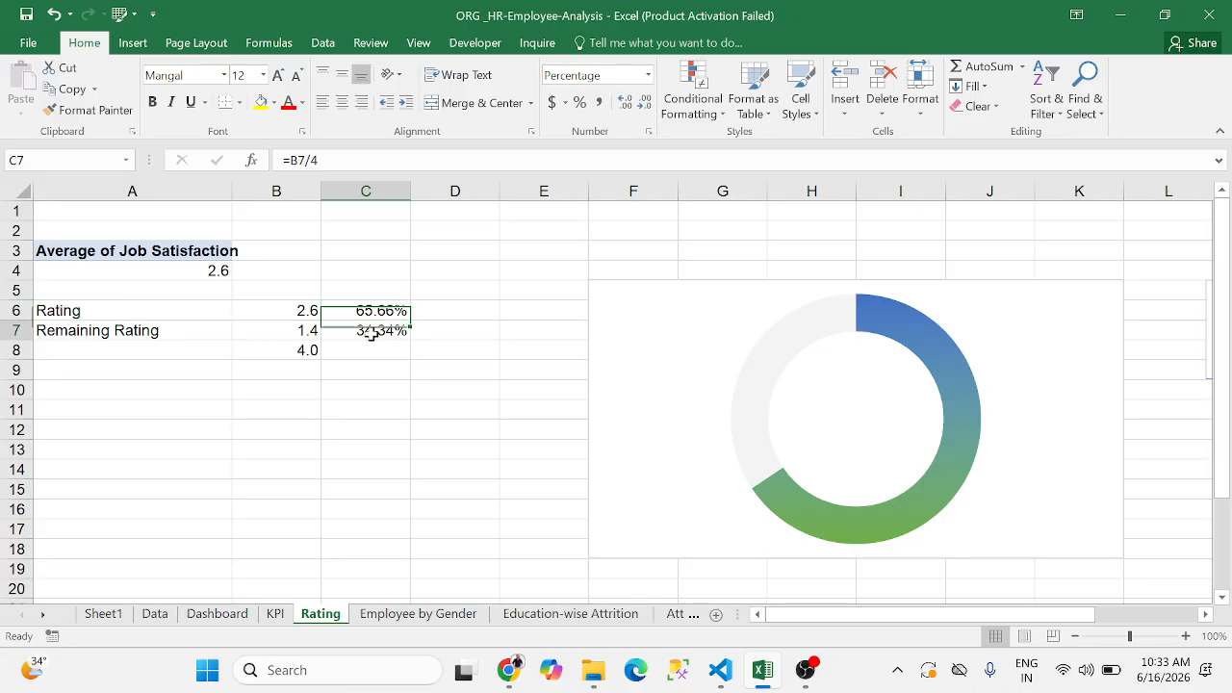
pyautogui.click(900, 406)
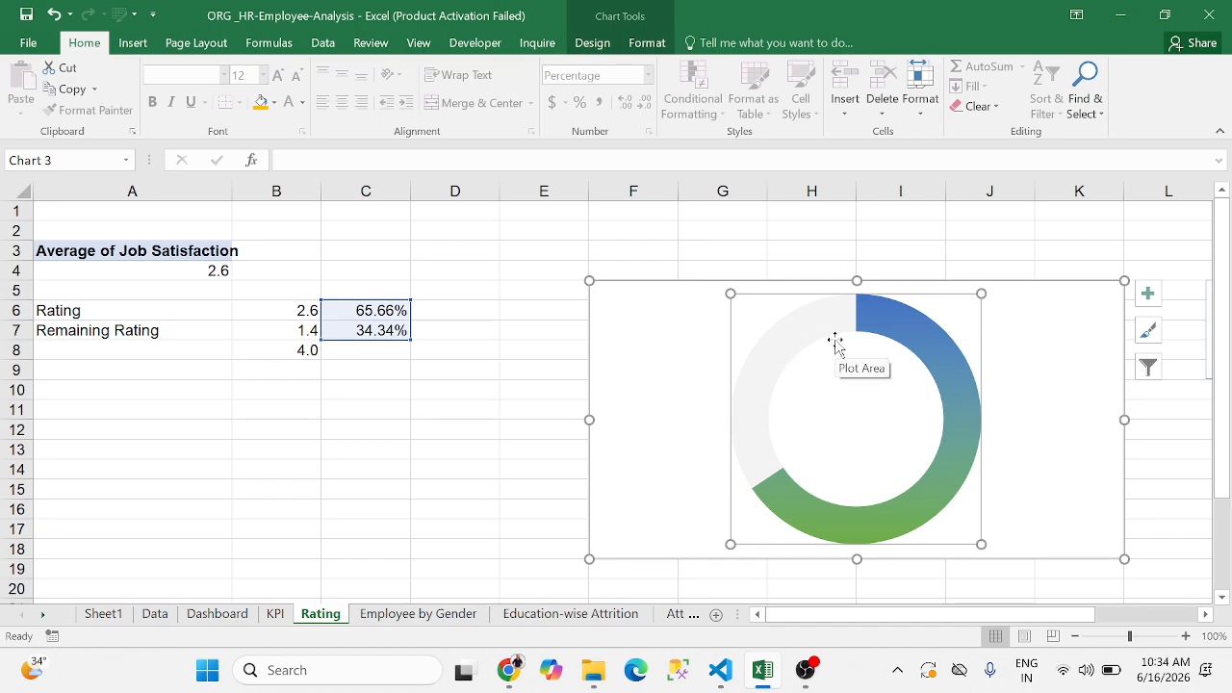
pyautogui.click(999, 336)
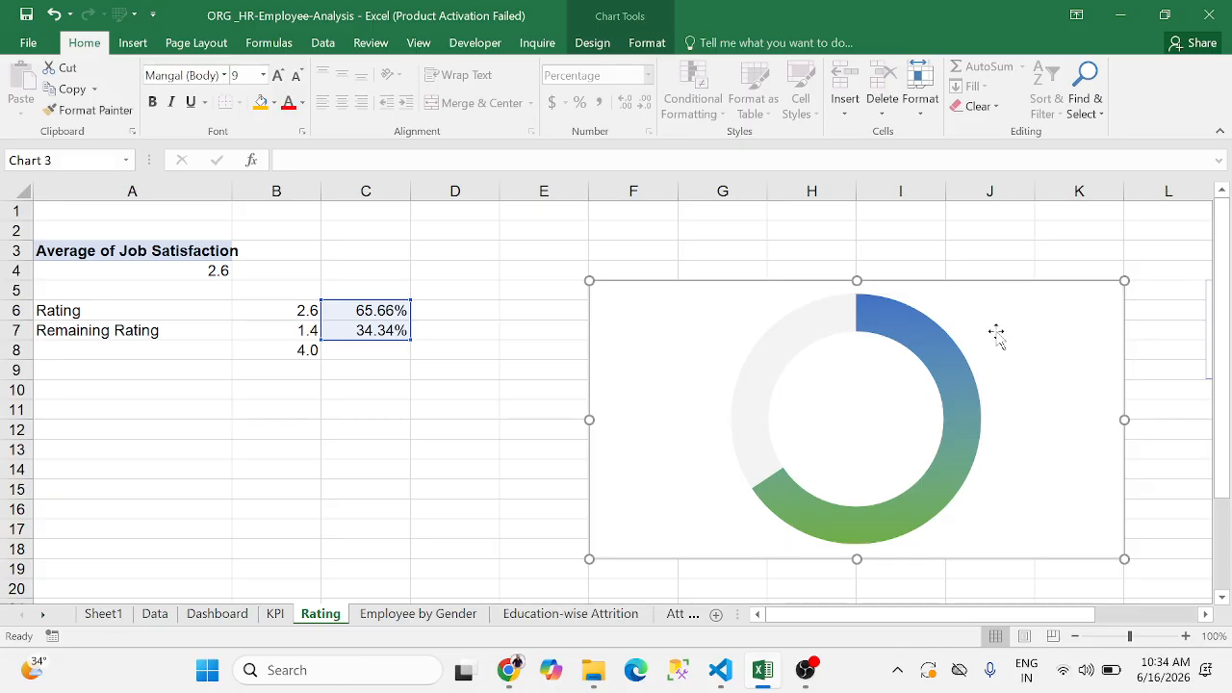
pyautogui.doubleClick(869, 379)
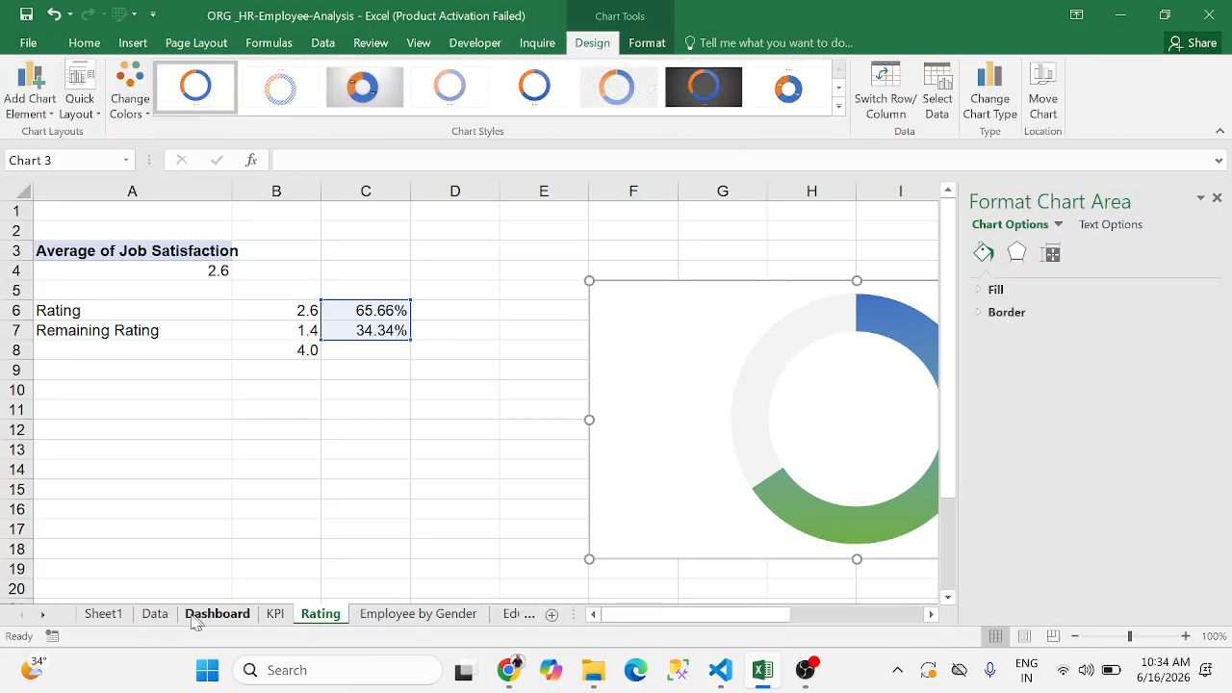
# Go back to the gender pivot table and its doughnut chart at the start of Sheet1
pyautogui.click(92, 616)
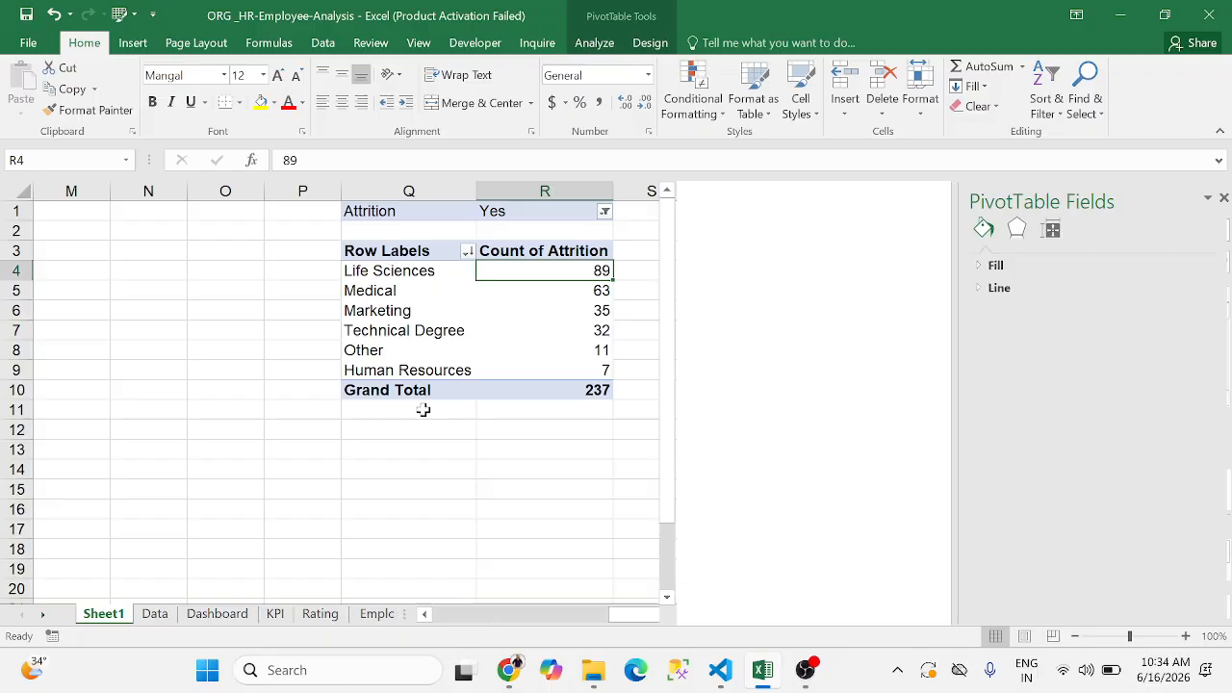
pyautogui.press('Left')
pyautogui.press('Left')
pyautogui.press('Left')
pyautogui.press('Left')
pyautogui.press('Left')
pyautogui.press('Left')
pyautogui.press('Left')
pyautogui.press('Left')
pyautogui.press('Left')
pyautogui.press('Left')
pyautogui.press('Left')
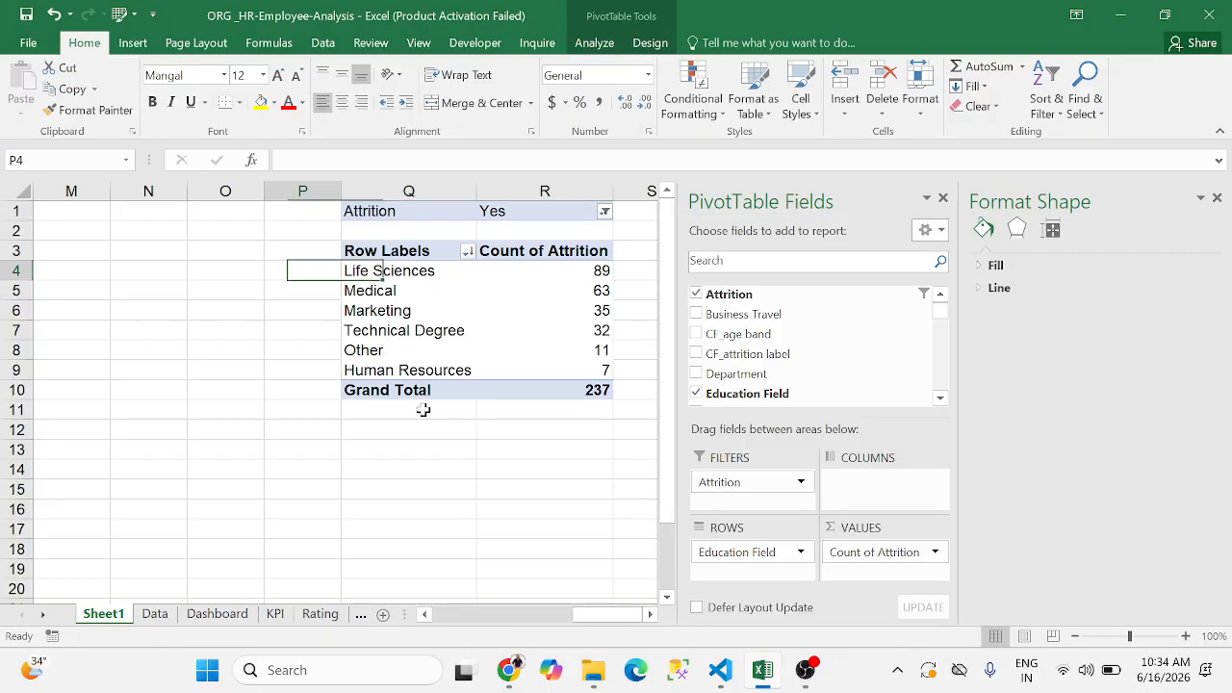
pyautogui.press('Left')
pyautogui.press('Left')
pyautogui.press('Left')
pyautogui.press('Left')
pyautogui.press('Left')
pyautogui.press('Left')
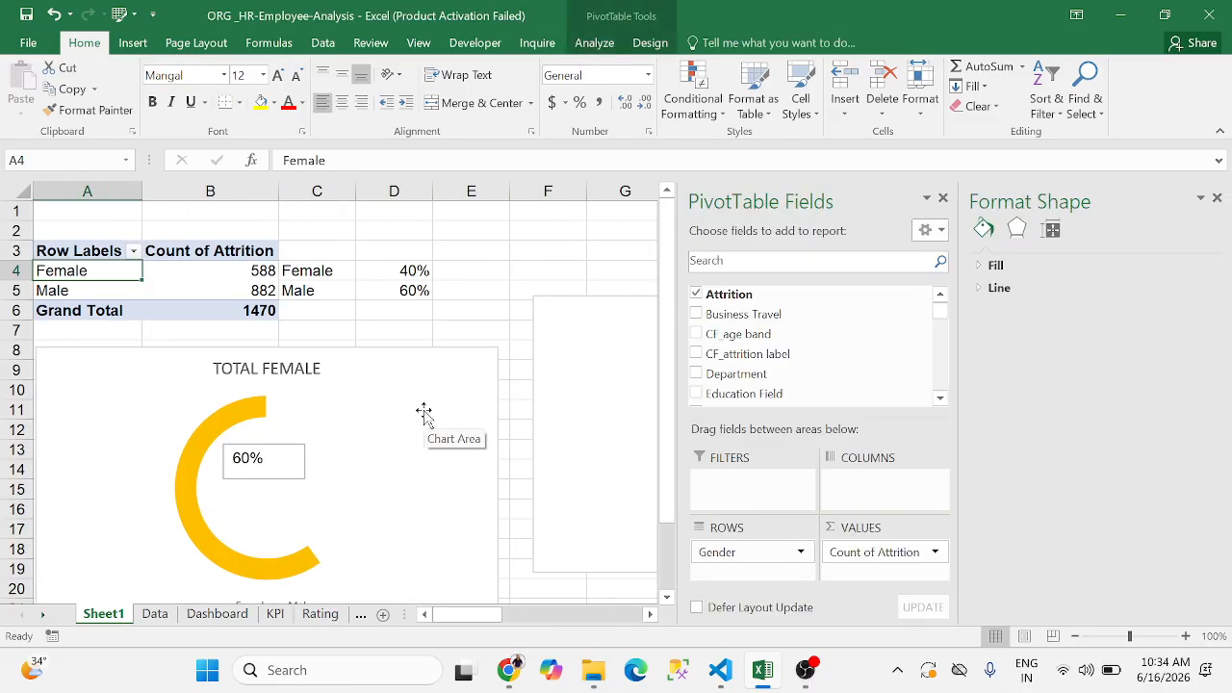
# Look through the chart sheets from Employee by Gender and Education-wise Attrition to Attrition By Job Role, Age-Group and Marriage Status
pyautogui.click(321, 614)
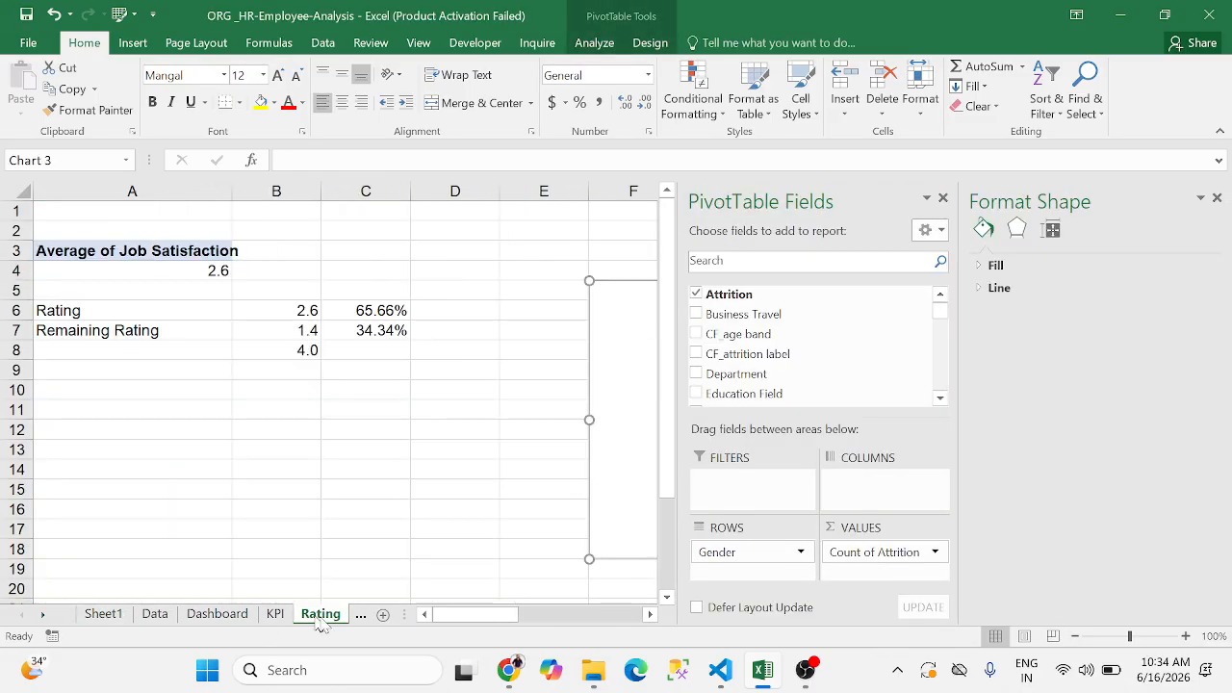
pyautogui.click(359, 616)
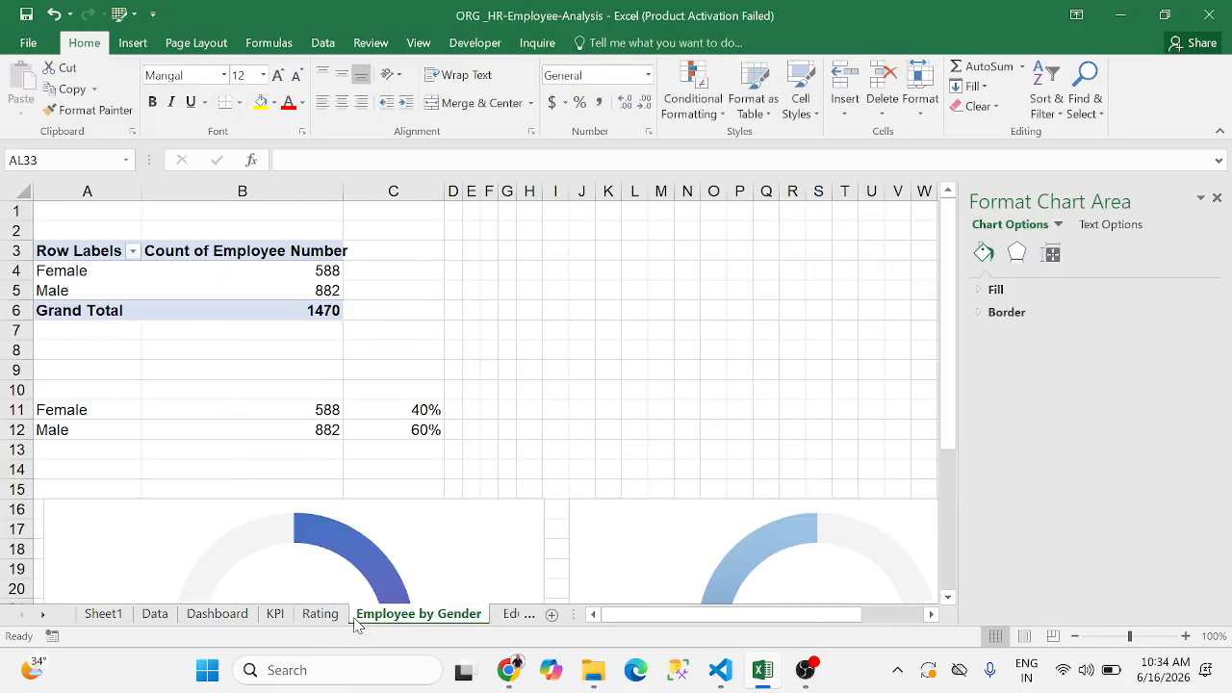
pyautogui.click(509, 615)
pyautogui.click(476, 389)
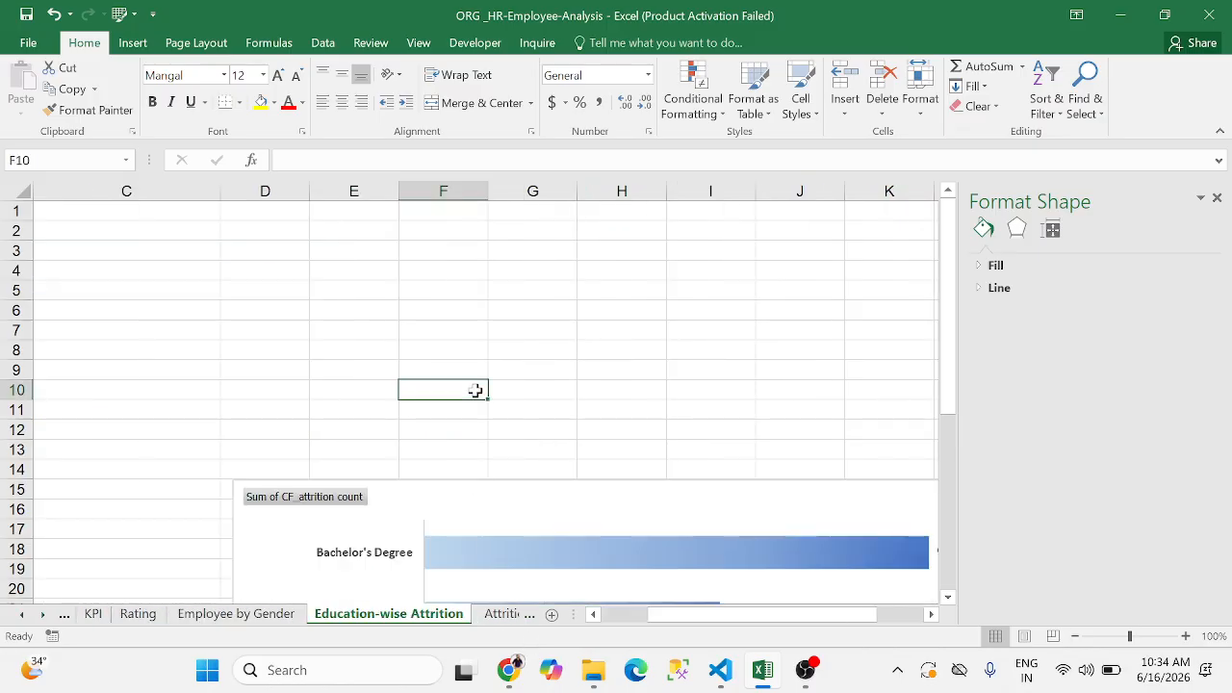
pyautogui.click(508, 614)
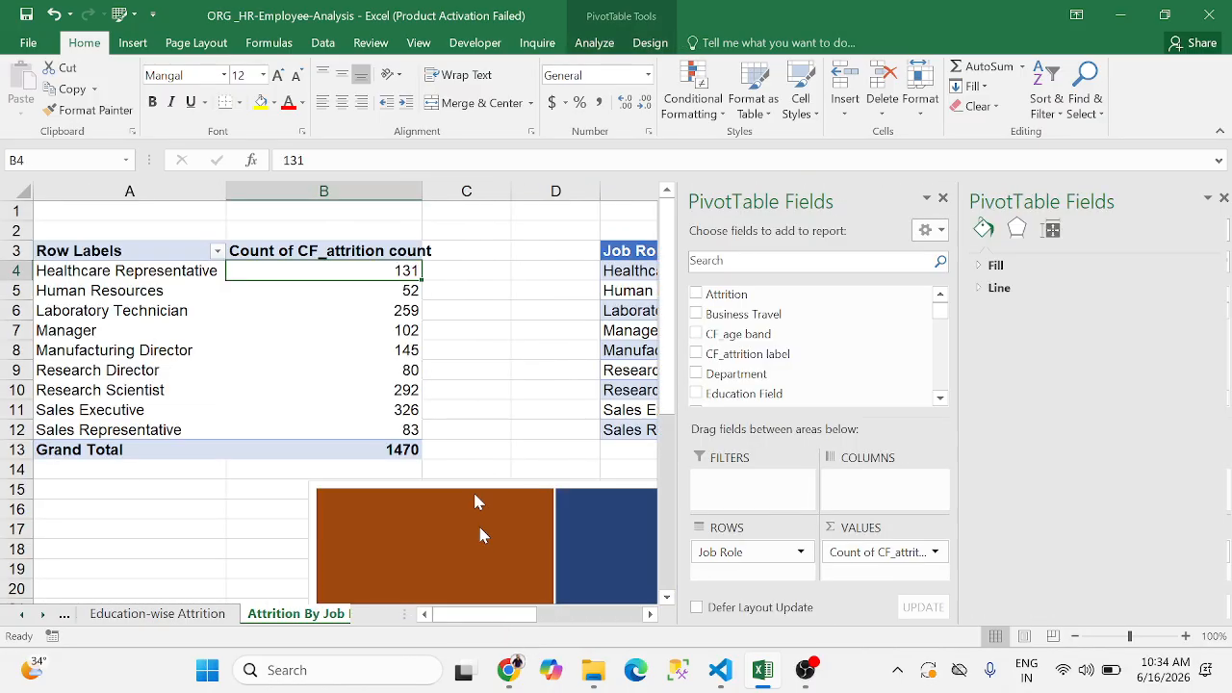
pyautogui.click(446, 617)
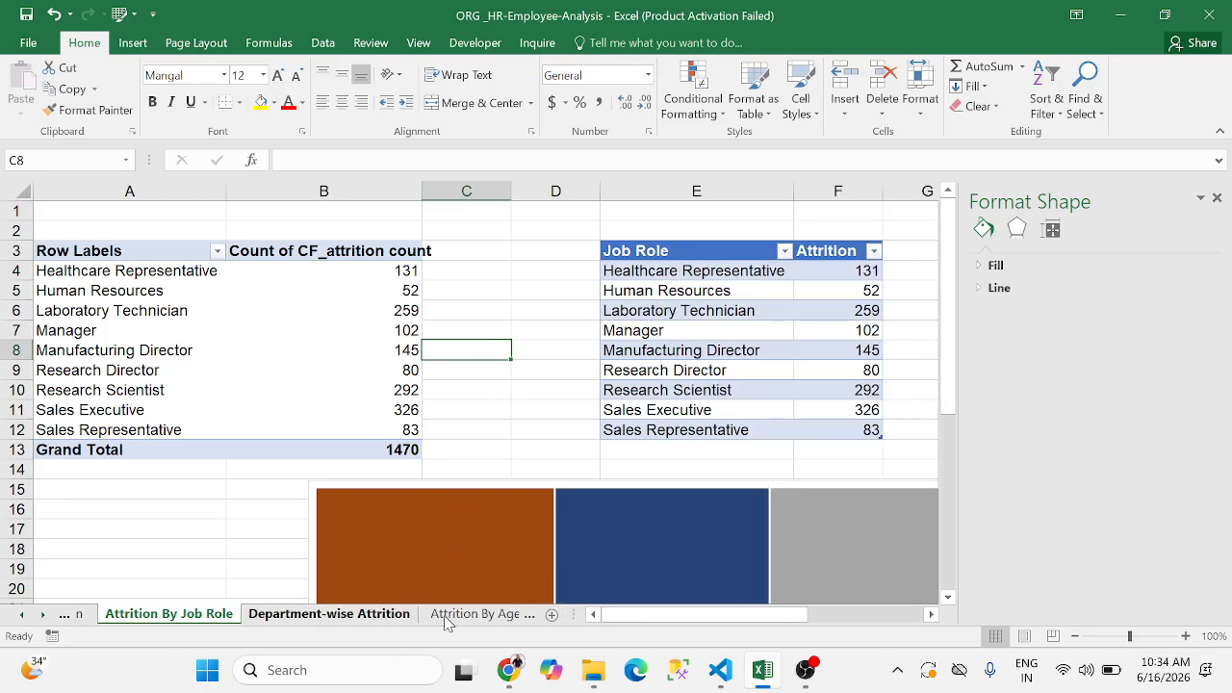
pyautogui.click(363, 621)
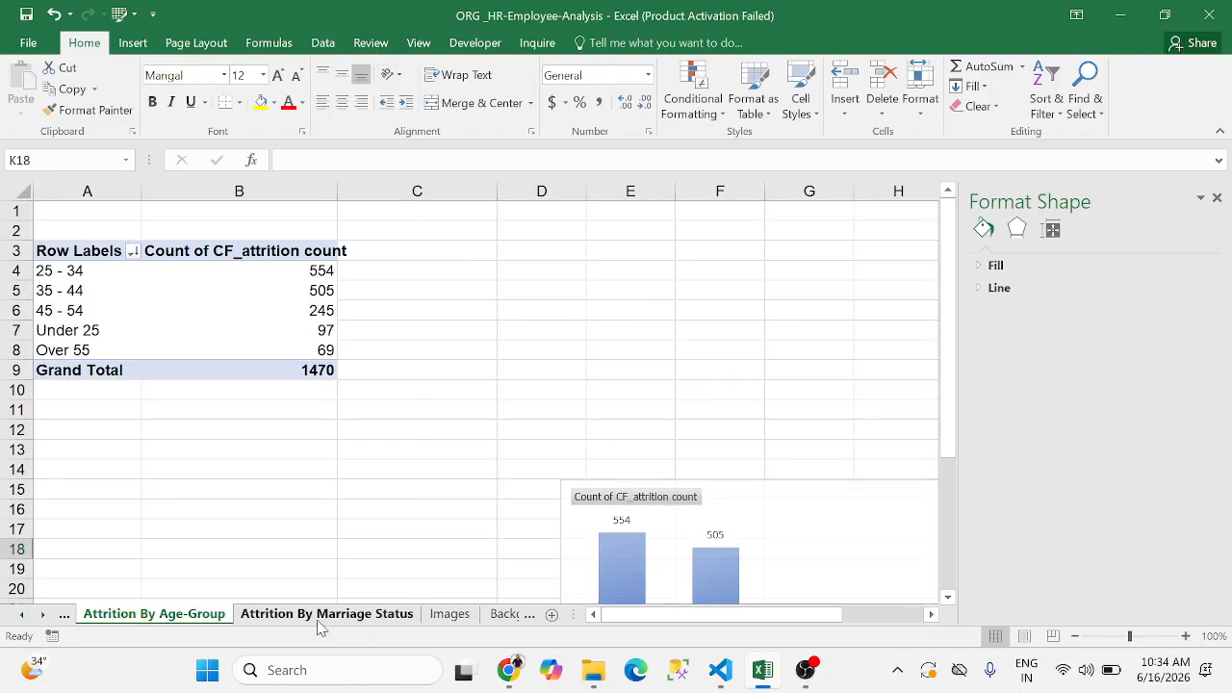
pyautogui.click(320, 622)
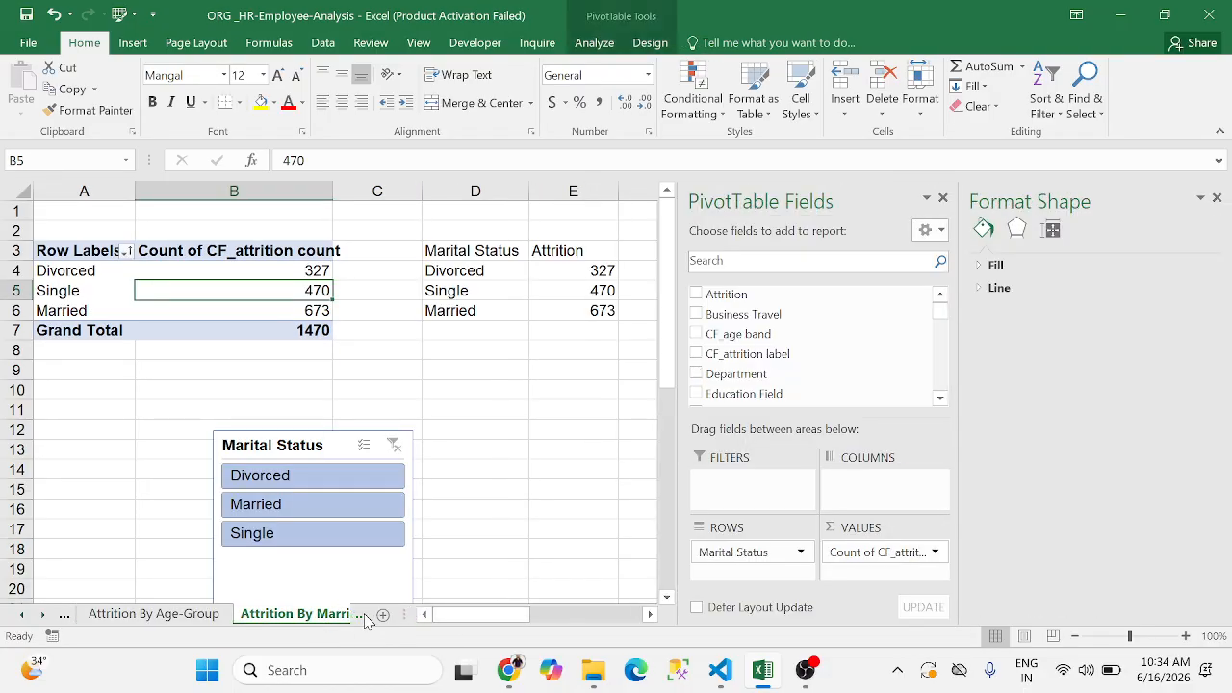
# Look over all the icon pictures stored on the Images sheet
pyautogui.click(310, 617)
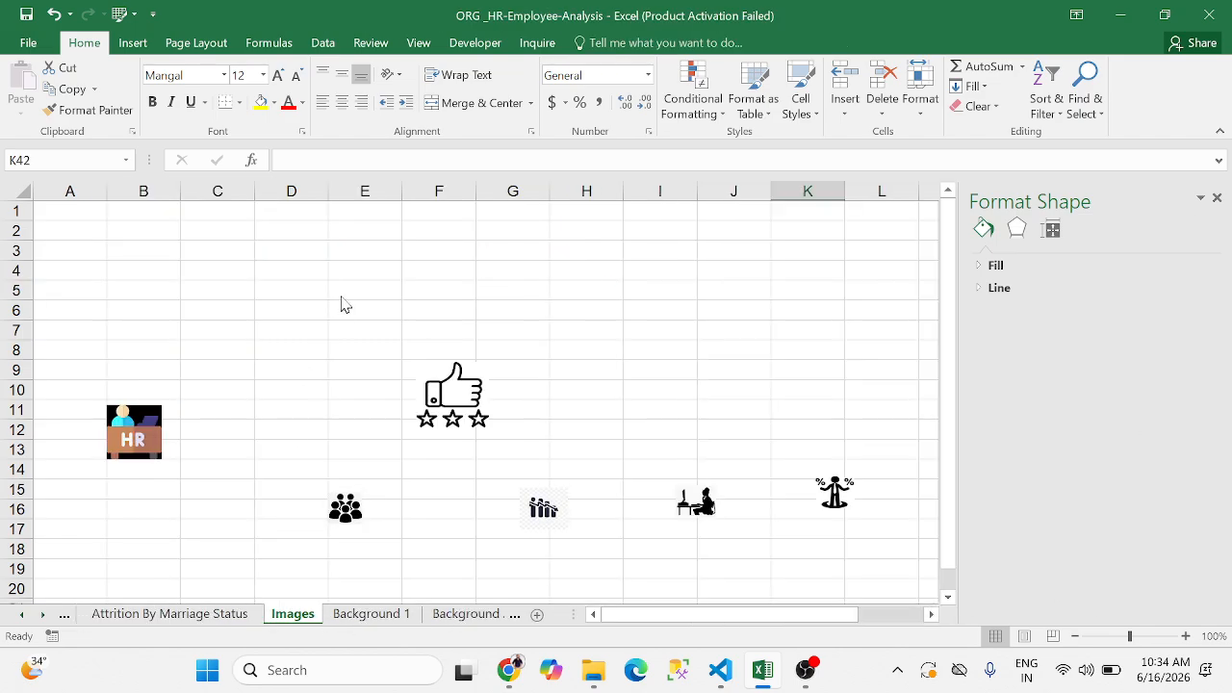
pyautogui.click(342, 295)
pyautogui.keyDown('ctrl'); pyautogui.scroll(-3, 340, 296); pyautogui.keyUp('ctrl')
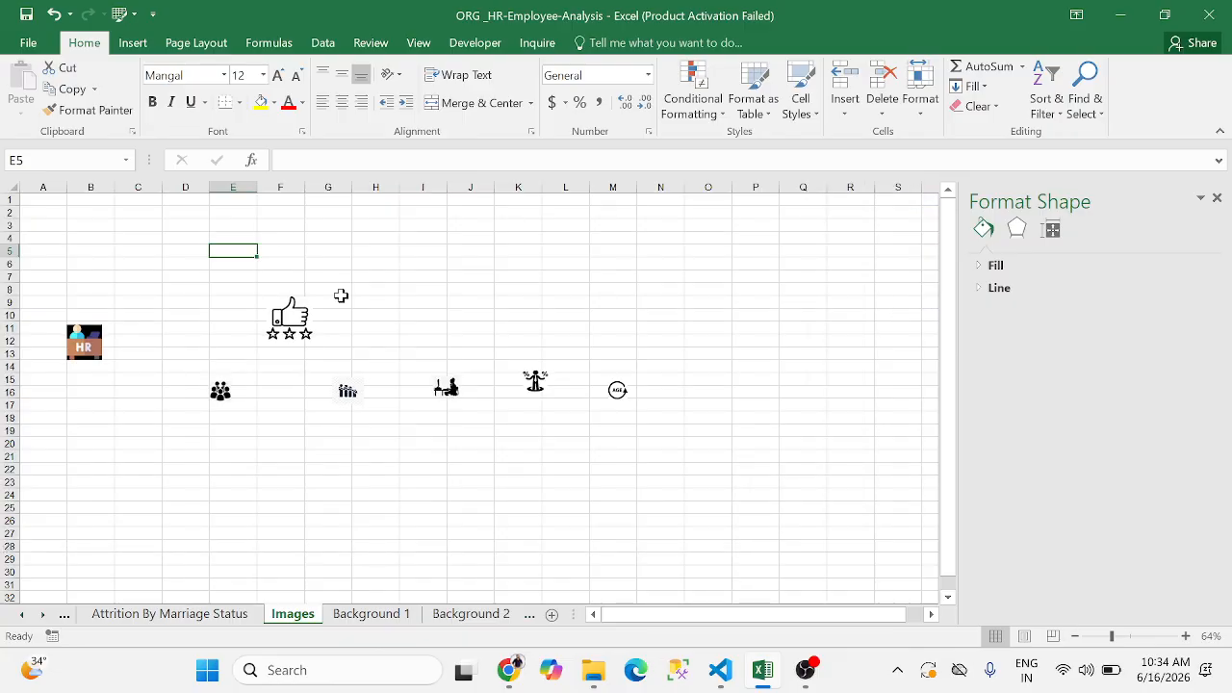
# Review the options for inserting shapes, screenshots and online pictures on the Images sheet without adding anything
pyautogui.click(121, 43)
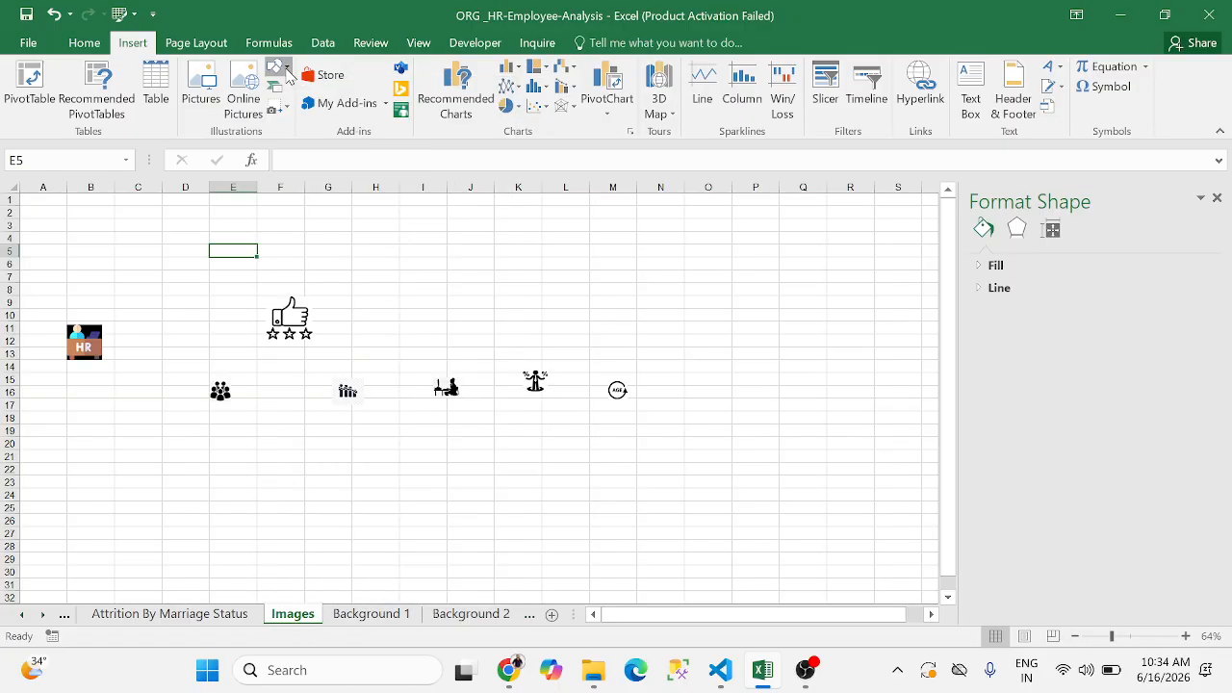
pyautogui.click(285, 73)
pyautogui.click(191, 239)
pyautogui.click(286, 109)
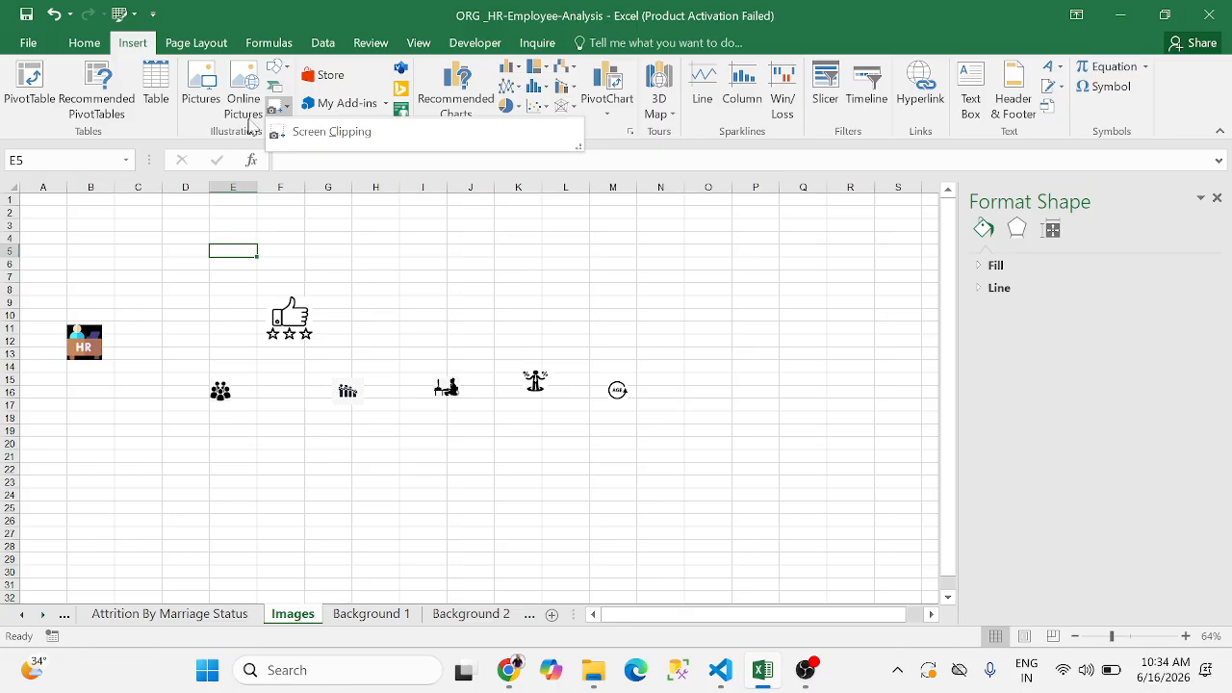
pyautogui.click(396, 270)
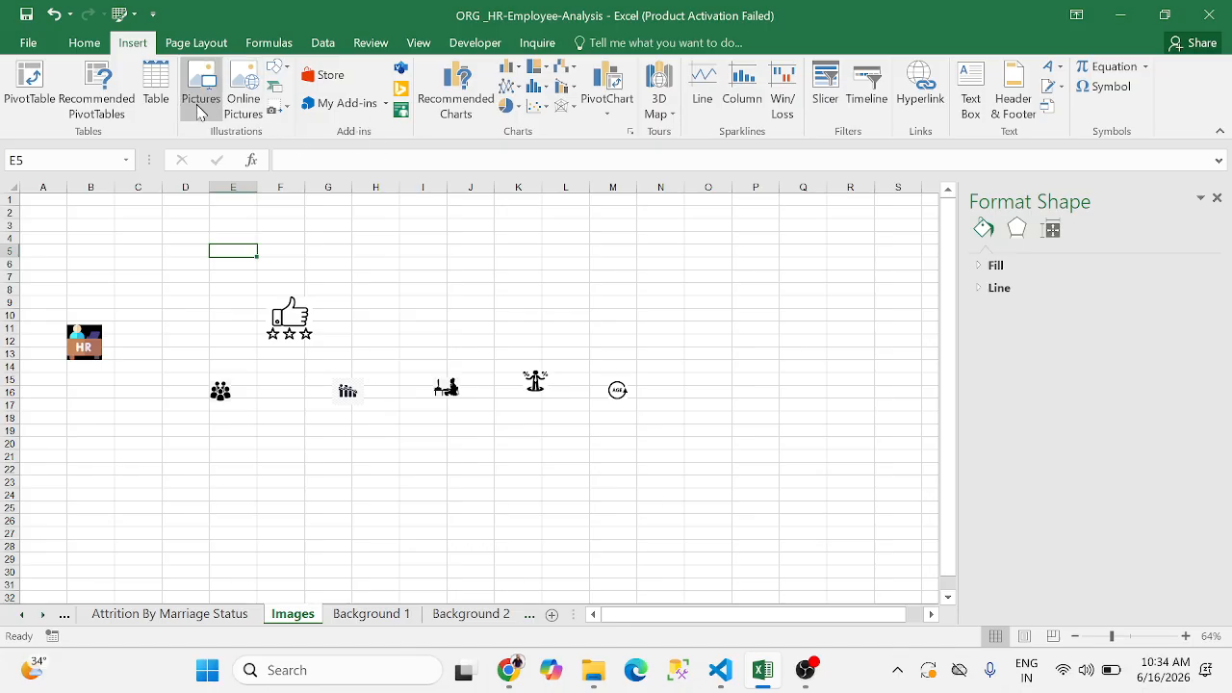
pyautogui.click(245, 108)
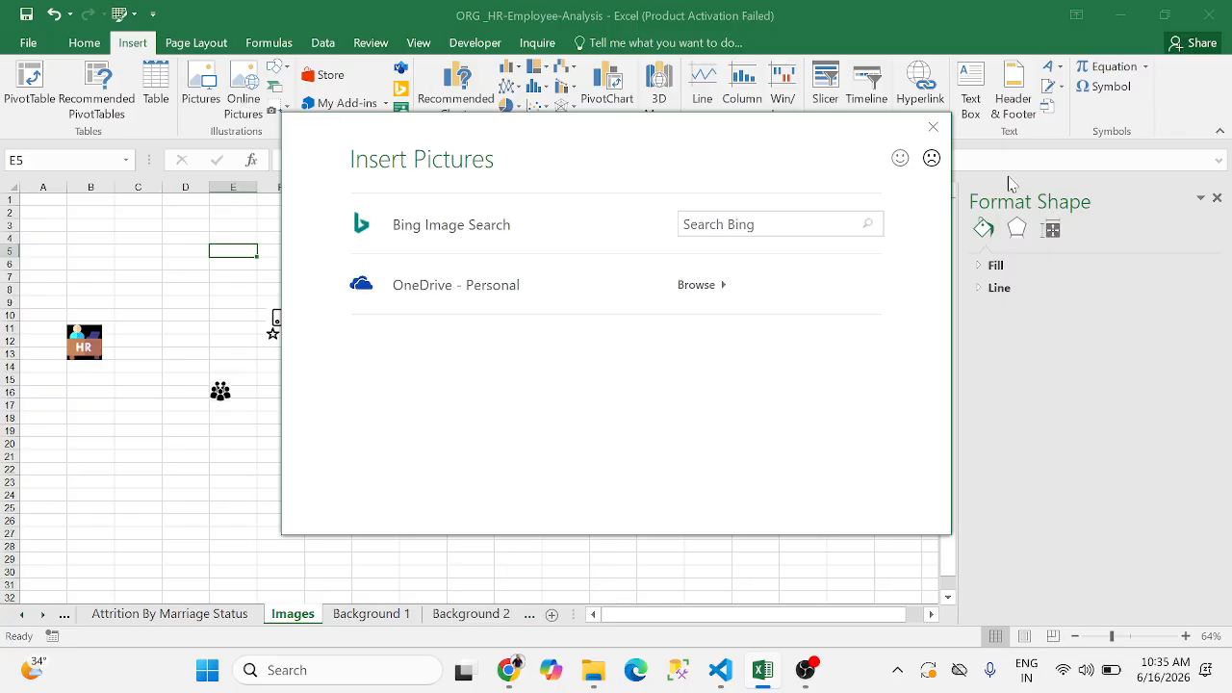
pyautogui.click(933, 126)
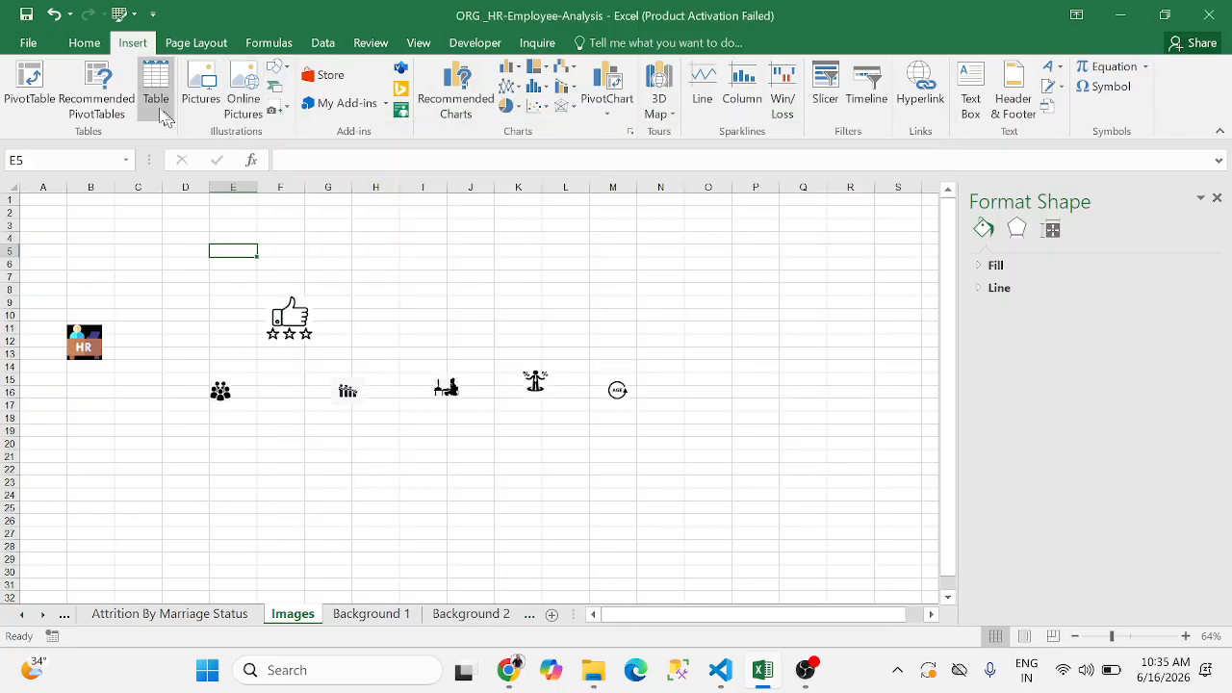
pyautogui.click(198, 42)
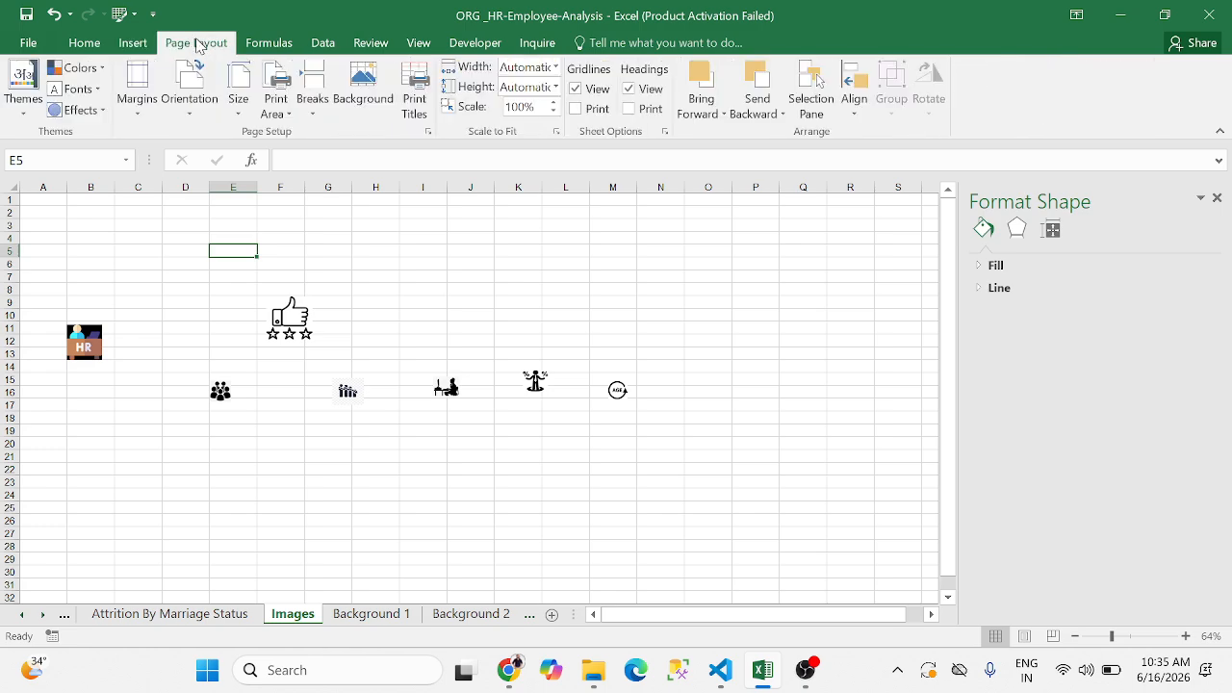
pyautogui.click(269, 43)
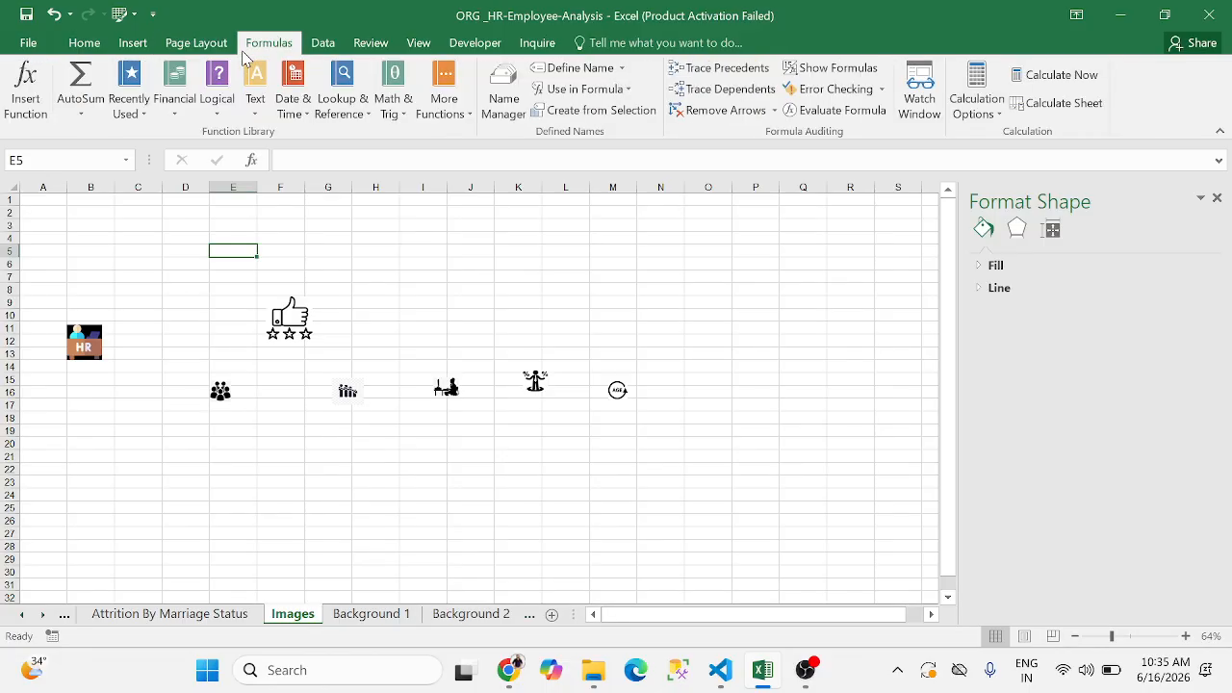
pyautogui.click(324, 46)
pyautogui.click(371, 49)
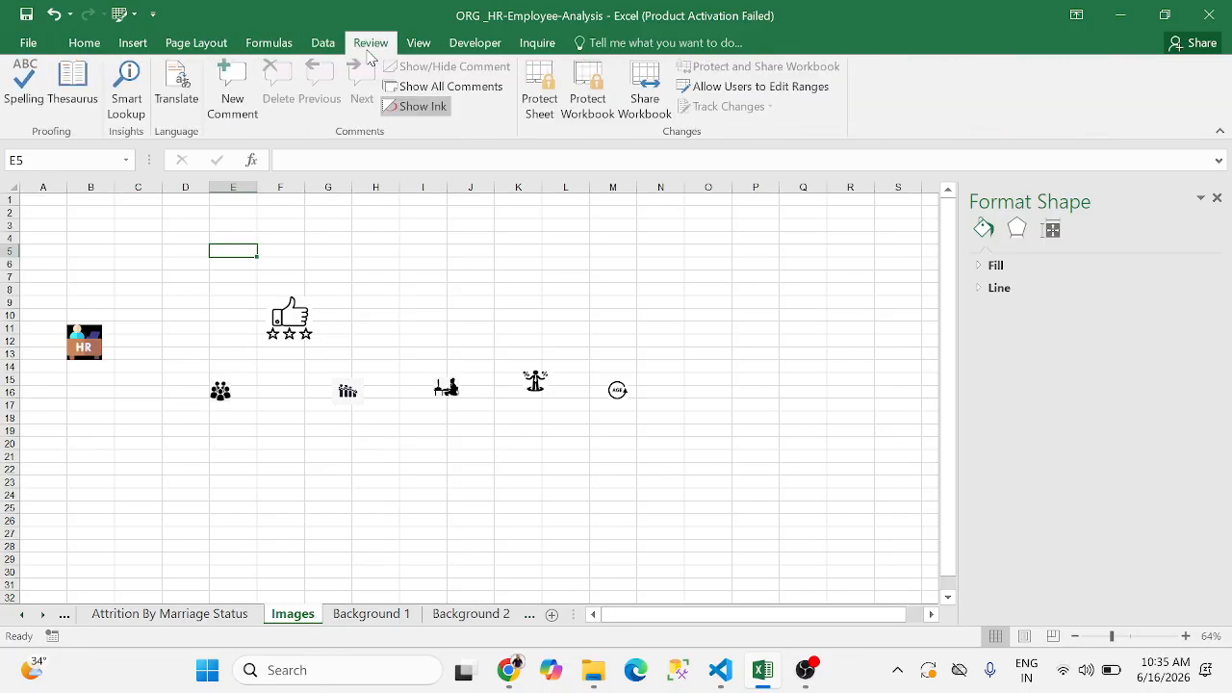
pyautogui.click(420, 54)
pyautogui.click(454, 50)
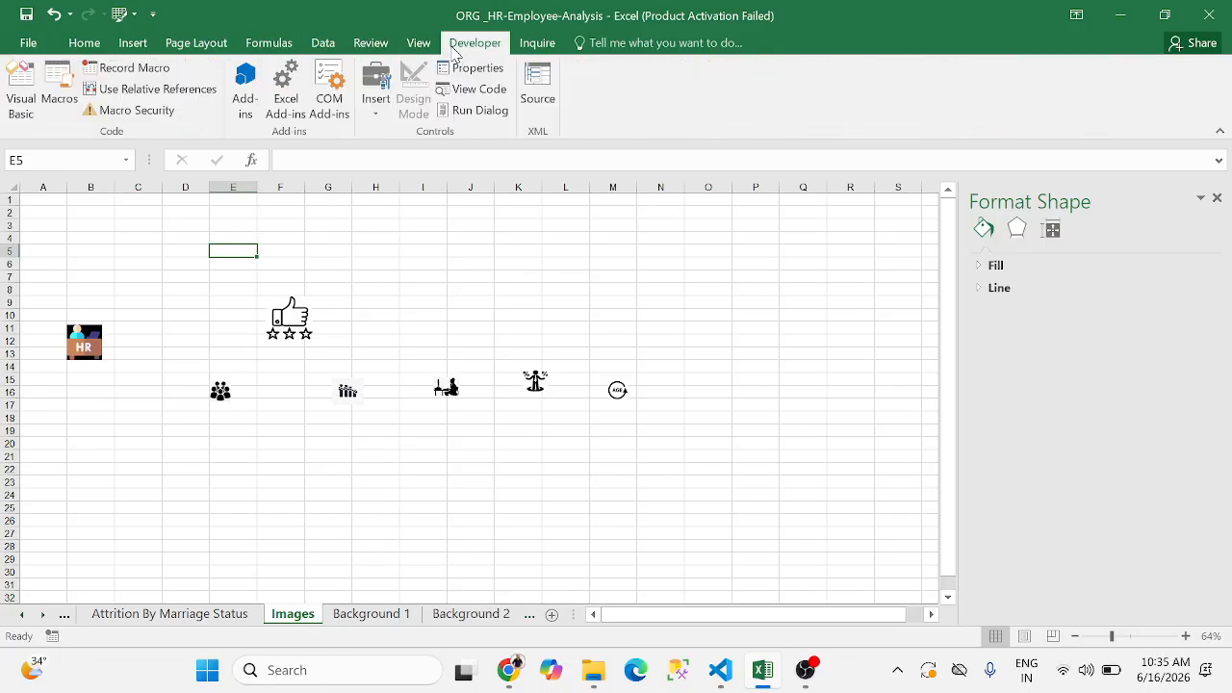
pyautogui.click(532, 51)
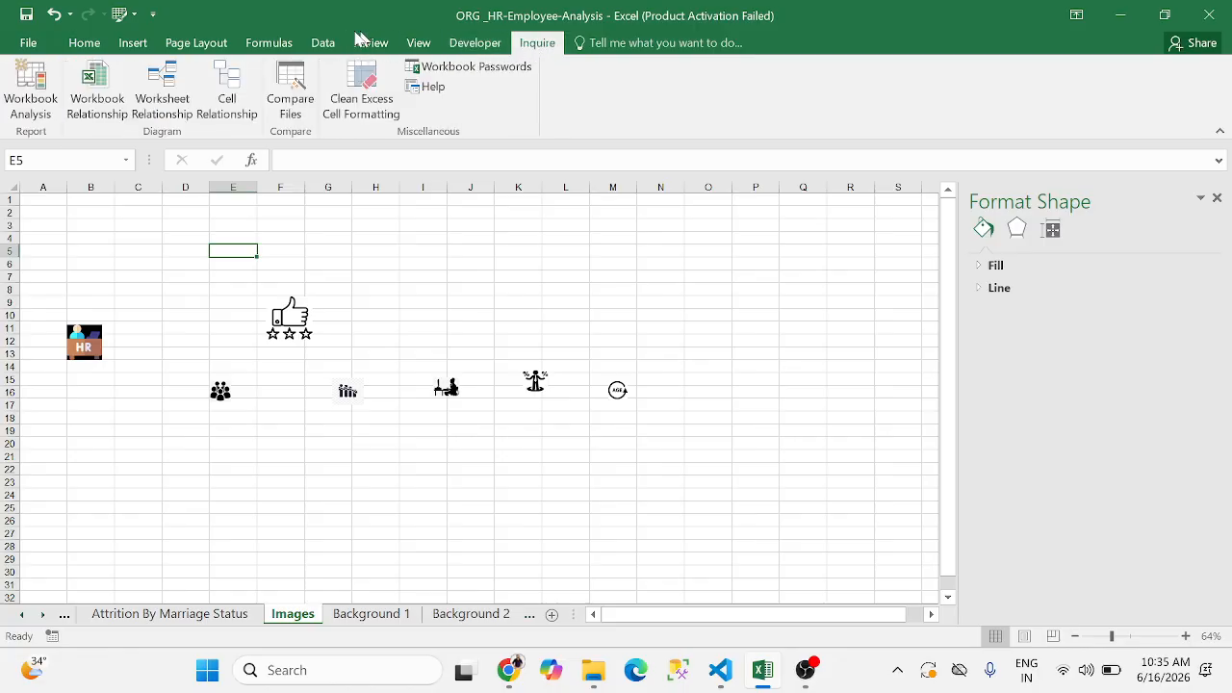
pyautogui.click(177, 48)
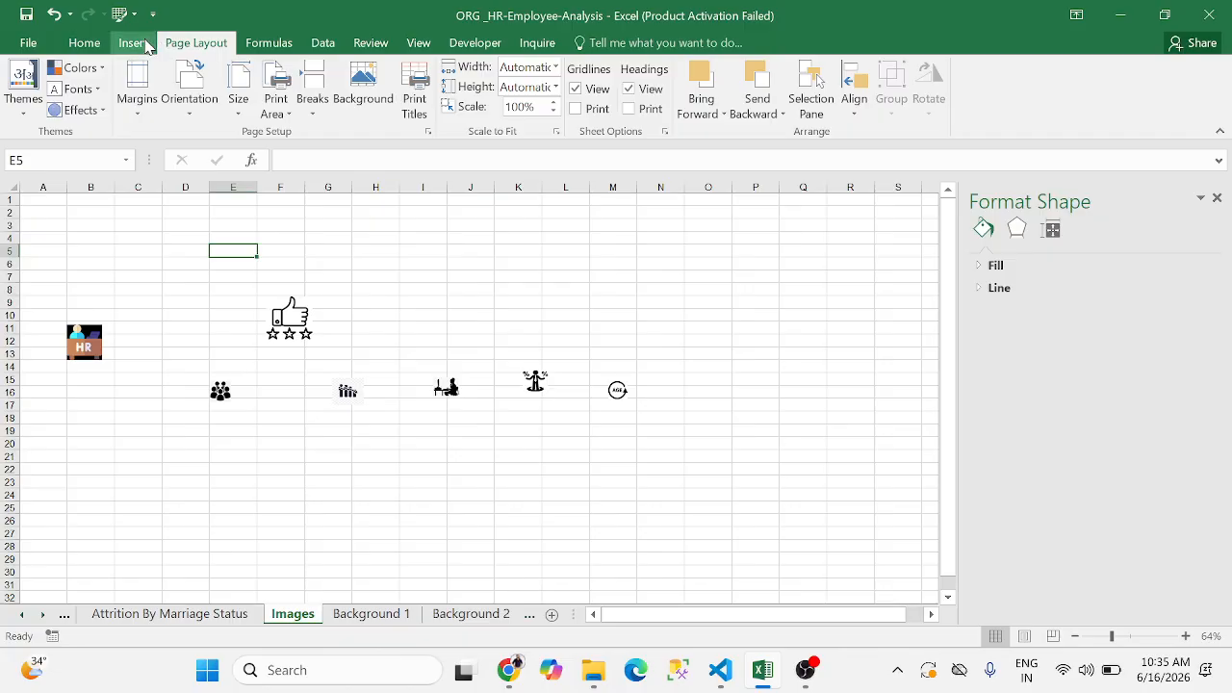
pyautogui.click(135, 42)
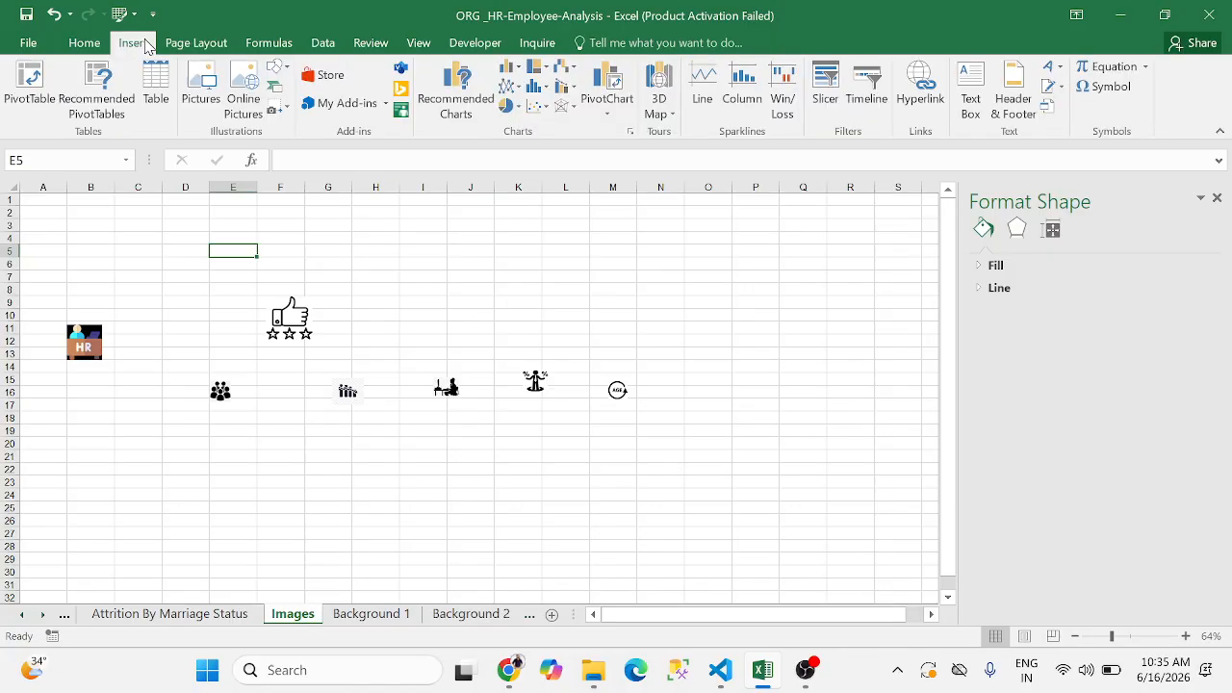
# Review the SmartArt graphic, Symbol and WordArt insert options on the Images sheet without adding anything
pyautogui.click(281, 93)
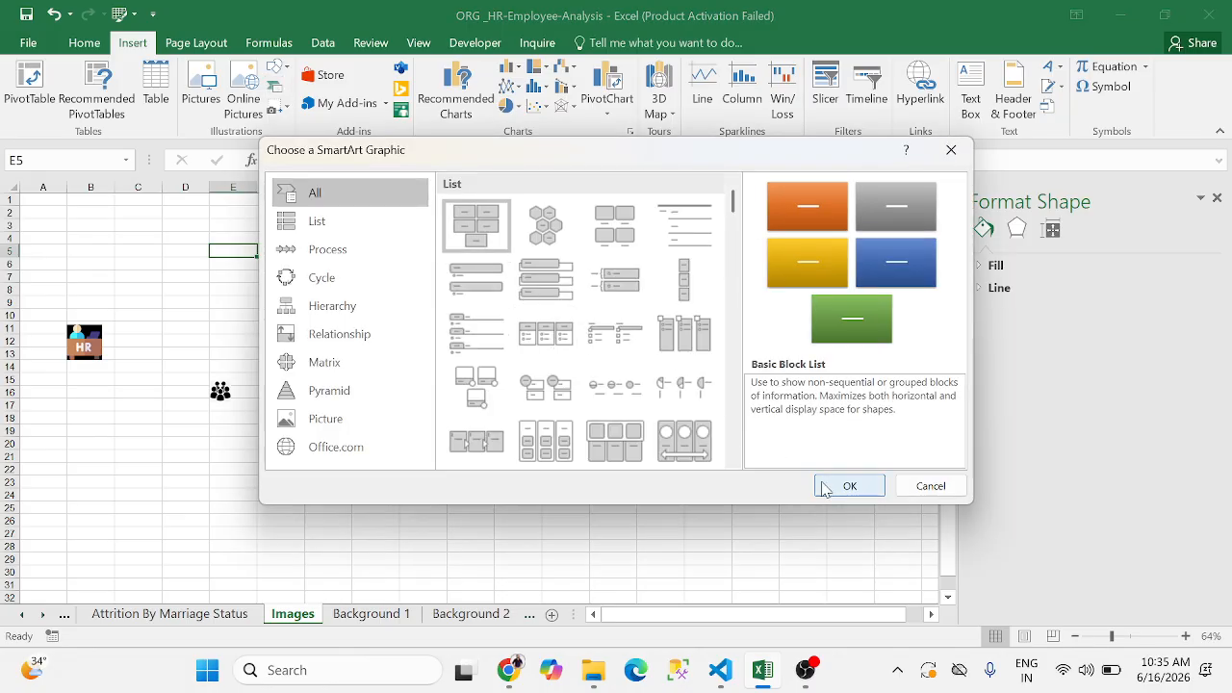
pyautogui.click(914, 491)
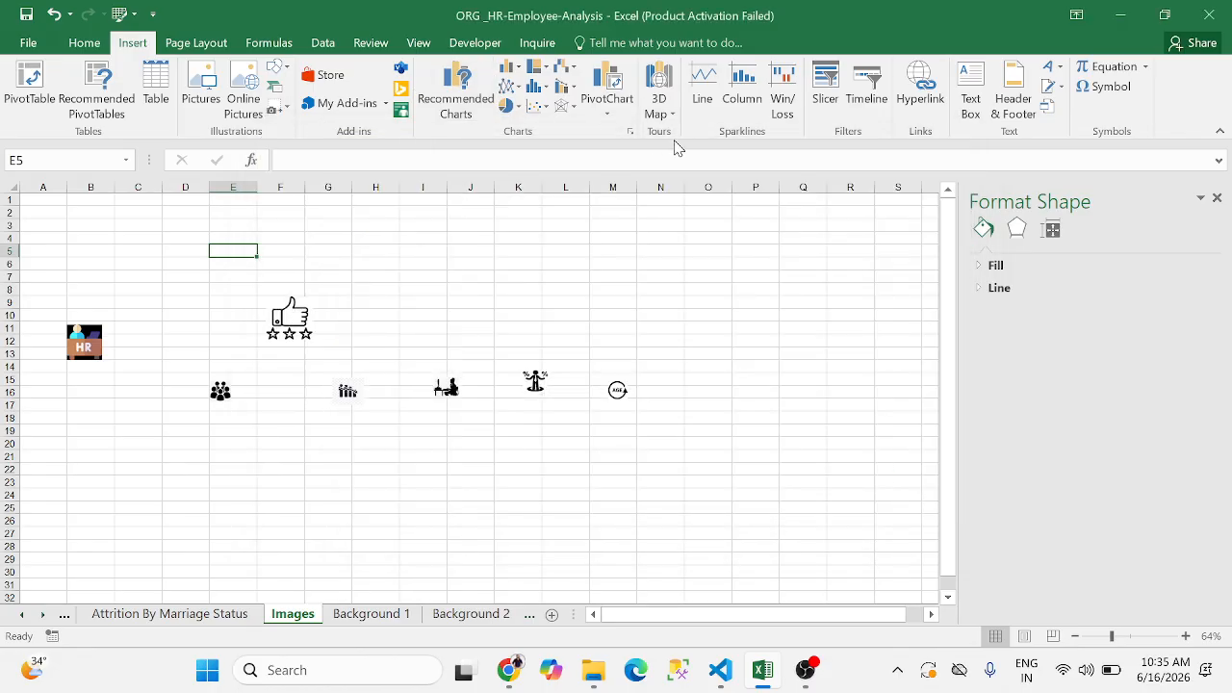
pyautogui.click(1131, 91)
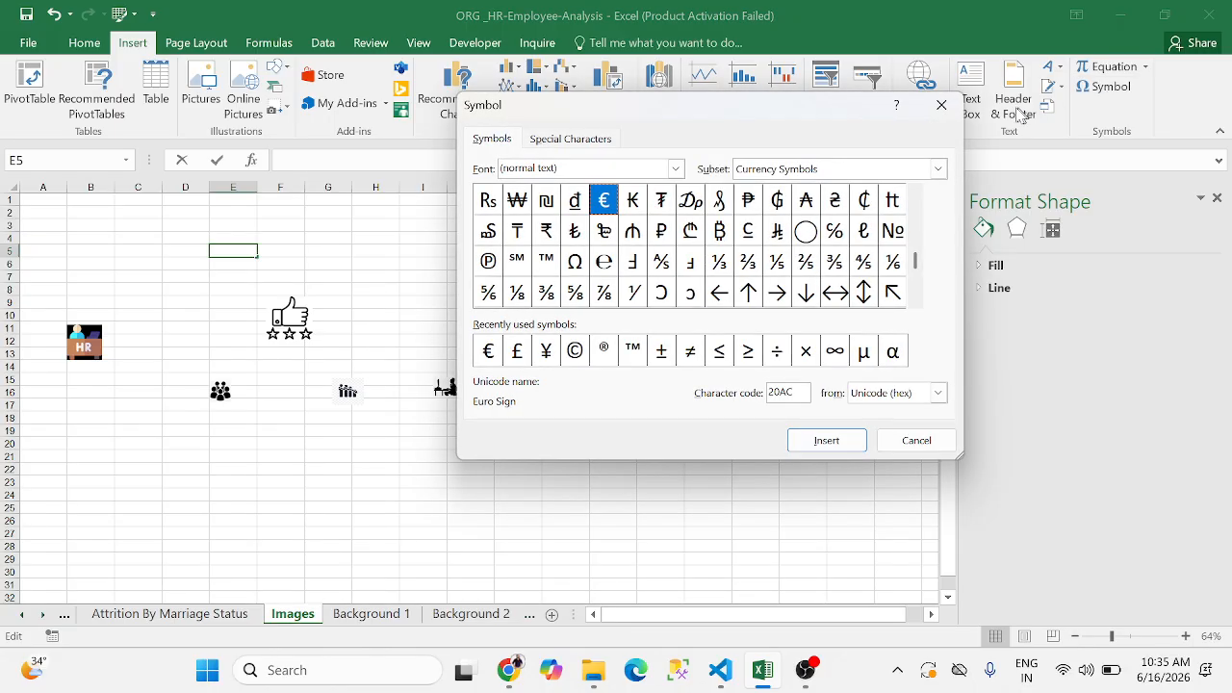
pyautogui.click(942, 104)
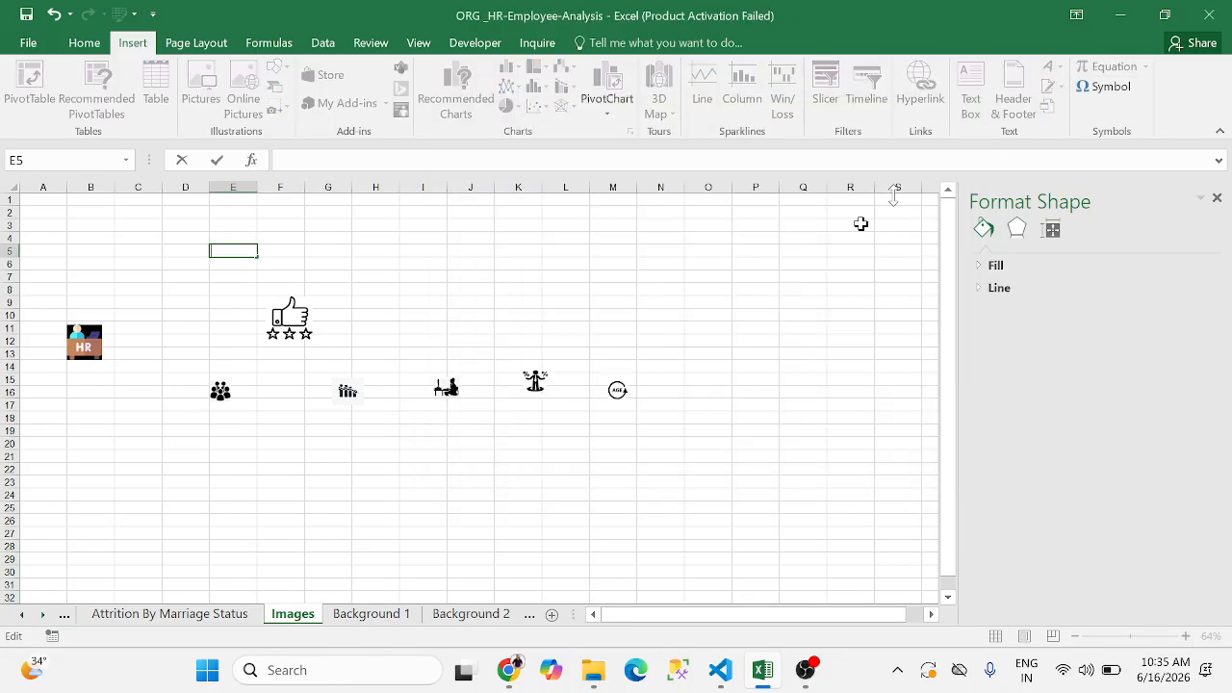
pyautogui.click(800, 264)
pyautogui.click(1061, 67)
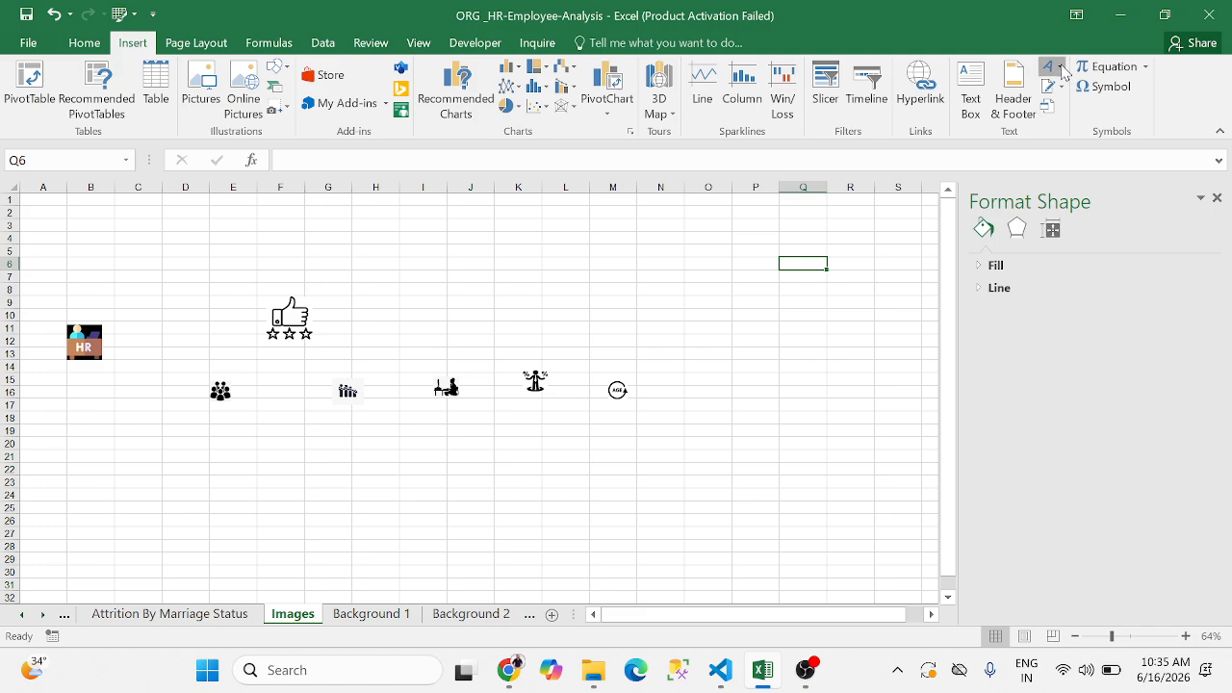
pyautogui.click(792, 336)
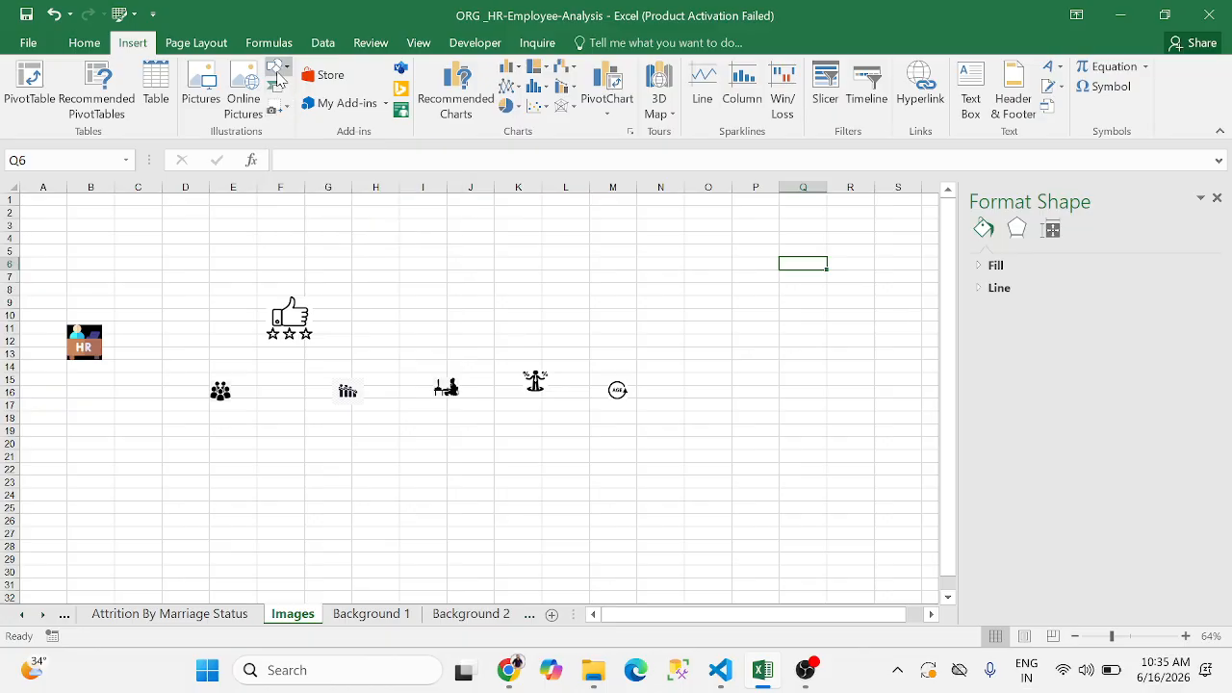
# Check the shape gallery and the dialog for inserting pictures from file, and select the thumbs-up rating icon without changing it
pyautogui.click(278, 77)
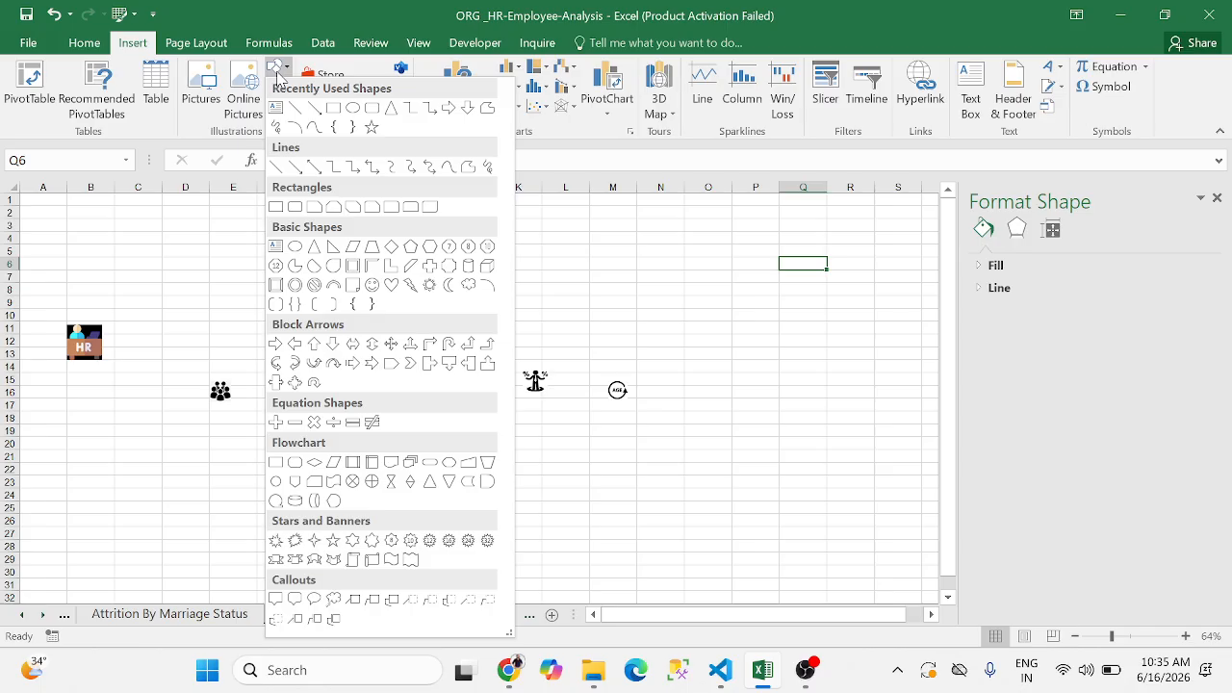
pyautogui.click(229, 209)
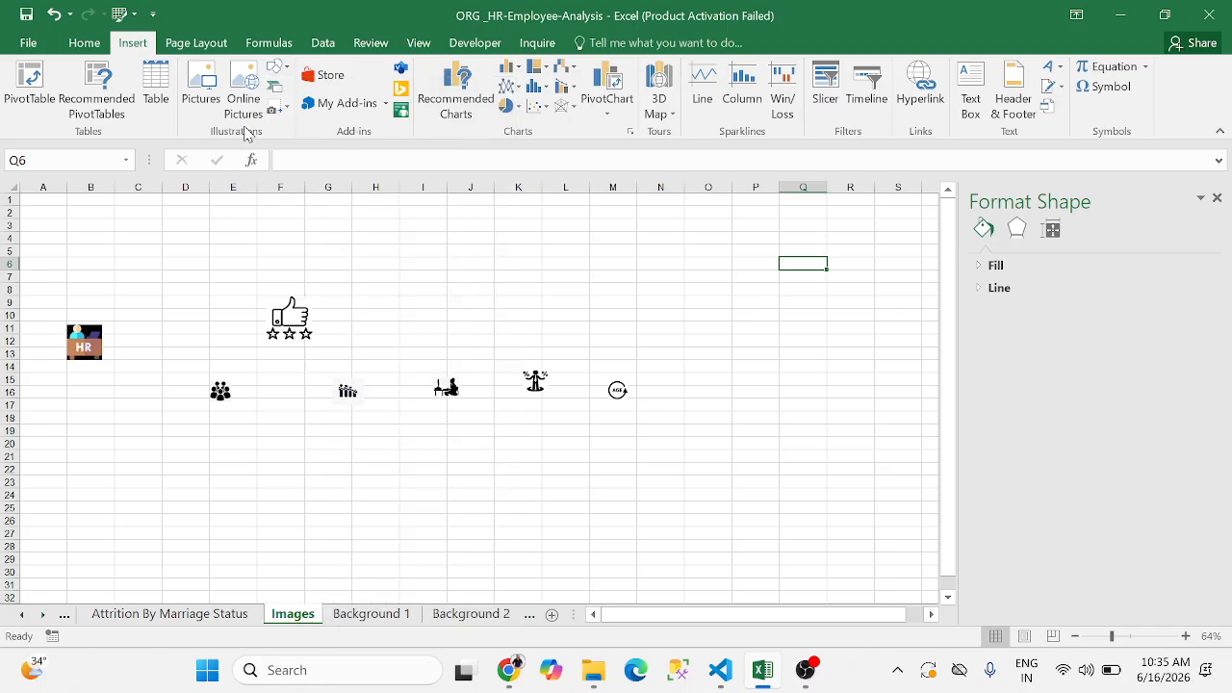
pyautogui.click(212, 114)
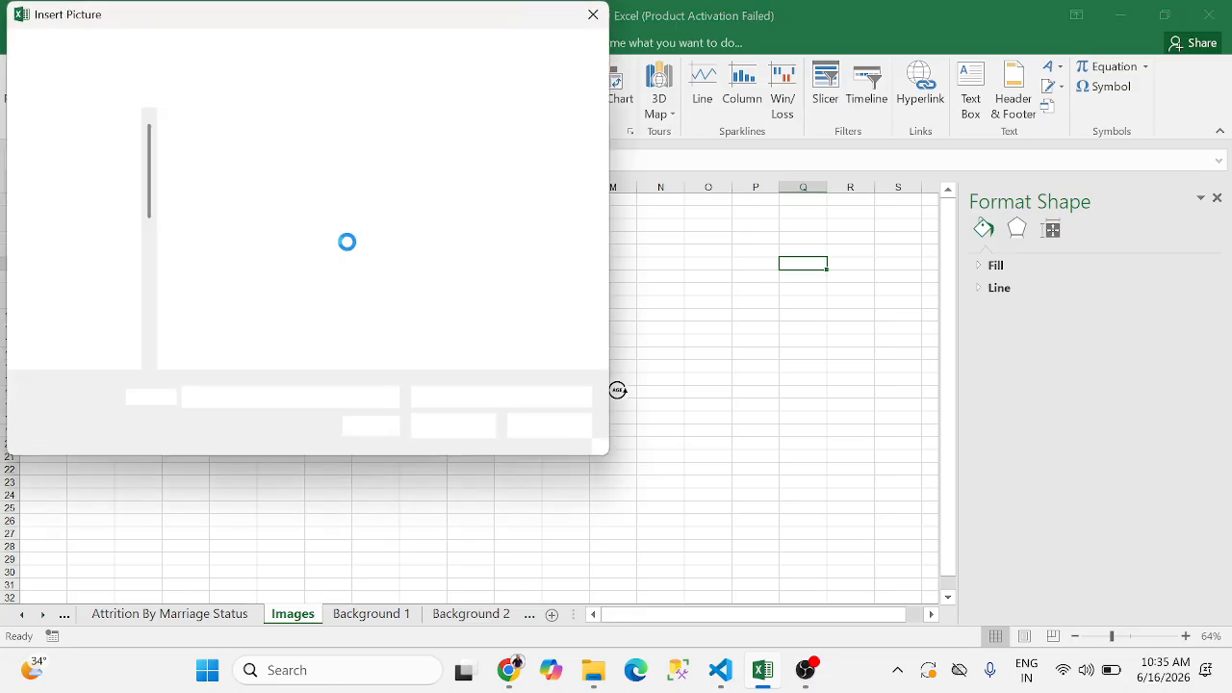
pyautogui.click(544, 429)
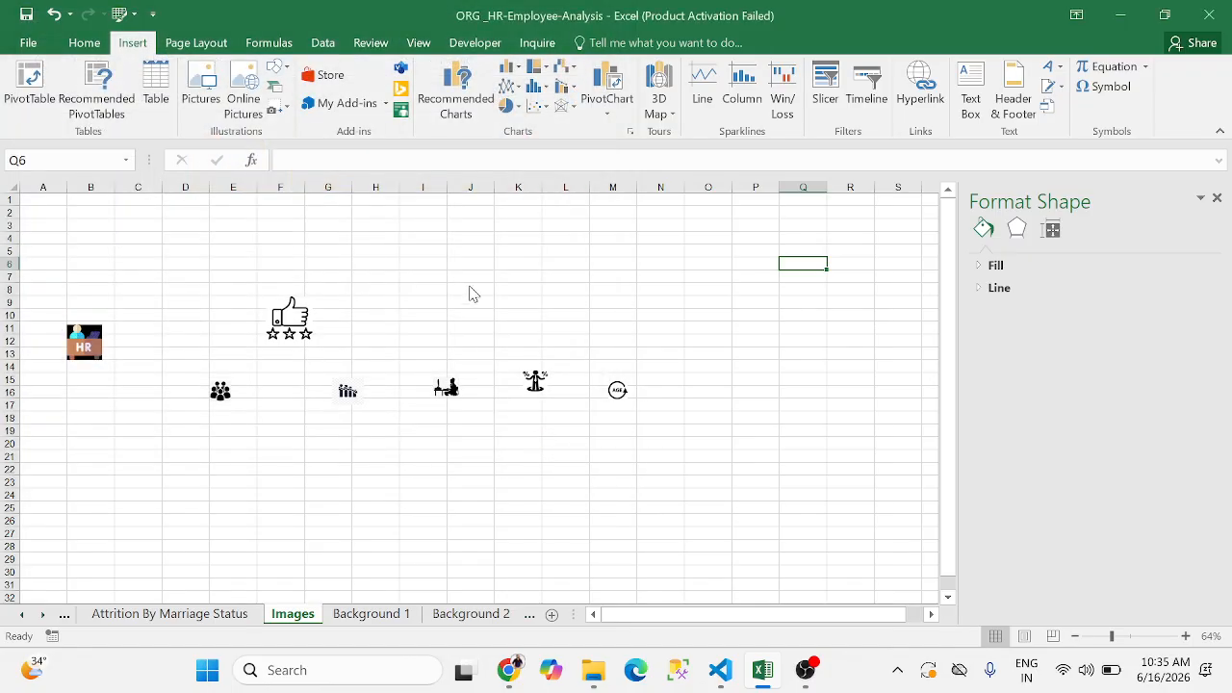
pyautogui.click(470, 279)
pyautogui.click(274, 296)
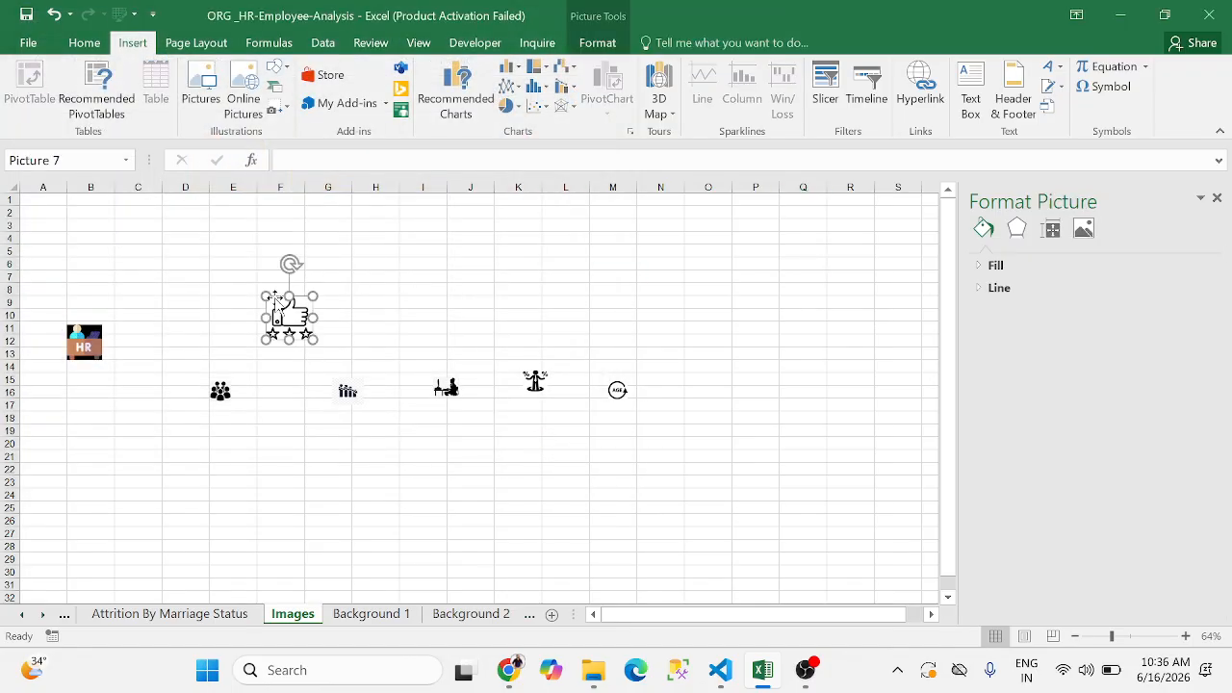
pyautogui.click(509, 302)
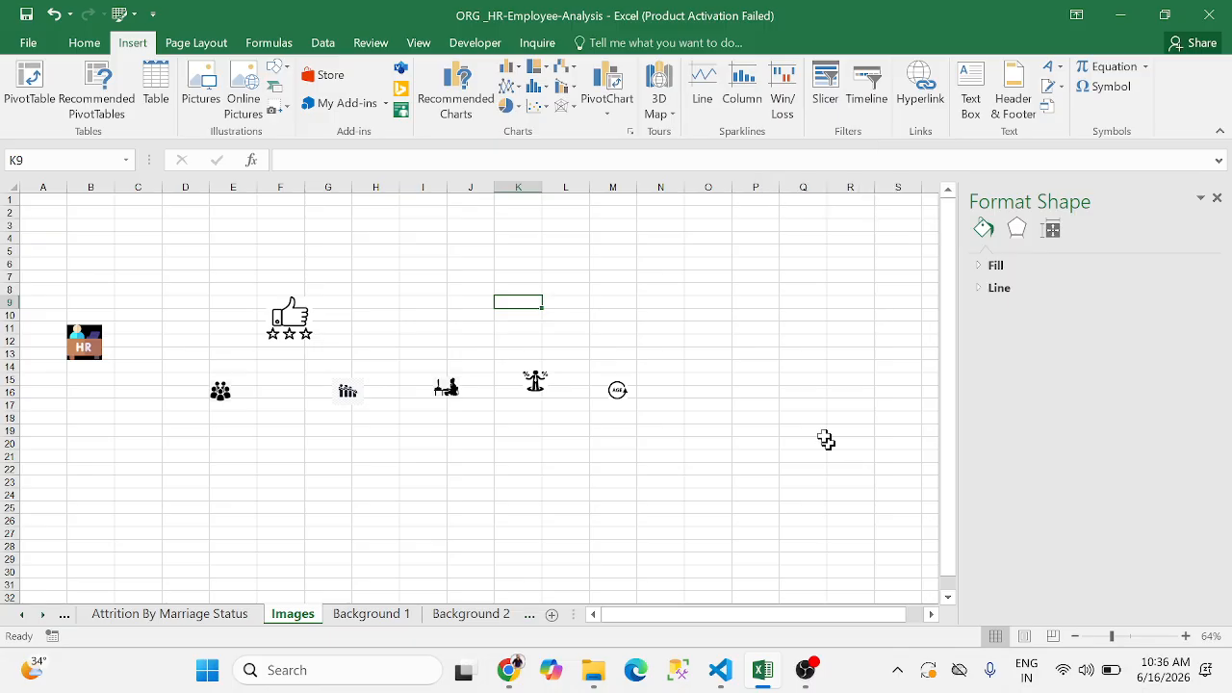
# Enter the heading Months in cell O1 of the Images sheet and close the Format Shape pane
pyautogui.click(712, 331)
pyautogui.press('Right')
pyautogui.press('Right')
pyautogui.press('Right')
pyautogui.press('Left')
pyautogui.press('Left')
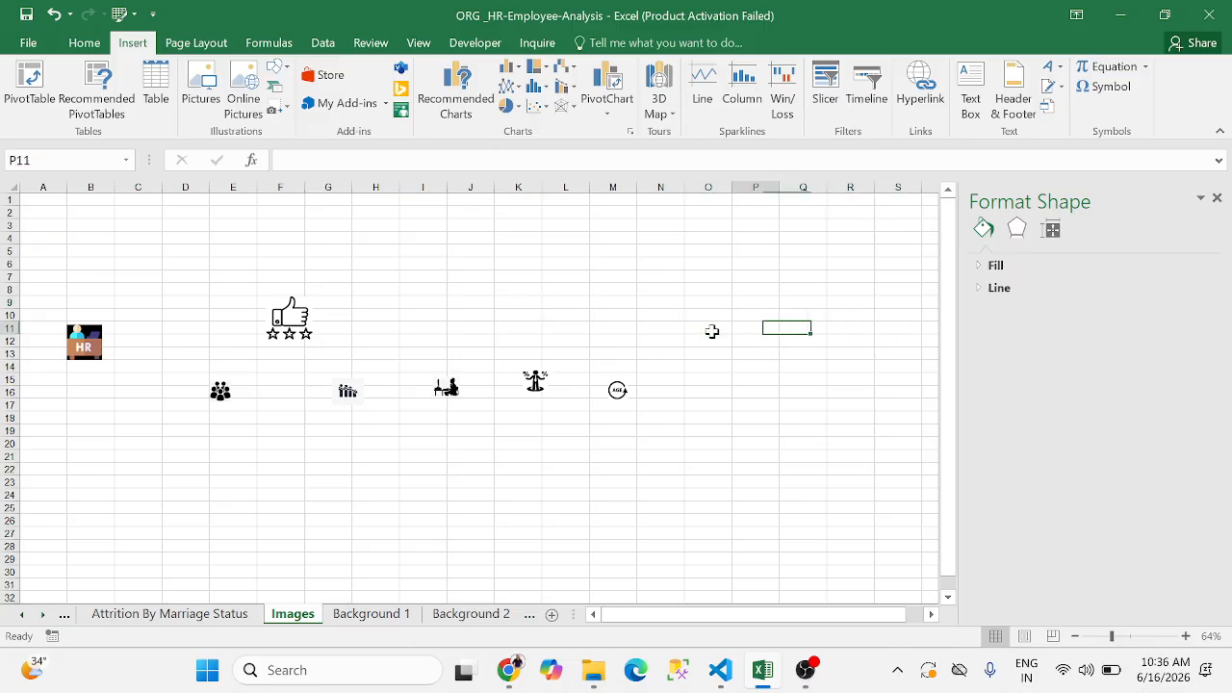
pyautogui.press('Left')
pyautogui.press('Up')
pyautogui.press('Up')
pyautogui.press('Up')
pyautogui.press('Up')
pyautogui.press('Up')
pyautogui.press('Up')
pyautogui.press('Up')
pyautogui.press('Up')
pyautogui.press('Up')
pyautogui.press('Up')
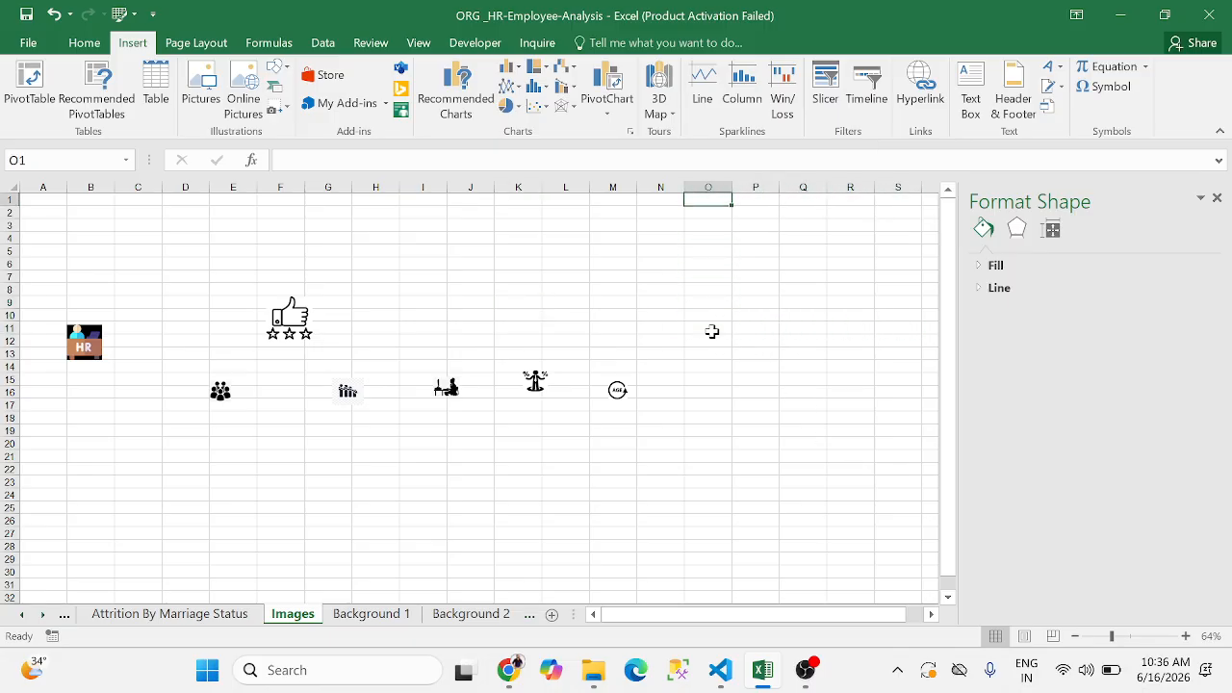
pyautogui.write('Months')
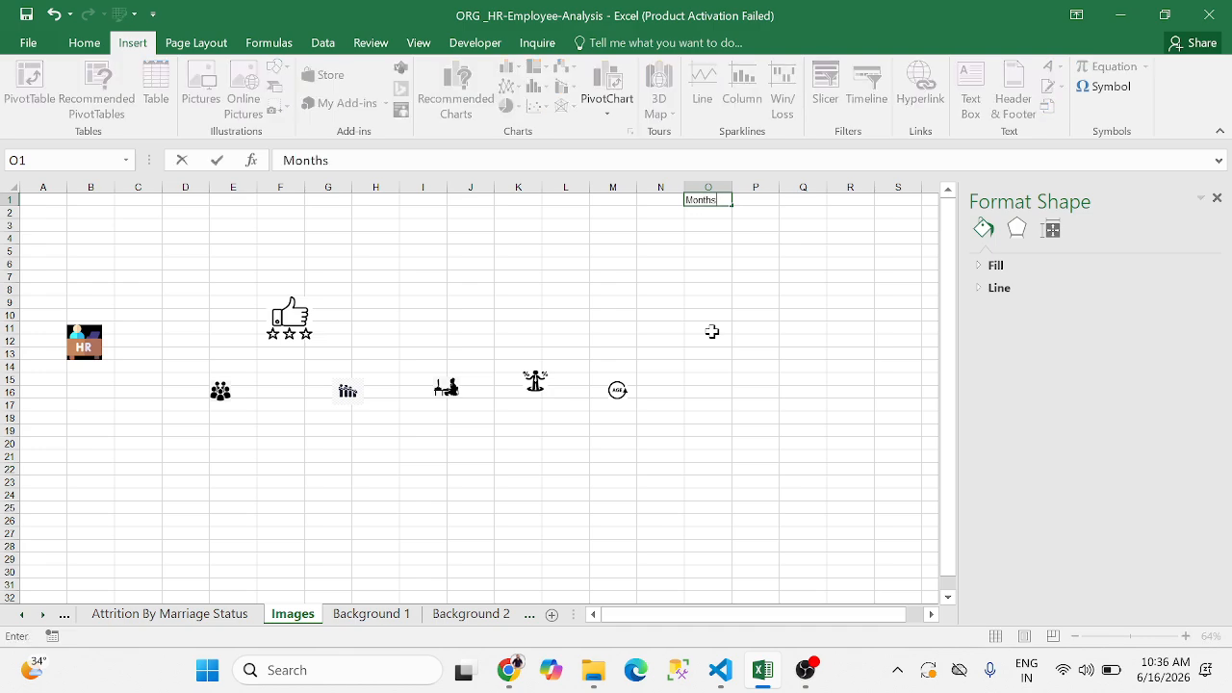
pyautogui.press('Return')
pyautogui.scroll(4, 712, 332)
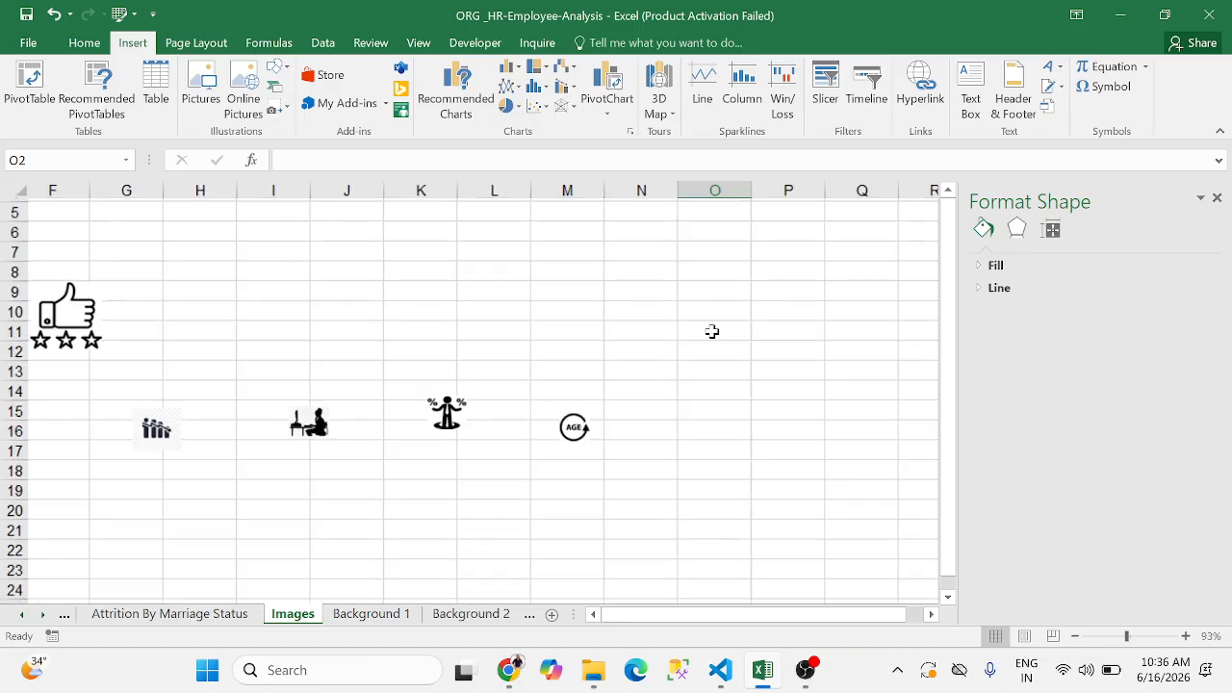
pyautogui.press('Up')
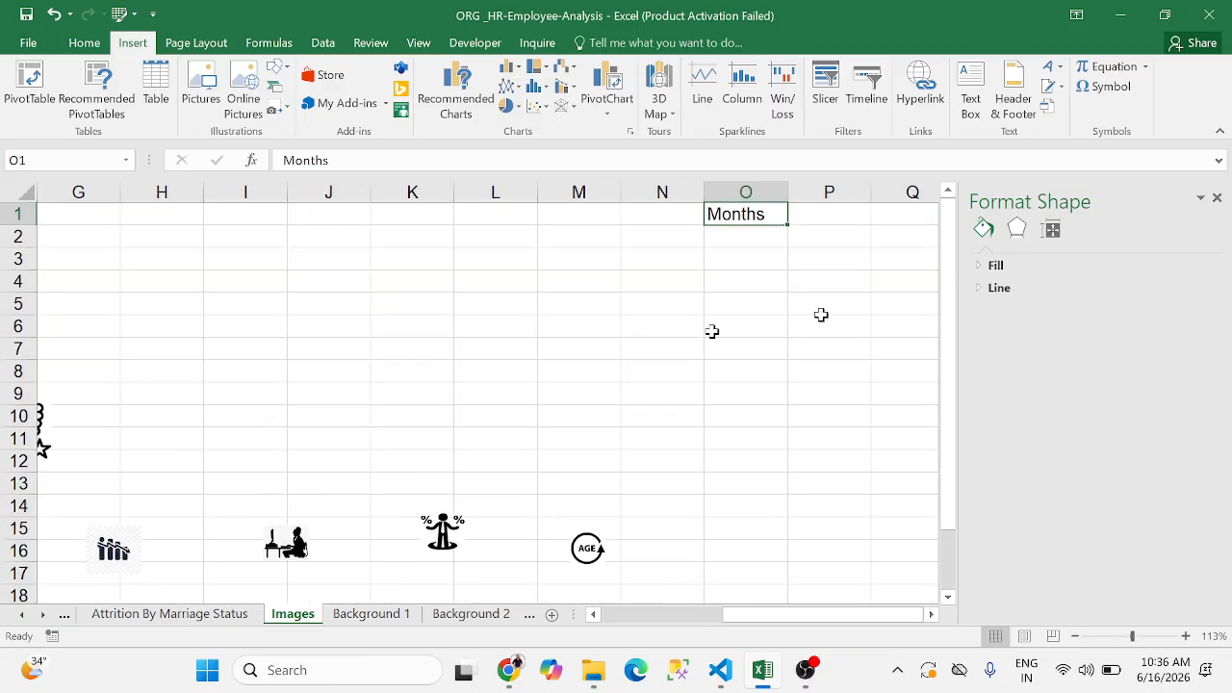
pyautogui.click(1217, 198)
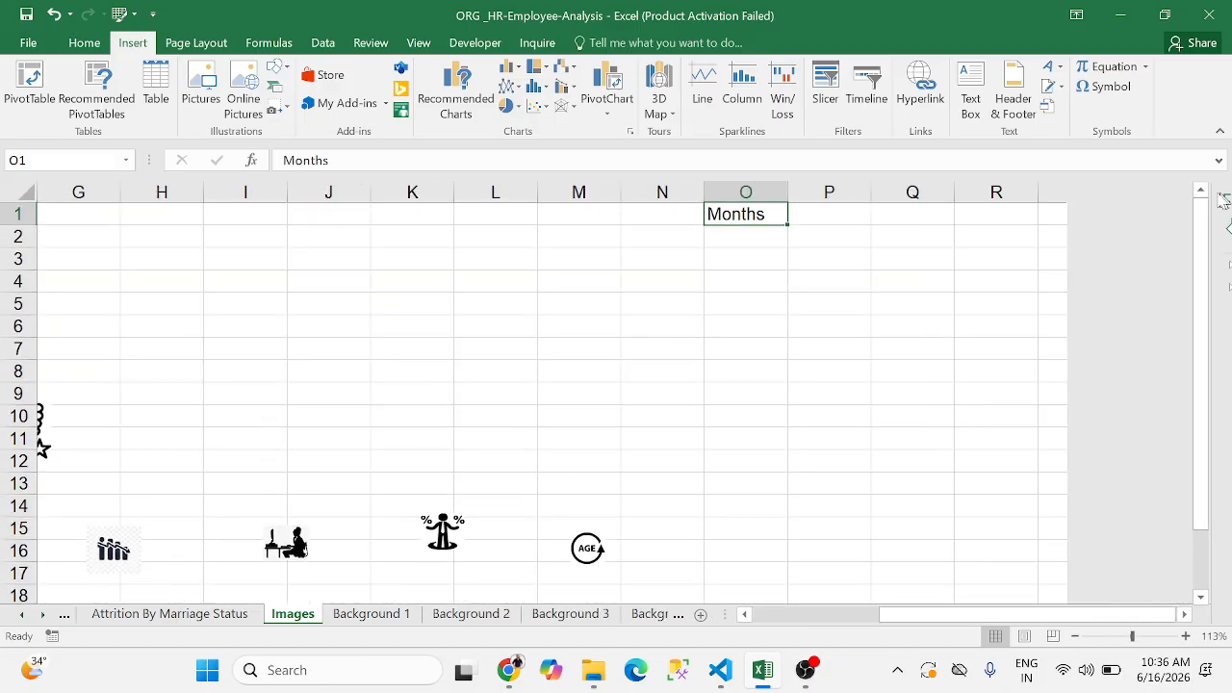
# Enter the month headings Jan, Feb and Mar in cells P1 to R1
pyautogui.click(846, 225)
pyautogui.write('Jan')
pyautogui.press('Tab')
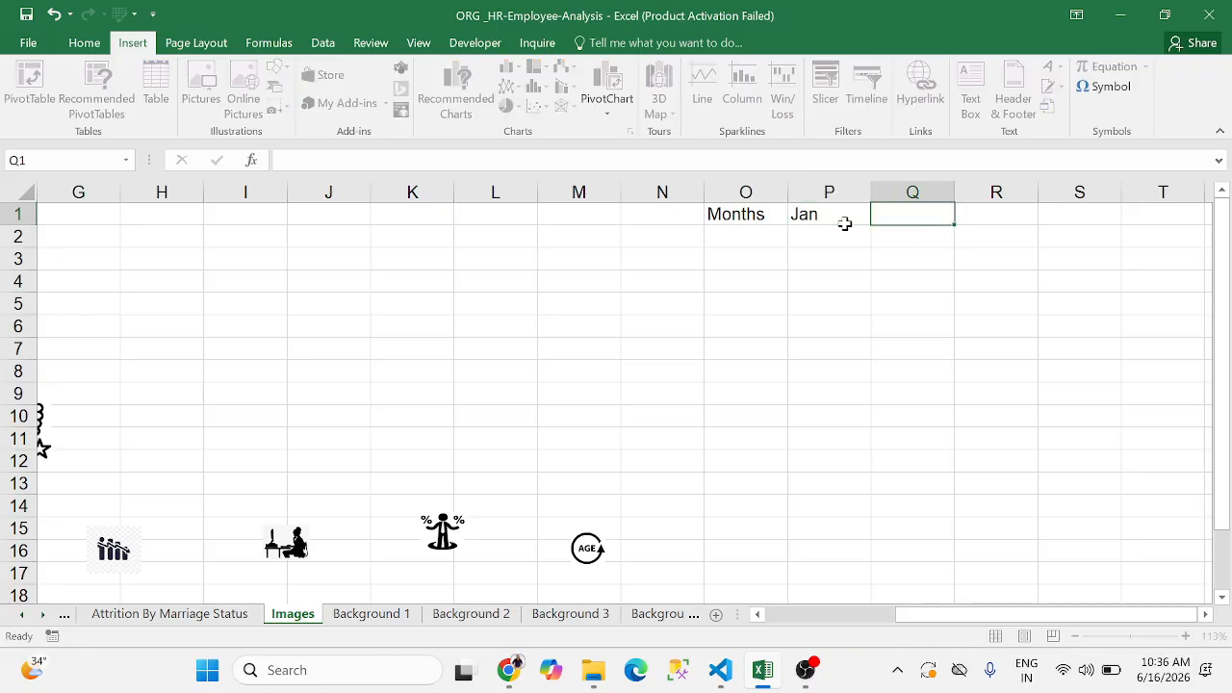
pyautogui.write('FEb')
pyautogui.press('Tab')
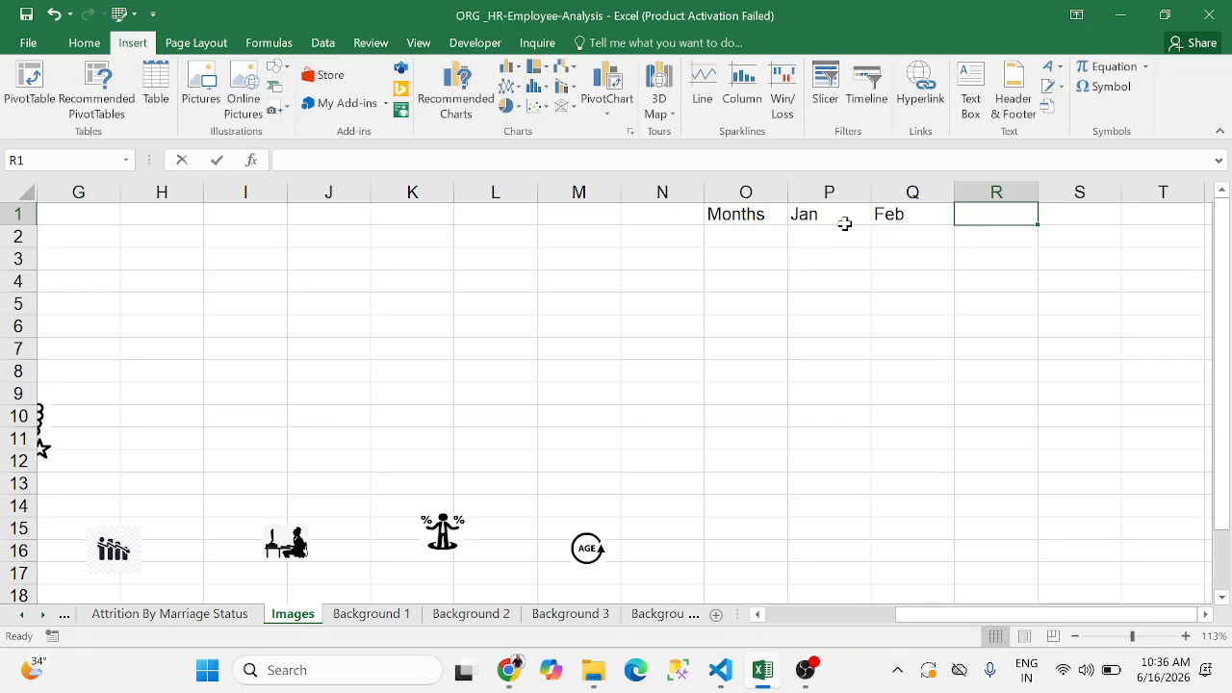
pyautogui.write('MAr')
pyautogui.press('Return')
# Continue the month headings with April, May and June in cells S1 to U1
pyautogui.press('Up')
pyautogui.press('Right')
pyautogui.press('Right')
pyautogui.press('Right')
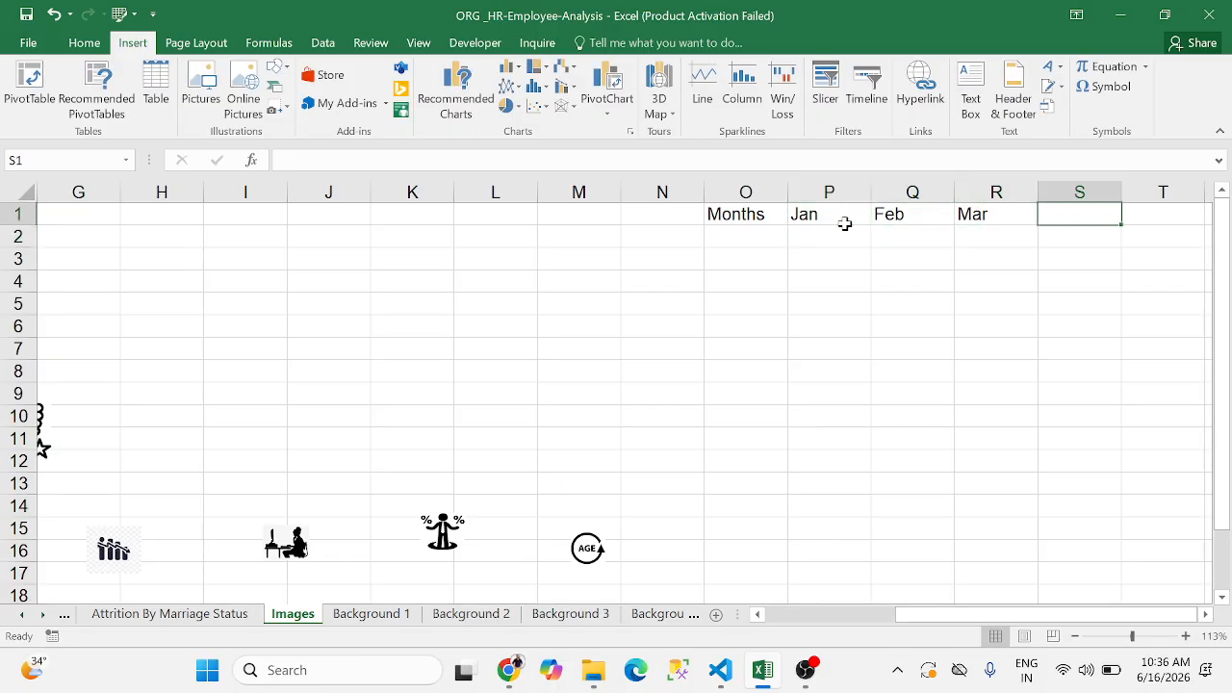
pyautogui.write('April')
pyautogui.press('Tab')
pyautogui.write('May')
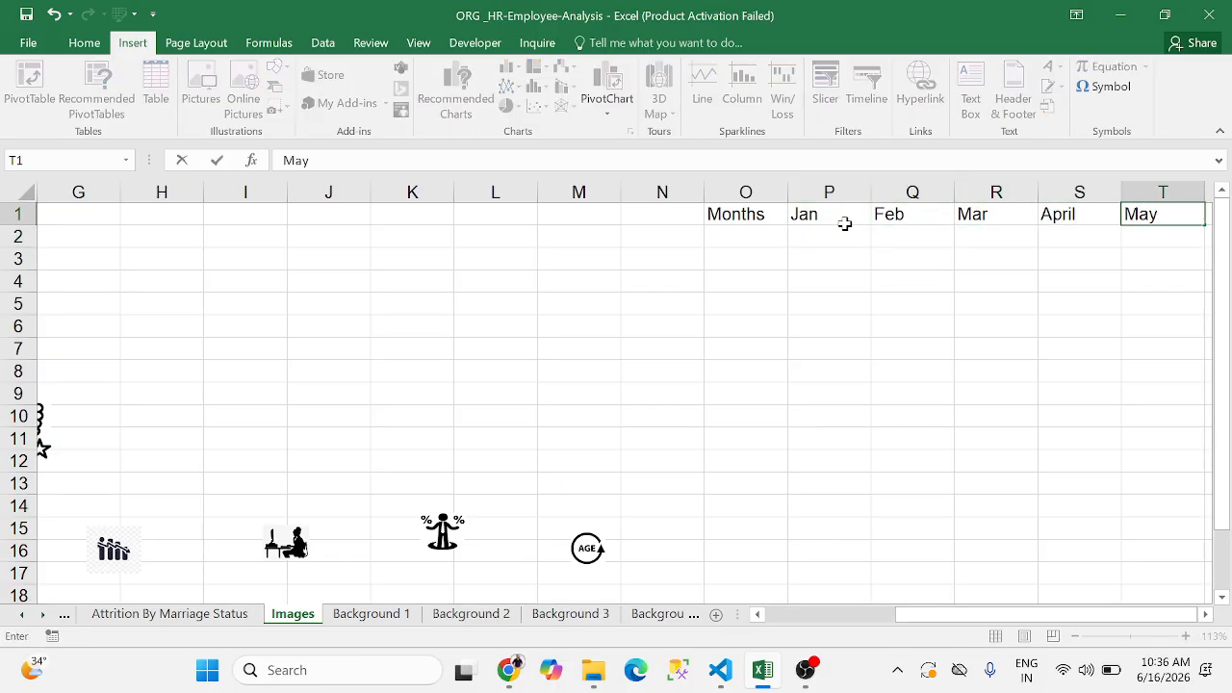
pyautogui.press('Tab')
pyautogui.write('Ju')
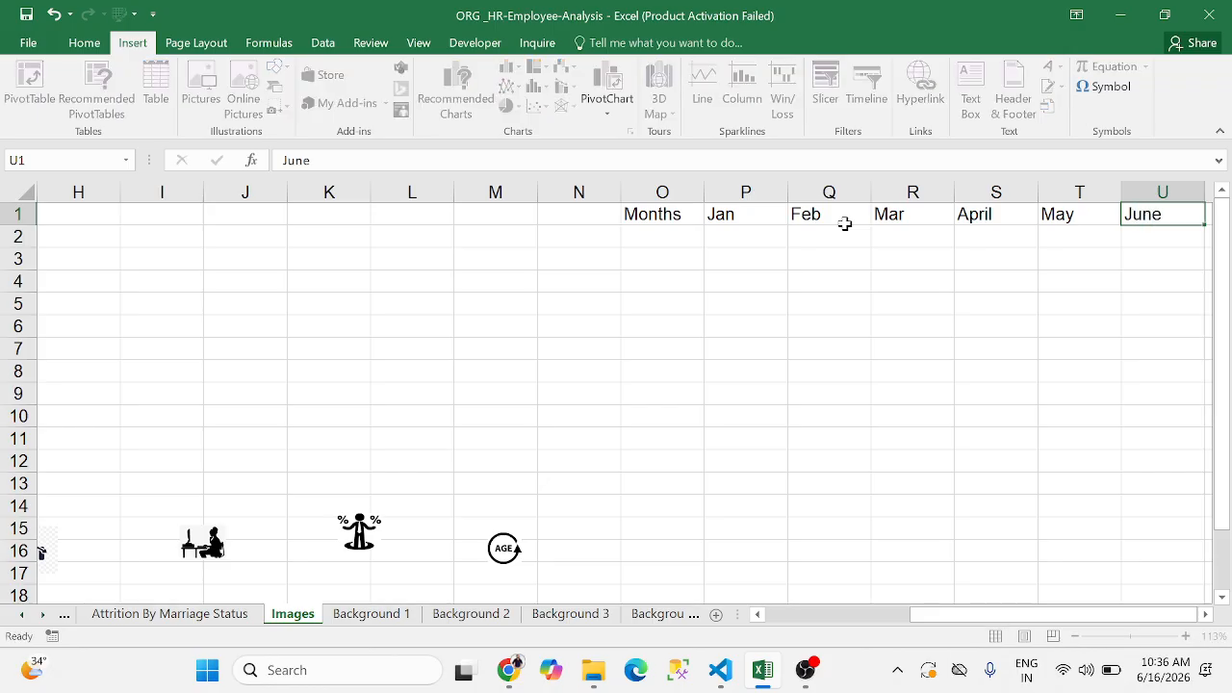
pyautogui.write('ne')
pyautogui.press('Return')
# Label the second row Sales in cell O2 and enter 400 as the Jan sales in P2
pyautogui.write('Sal')
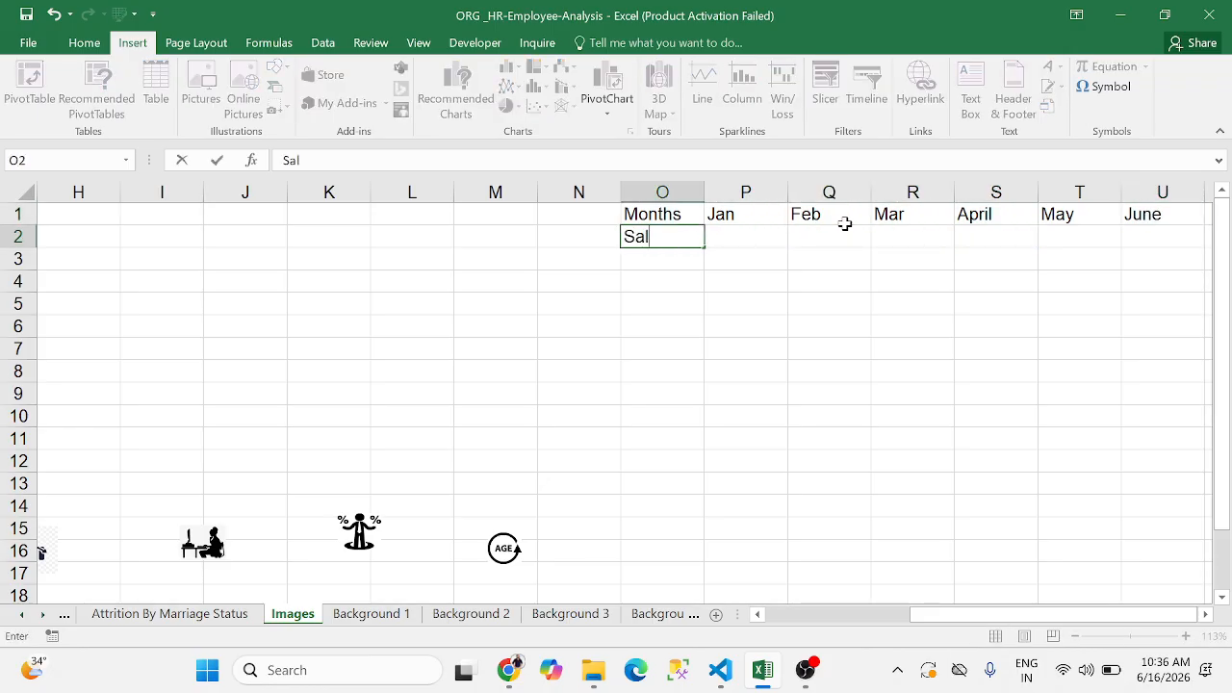
pyautogui.write('es')
pyautogui.press('Tab')
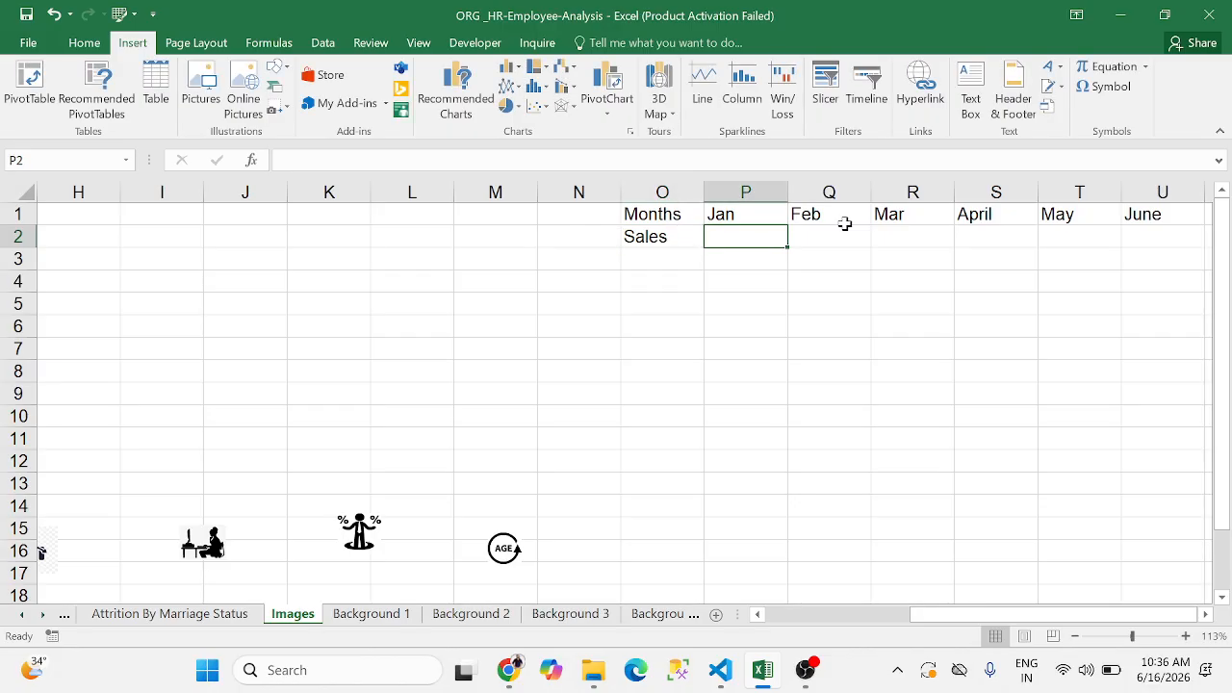
pyautogui.write('40900')
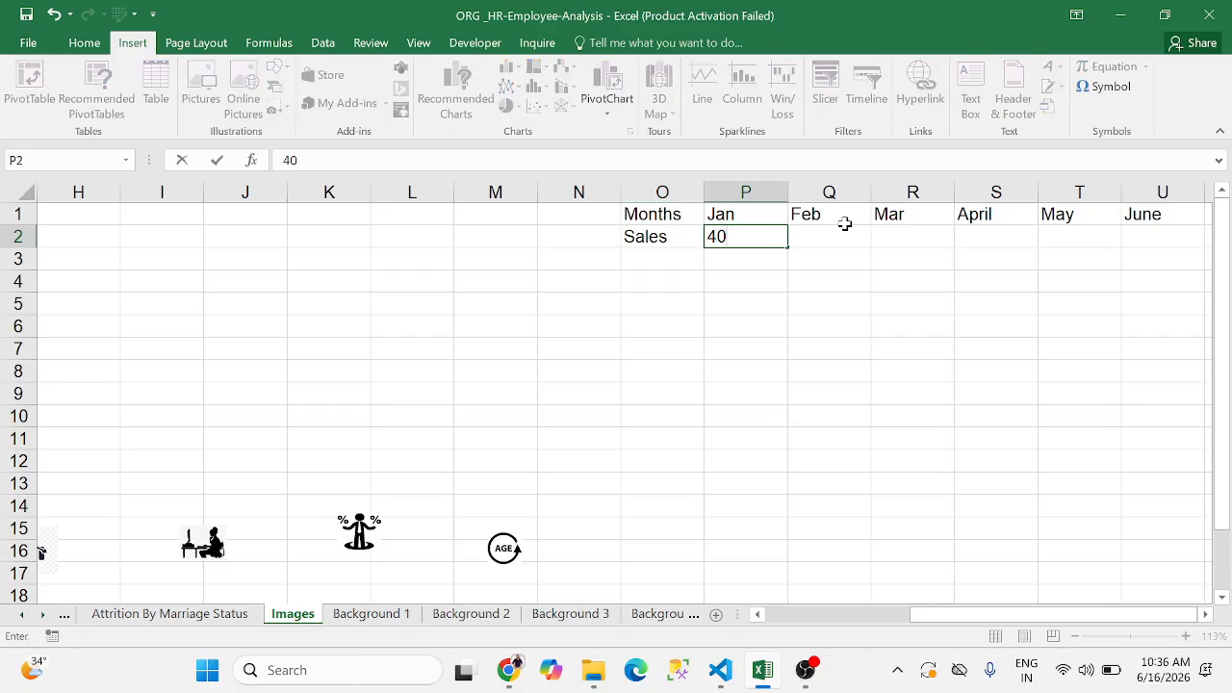
pyautogui.press('Tab')
pyautogui.press('Left')
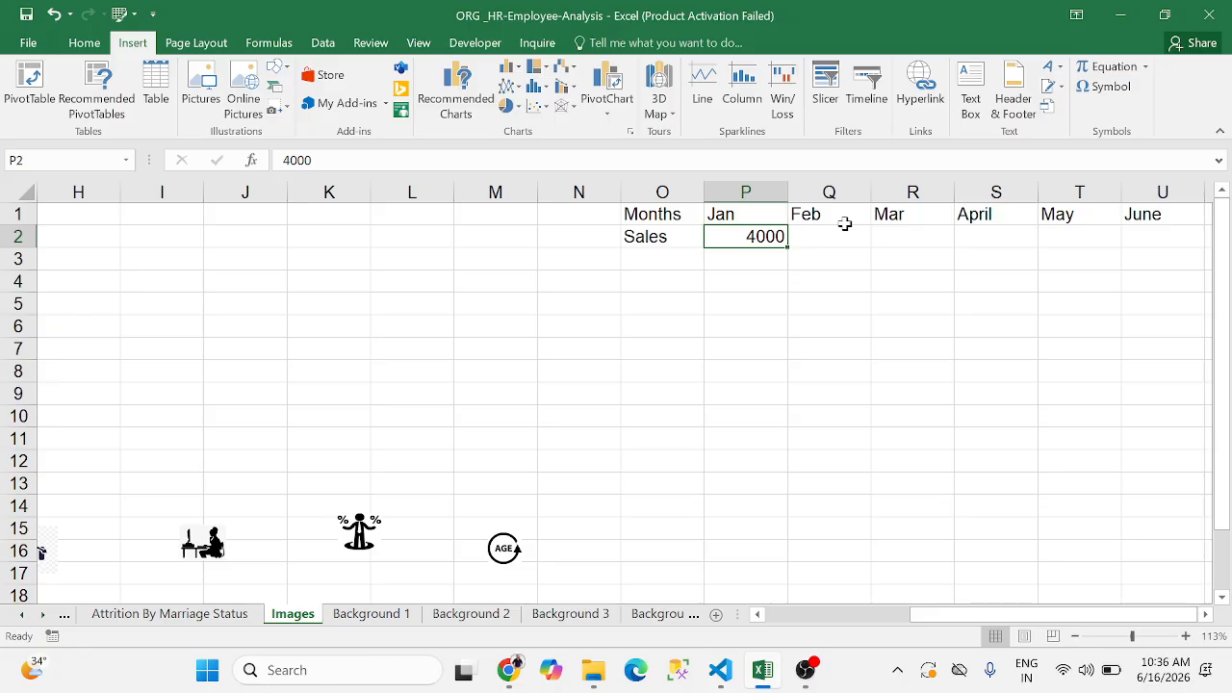
pyautogui.write('400')
pyautogui.press('Tab')
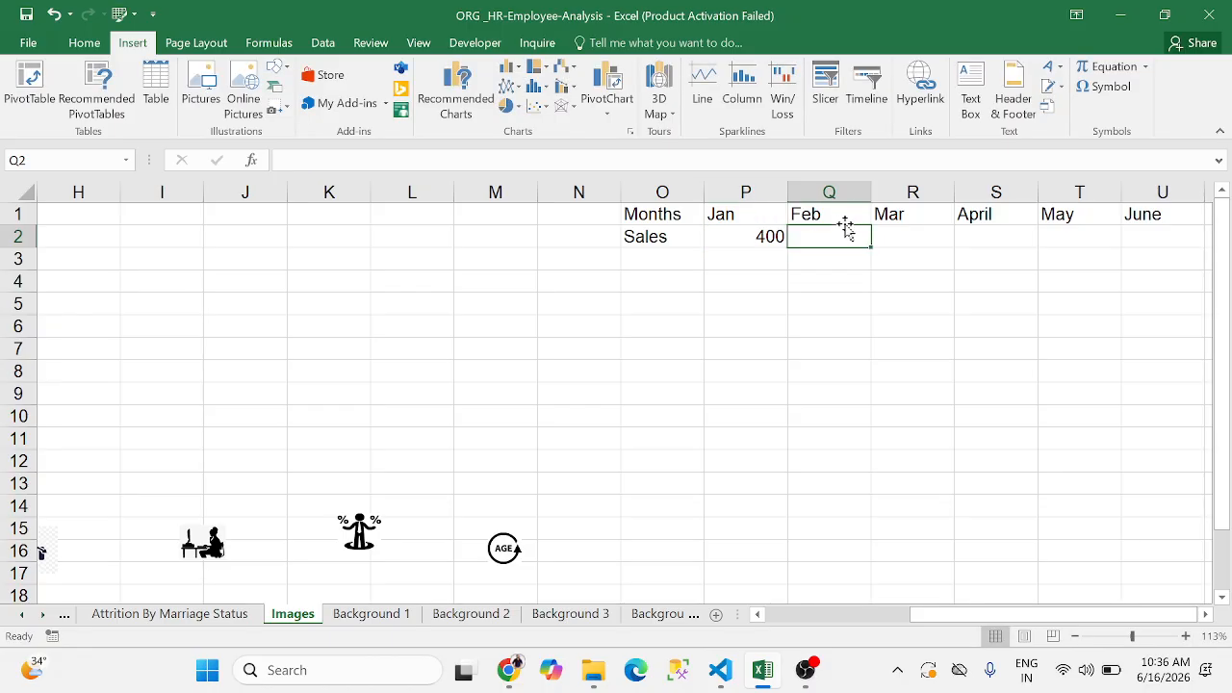
# Fill in the sales for Feb to June in cells Q2 to U2 with 600, 800, 900, 300 and 1000
pyautogui.write('600')
pyautogui.press('Tab')
pyautogui.write('800')
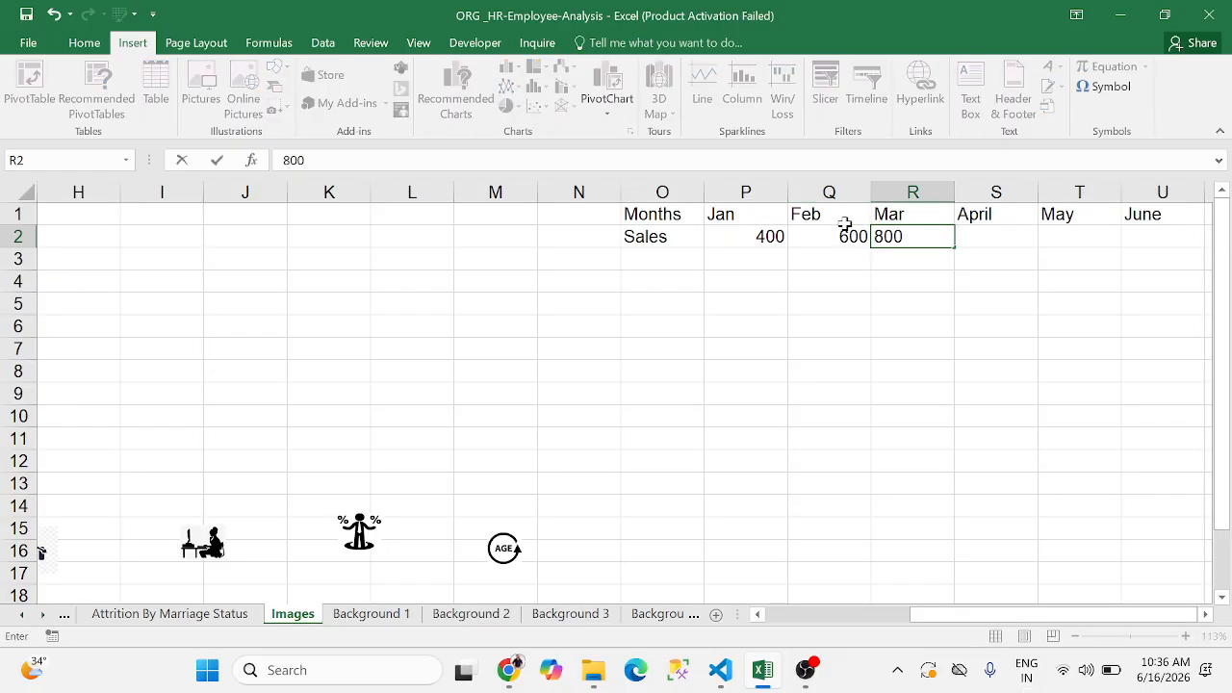
pyautogui.press('Tab')
pyautogui.write('900')
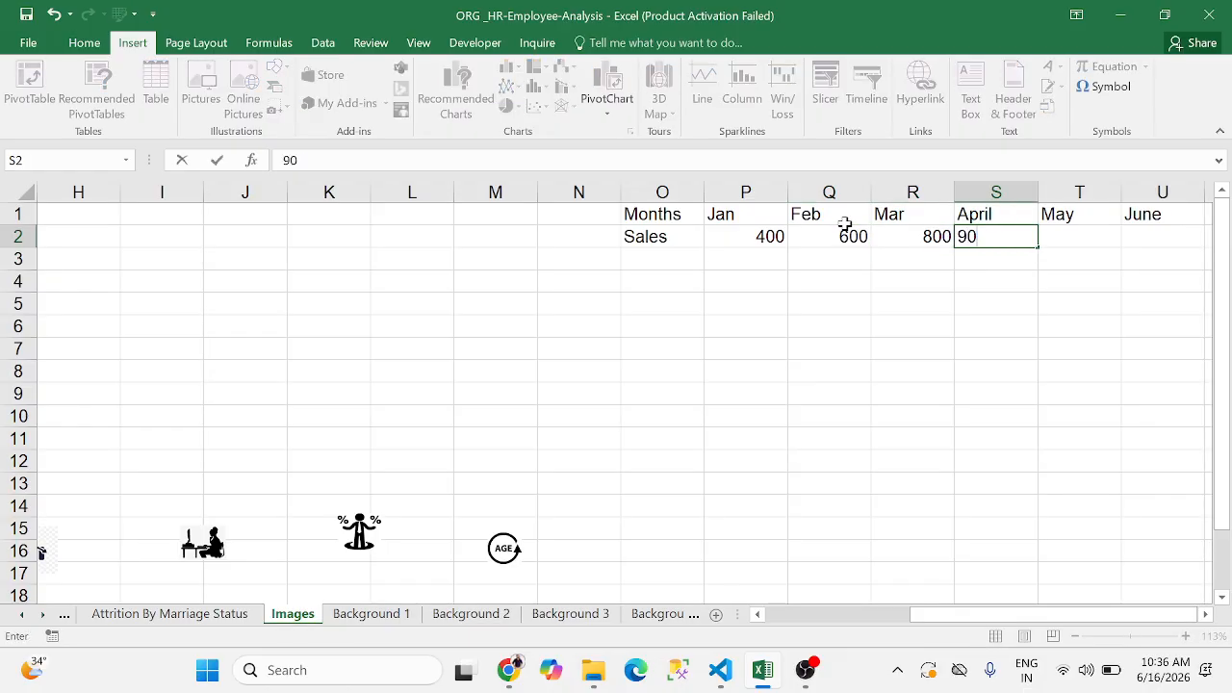
pyautogui.press('Tab')
pyautogui.write('300')
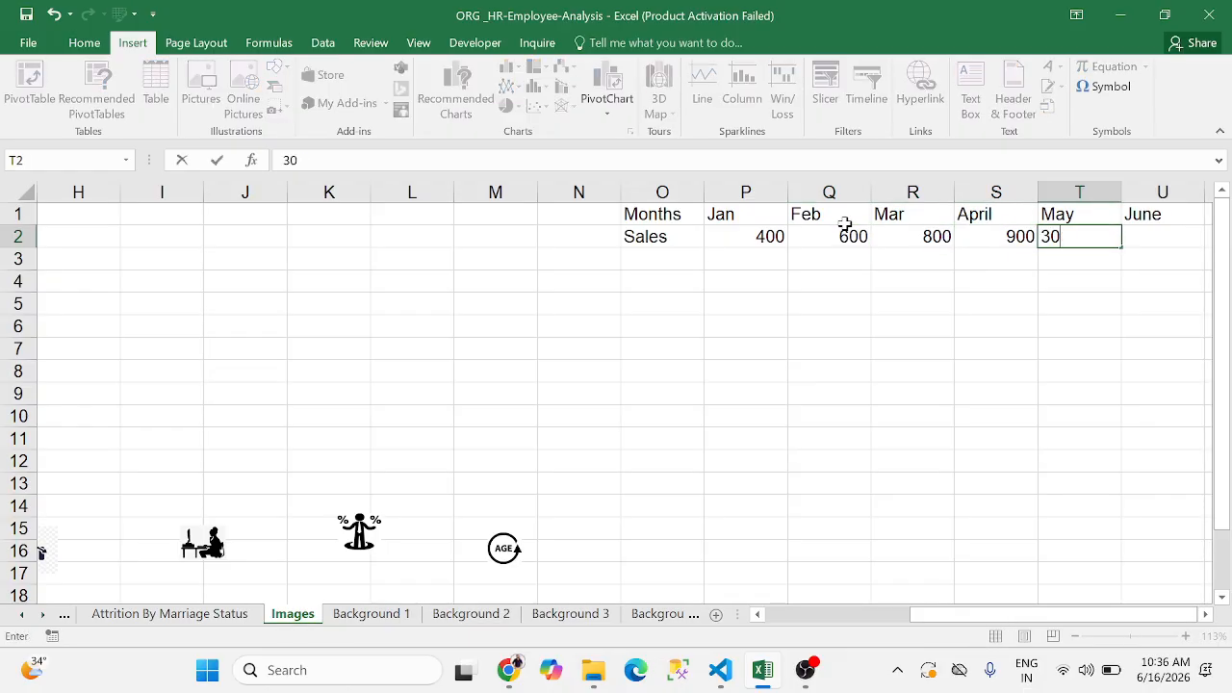
pyautogui.press('Tab')
pyautogui.write('1000')
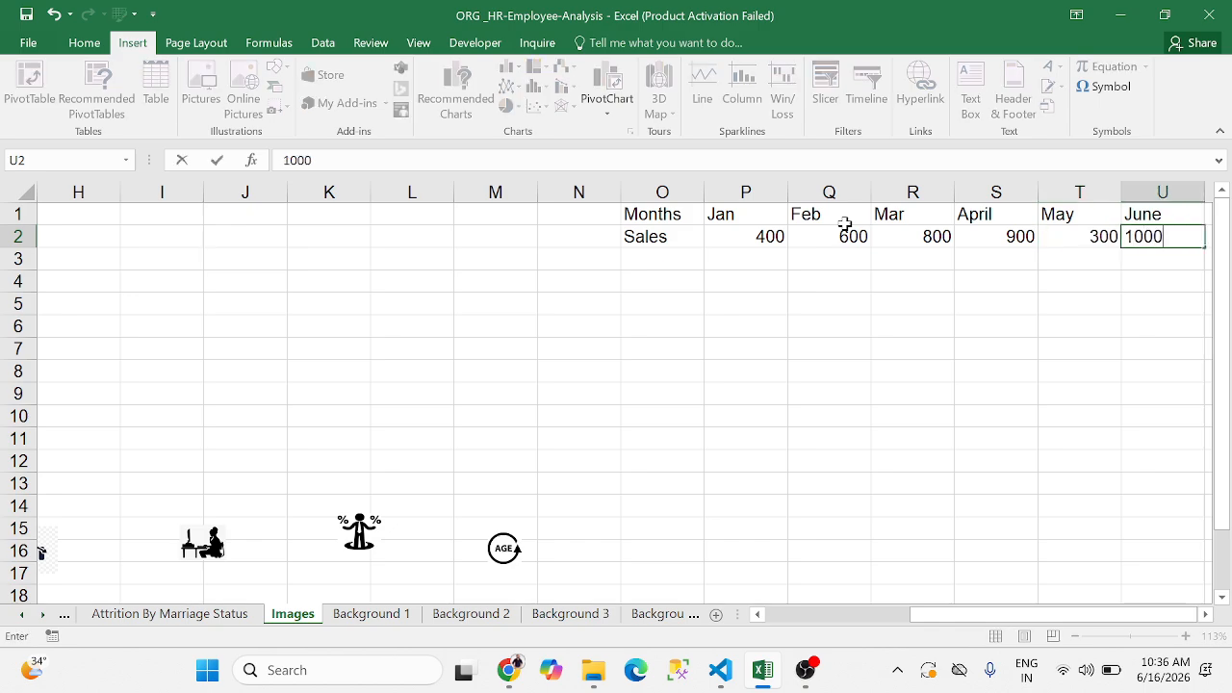
pyautogui.press('Return')
# Insert a line sparkline in cell V2 based on the monthly sales range P2:U2
pyautogui.press('Up')
pyautogui.press('Right')
pyautogui.press('Right')
pyautogui.press('Right')
pyautogui.press('Right')
pyautogui.press('Right')
pyautogui.press('Right')
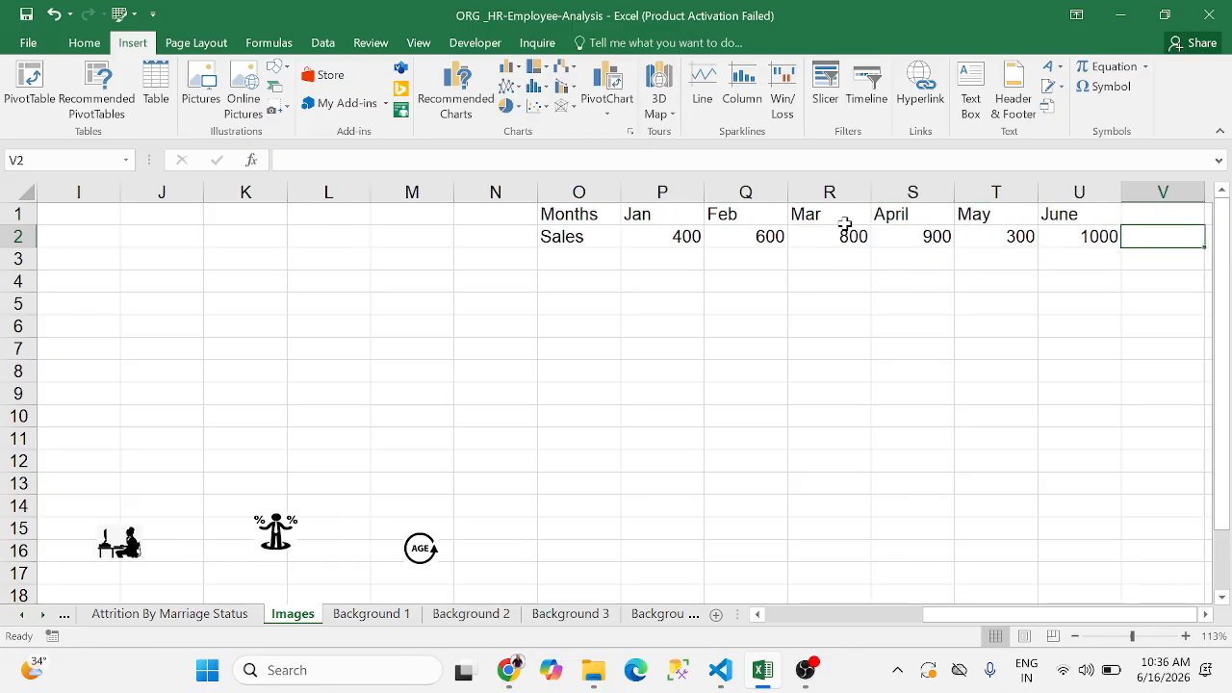
pyautogui.press('Right')
pyautogui.press('Left')
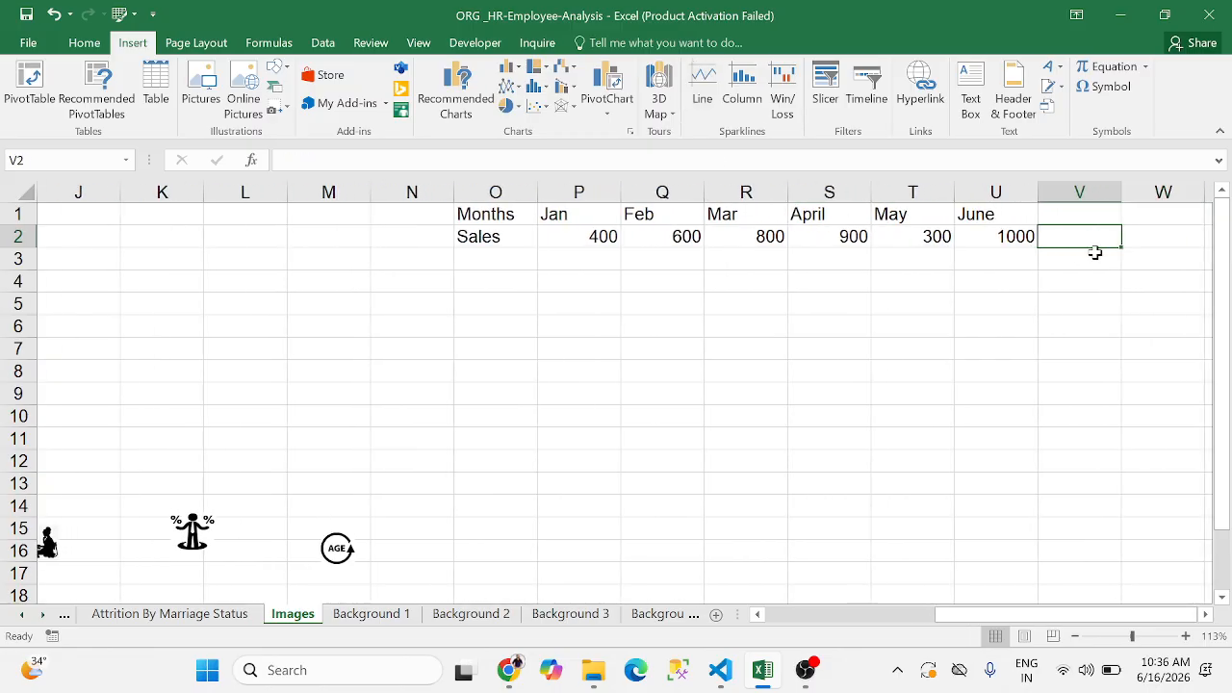
pyautogui.click(703, 96)
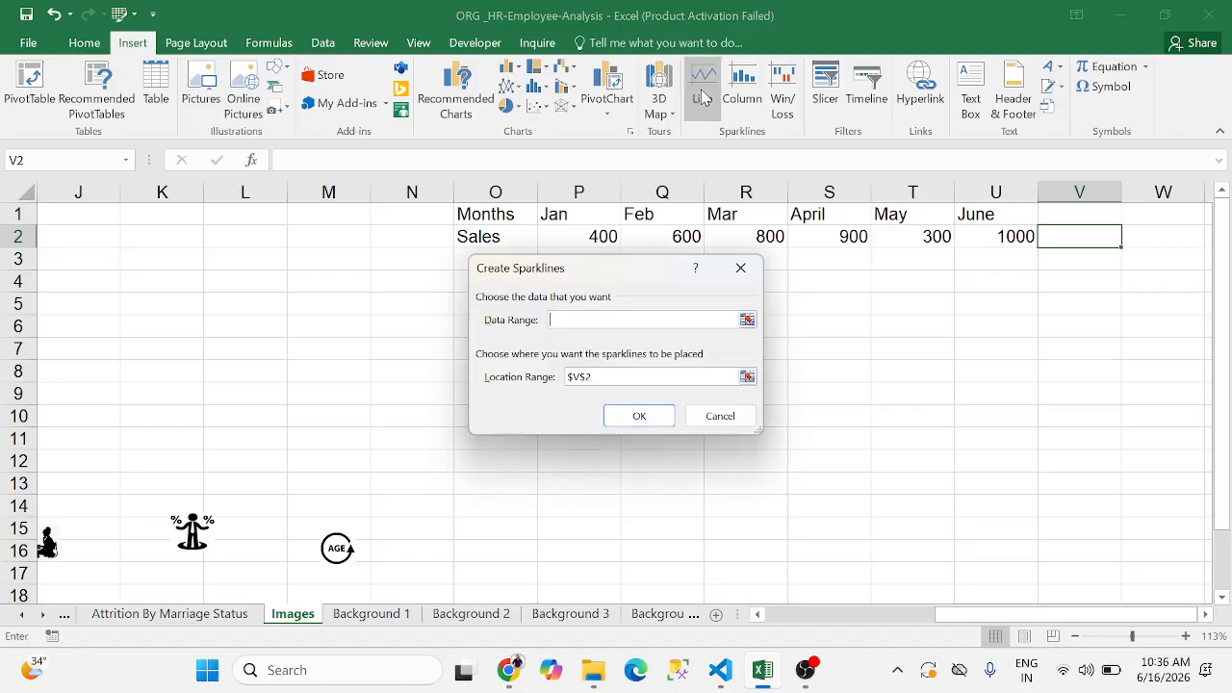
pyautogui.click(599, 241)
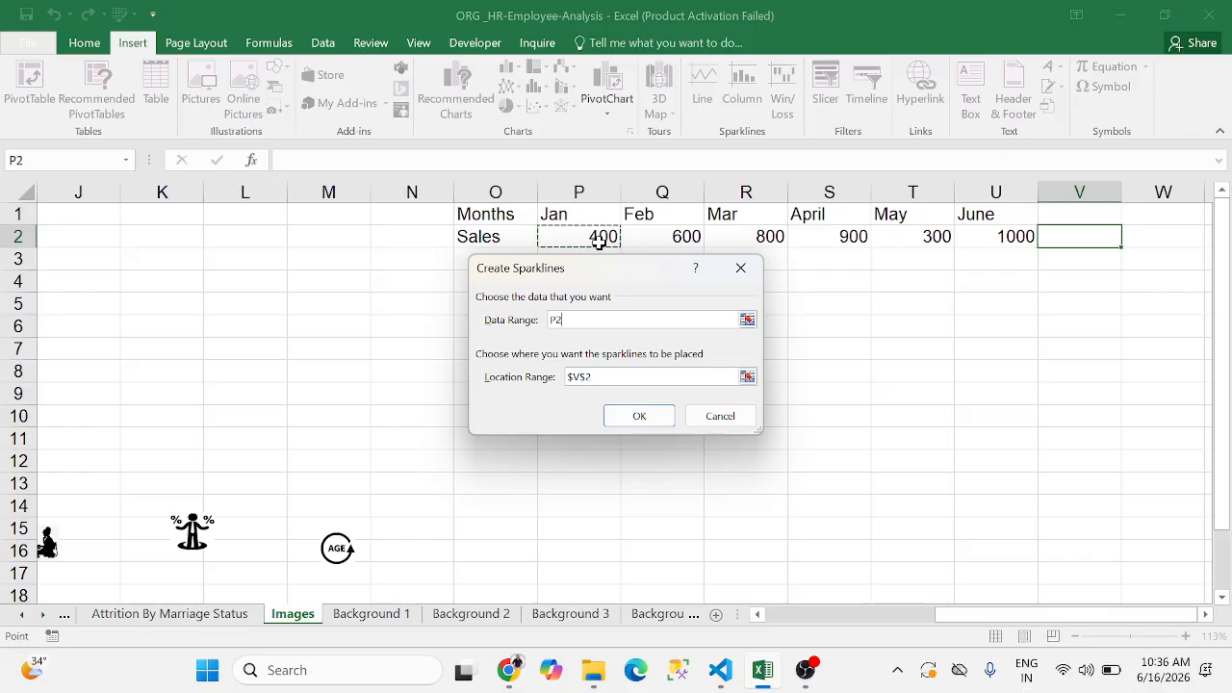
pyautogui.moveTo(599, 240); pyautogui.dragTo(982, 237)
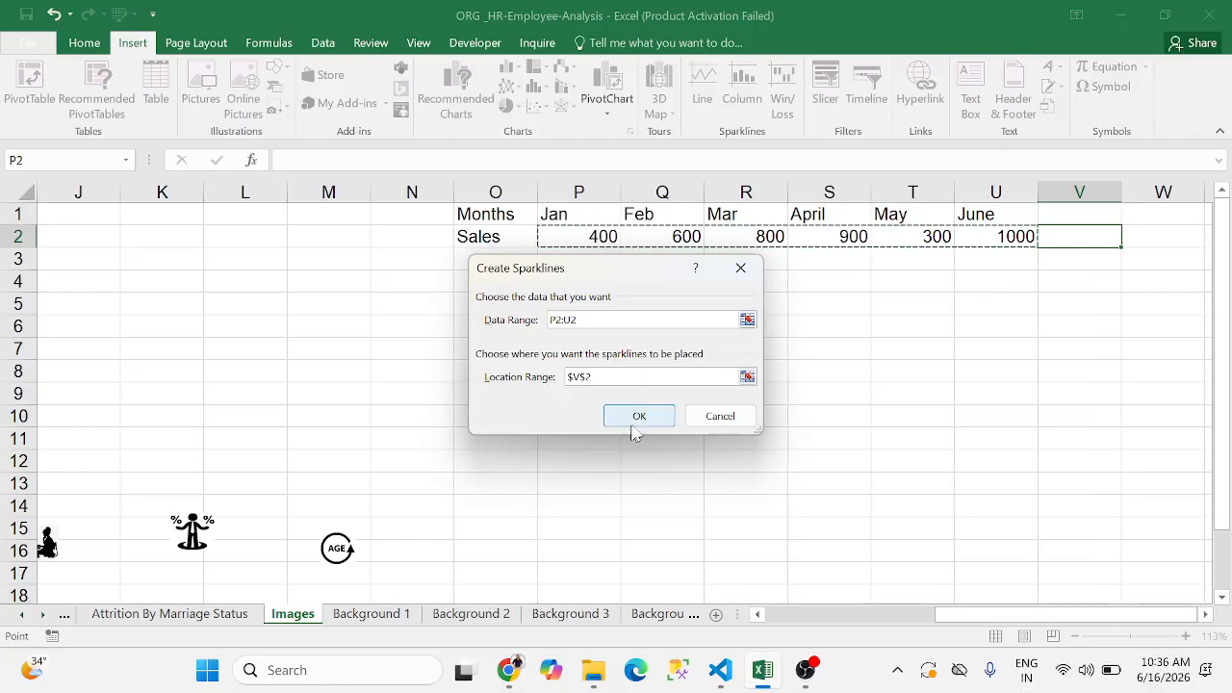
pyautogui.click(639, 417)
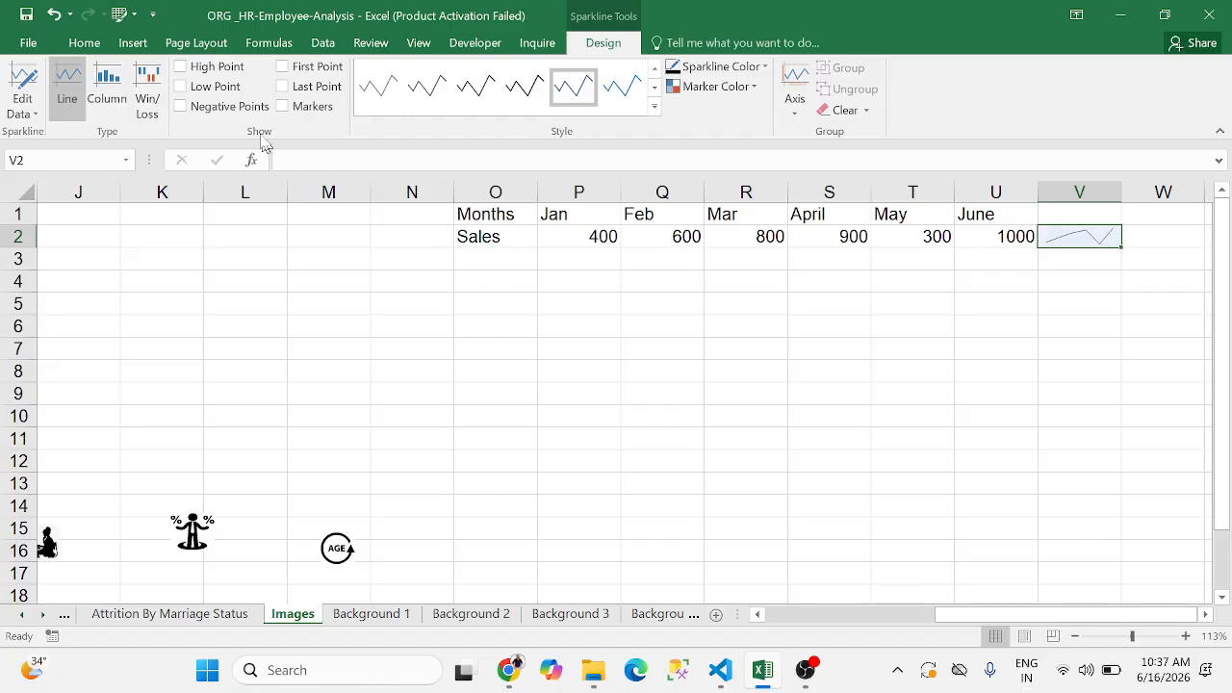
# Turn on point markers for the line sparkline in V2, including the high, first and last points
pyautogui.click(181, 66)
pyautogui.click(306, 71)
pyautogui.click(302, 87)
# Insert a column sparkline in cell W2 based on the sales range P2:U2
pyautogui.click(1176, 246)
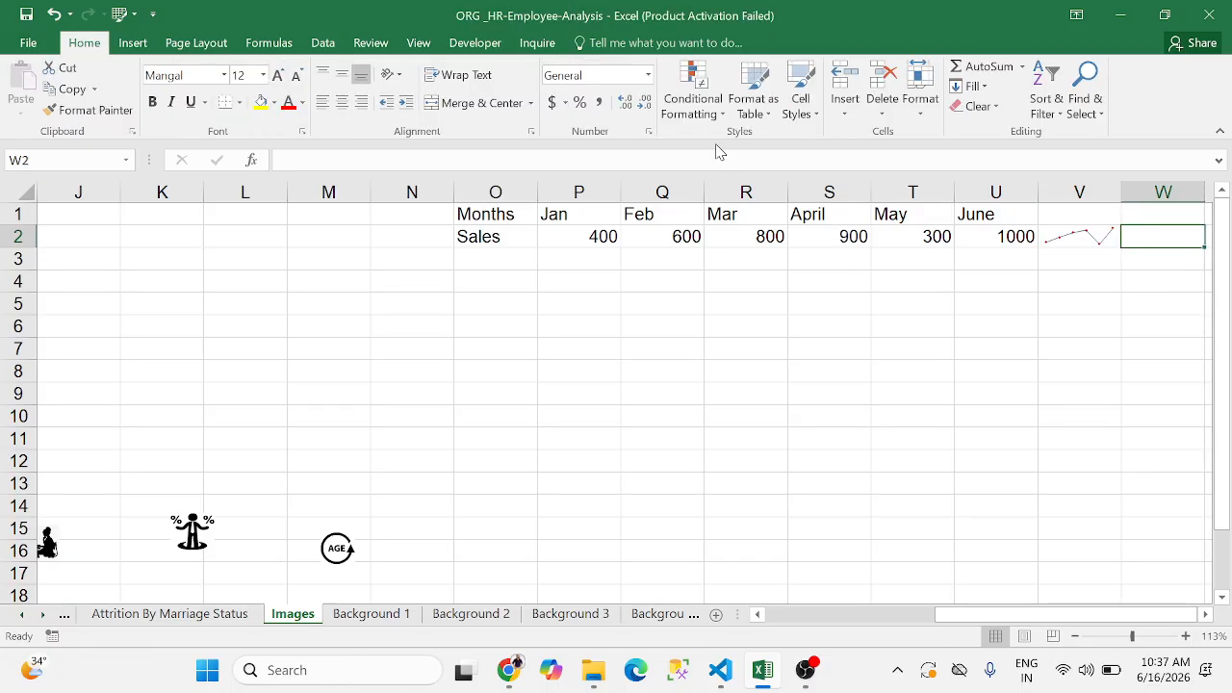
pyautogui.click(136, 44)
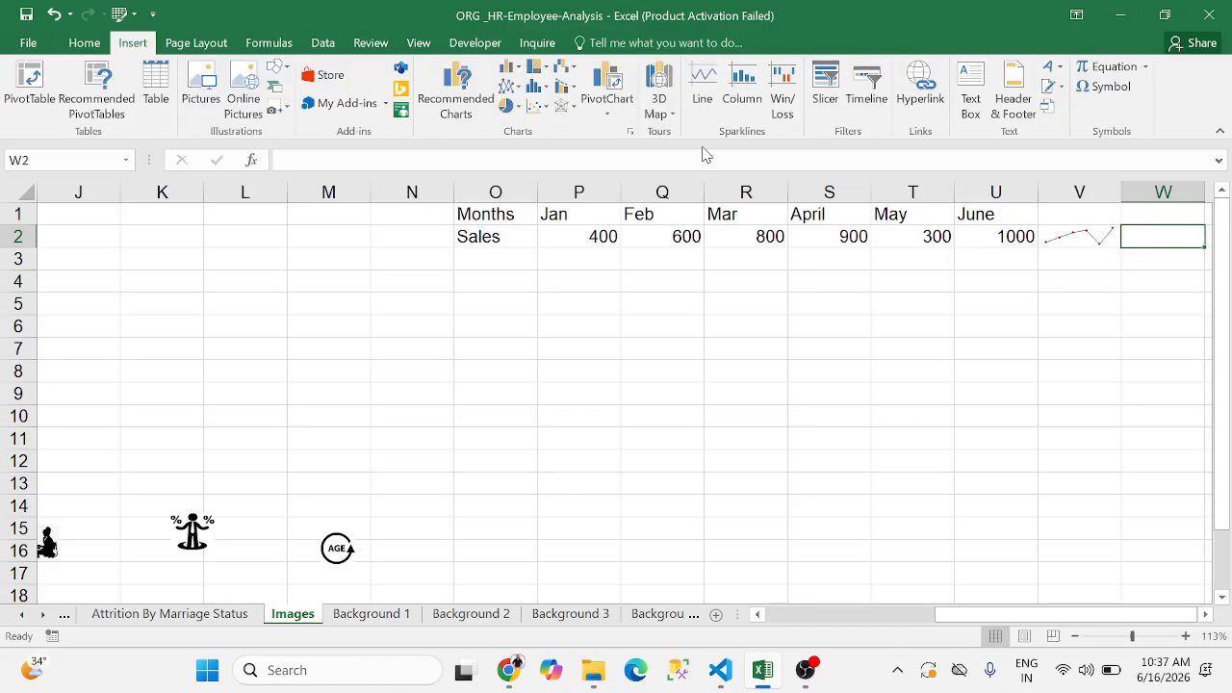
pyautogui.click(742, 92)
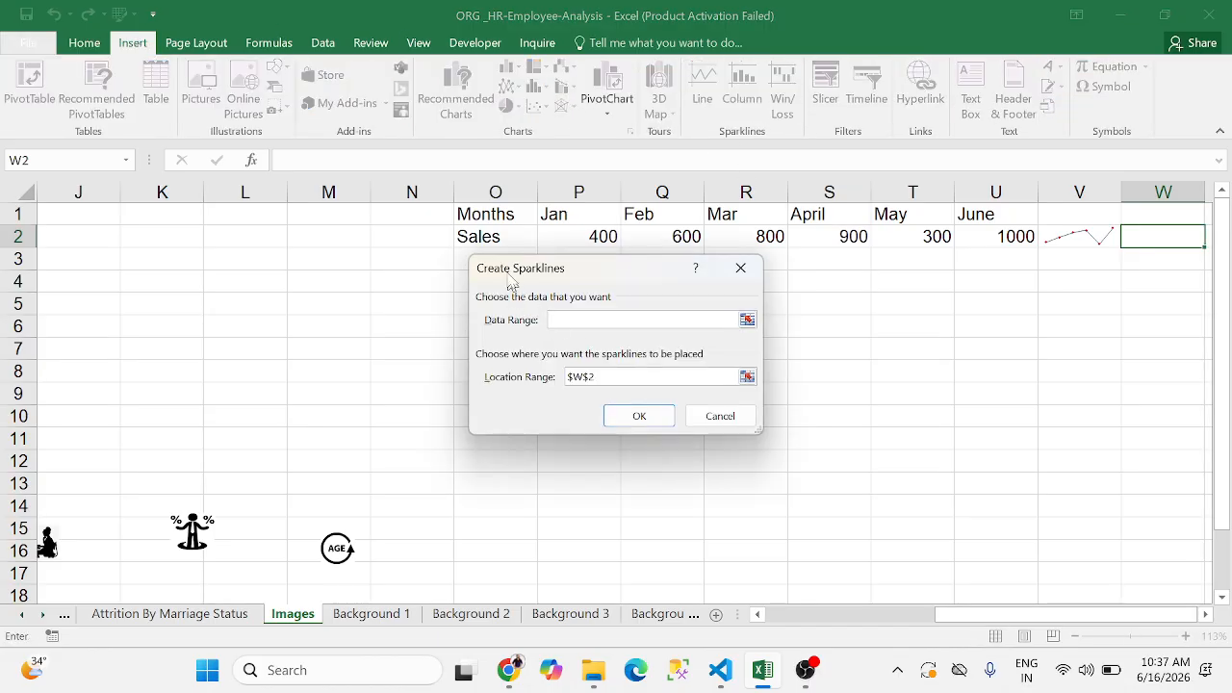
pyautogui.moveTo(581, 232); pyautogui.dragTo(982, 240)
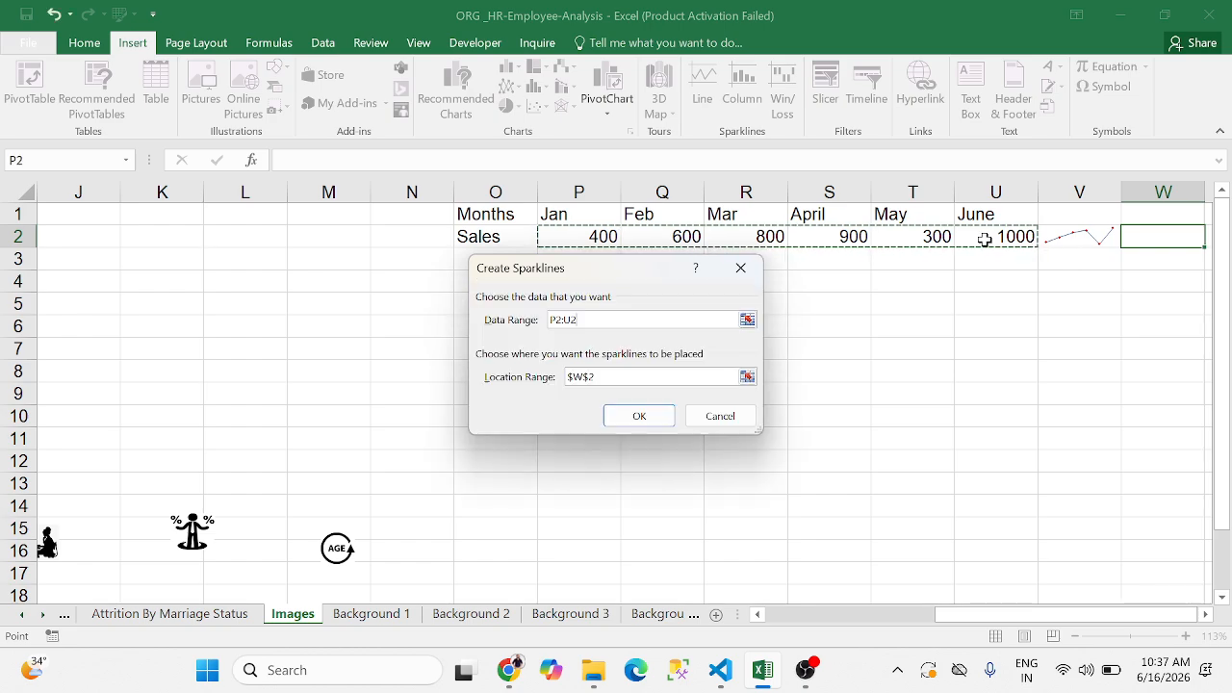
pyautogui.press('Return')
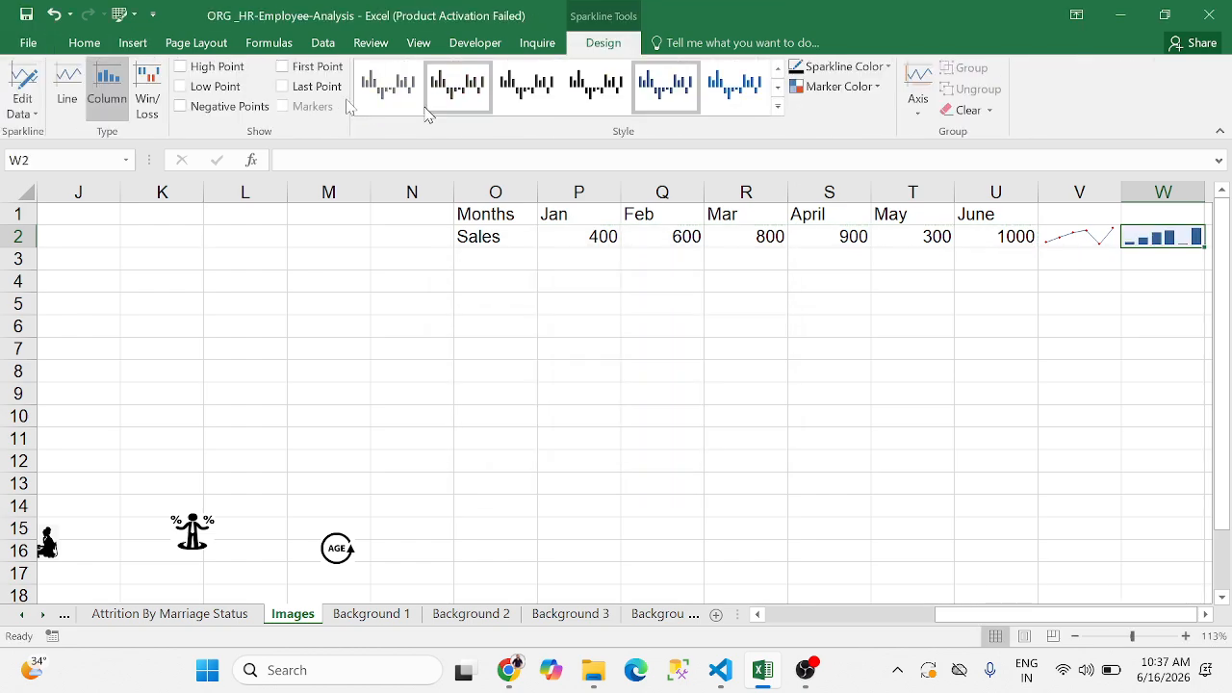
# Highlight the high, low, negative and first points in the column sparkline in W2
pyautogui.click(180, 86)
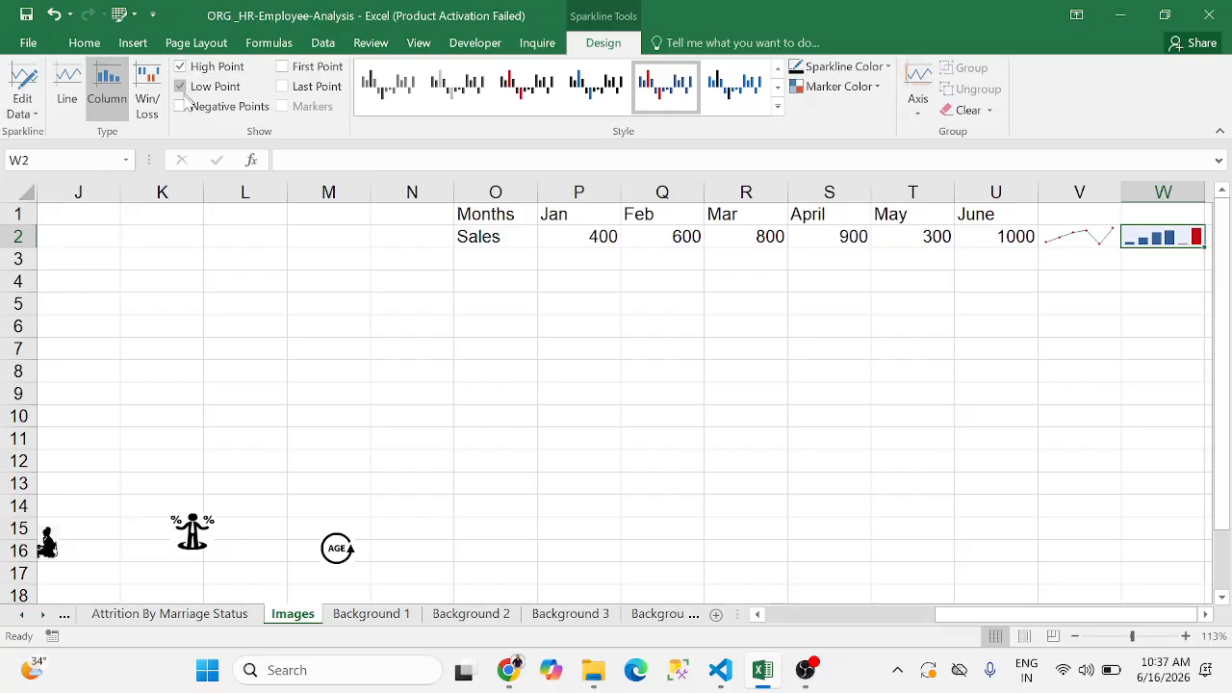
pyautogui.click(180, 106)
pyautogui.click(291, 71)
# Insert a win/loss sparkline in cell X2 based on the sales range P2:U2
pyautogui.press('Right')
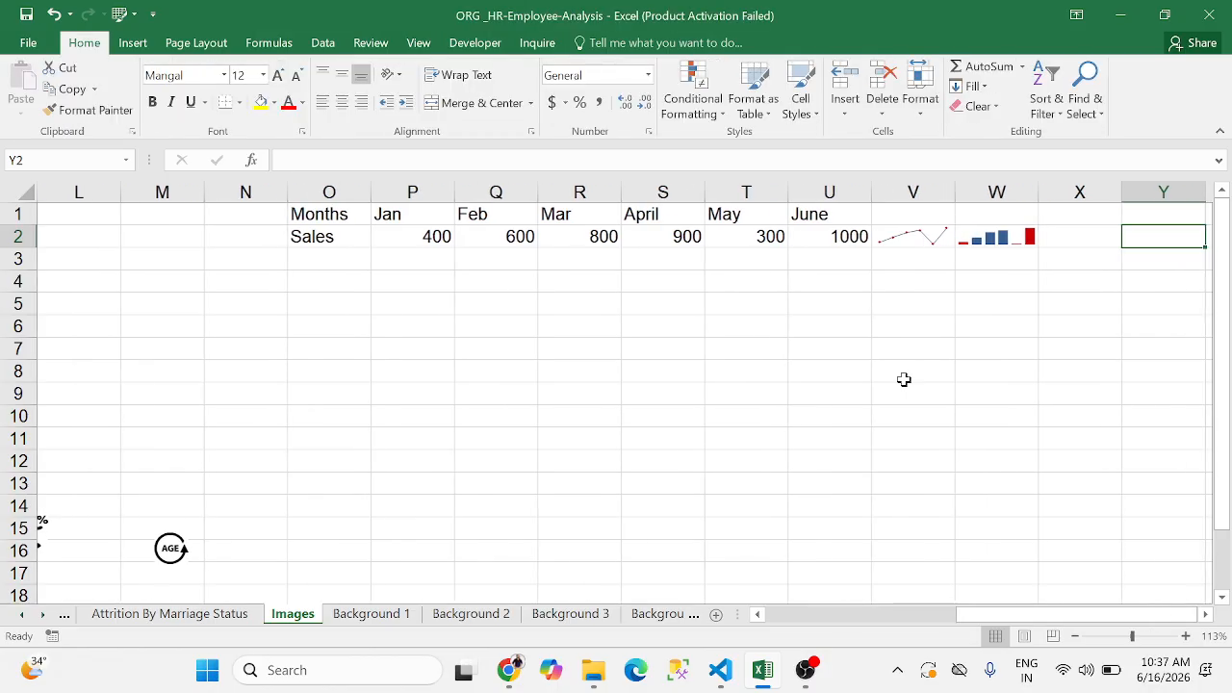
pyautogui.press('Left')
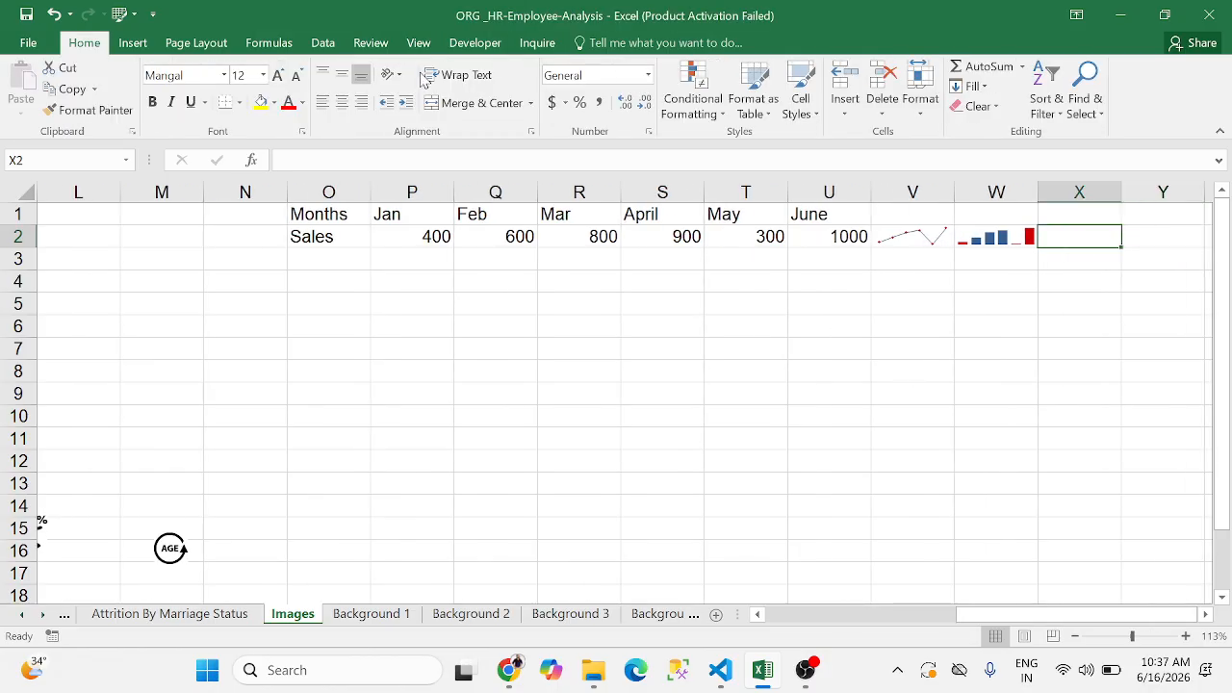
pyautogui.click(133, 42)
pyautogui.click(778, 106)
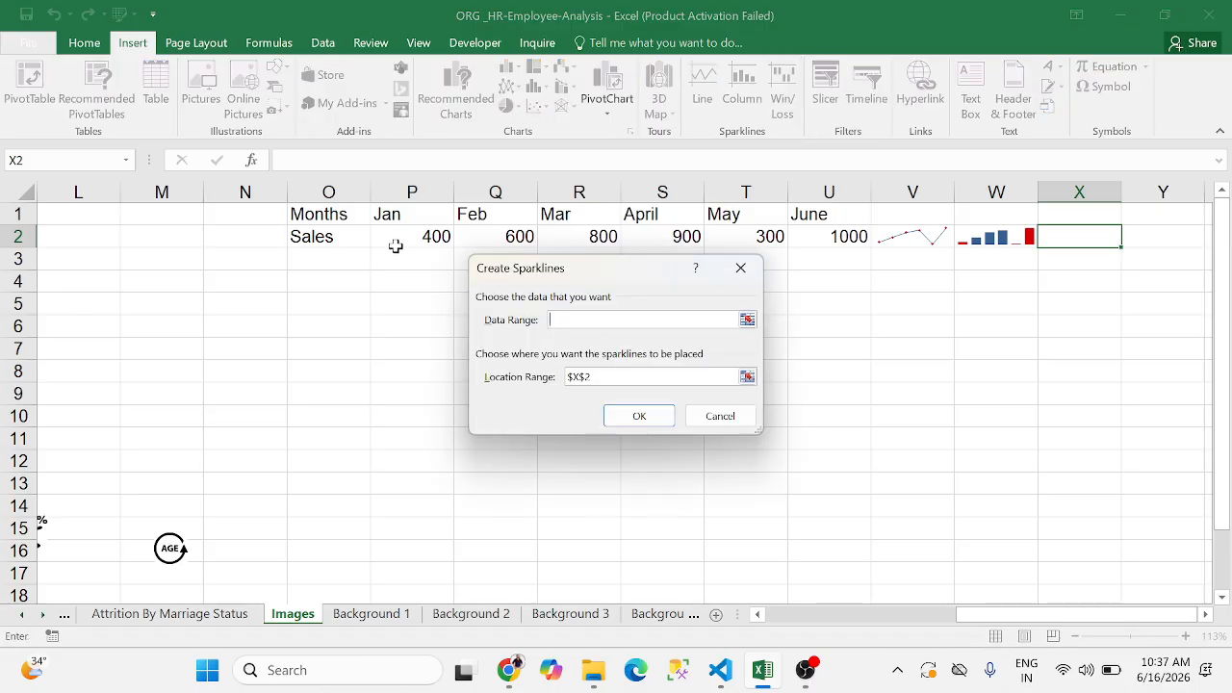
pyautogui.moveTo(399, 244); pyautogui.dragTo(833, 239)
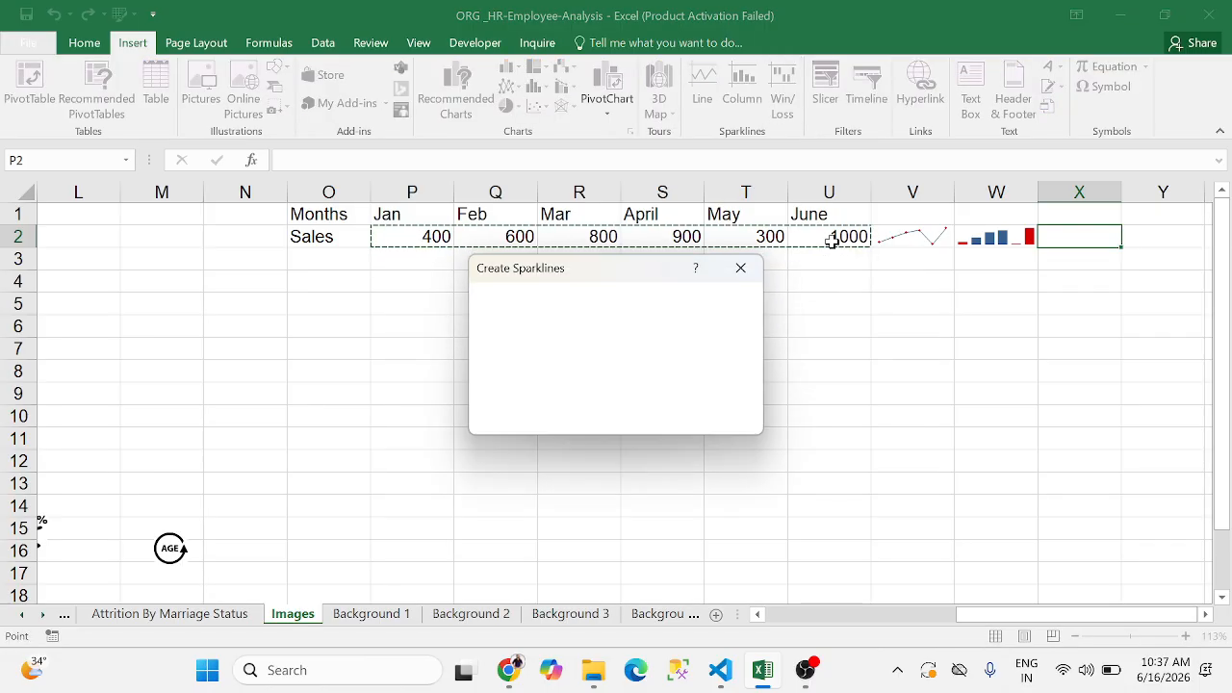
pyautogui.click(630, 415)
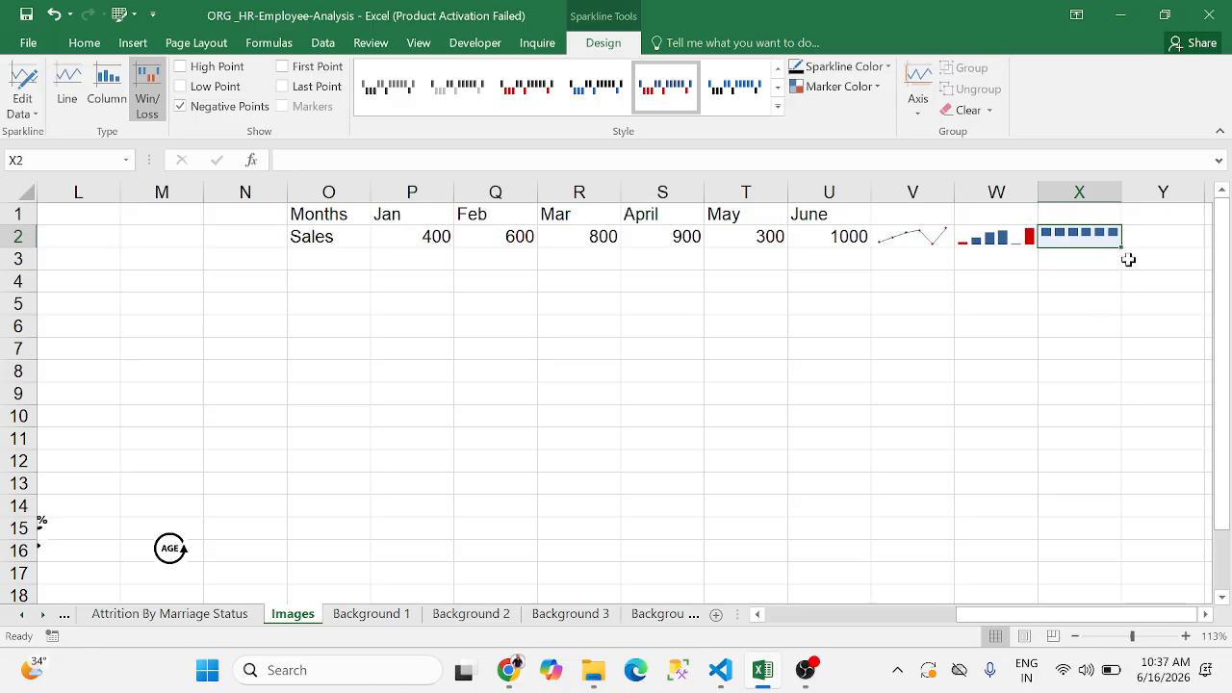
# Change the Mar sales in cell R2 to -800 to demonstrate a loss in the sparklines
pyautogui.doubleClick(582, 241)
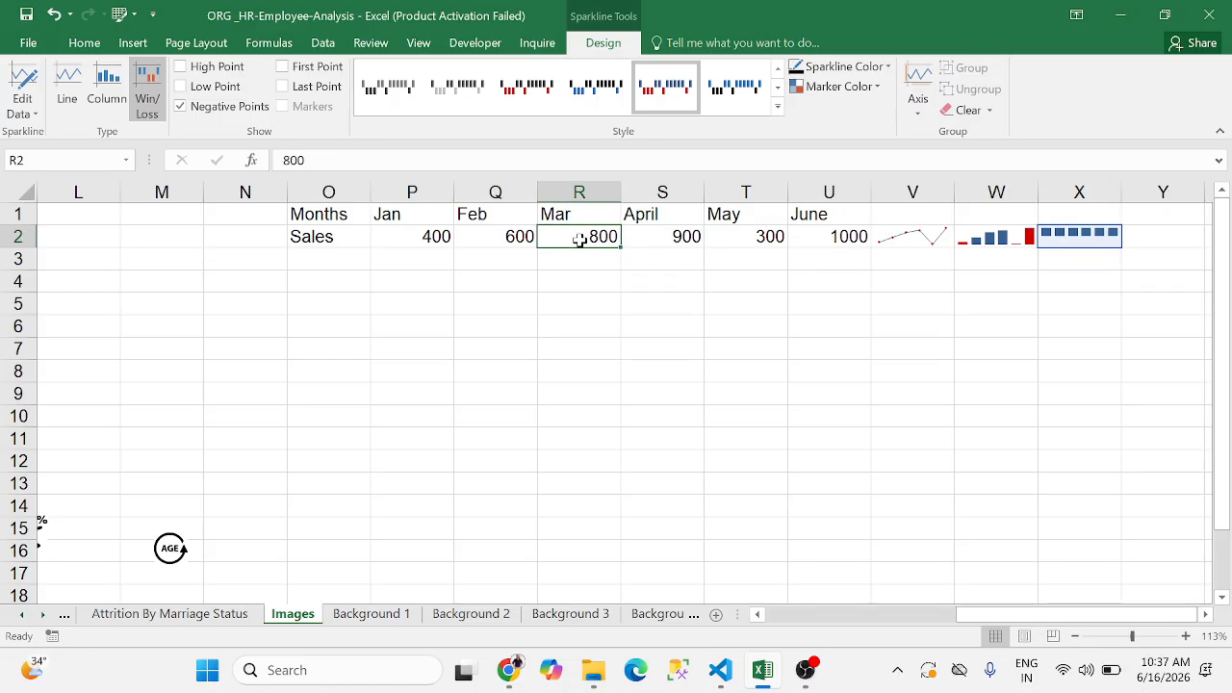
pyautogui.write('-')
pyautogui.press('Return')
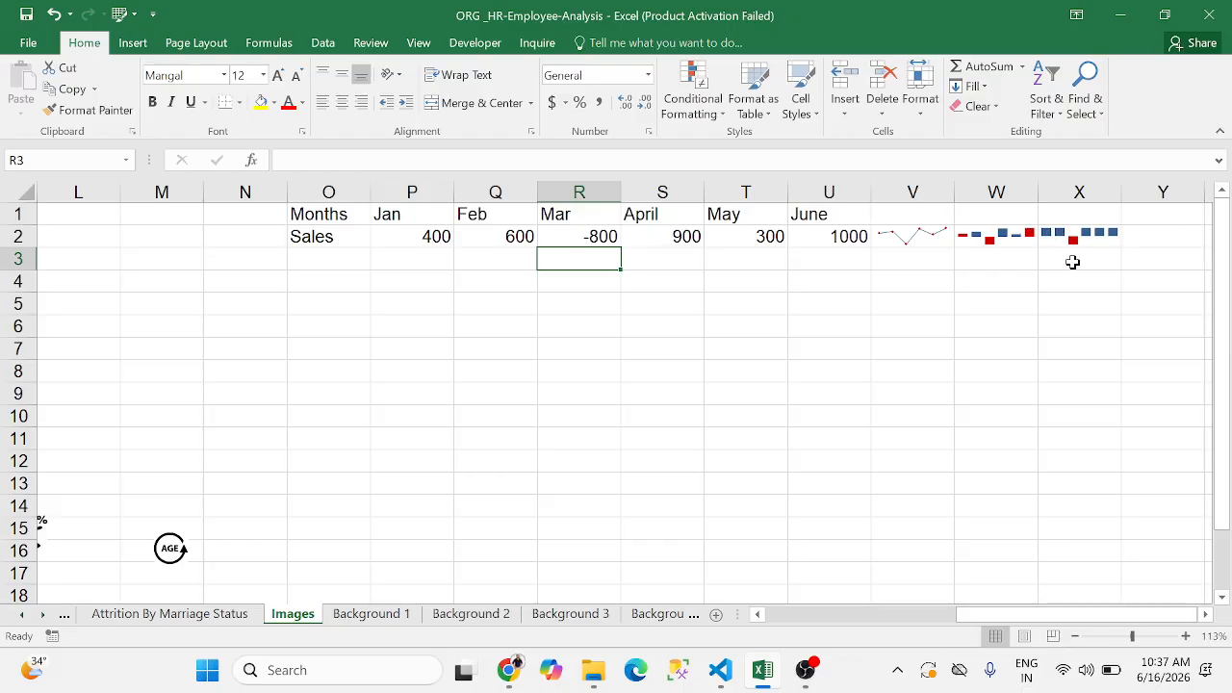
pyautogui.click(603, 238)
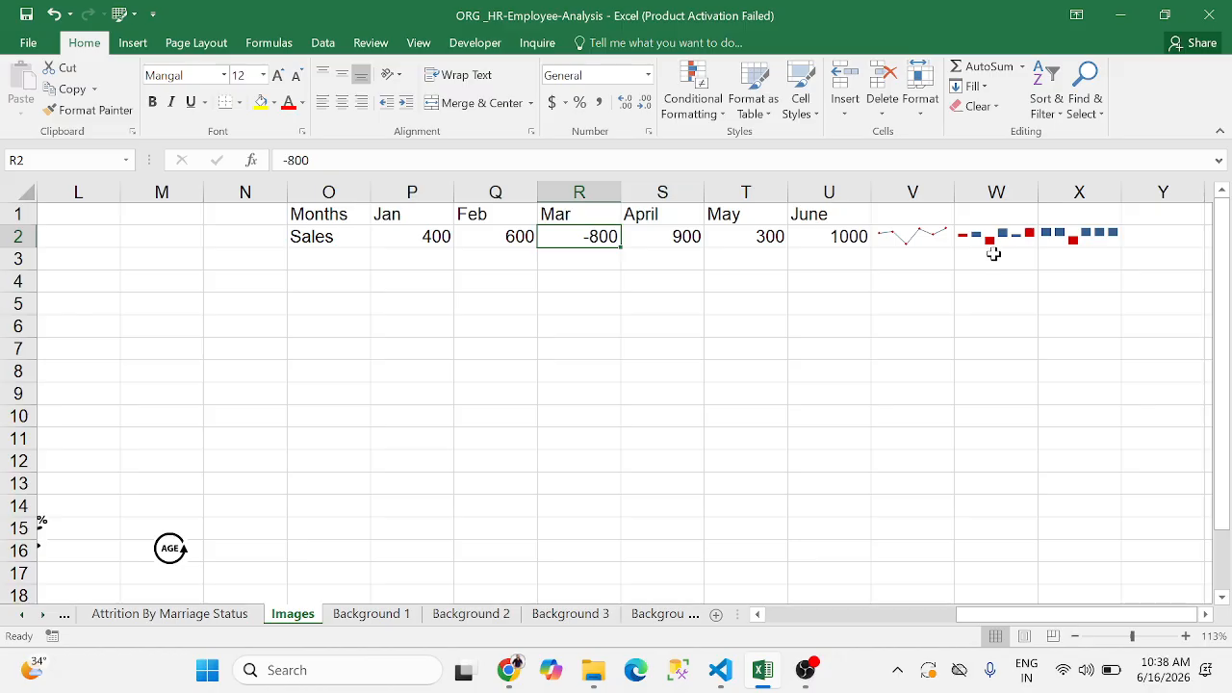
pyautogui.click(883, 323)
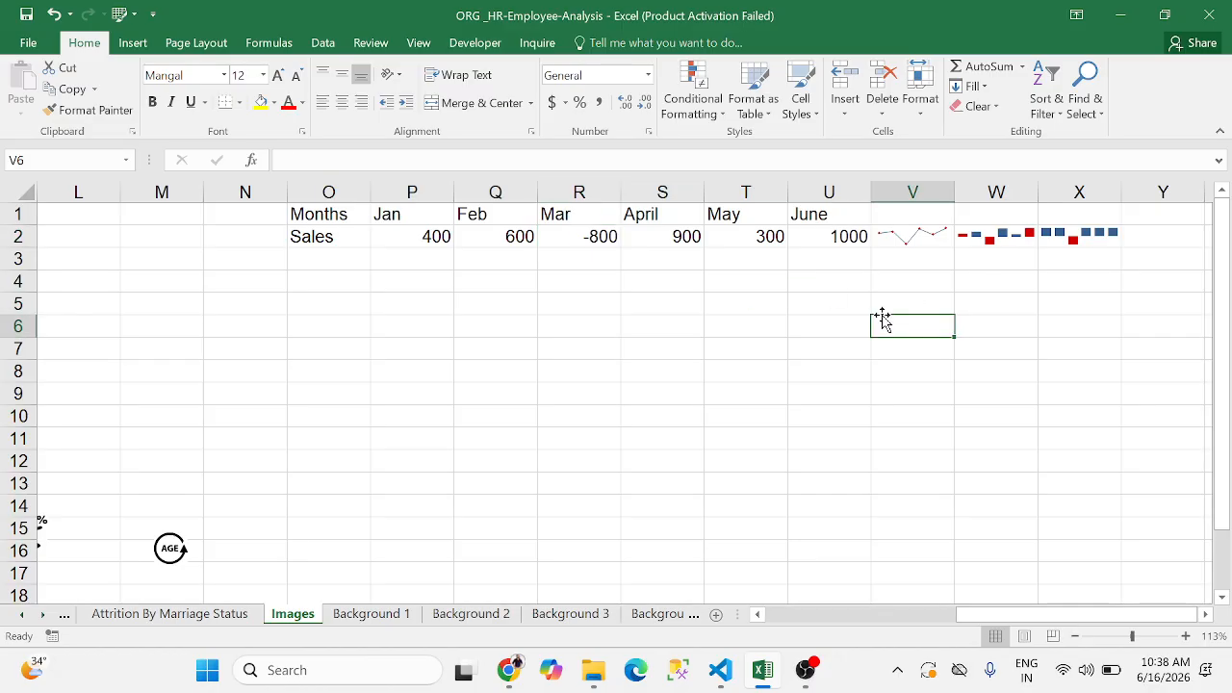
pyautogui.click(532, 323)
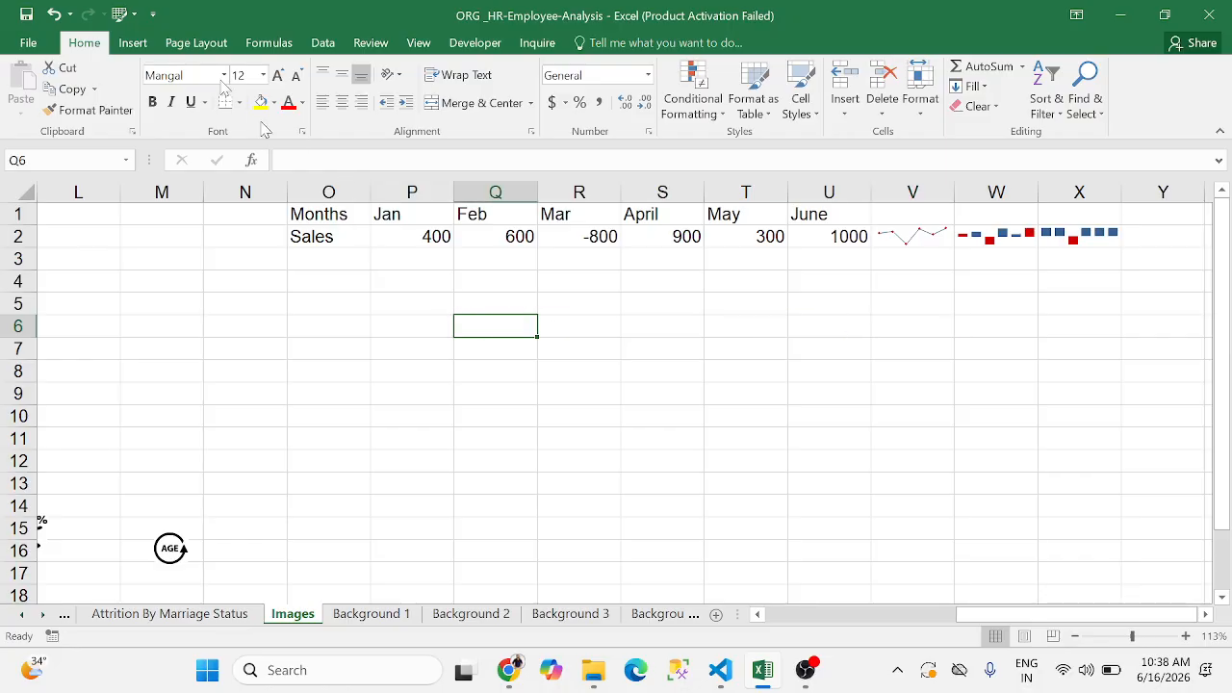
pyautogui.click(133, 43)
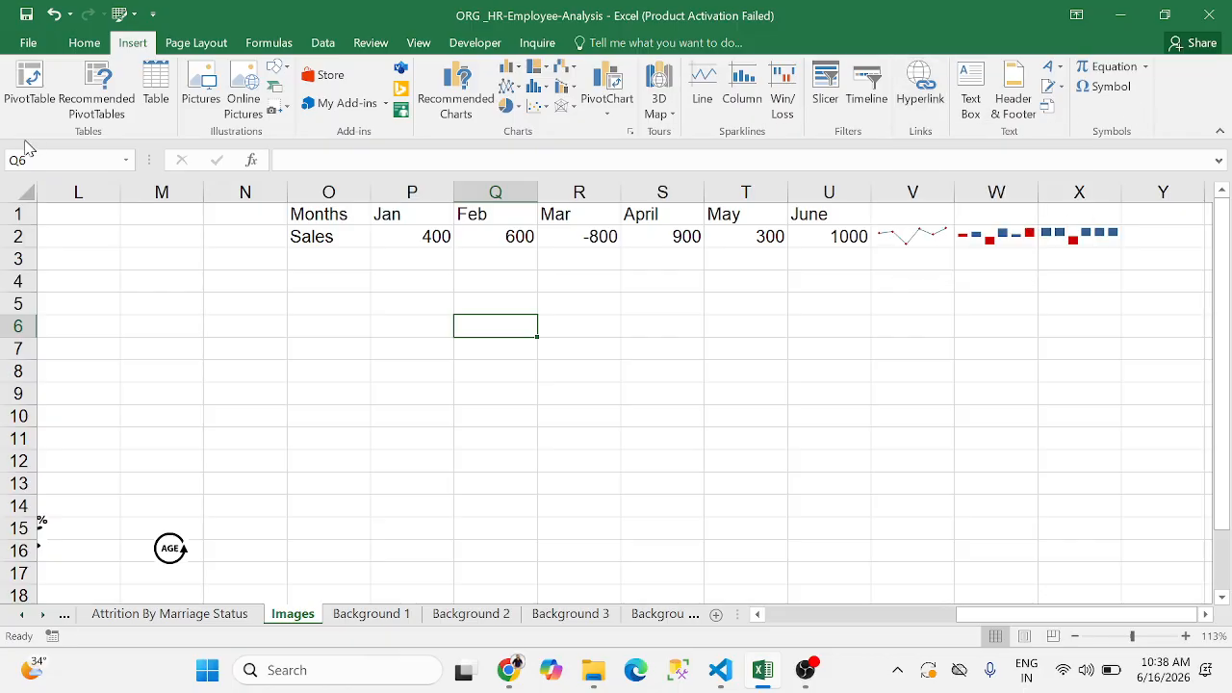
pyautogui.click(206, 45)
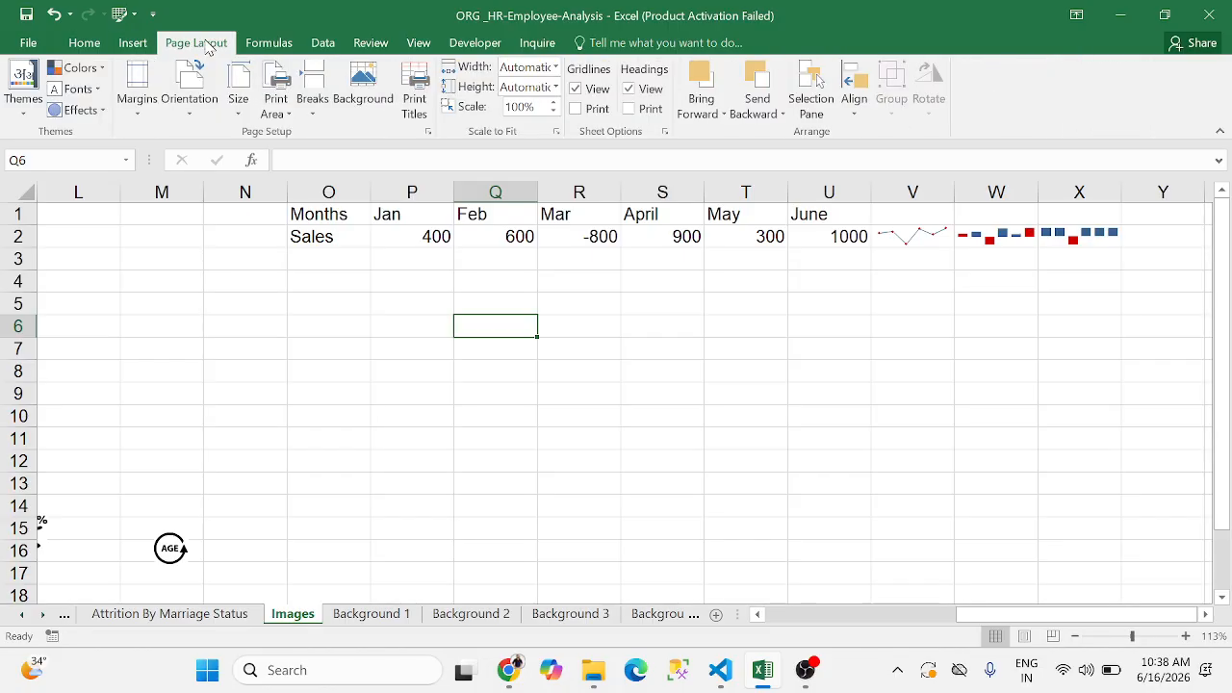
pyautogui.click(269, 43)
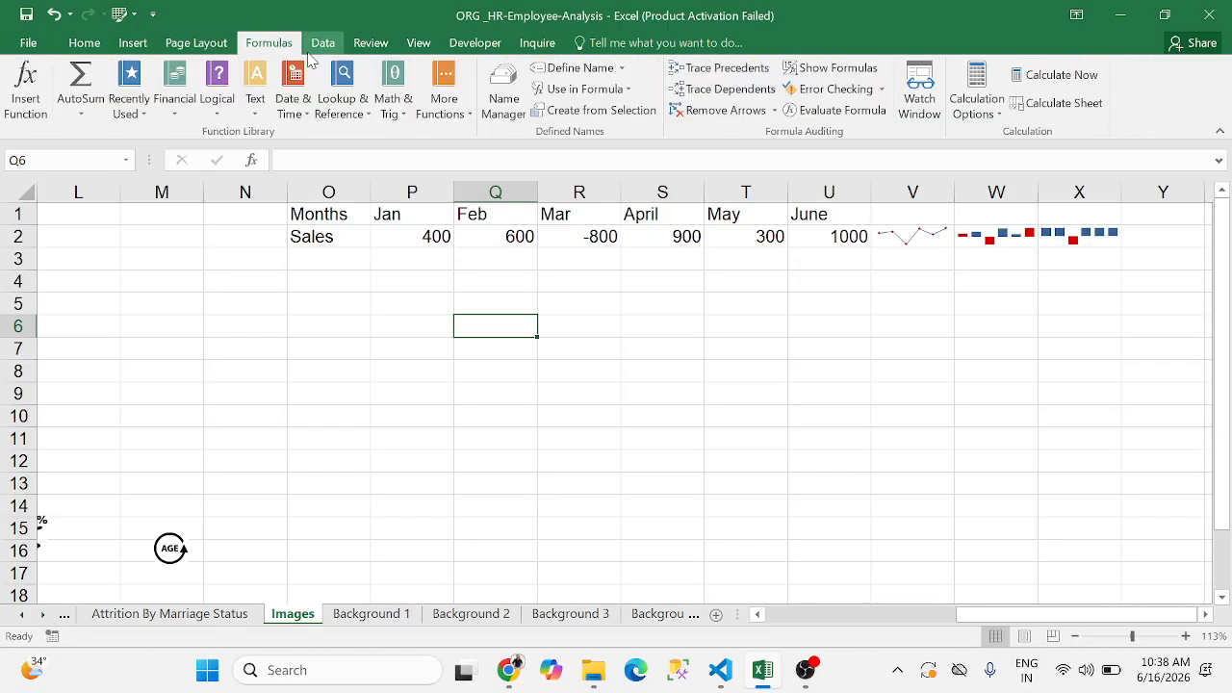
pyautogui.click(321, 48)
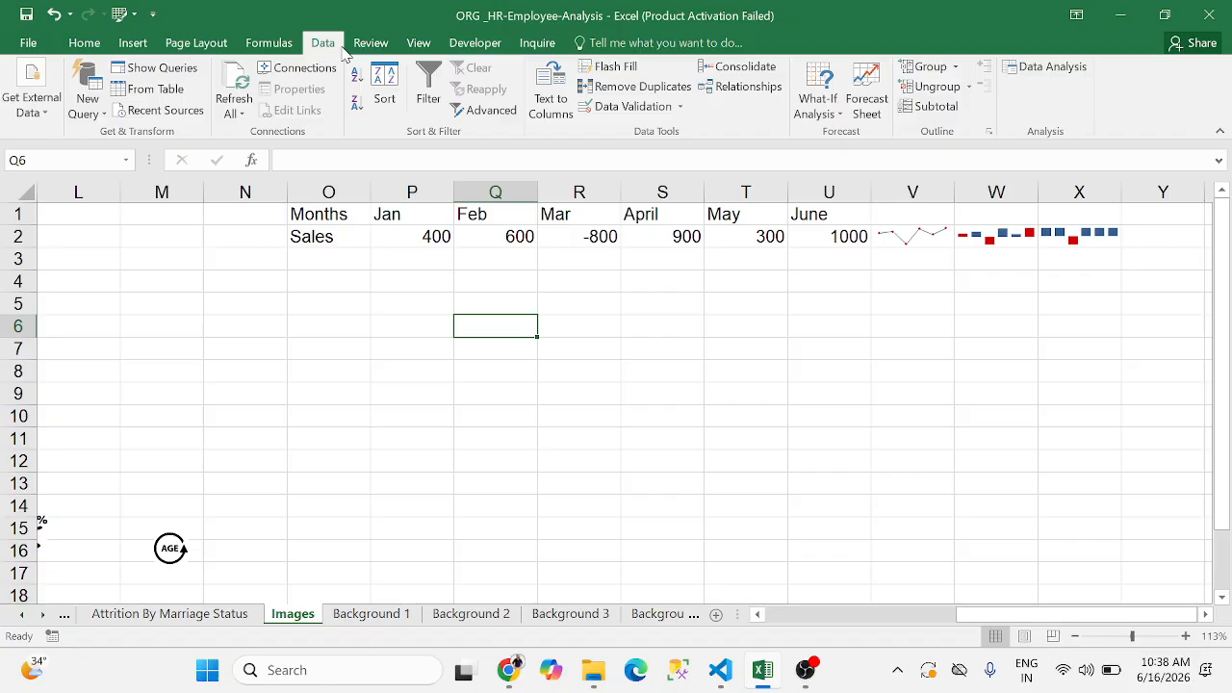
pyautogui.click(371, 43)
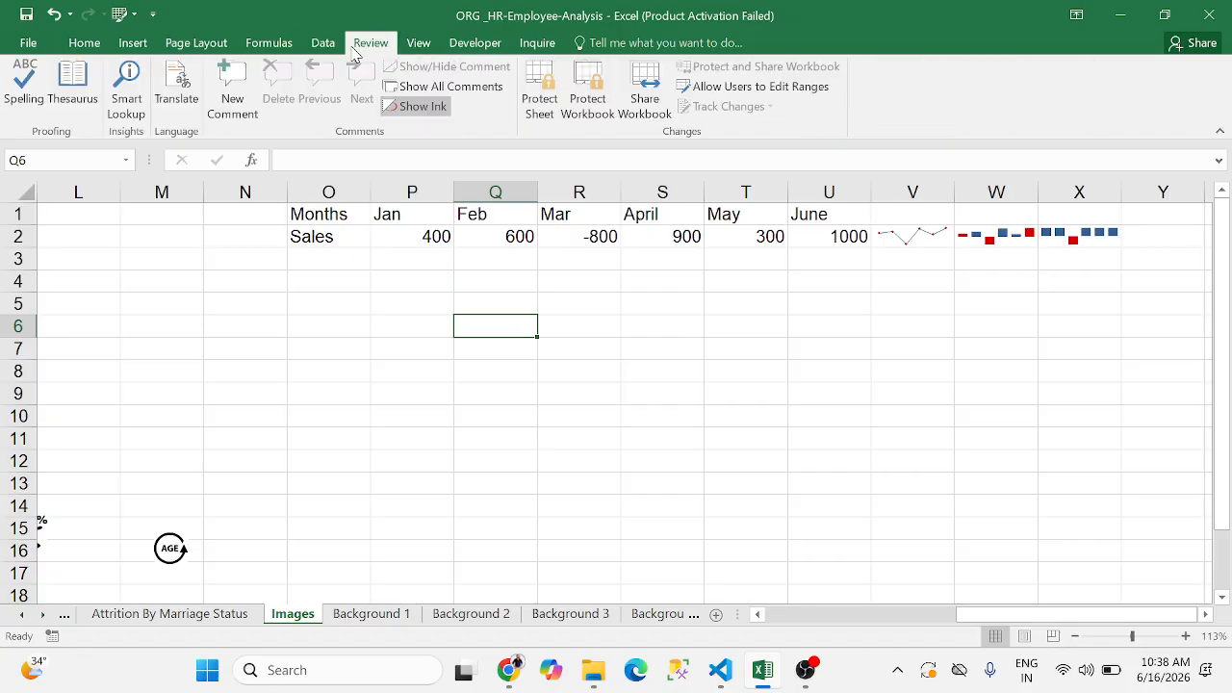
pyautogui.click(389, 296)
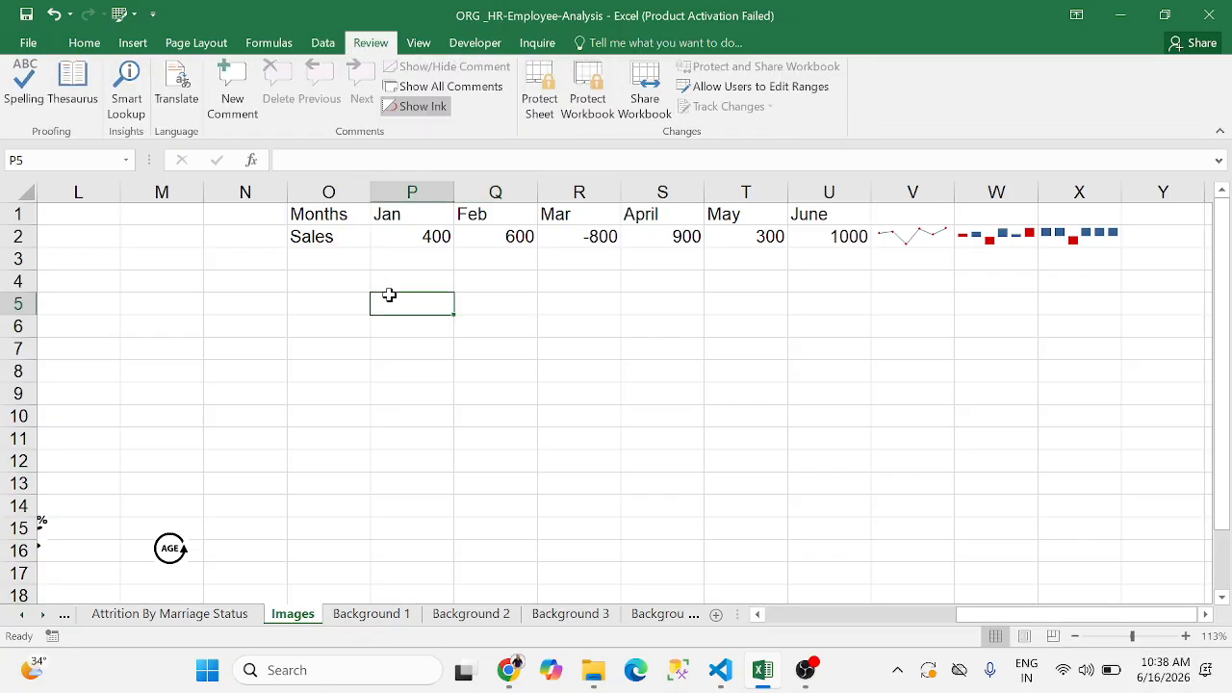
# Go back through the worksheets to Sheet1, the first sheet of the workbook
pyautogui.click(63, 613)
pyautogui.click(64, 614)
pyautogui.click(63, 614)
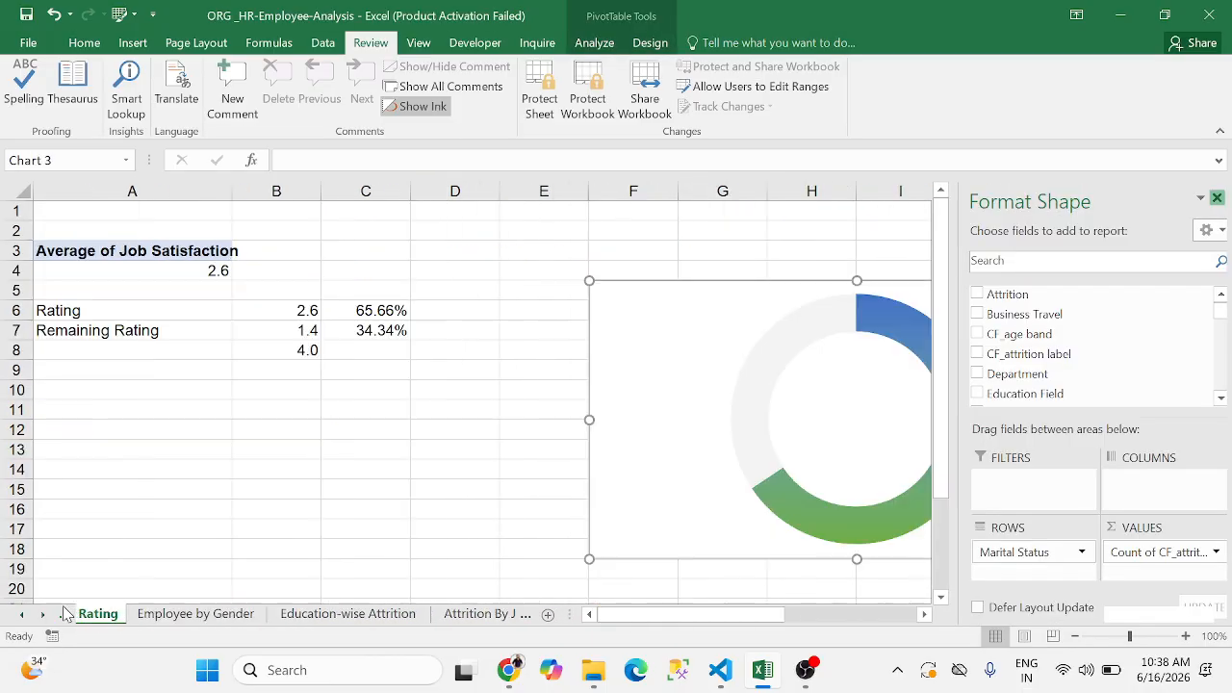
pyautogui.click(64, 614)
pyautogui.click(64, 613)
pyautogui.click(64, 613)
pyautogui.click(64, 613)
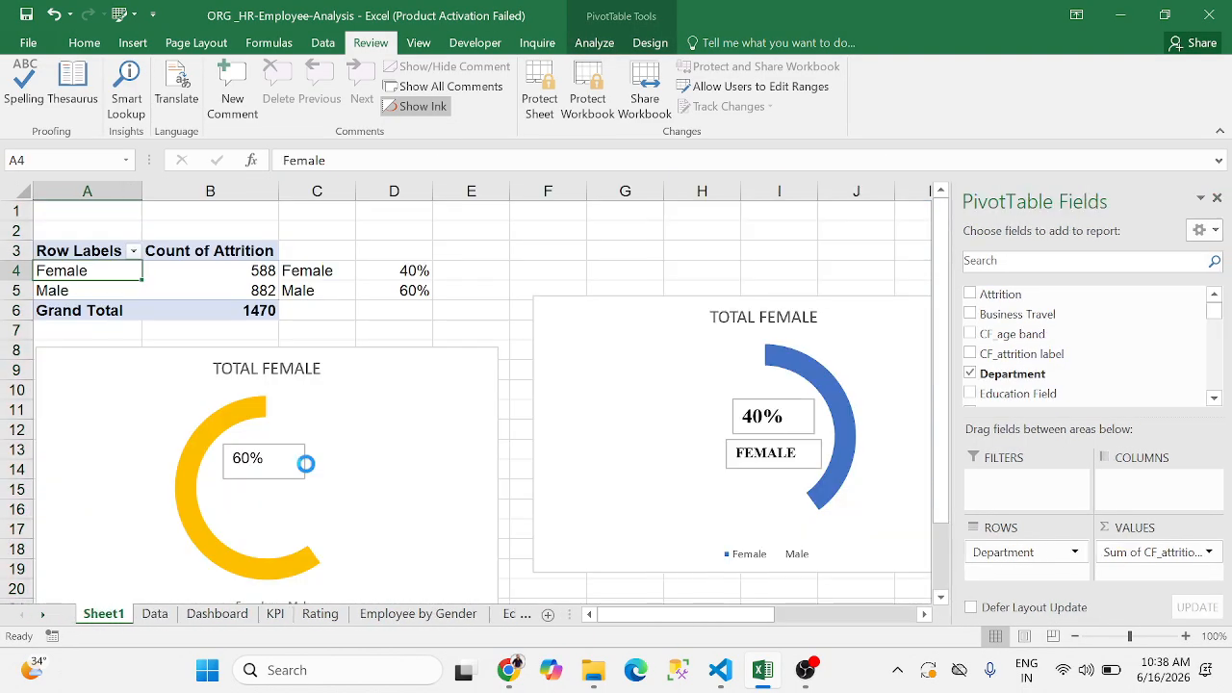
# Save the HR employee analysis workbook and close it
pyautogui.click(520, 261)
pyautogui.hotkey('ctrl', 's')
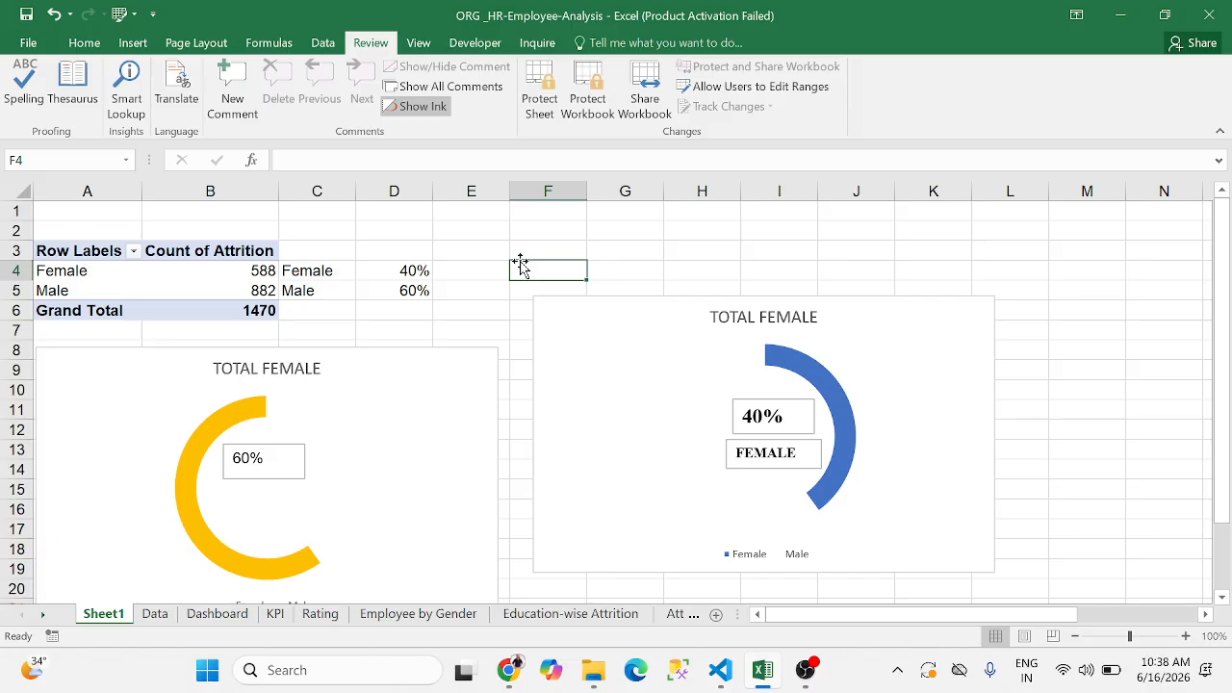
pyautogui.click(867, 267)
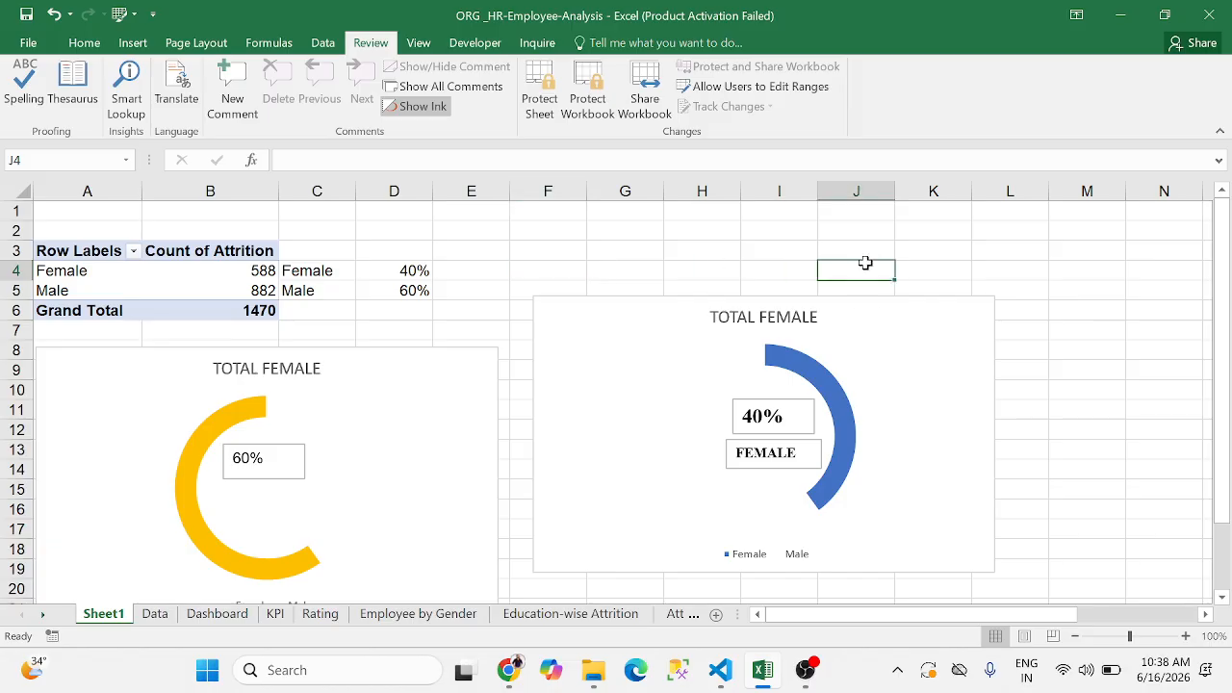
pyautogui.click(1210, 12)
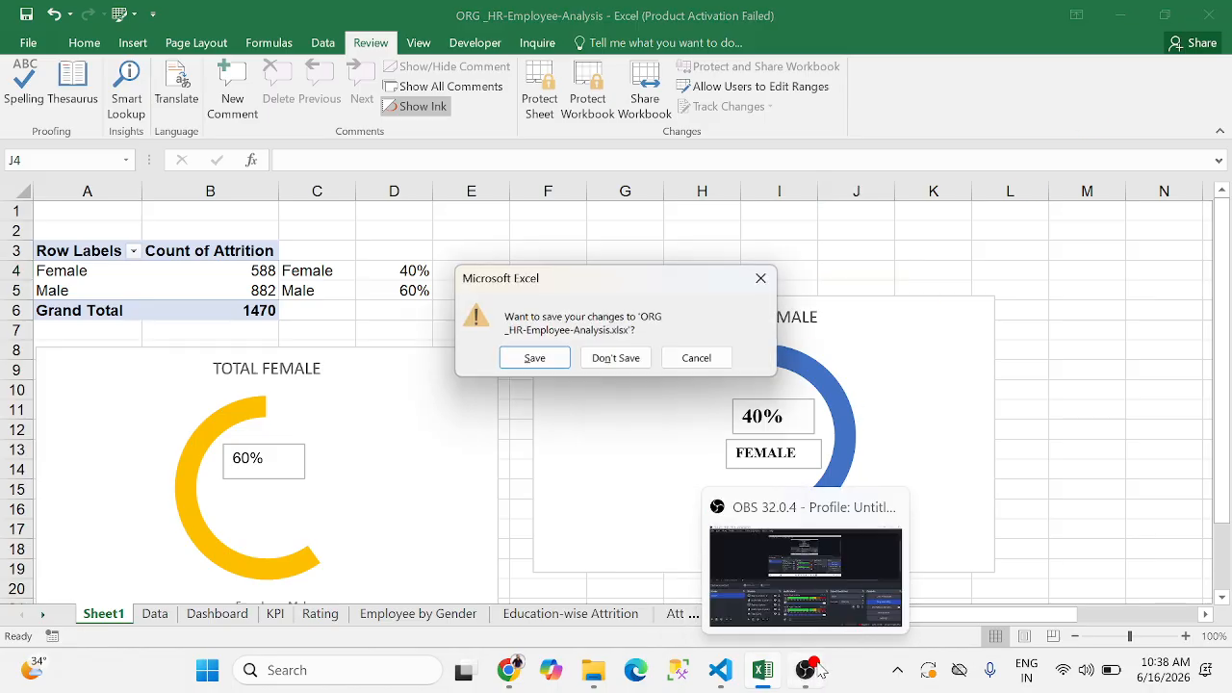